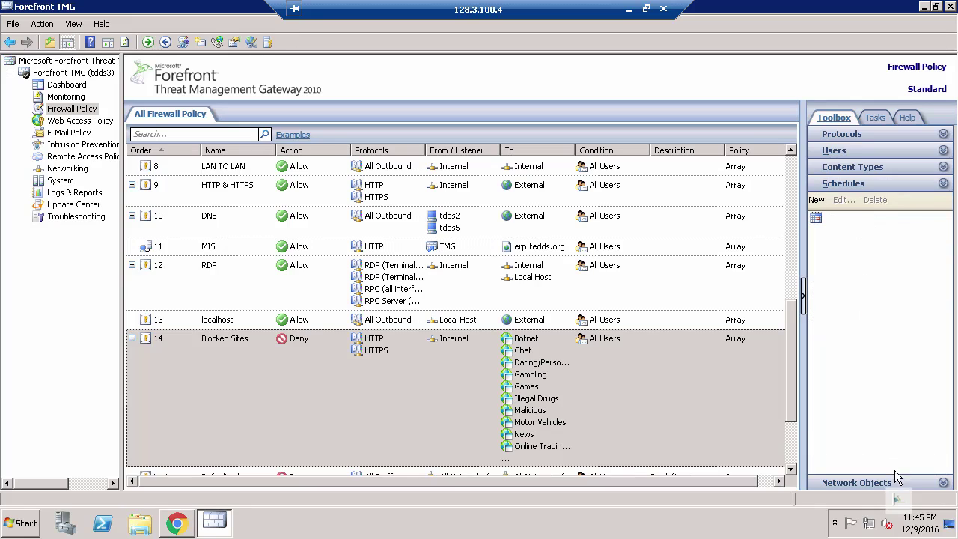
# Examine the Networks category of the network objects, including the External, Internal, Local Host and VPN Clients networks
pyautogui.click(898, 483)
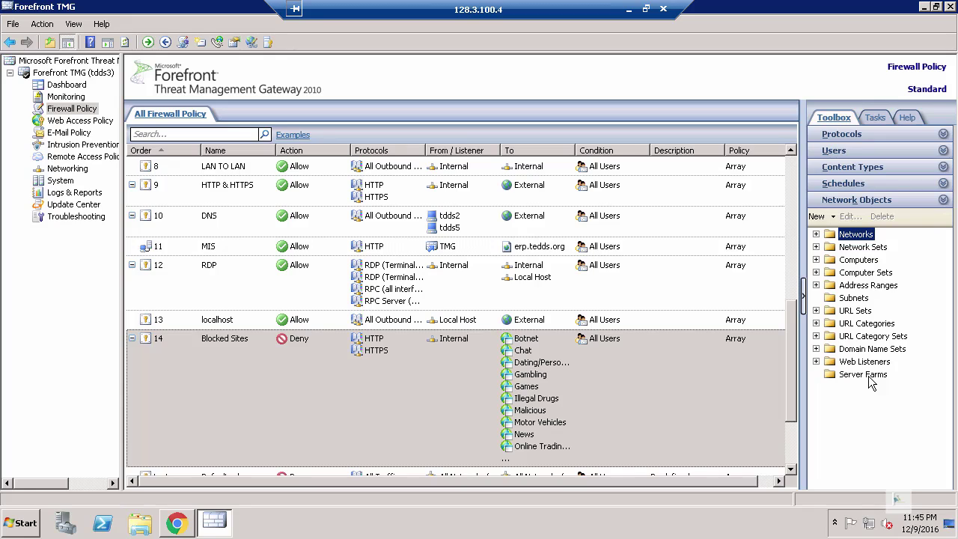
pyautogui.click(816, 235)
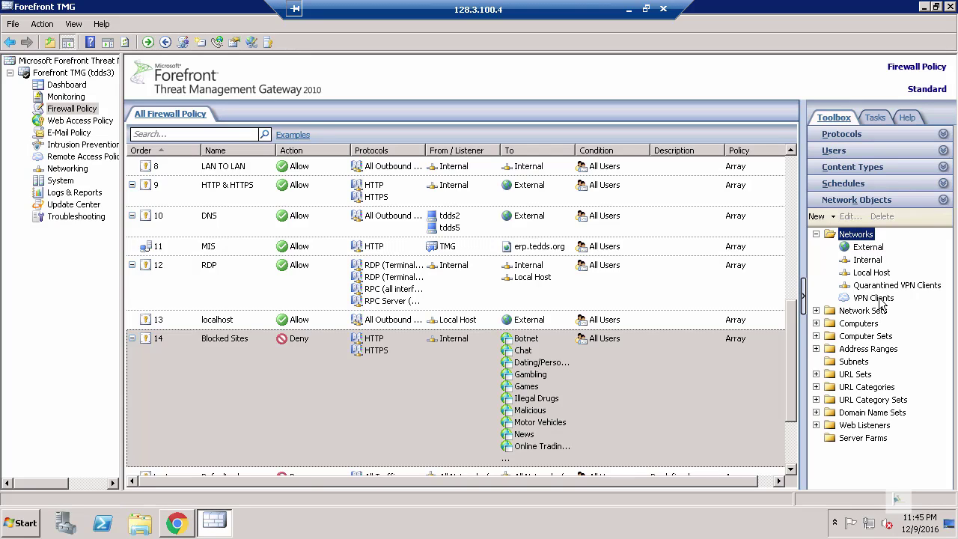
pyautogui.click(873, 252)
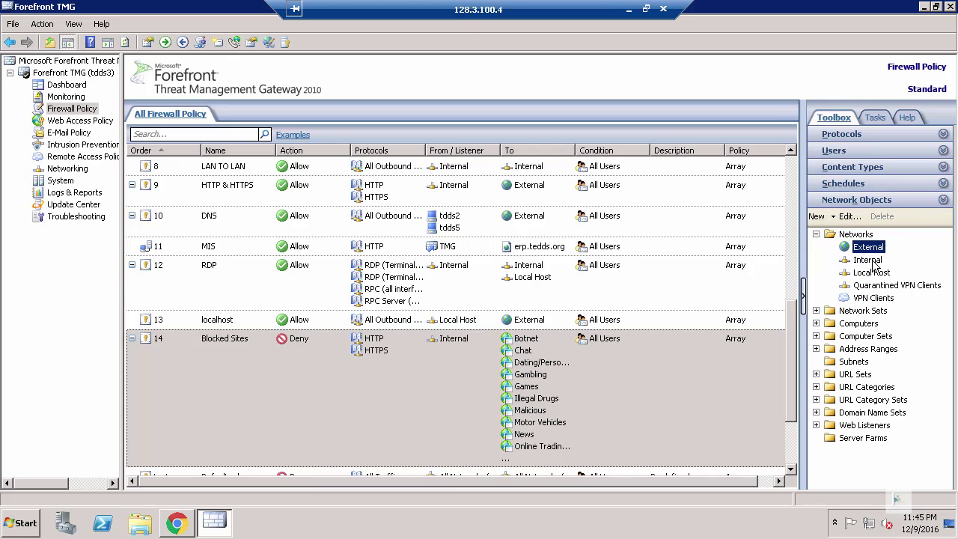
pyautogui.click(872, 262)
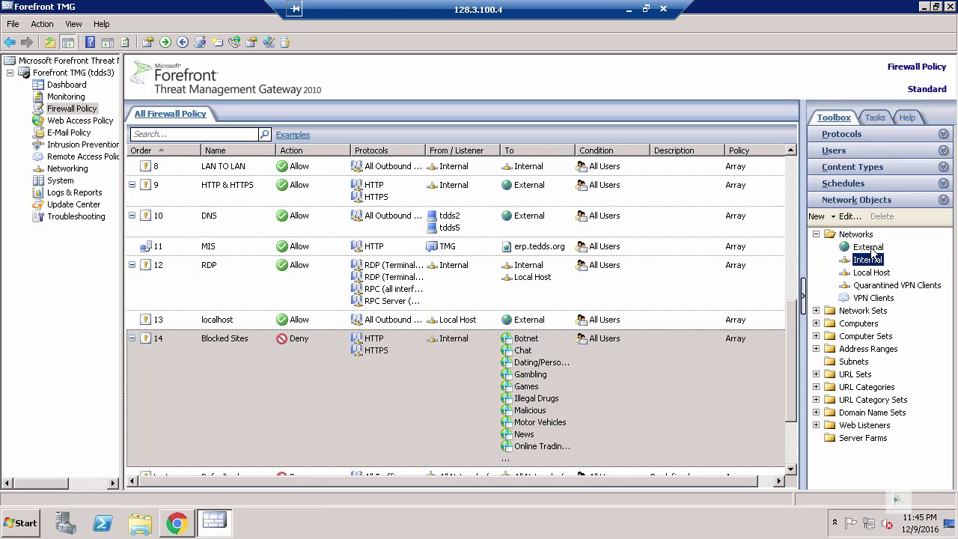
pyautogui.click(872, 250)
pyautogui.click(874, 262)
pyautogui.click(880, 275)
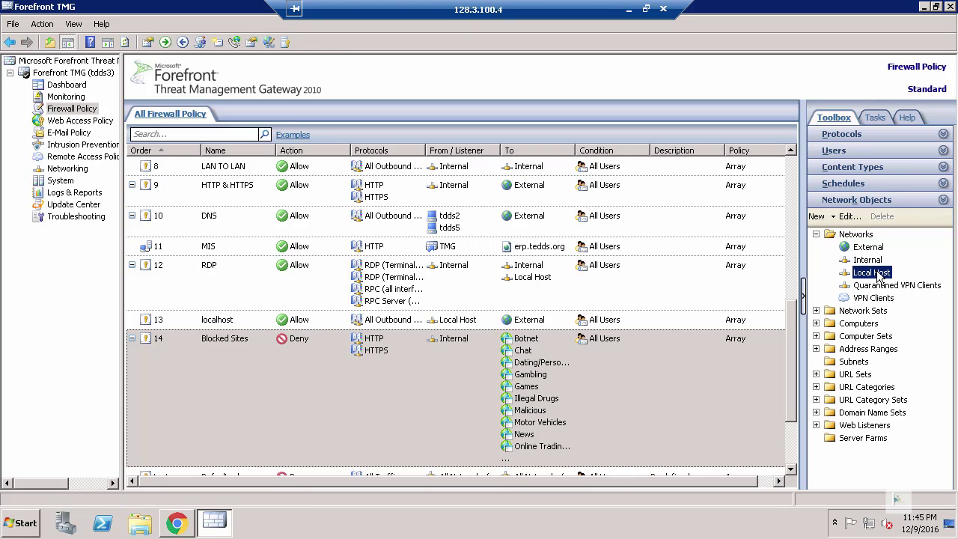
pyautogui.click(877, 301)
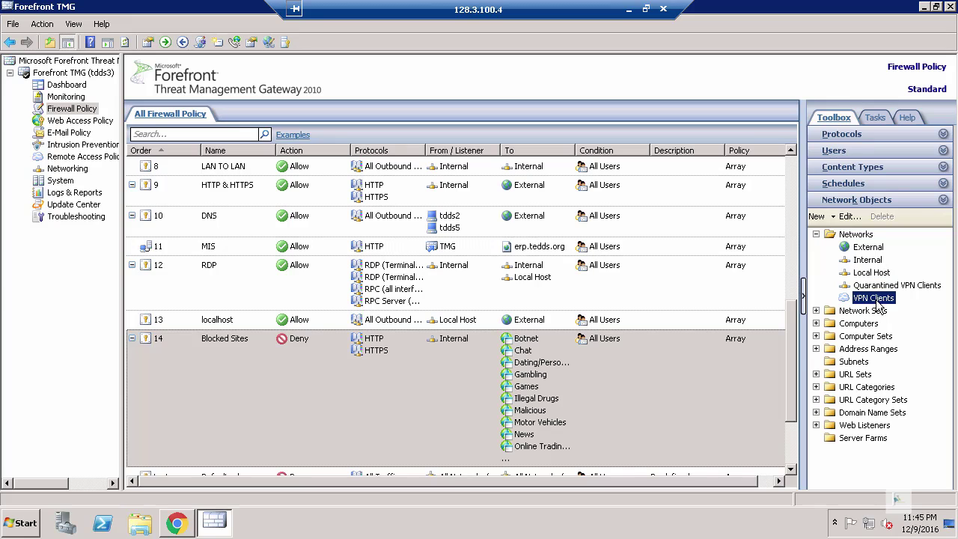
pyautogui.click(816, 235)
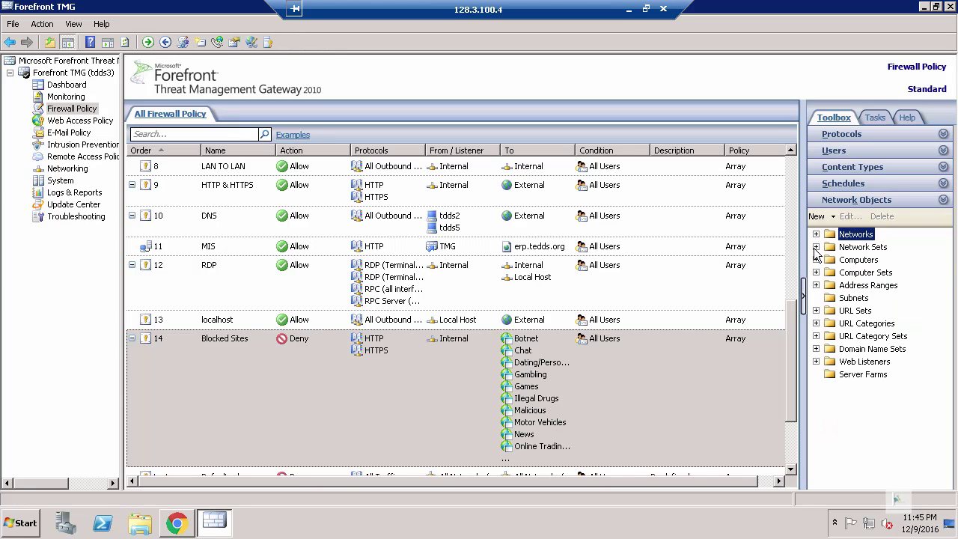
# Review the entries in the Network Sets and Computers categories of the network objects
pyautogui.click(816, 247)
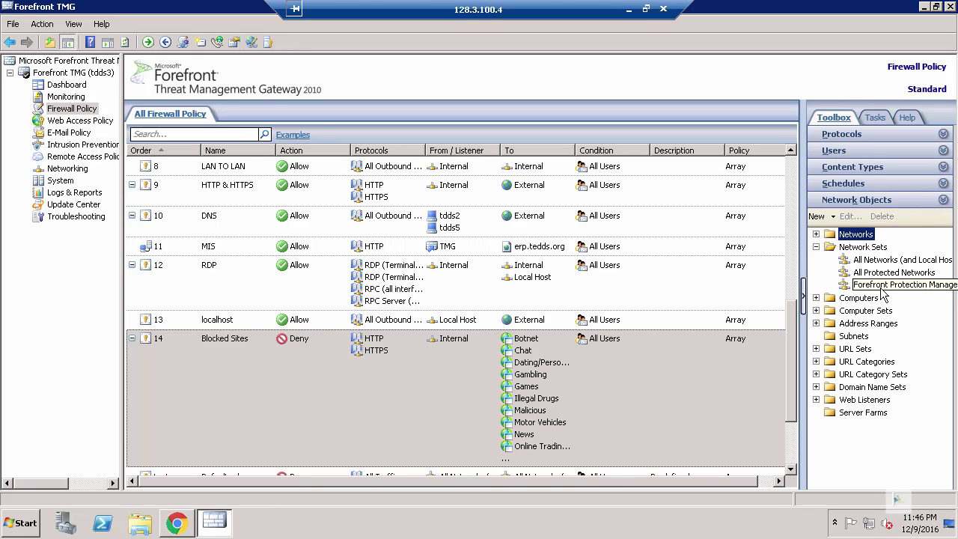
pyautogui.click(815, 247)
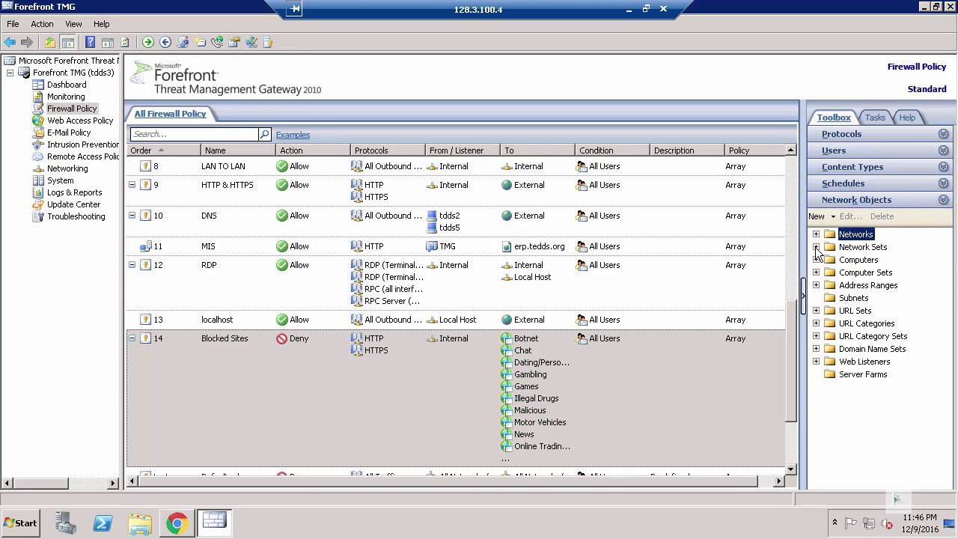
pyautogui.doubleClick(857, 260)
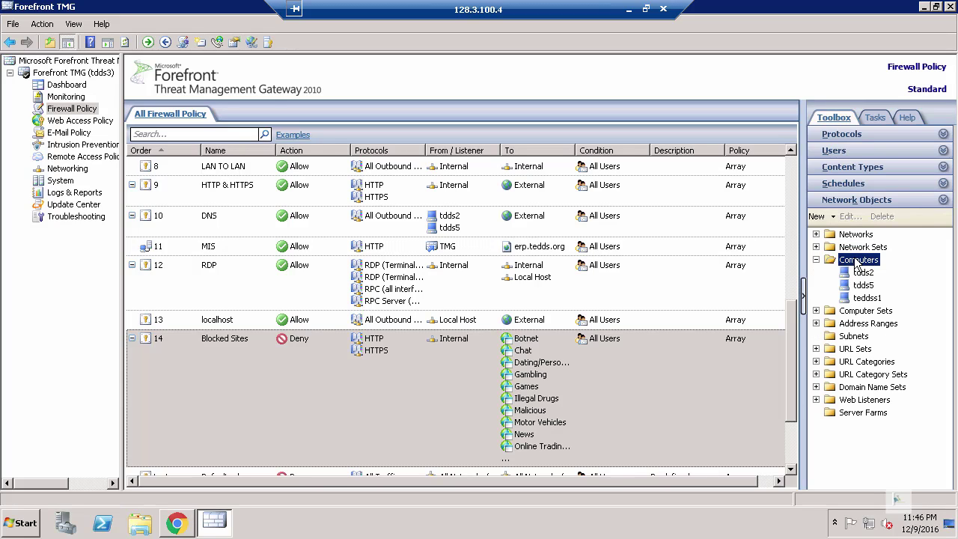
pyautogui.doubleClick(857, 262)
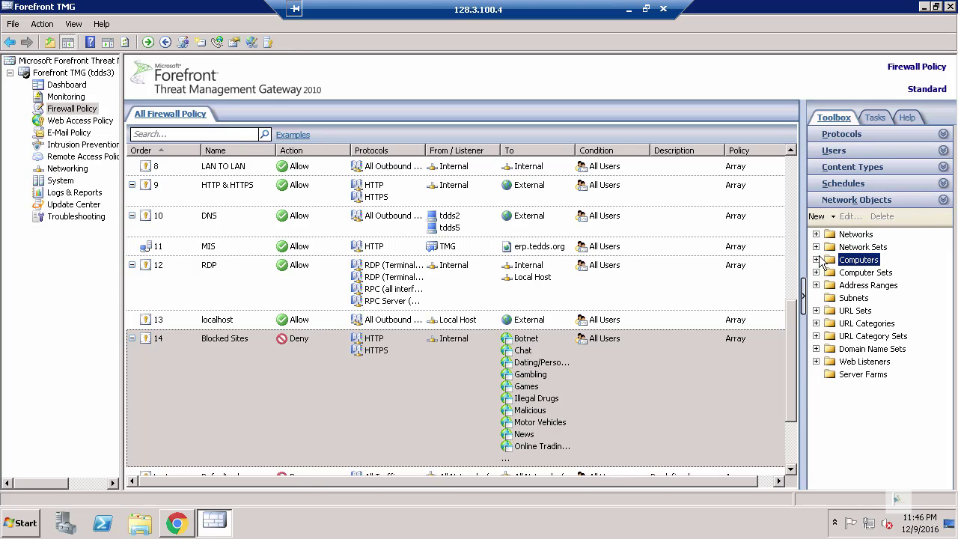
# Look through the types of network objects that can be created, without creating one
pyautogui.click(833, 217)
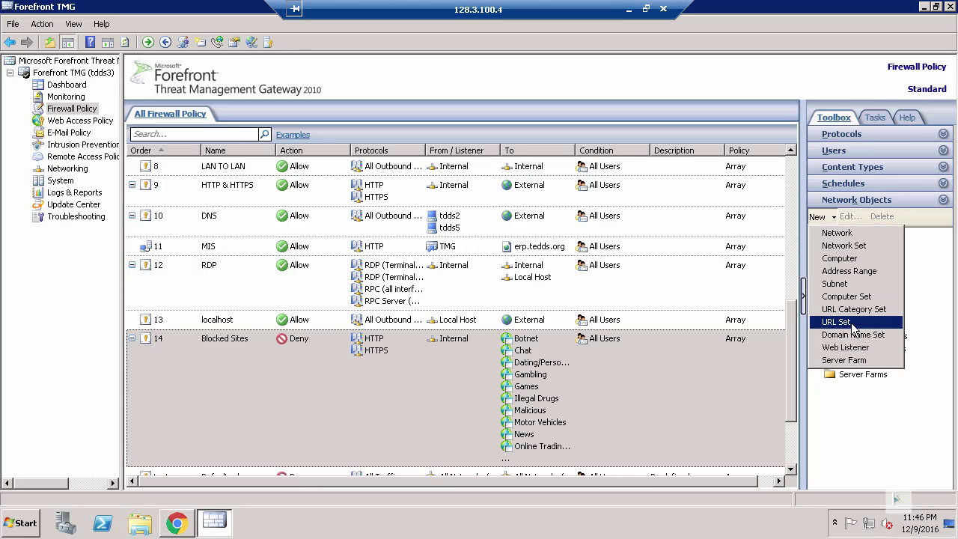
pyautogui.click(824, 219)
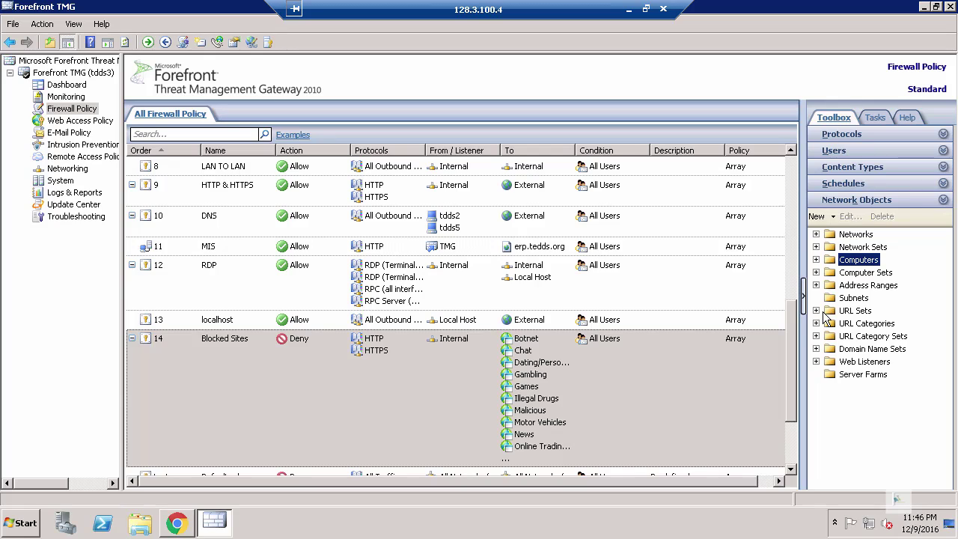
# Examine the Address Ranges entries and the Allow Range firewall rule that uses the Allow all range
pyautogui.click(816, 285)
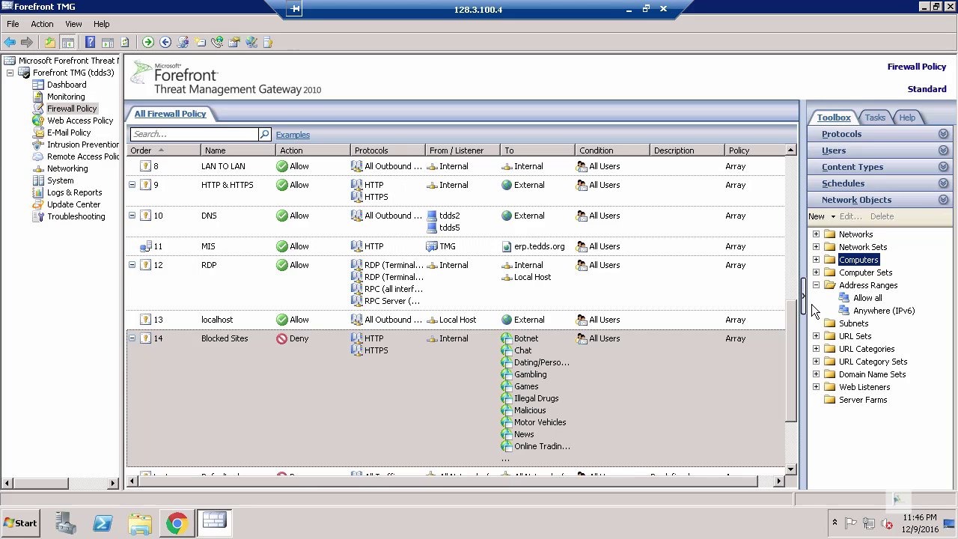
pyautogui.moveTo(791, 309); pyautogui.dragTo(794, 257)
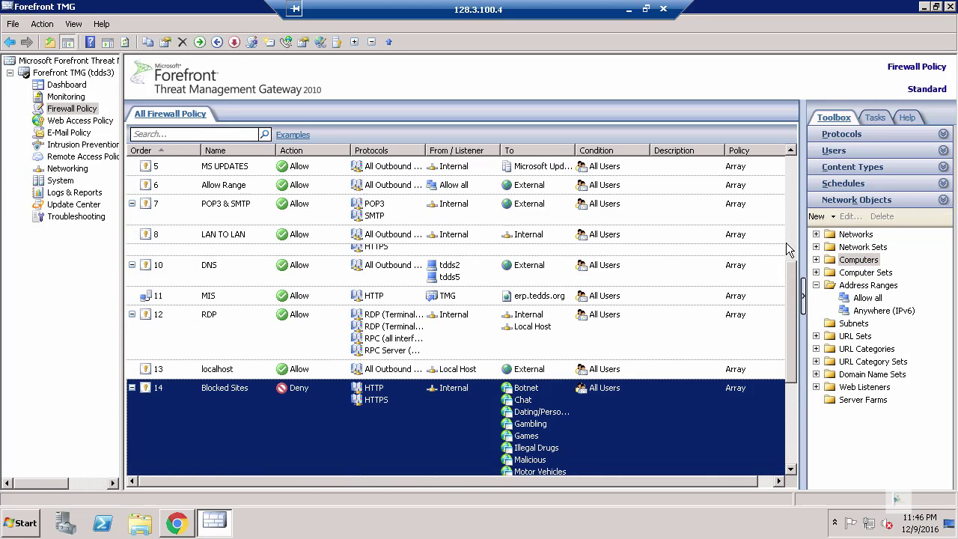
pyautogui.click(457, 217)
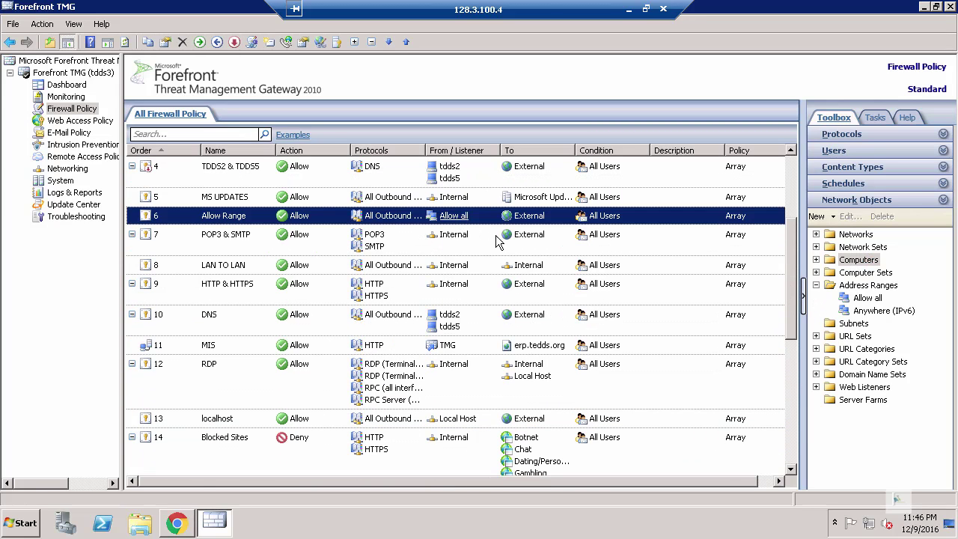
pyautogui.click(816, 286)
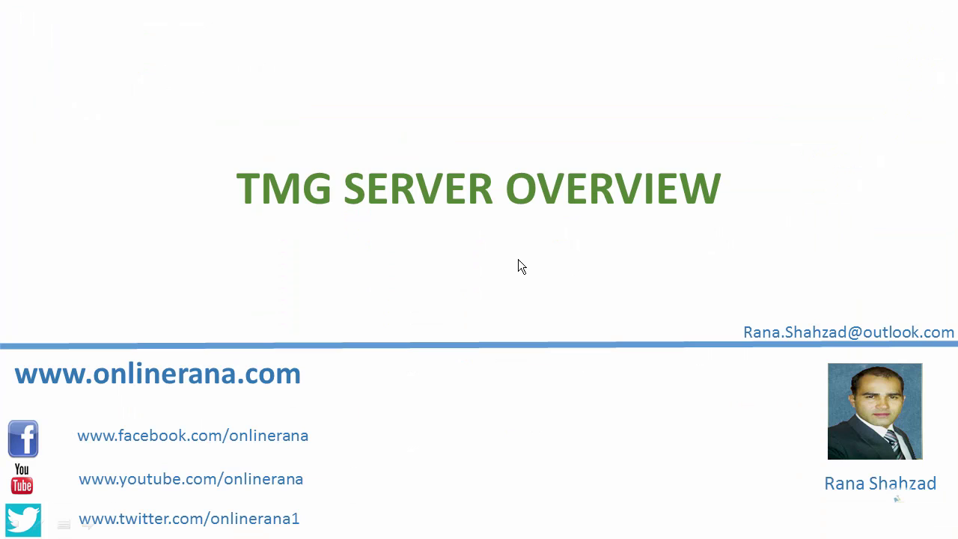
pyautogui.hotkey('alt', 'Tab')
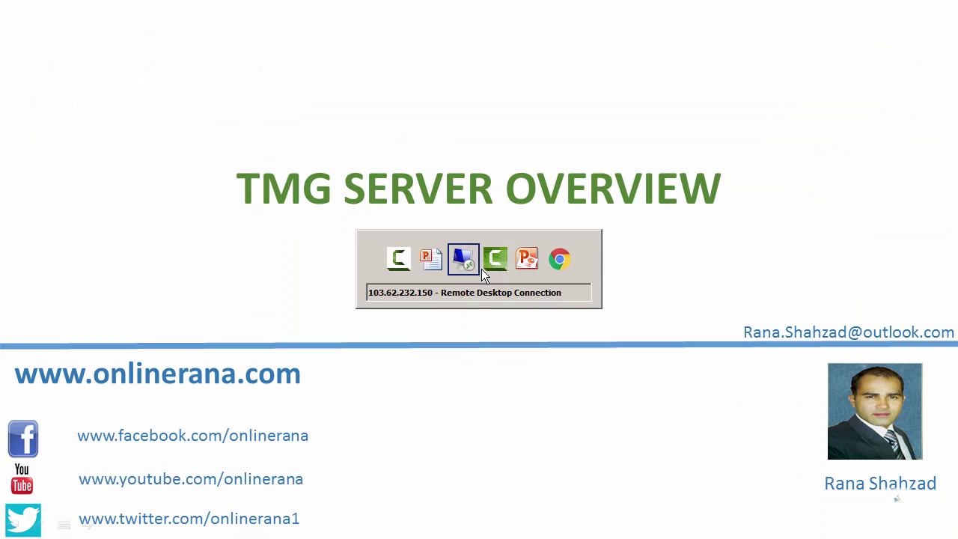
pyautogui.hotkey('alt', 'Tab')
pyautogui.hotkey('alt', 'Tab')
pyautogui.hotkey('alt', 'Tab')
pyautogui.hotkey('alt', 'Tab')
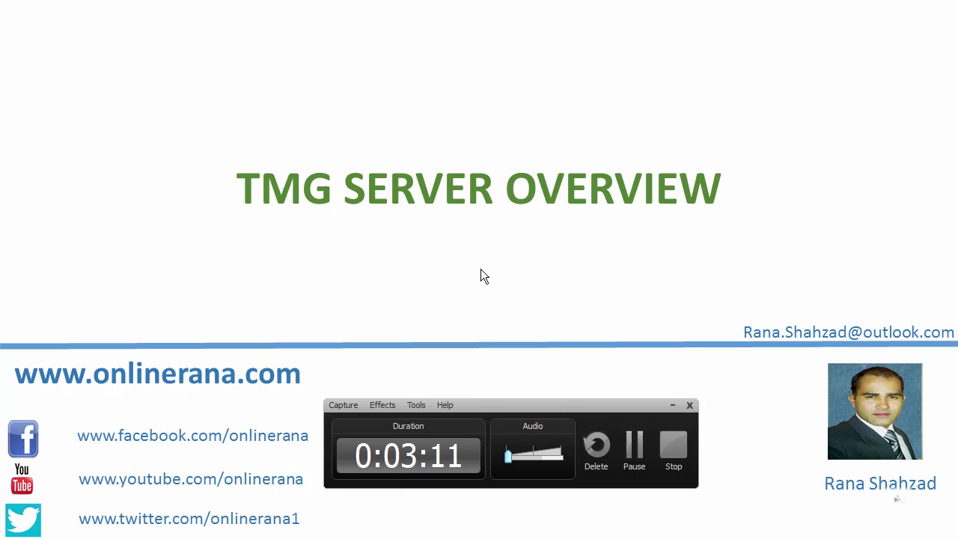
pyautogui.click(636, 449)
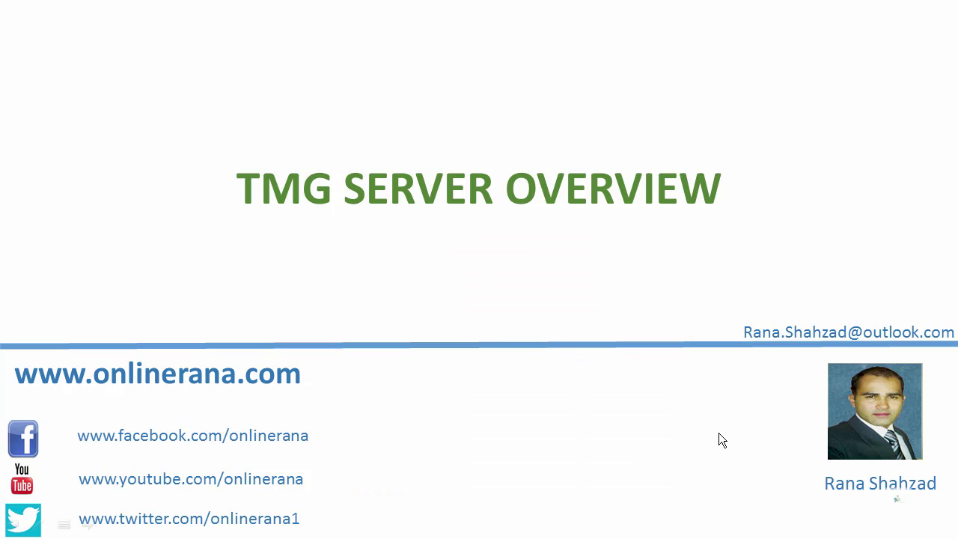
pyautogui.hotkey('alt', 'Tab')
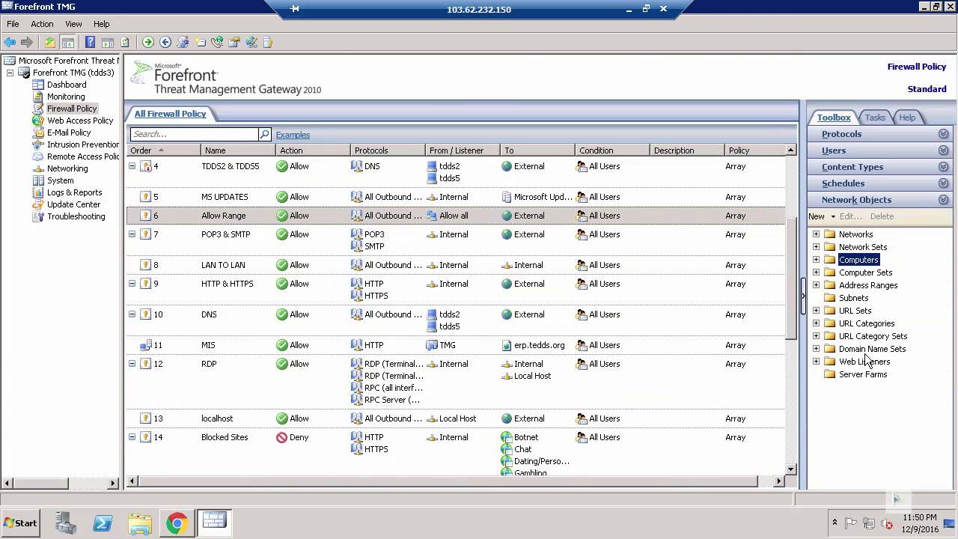
# Review the Computer Sets, Address Ranges and Subnets categories of the network objects
pyautogui.click(816, 272)
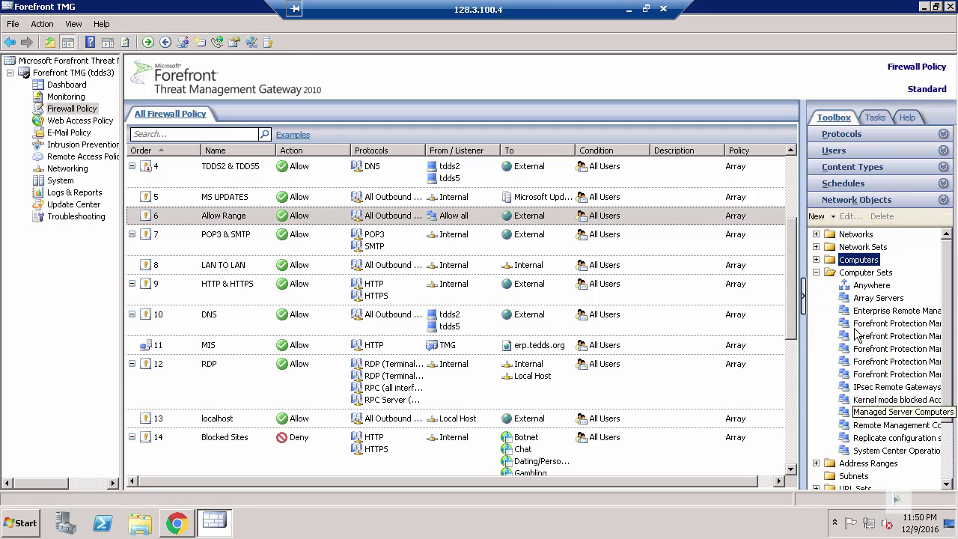
pyautogui.doubleClick(852, 274)
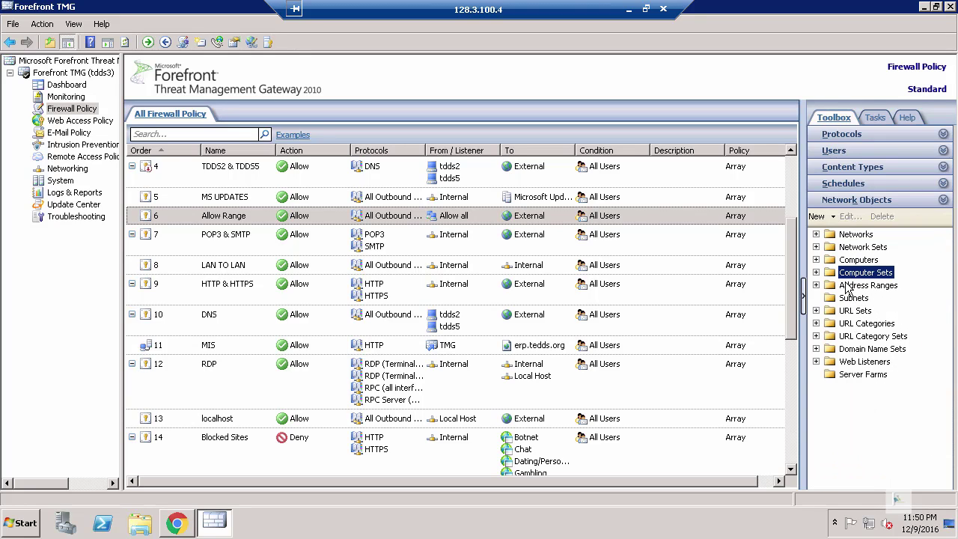
pyautogui.doubleClick(848, 289)
pyautogui.doubleClick(847, 286)
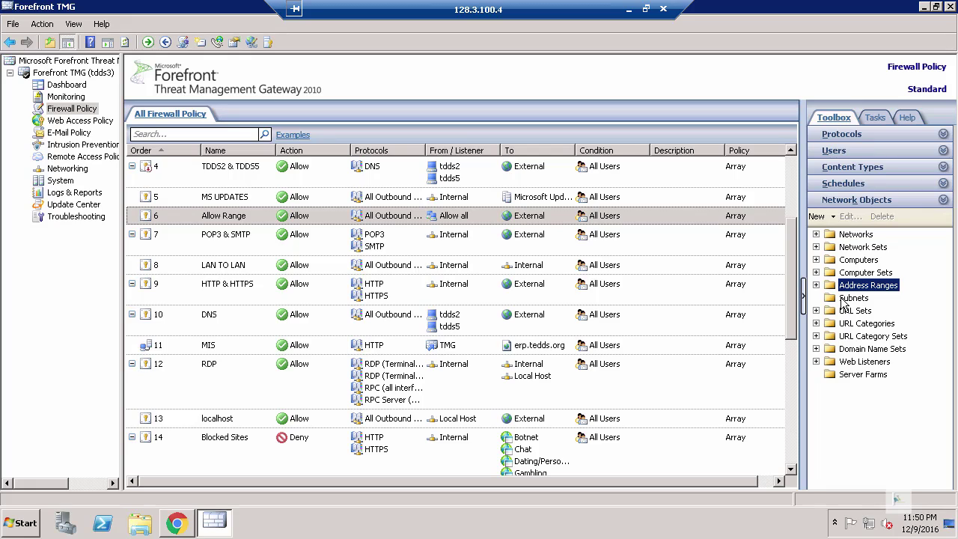
pyautogui.click(843, 299)
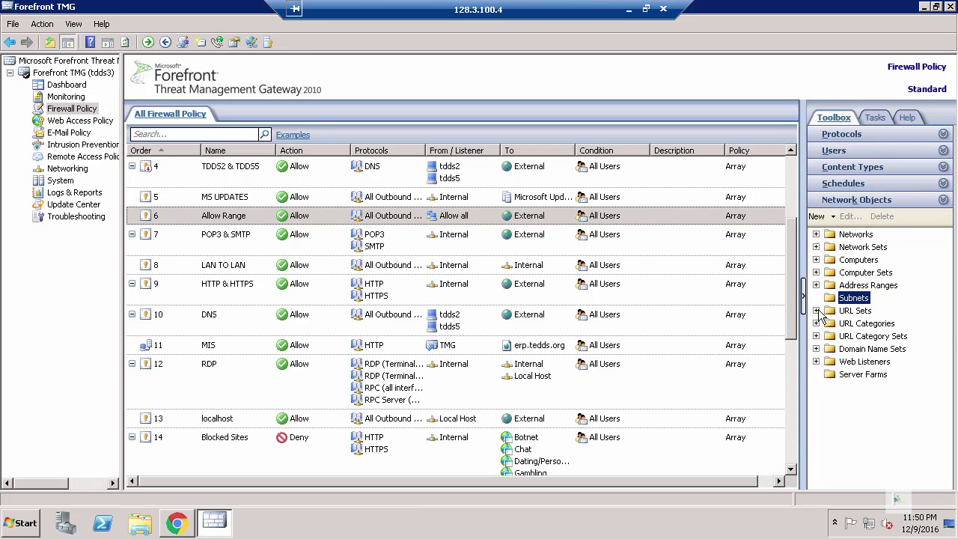
# Review the entries in the URL Sets category of the network objects
pyautogui.click(817, 310)
pyautogui.click(817, 310)
pyautogui.click(816, 311)
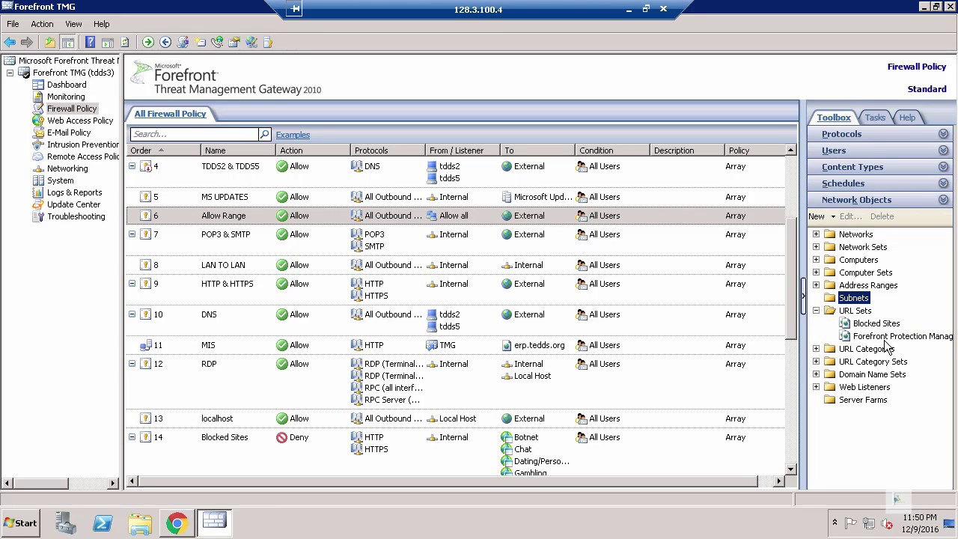
pyautogui.click(816, 310)
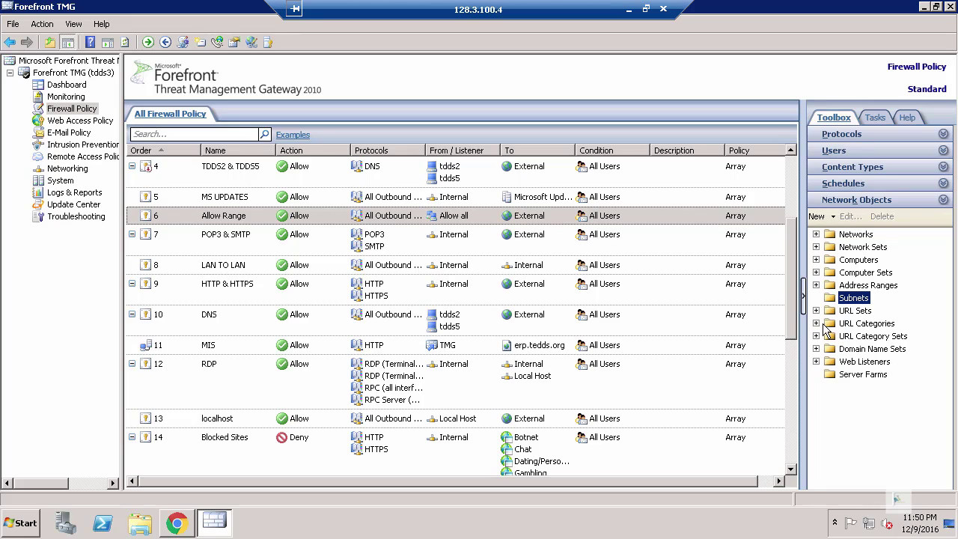
# Browse the list of URL Categories and recheck the entries under URL Sets
pyautogui.click(815, 323)
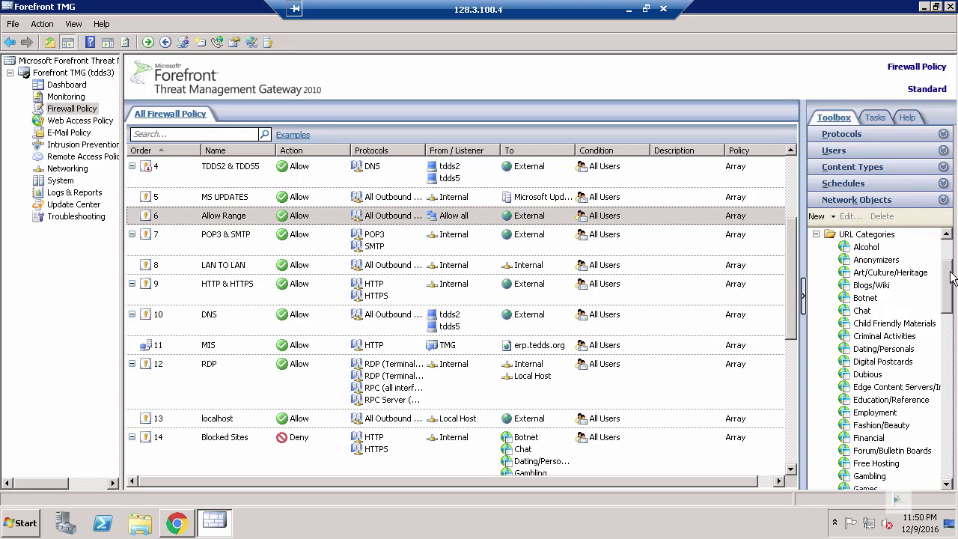
pyautogui.moveTo(950, 276); pyautogui.dragTo(948, 259)
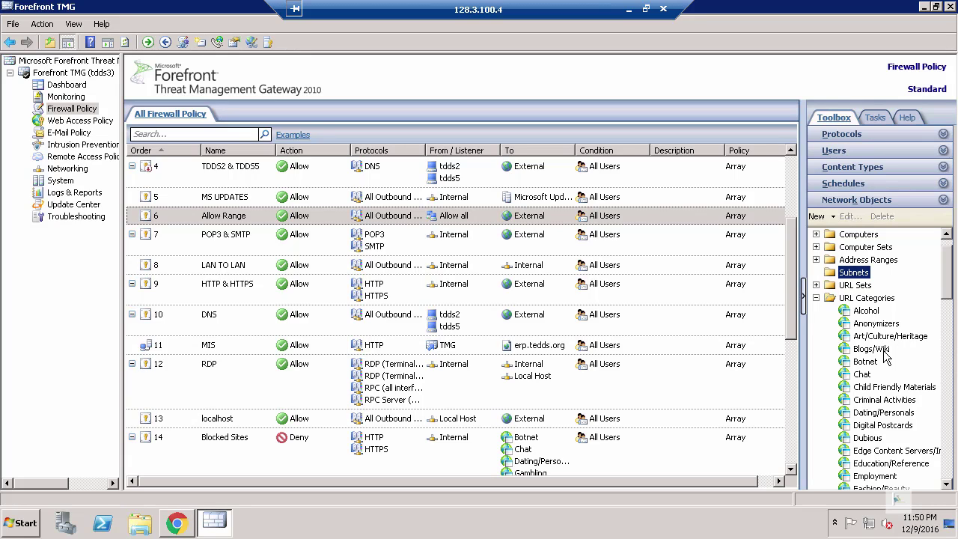
pyautogui.click(818, 298)
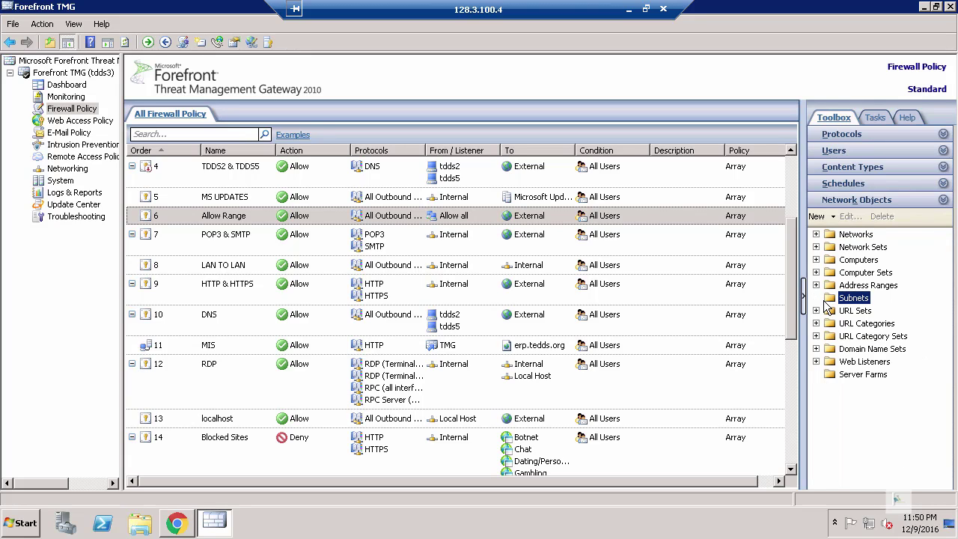
pyautogui.click(816, 311)
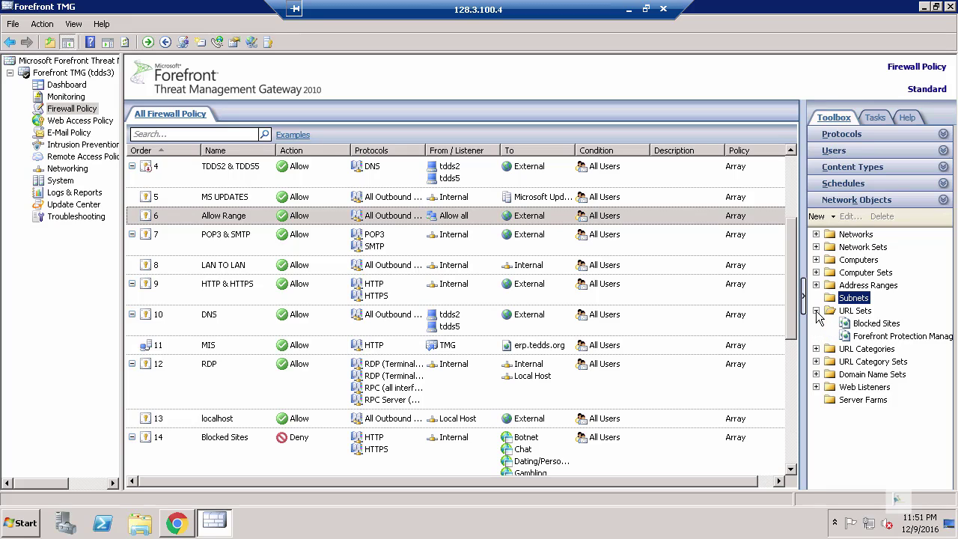
pyautogui.click(815, 311)
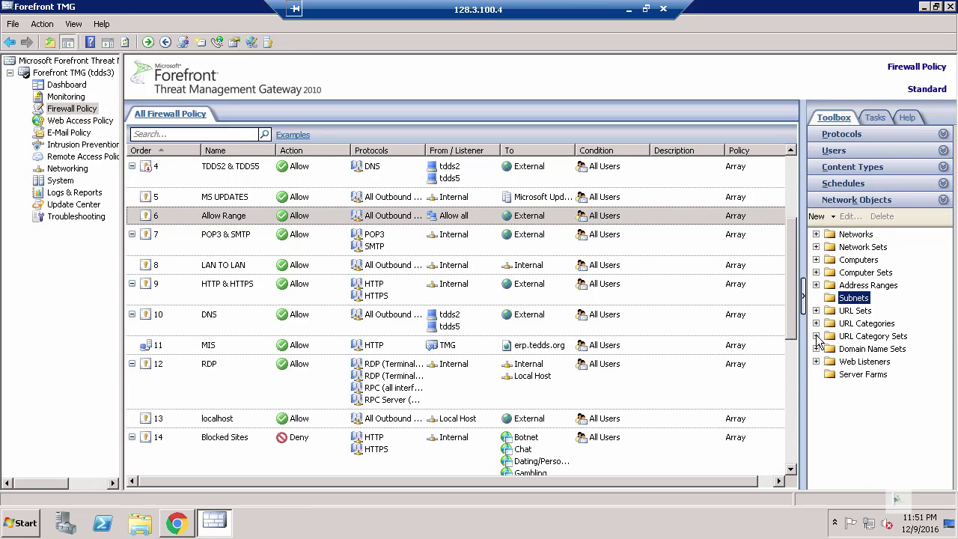
# Review the entries in the URL Category Sets and Domain Name Sets categories
pyautogui.click(815, 336)
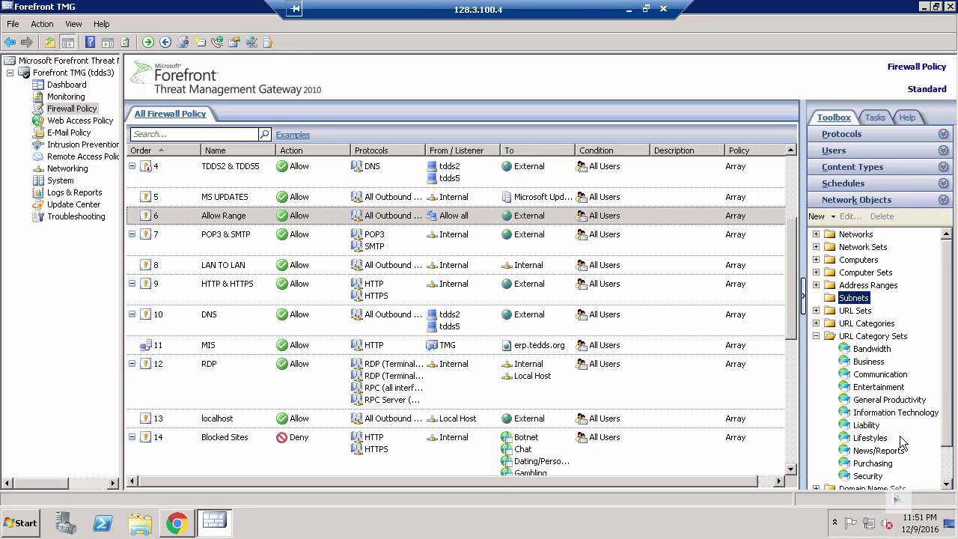
pyautogui.click(816, 336)
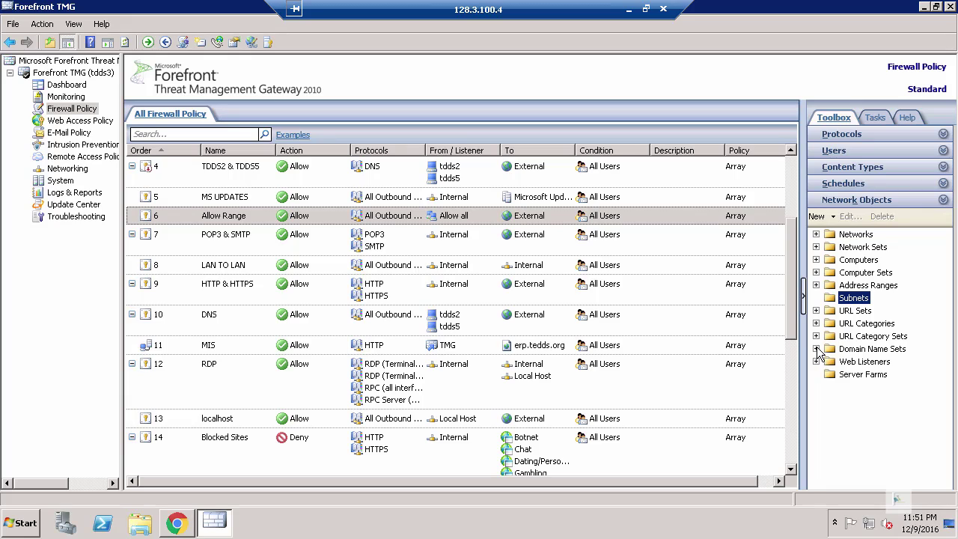
pyautogui.click(815, 349)
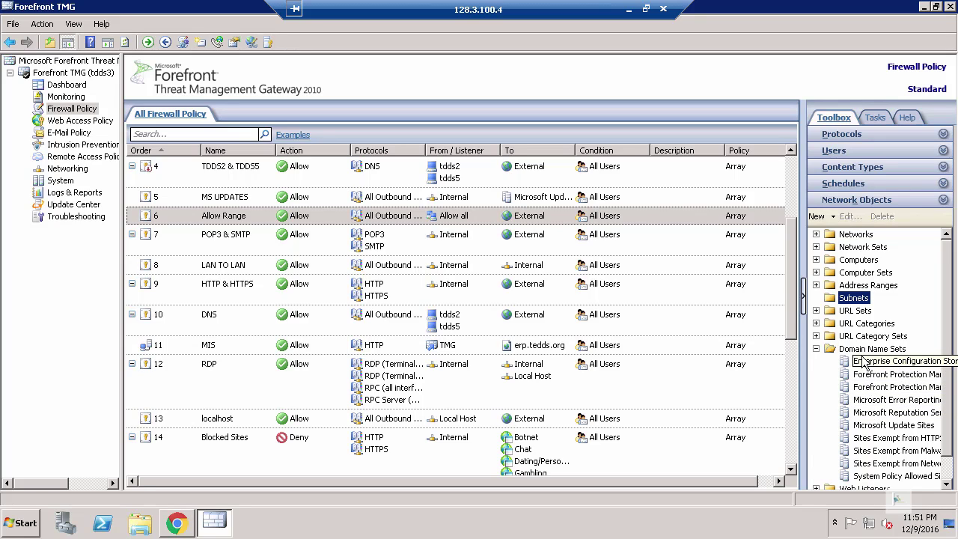
# Review the object types that can be created and the entries in the Web Listeners category
pyautogui.click(816, 349)
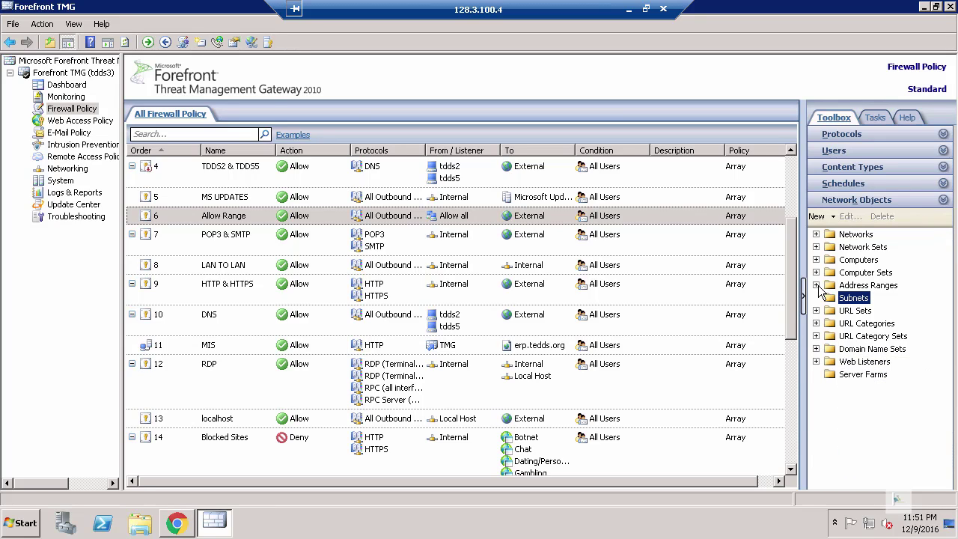
pyautogui.click(833, 216)
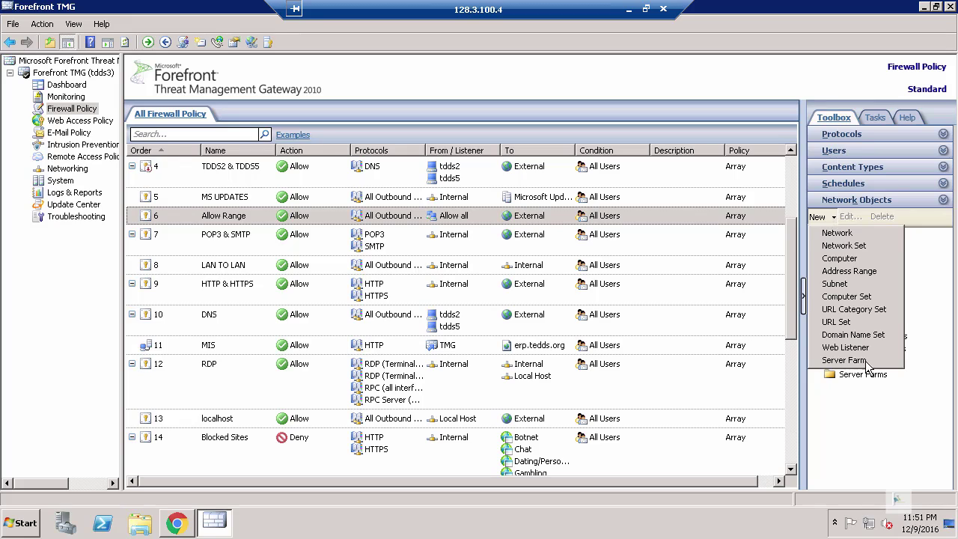
pyautogui.click(896, 386)
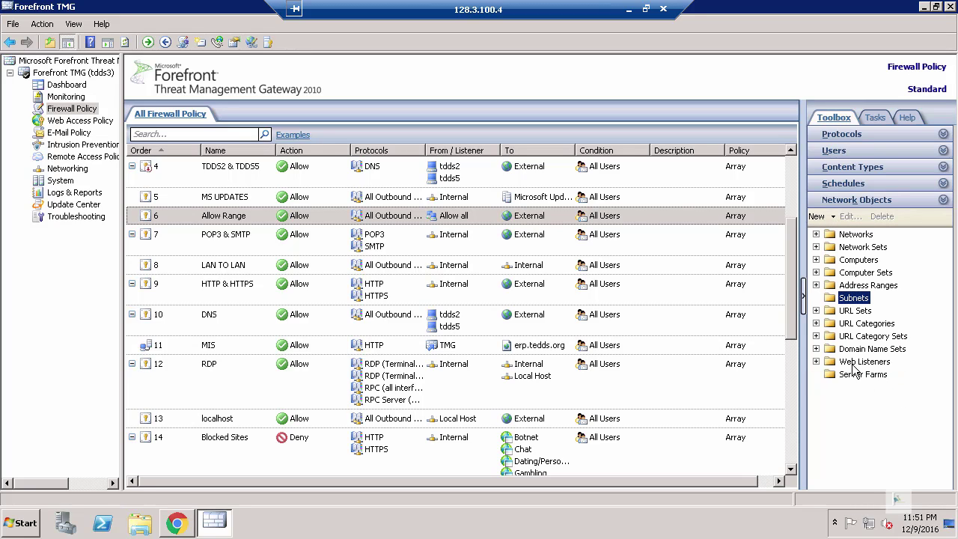
pyautogui.click(817, 362)
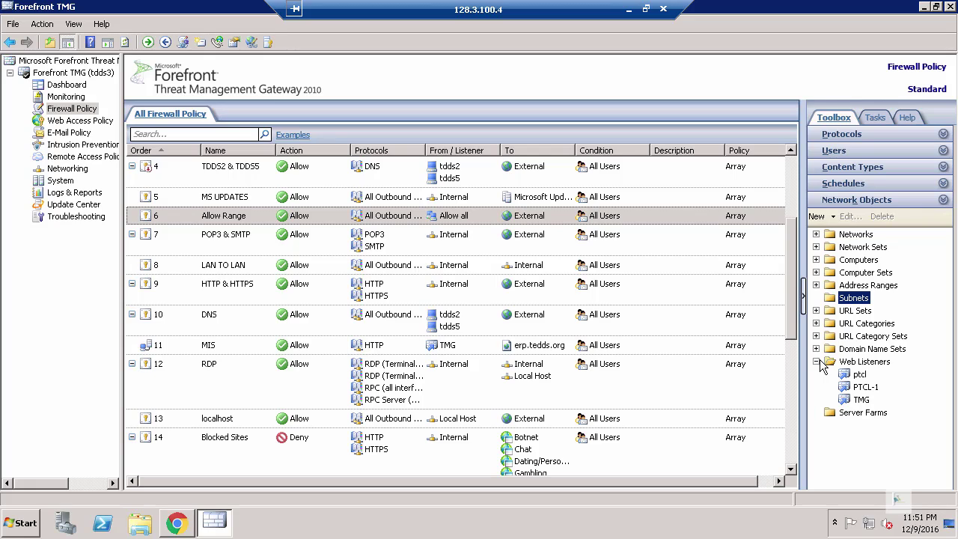
pyautogui.click(816, 362)
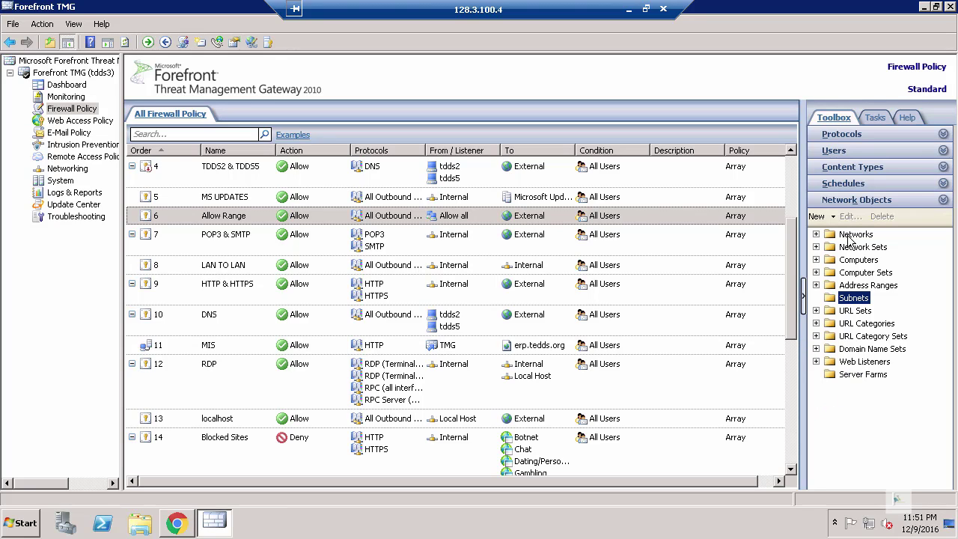
# Start a new address range named "test address range" spanning 128.3.100.240 to 128.3.100.250
pyautogui.click(823, 216)
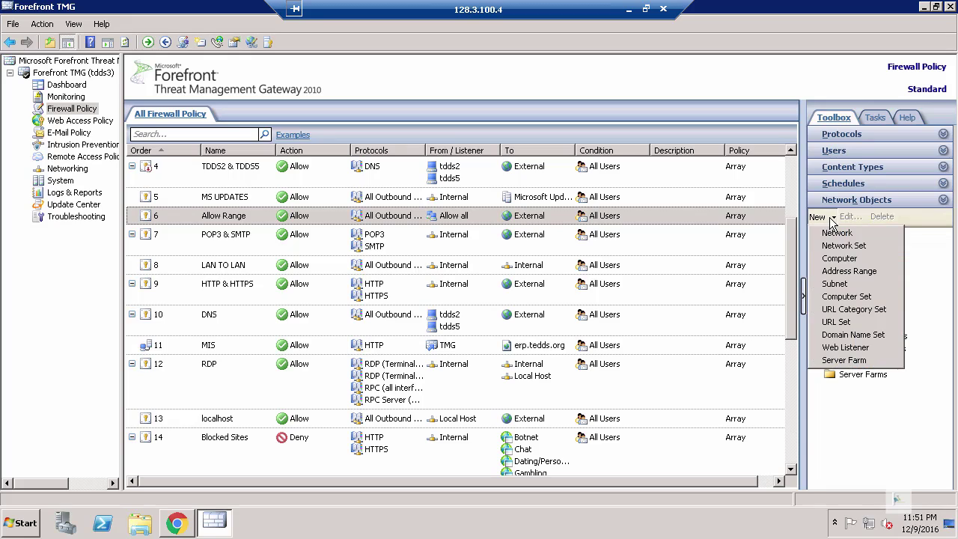
pyautogui.click(871, 274)
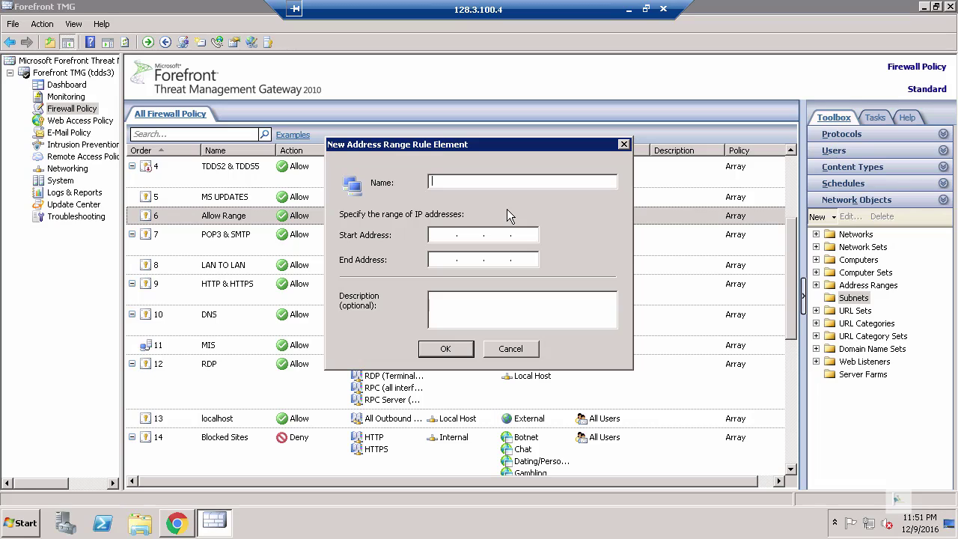
pyautogui.write('testr')
pyautogui.press('BackSpace')
pyautogui.write('addr')
pyautogui.press('BackSpace')
pyautogui.write('ddres128631001283.100250test ')
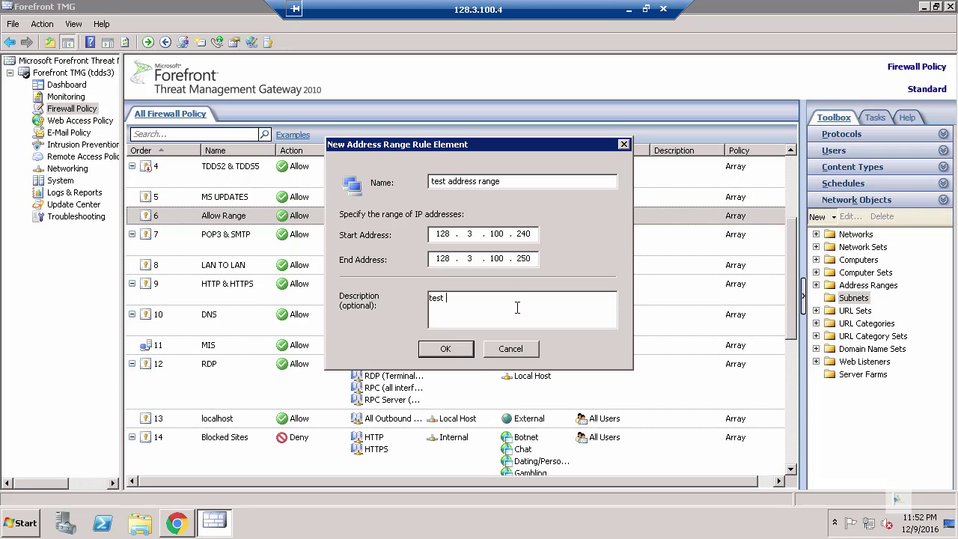
# Complete the address range description as "test blocked ips" and discard the new range without saving
pyautogui.write('blo')
pyautogui.press('BackSpace')
pyautogui.press('BackSpace')
pyautogui.press('BackSpace')
pyautogui.write('locked')
pyautogui.press('BackSpace')
pyautogui.press('BackSpace')
pyautogui.press('BackSpace')
pyautogui.press('BackSpace')
pyautogui.press('BackSpace')
pyautogui.press('BackSpace')
pyautogui.write('blocked a')
pyautogui.press('BackSpace')
pyautogui.write('ips')
pyautogui.click(522, 351)
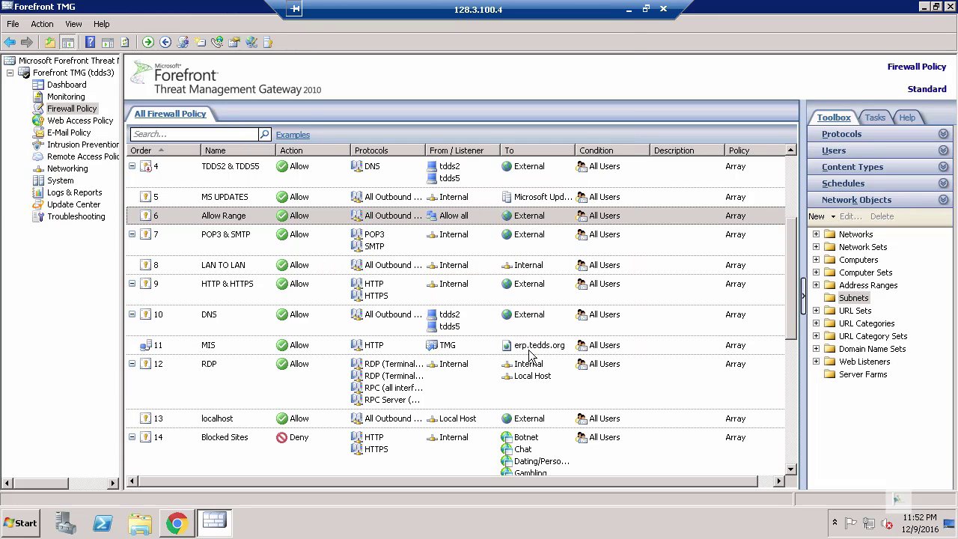
# Start a new domain name set named "blocked domains" and add an empty domain entry to it
pyautogui.click(833, 217)
pyautogui.click(854, 335)
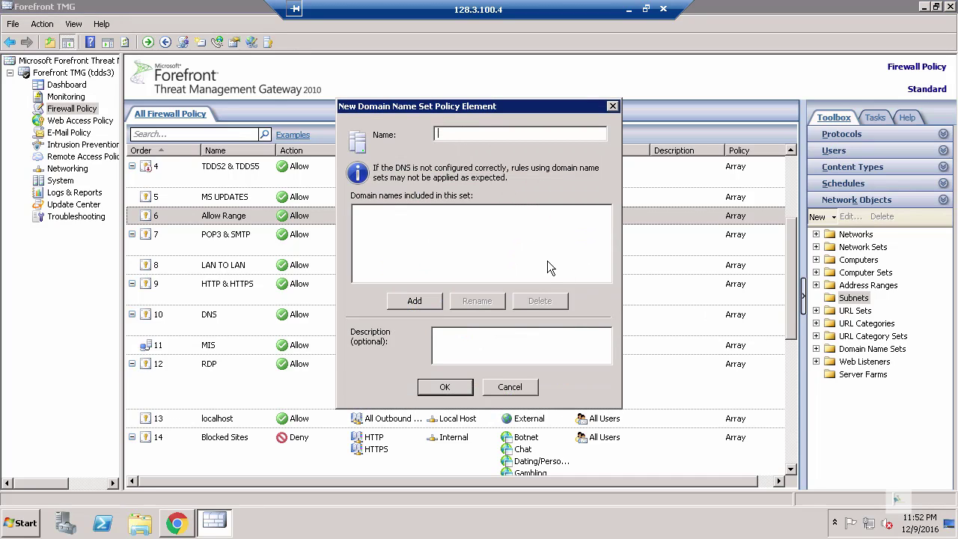
pyautogui.write('blocked domains')
pyautogui.click(416, 302)
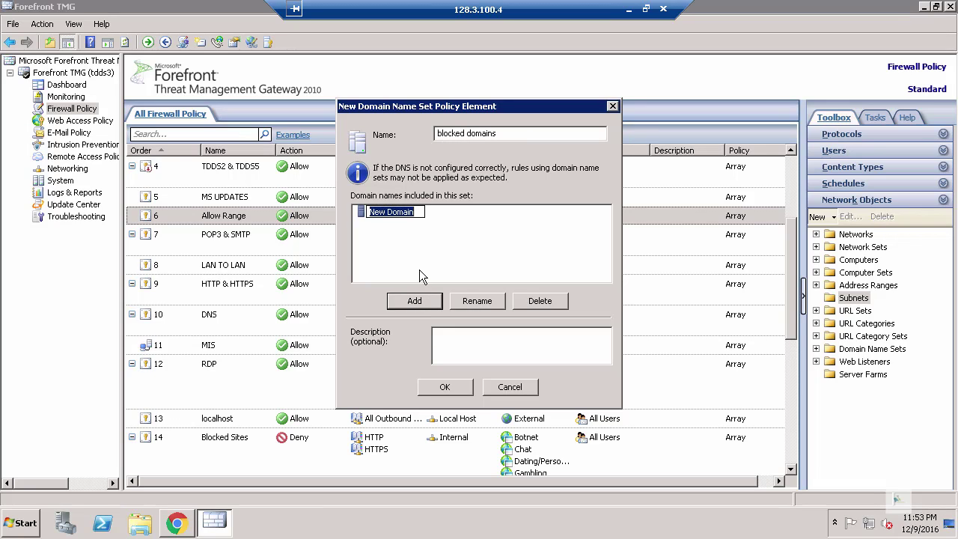
# Try the wildcard entry *.onlinerana.com in the domain name set and clear it
pyautogui.write('*.onlin')
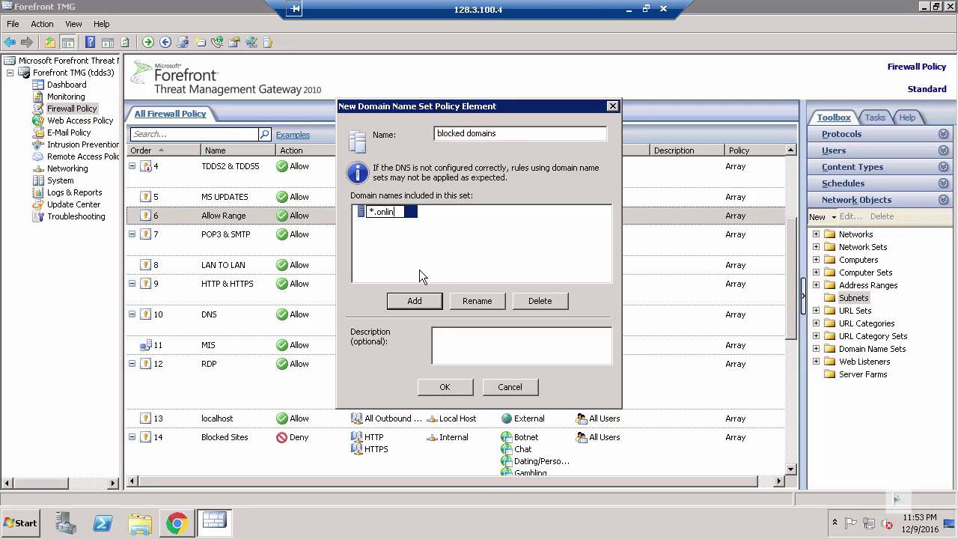
pyautogui.write('erana.com')
pyautogui.press('BackSpace')
pyautogui.press('BackSpace')
pyautogui.press('BackSpace')
pyautogui.press('BackSpace')
pyautogui.press('BackSpace')
pyautogui.press('BackSpace')
pyautogui.press('BackSpace')
pyautogui.press('BackSpace')
pyautogui.press('BackSpace')
pyautogui.press('BackSpace')
pyautogui.press('BackSpace')
pyautogui.press('BackSpace')
pyautogui.write('www.on')
pyautogui.press('BackSpace')
pyautogui.write('nlinerana')
pyautogui.press('BackSpace')
pyautogui.write('na.co*')
pyautogui.write('om')
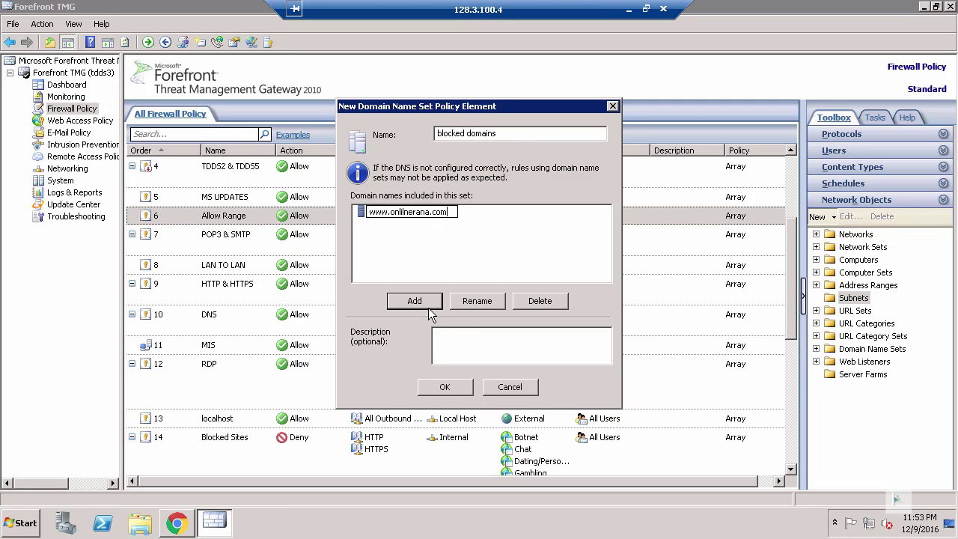
pyautogui.click(454, 264)
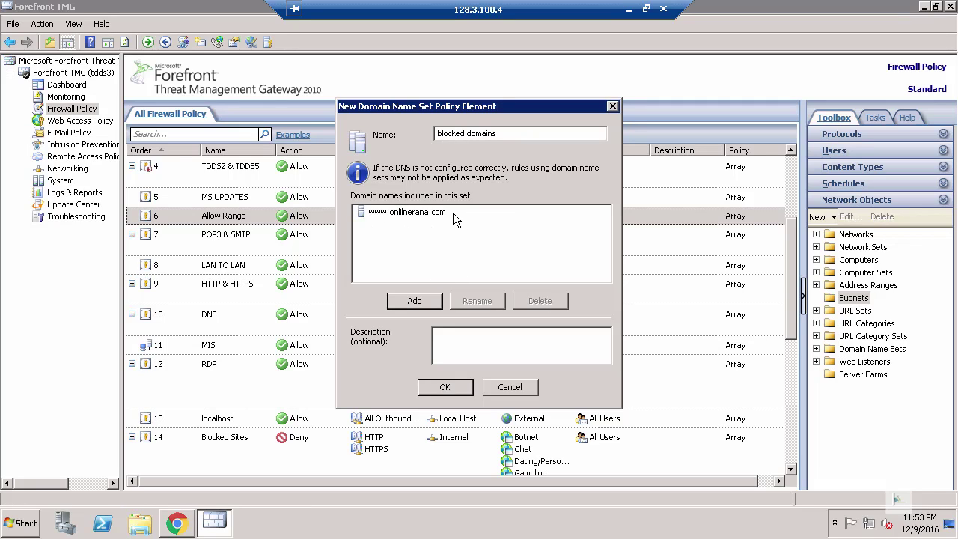
pyautogui.click(394, 217)
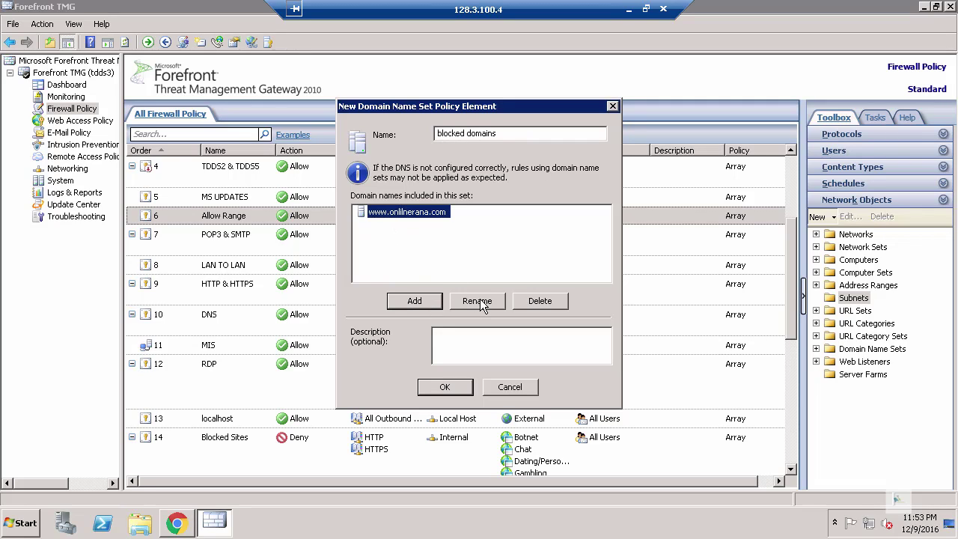
pyautogui.click(479, 301)
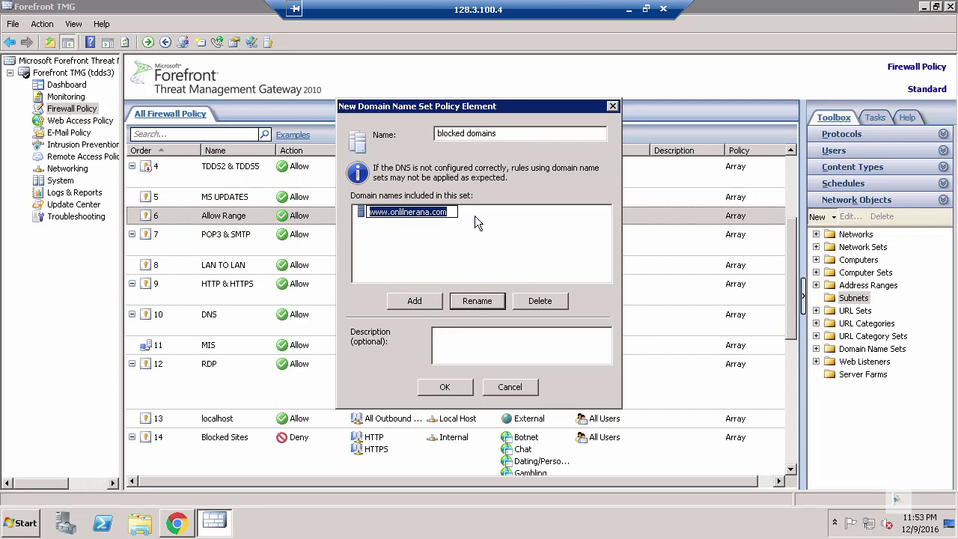
pyautogui.click(467, 303)
pyautogui.click(423, 302)
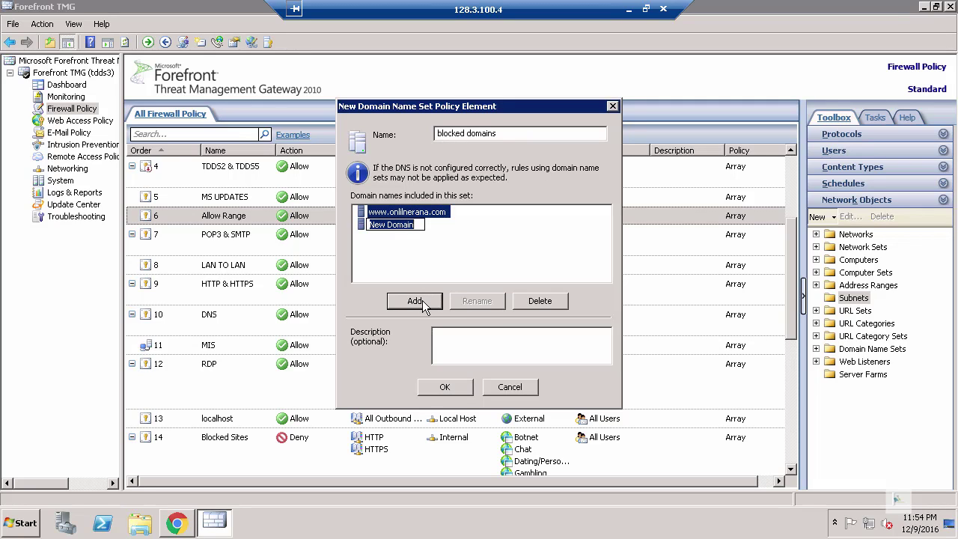
pyautogui.write('www.')
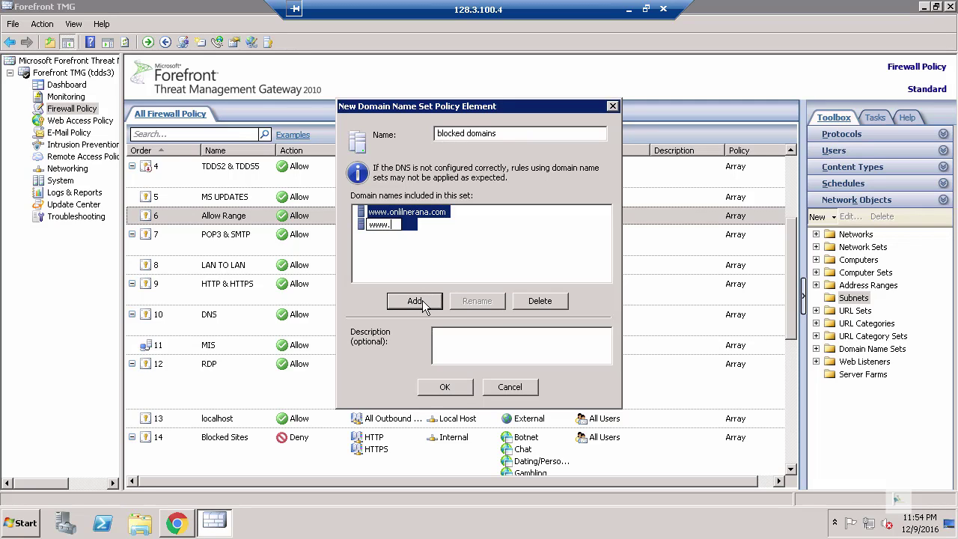
pyautogui.write('isaserver.org')
pyautogui.click(437, 263)
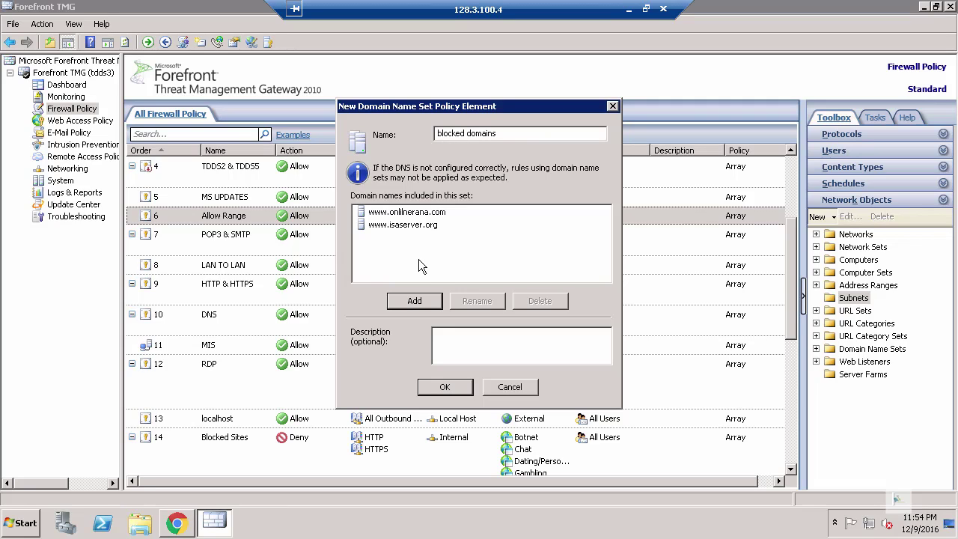
pyautogui.click(510, 387)
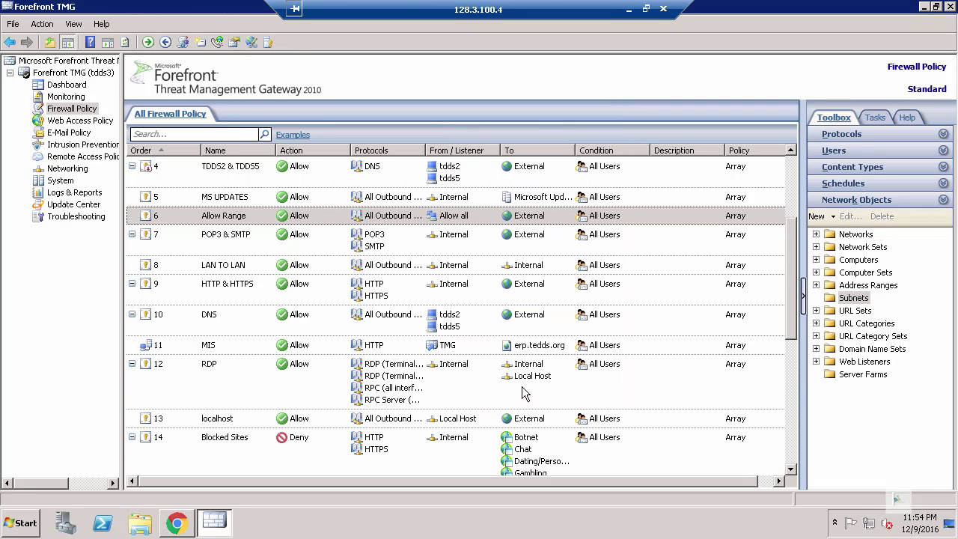
# Examine the fields of the new URL set form and close it without creating a set
pyautogui.click(830, 218)
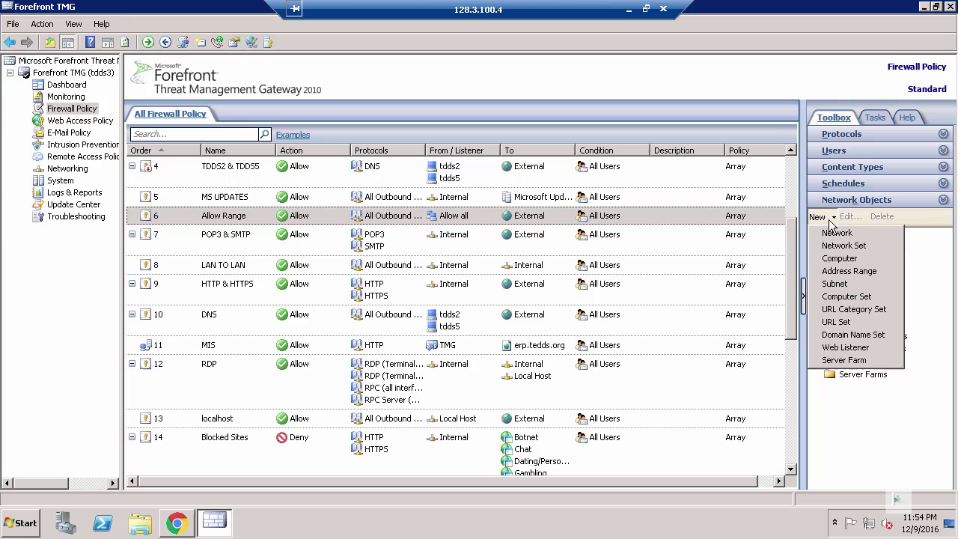
pyautogui.click(837, 322)
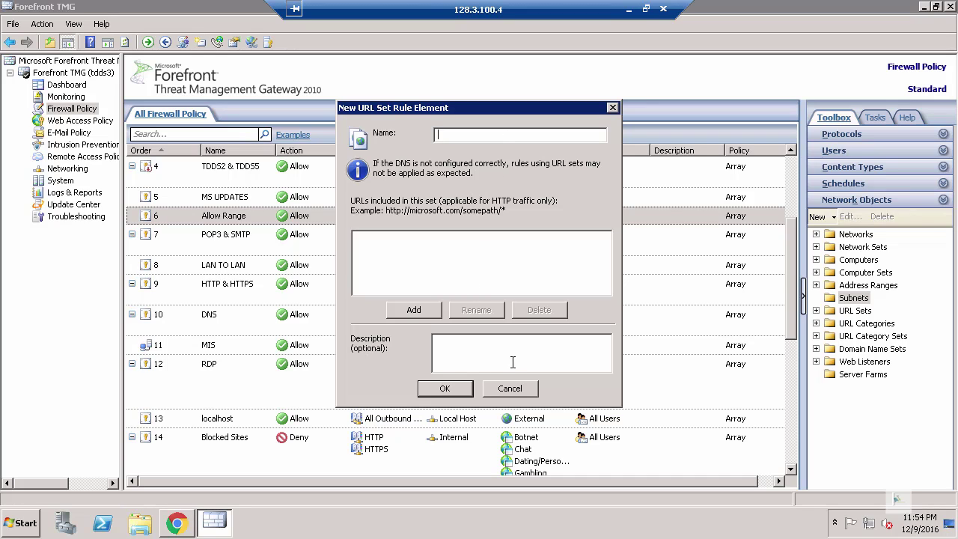
pyautogui.click(522, 390)
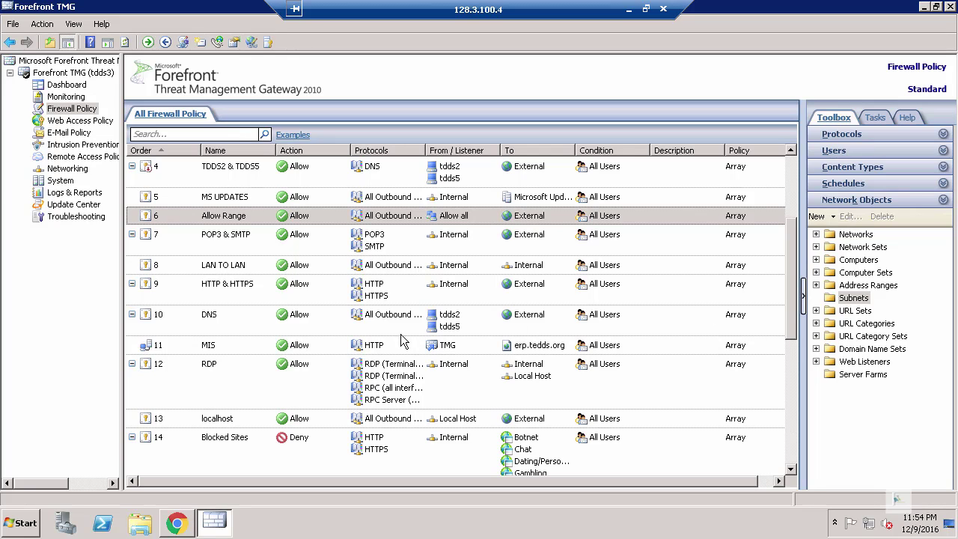
# Select the HTTP & HTTPS rule in the firewall policy list and check its available actions
pyautogui.moveTo(794, 271); pyautogui.dragTo(798, 348)
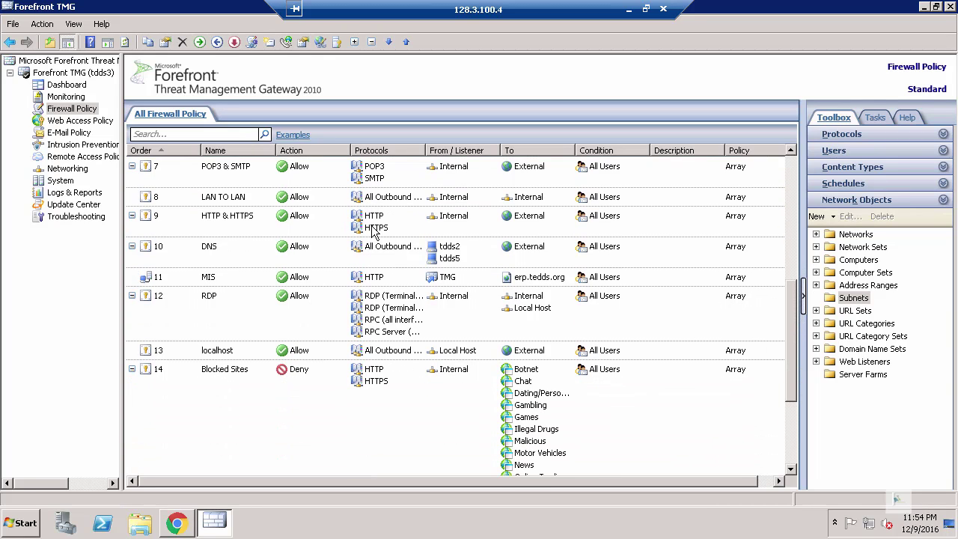
pyautogui.click(257, 222)
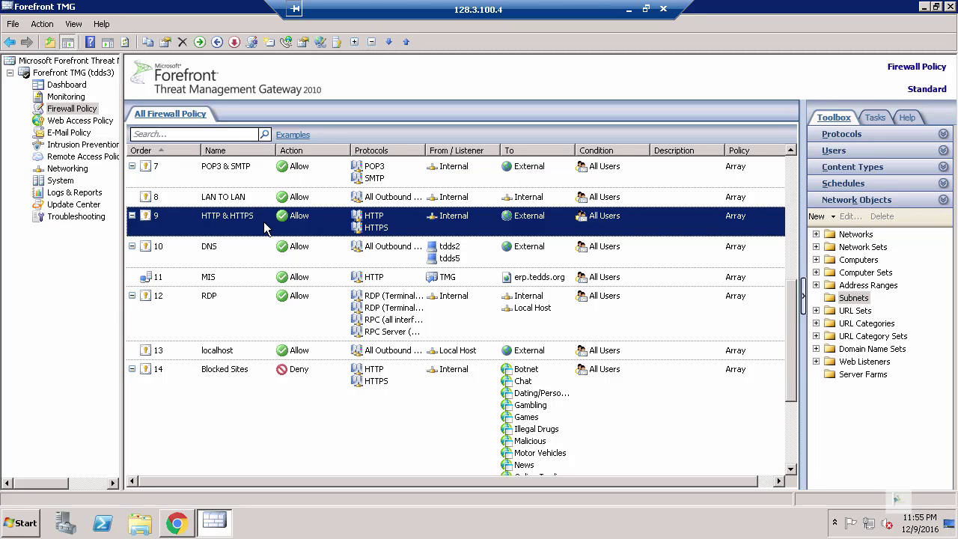
pyautogui.rightClick(266, 229)
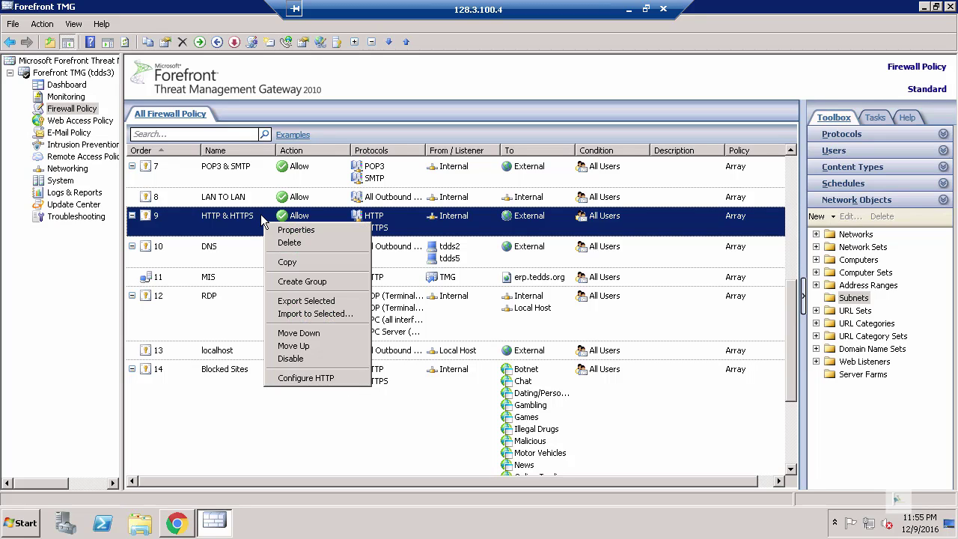
pyautogui.click(266, 226)
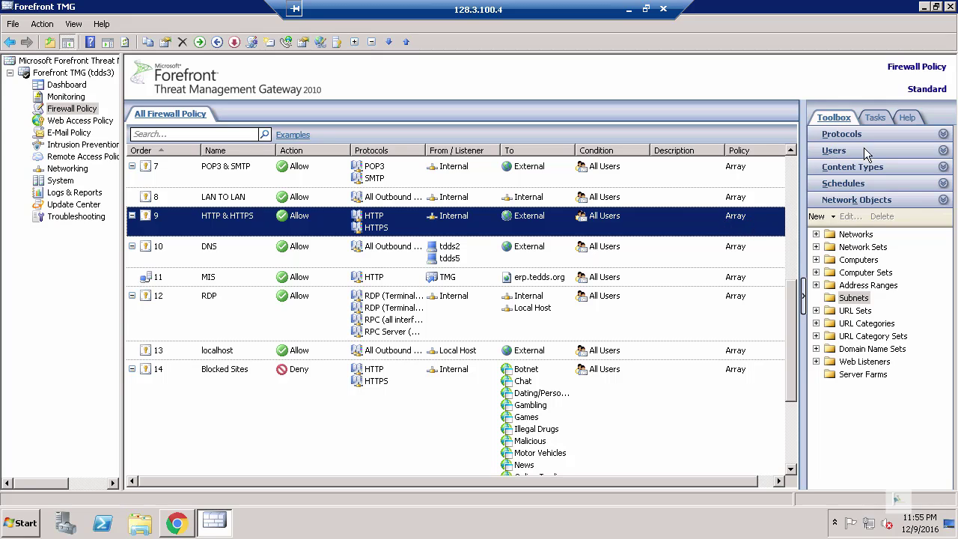
# Start a new access rule named "test rule" with the Deny action and continue to its protocol settings
pyautogui.click(877, 119)
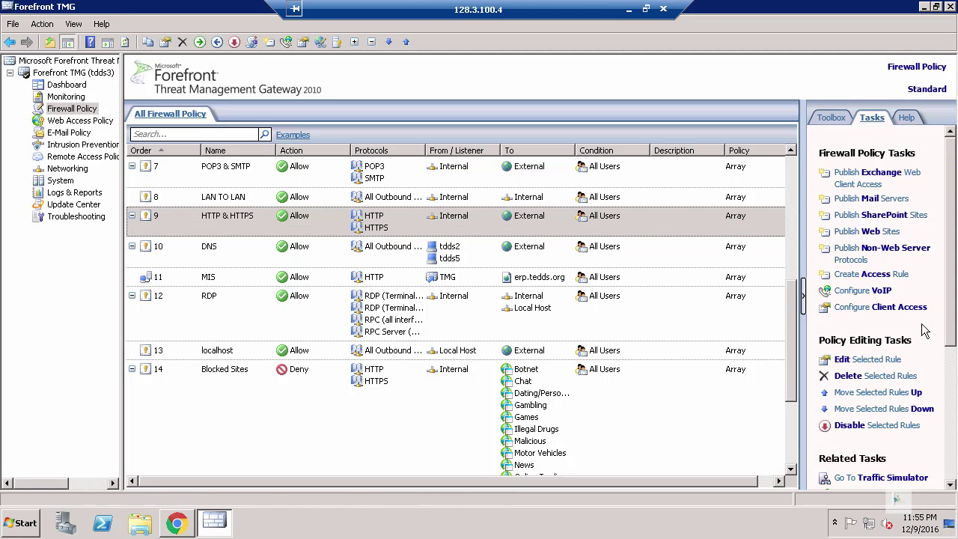
pyautogui.click(874, 277)
pyautogui.click(868, 275)
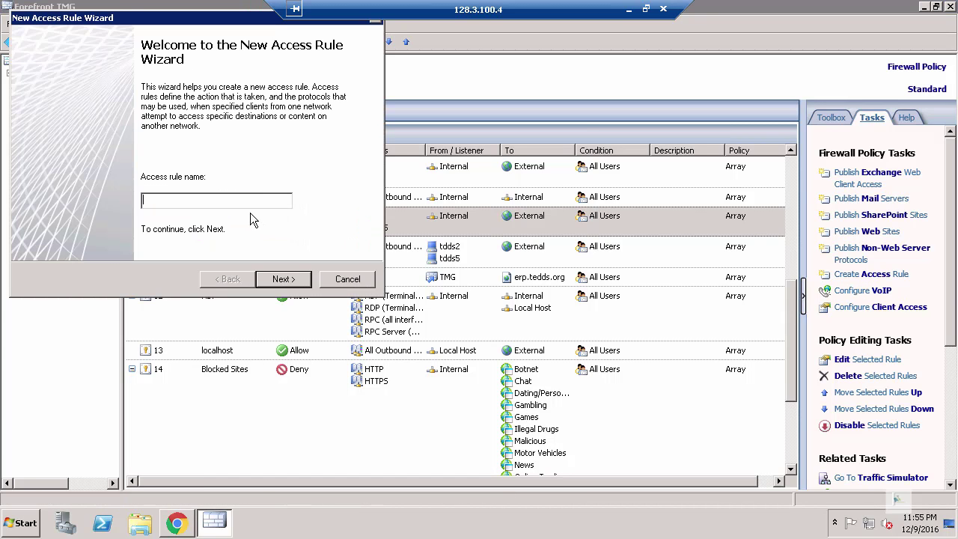
pyautogui.write('test rule')
pyautogui.click(291, 281)
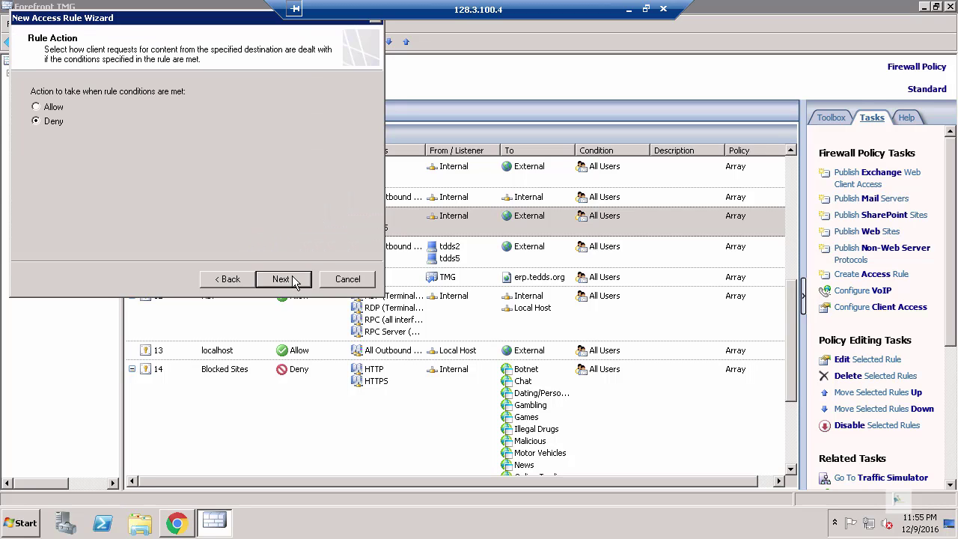
pyautogui.click(47, 110)
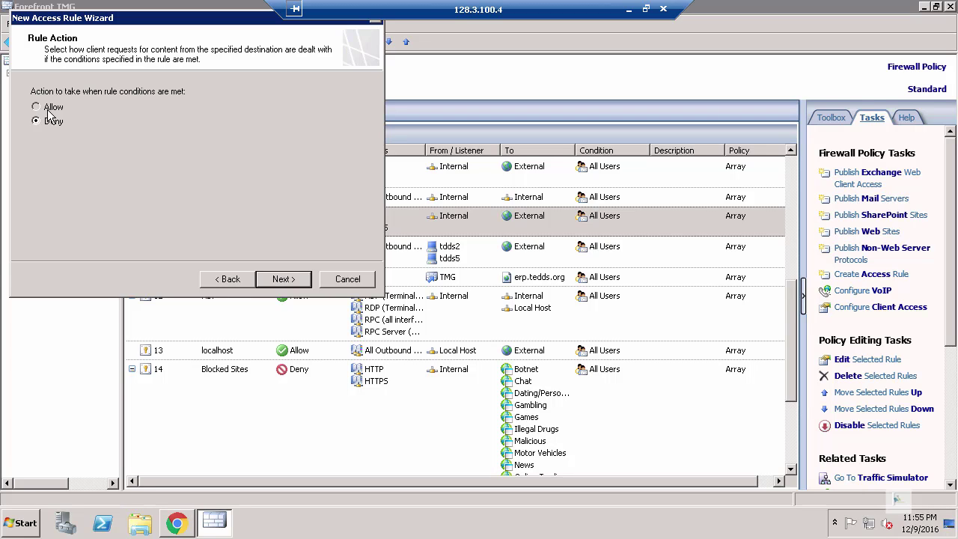
pyautogui.click(311, 282)
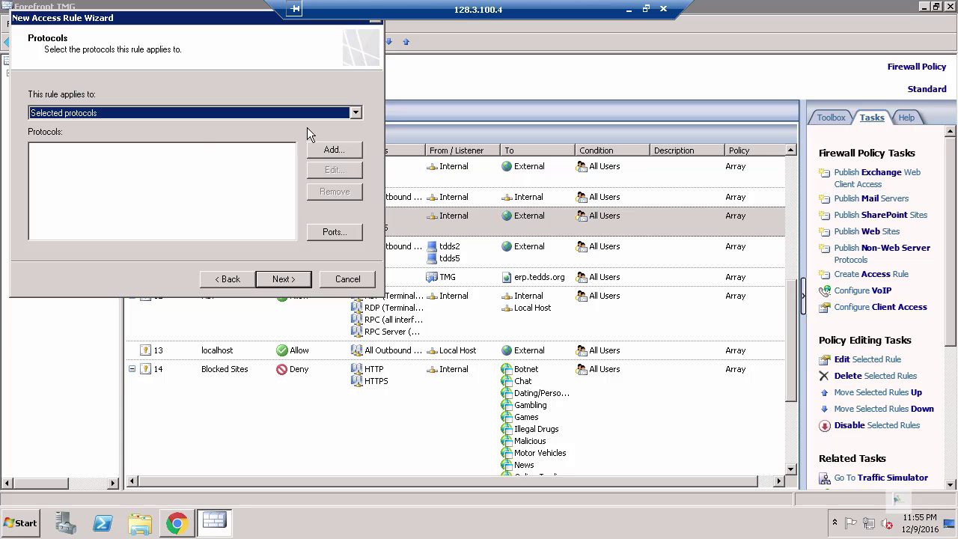
# Try applying the rule to All outbound traffic and return it to Selected protocols
pyautogui.click(355, 113)
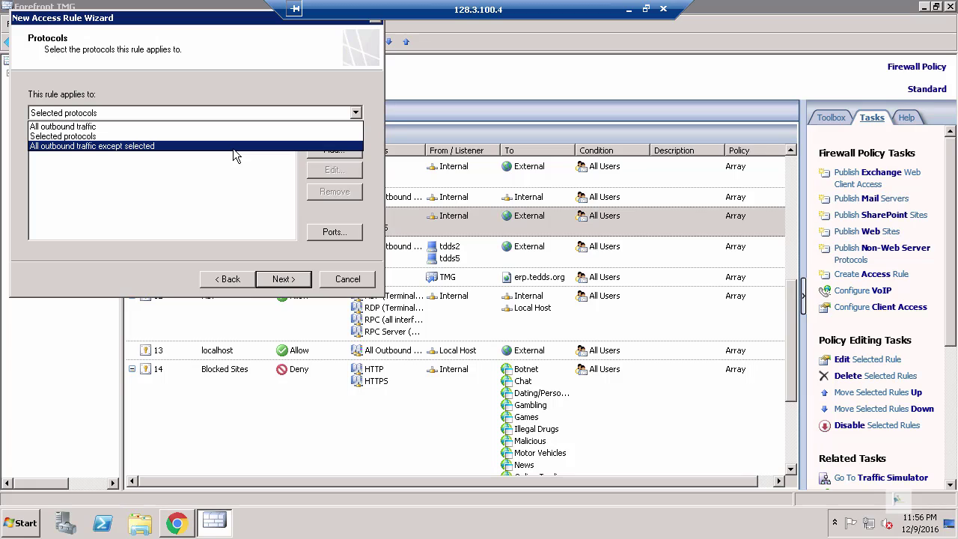
pyautogui.click(164, 127)
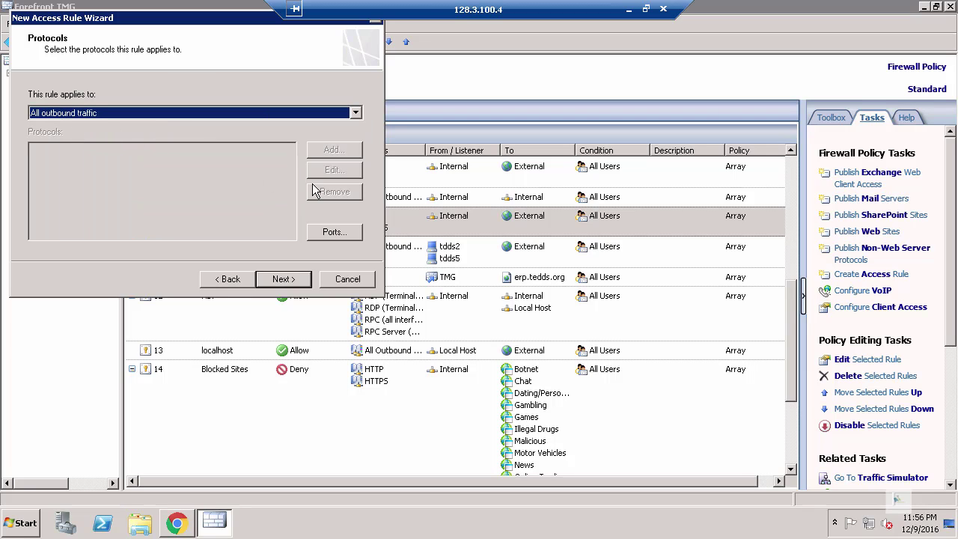
pyautogui.click(356, 113)
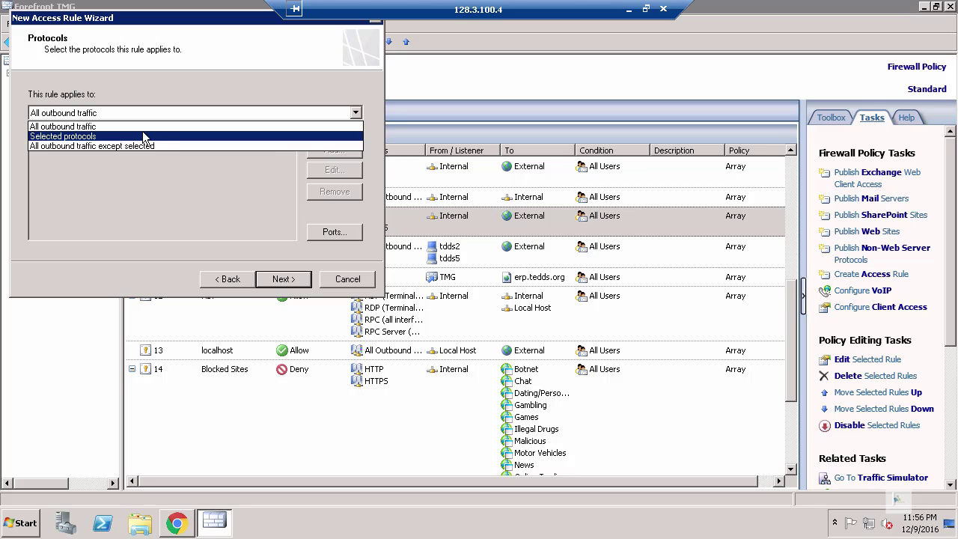
pyautogui.click(146, 136)
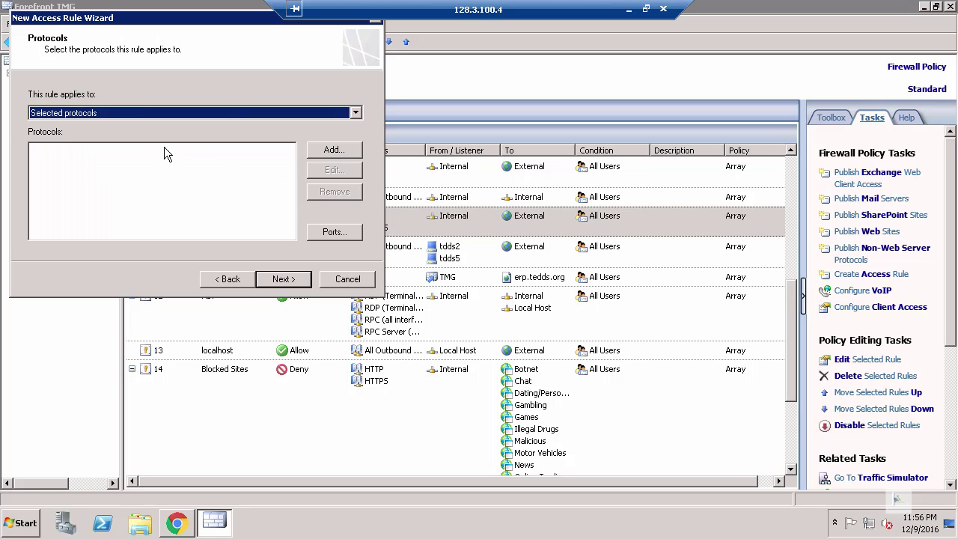
# Add HTTP and HTTPS from the Common Protocols group to the rule's selected protocols
pyautogui.click(348, 149)
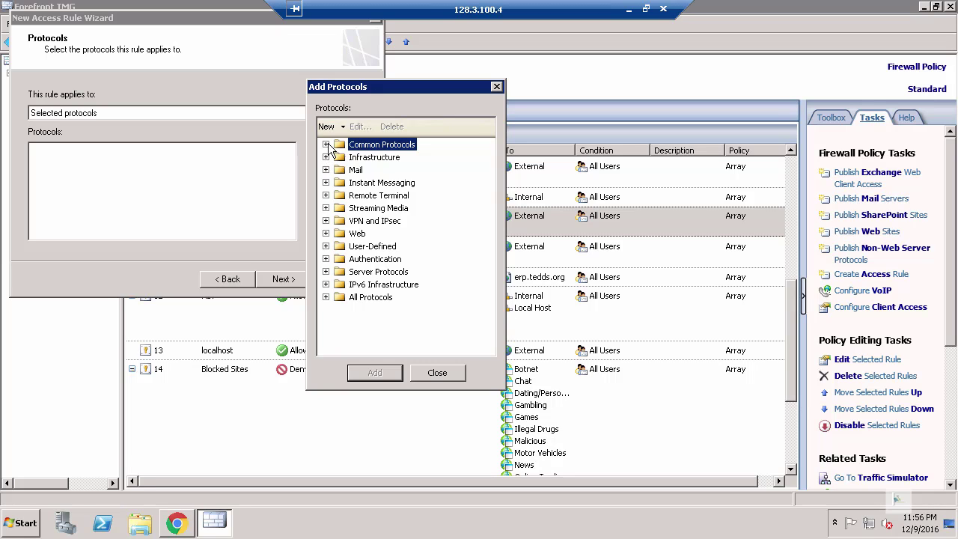
pyautogui.click(326, 144)
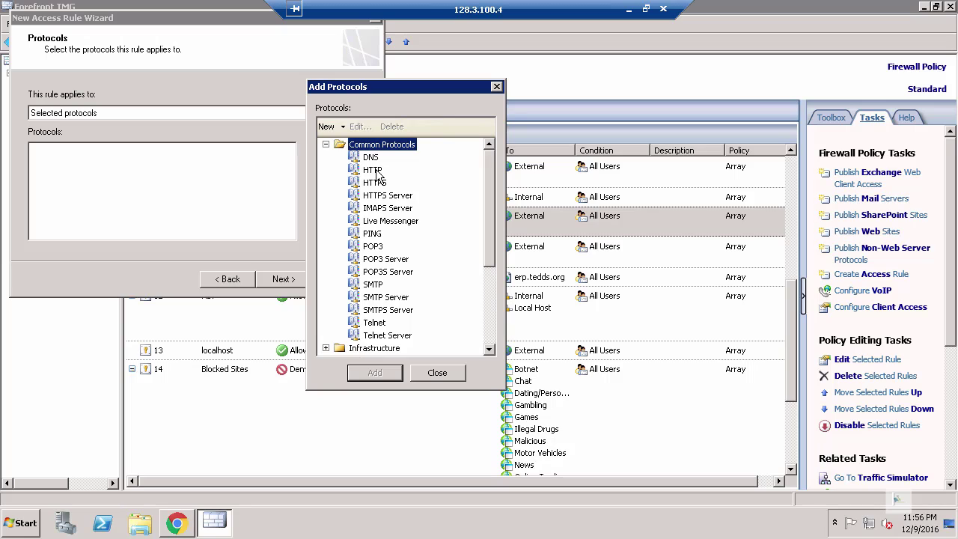
pyautogui.click(373, 171)
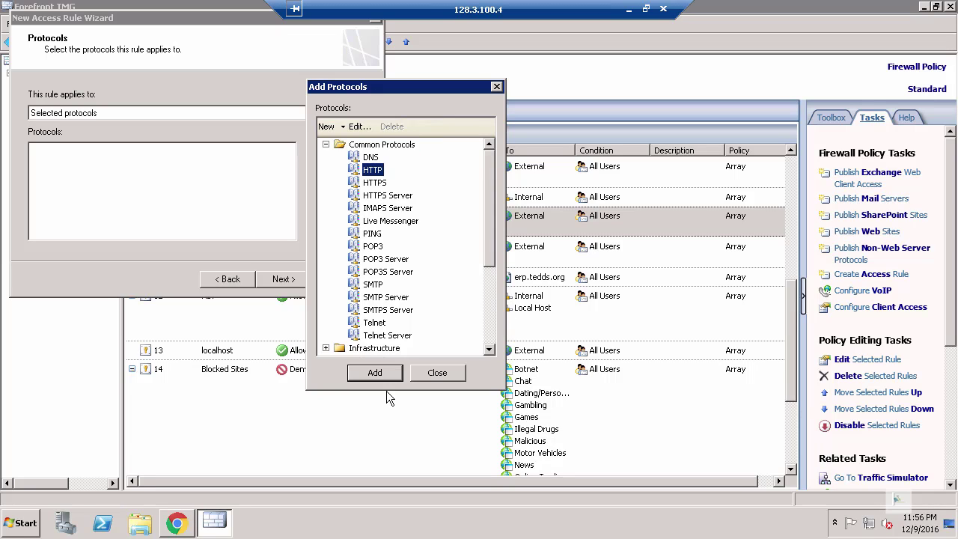
pyautogui.click(378, 371)
pyautogui.click(374, 183)
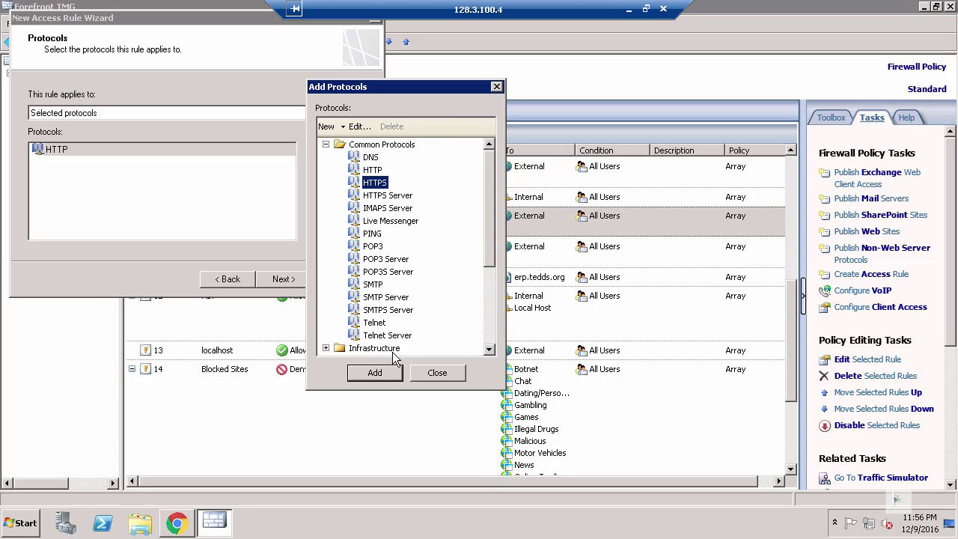
pyautogui.click(394, 372)
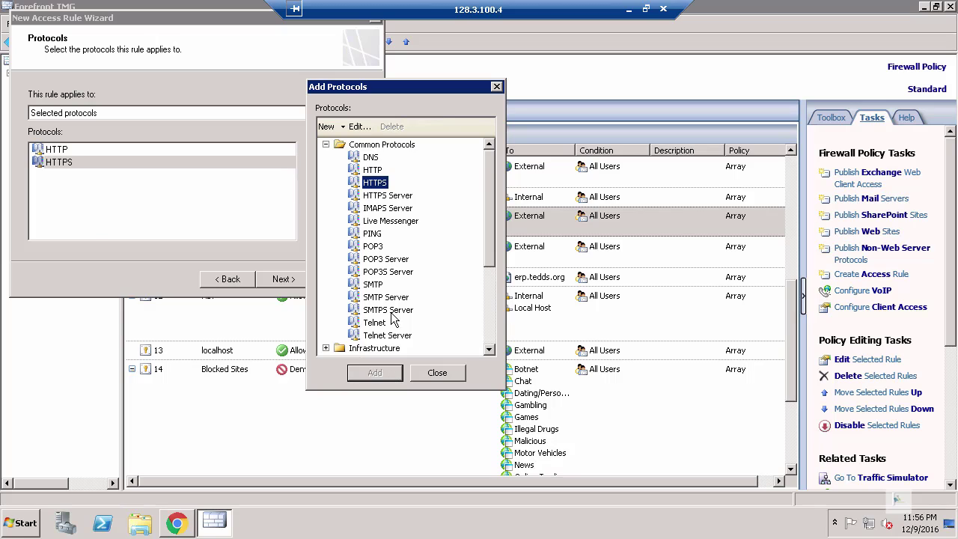
pyautogui.click(452, 375)
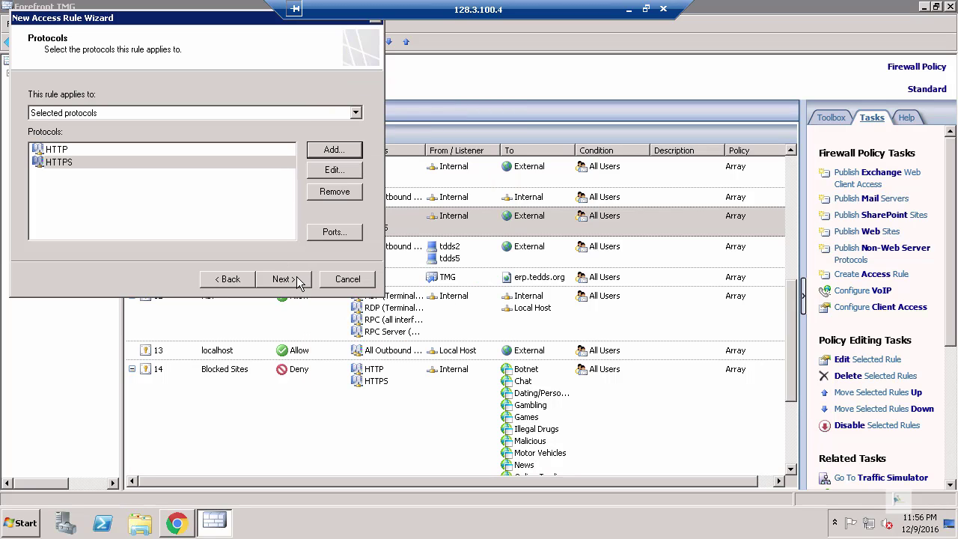
# Enable malware inspection for the rule and continue to the access rule sources
pyautogui.click(285, 279)
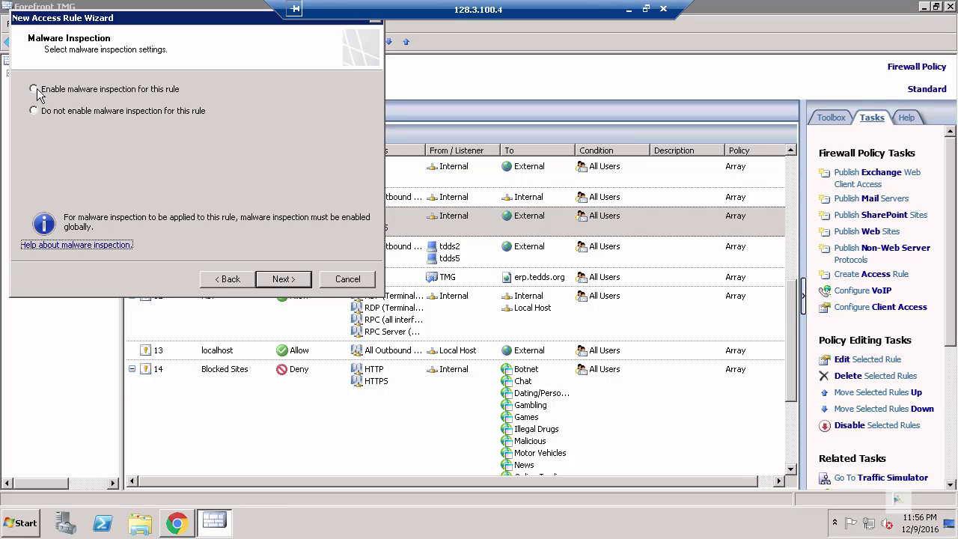
pyautogui.click(34, 89)
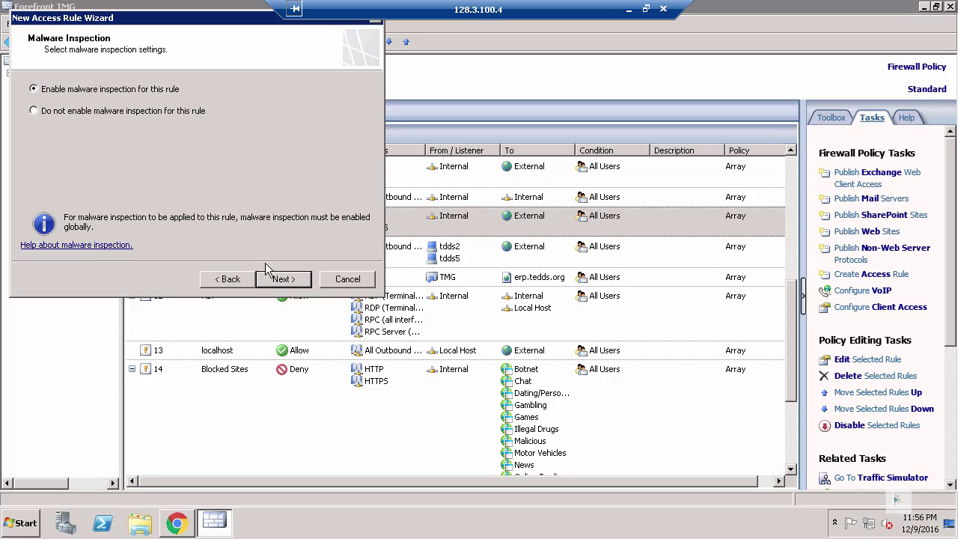
pyautogui.click(294, 282)
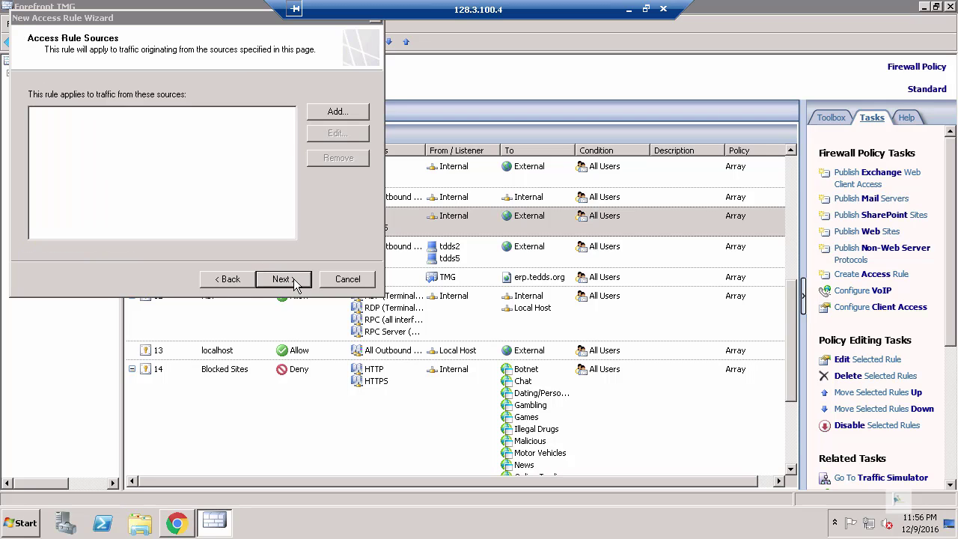
# Add the Internal network as the rule's traffic source and continue to the destinations
pyautogui.click(293, 282)
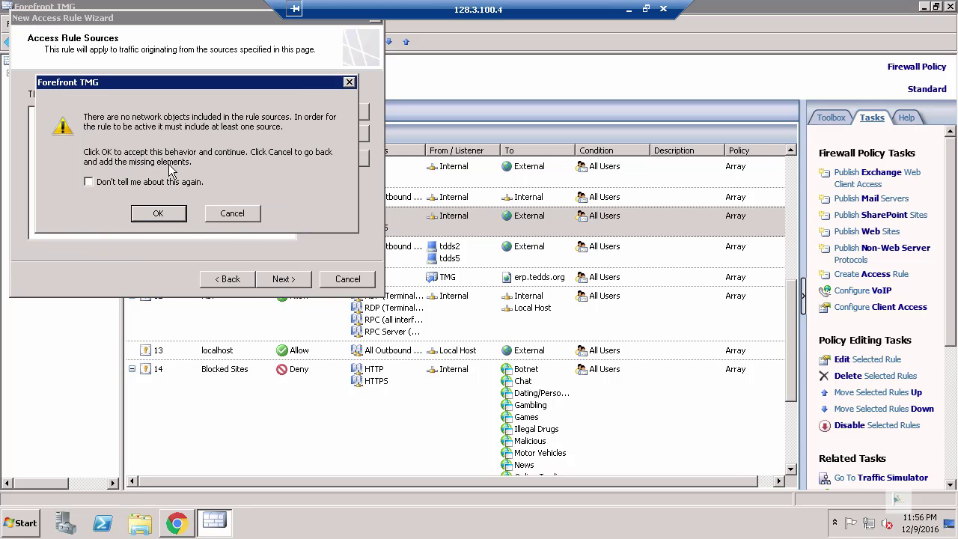
pyautogui.click(244, 213)
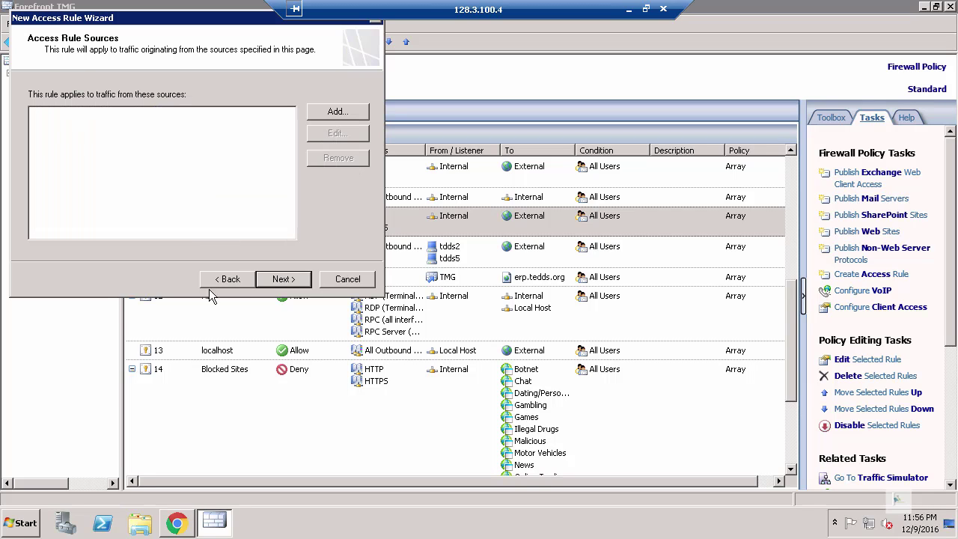
pyautogui.click(349, 111)
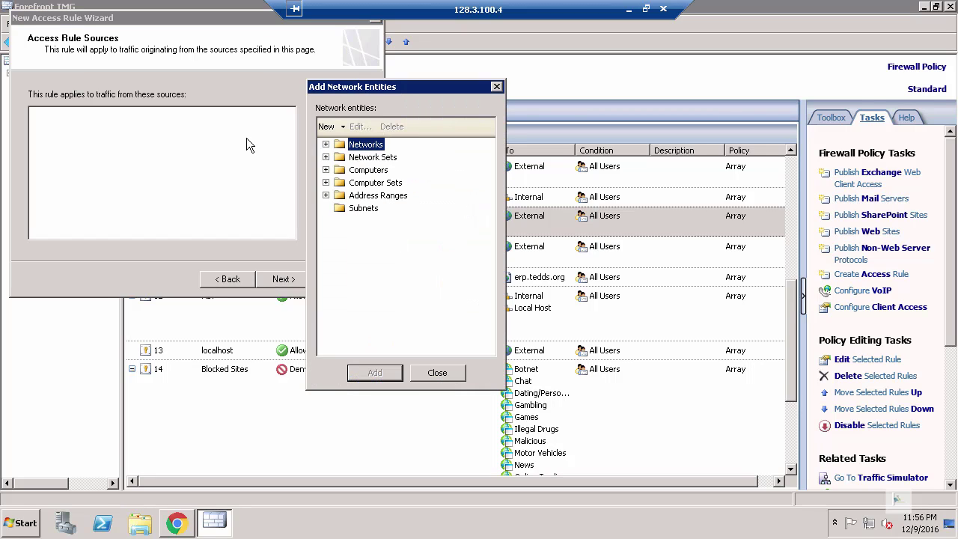
pyautogui.click(326, 144)
pyautogui.click(378, 170)
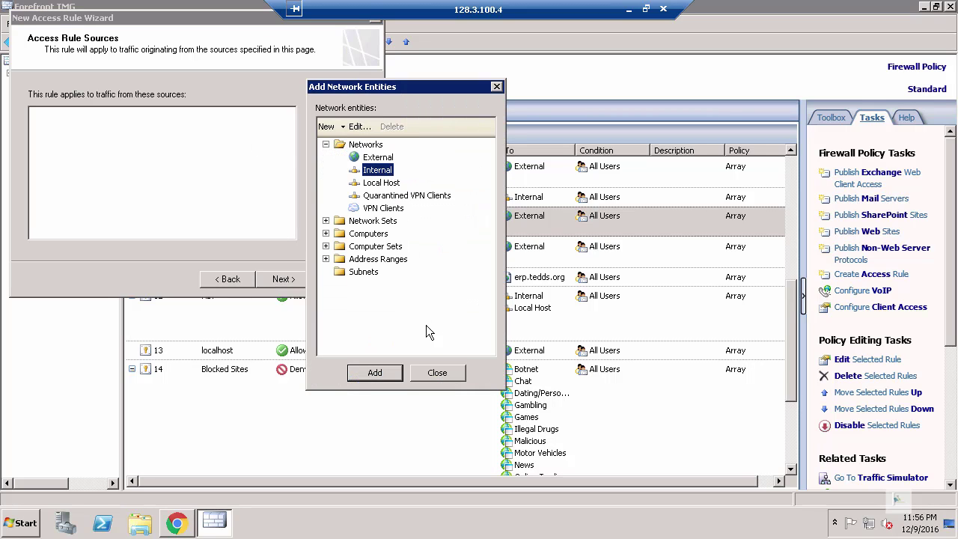
pyautogui.click(393, 378)
pyautogui.click(449, 374)
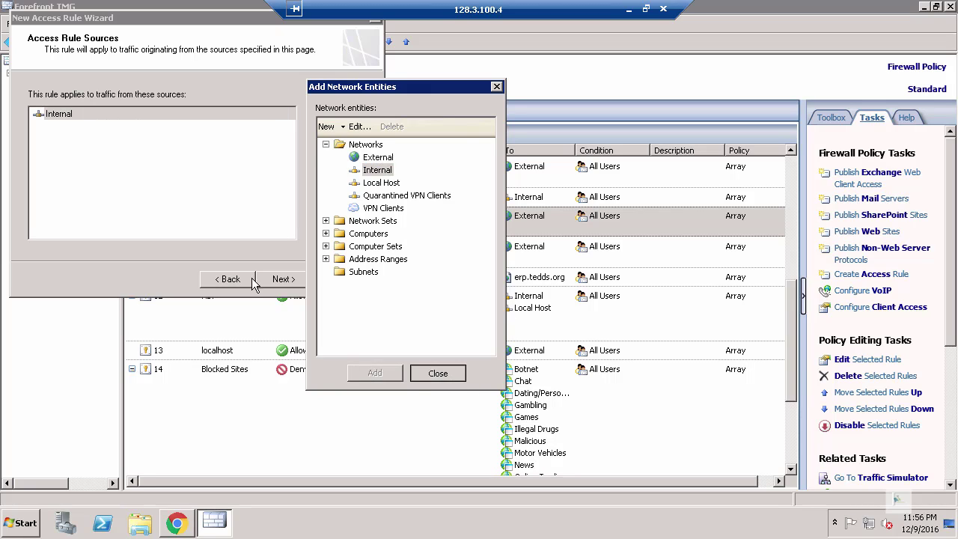
pyautogui.click(295, 283)
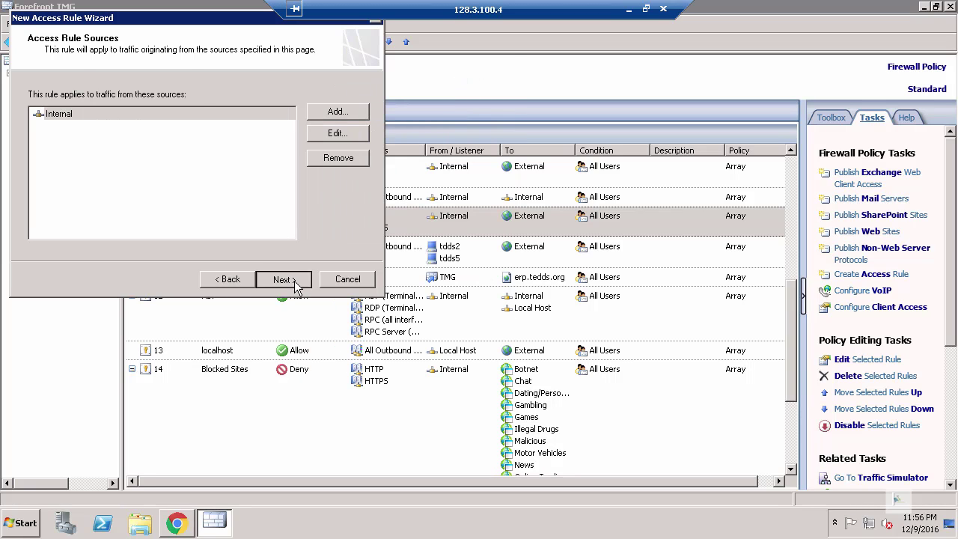
# Add the External network as the rule's destination and continue to the user sets
pyautogui.click(338, 112)
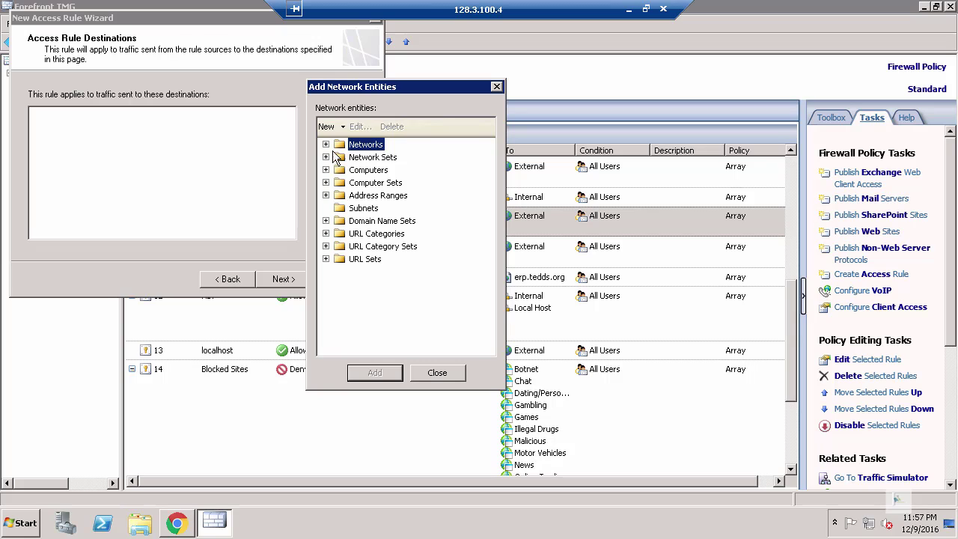
pyautogui.click(326, 144)
pyautogui.click(381, 159)
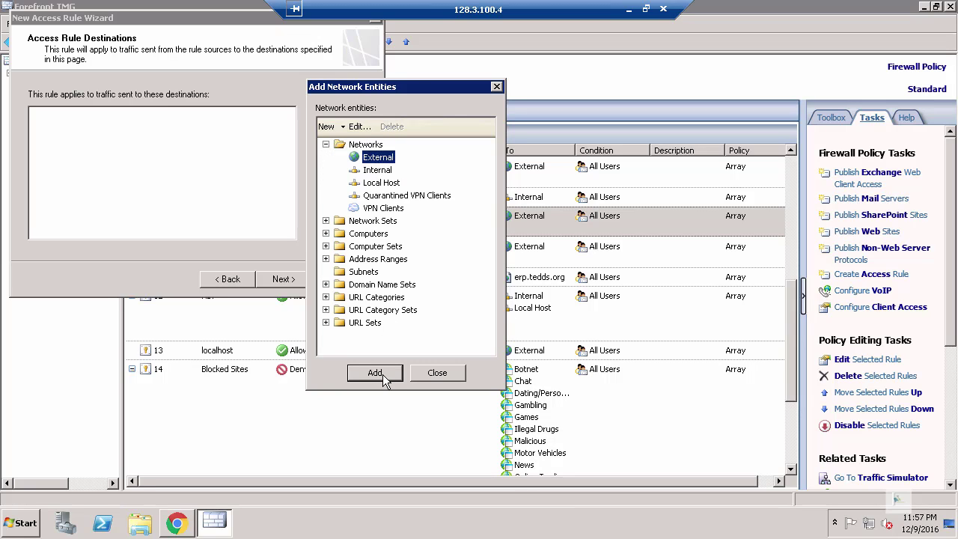
pyautogui.click(378, 372)
pyautogui.click(437, 373)
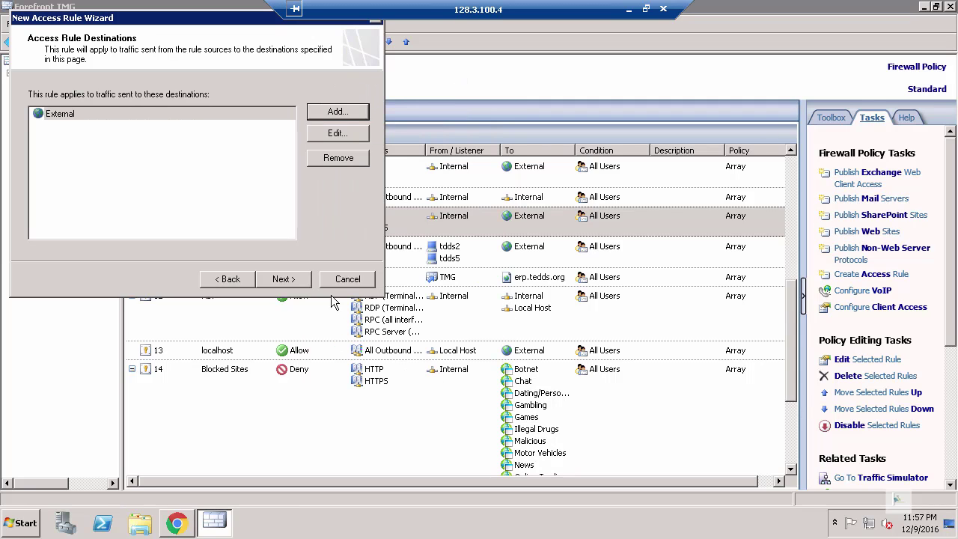
pyautogui.click(291, 282)
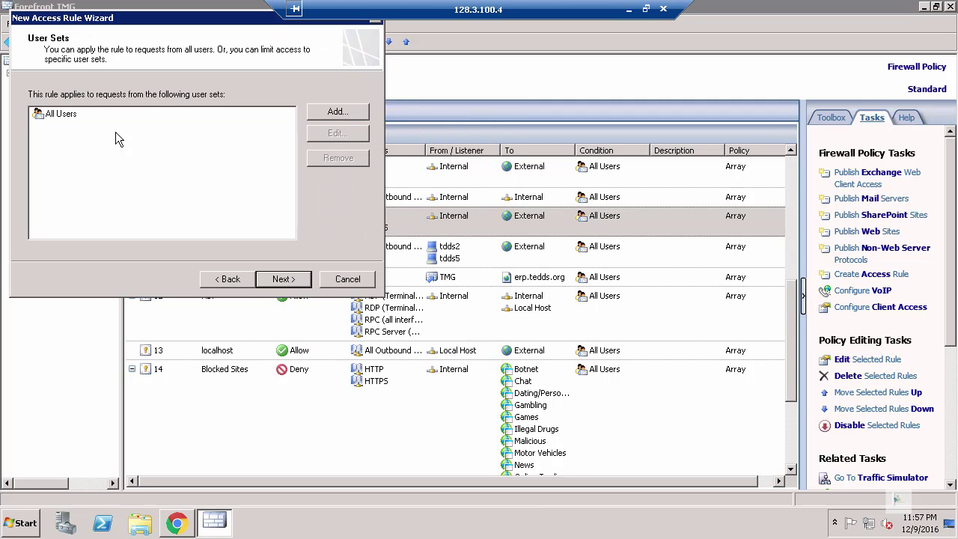
# Look over the available user sets and the new user set wizard, keeping All Users, and proceed to the rule summary
pyautogui.click(67, 117)
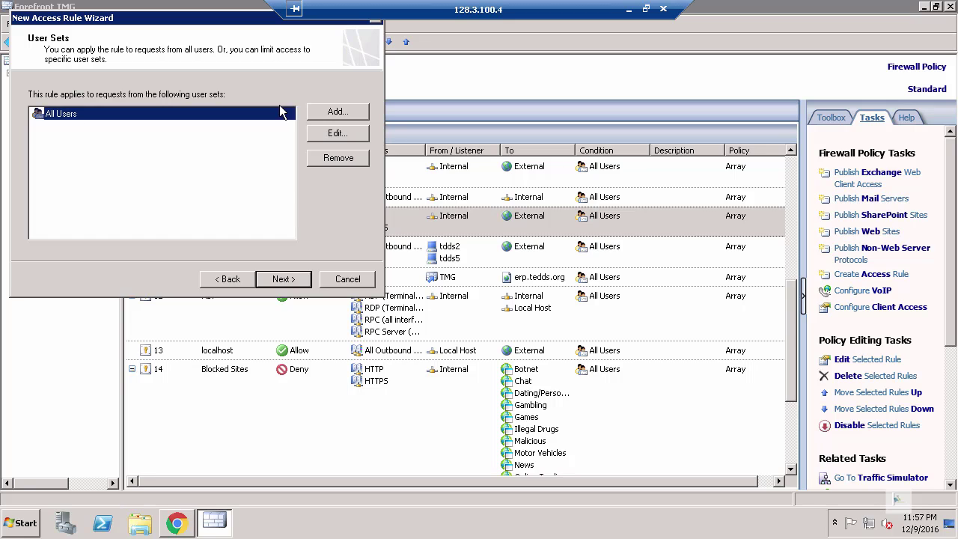
pyautogui.click(339, 112)
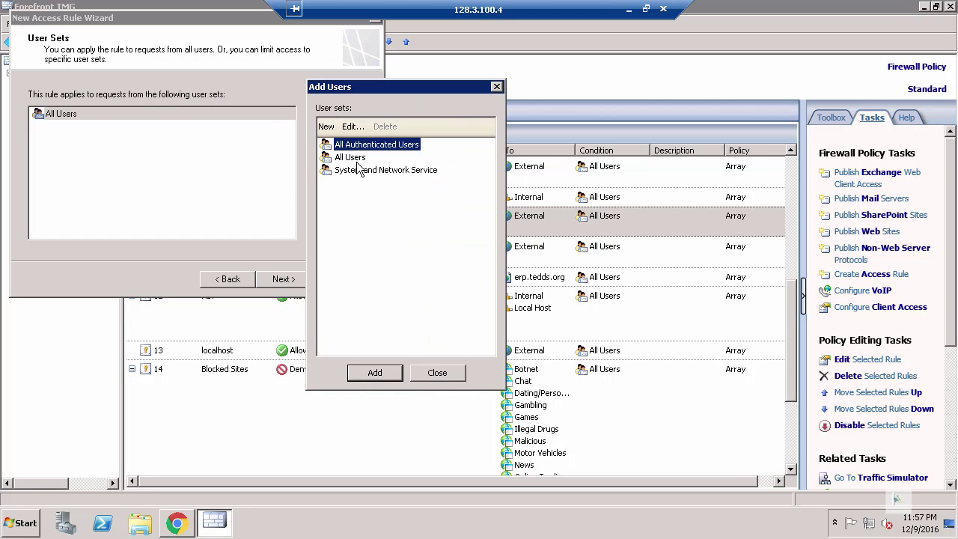
pyautogui.click(349, 158)
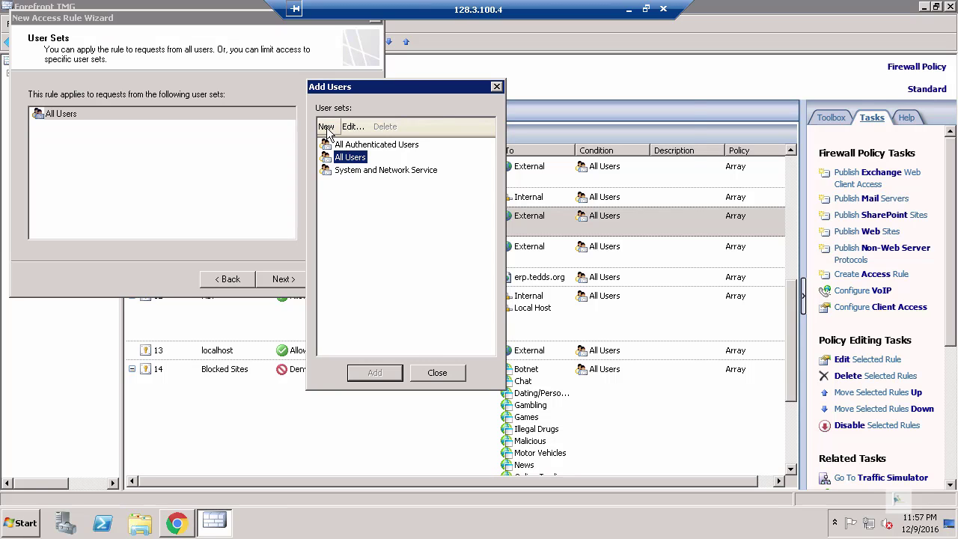
pyautogui.click(326, 127)
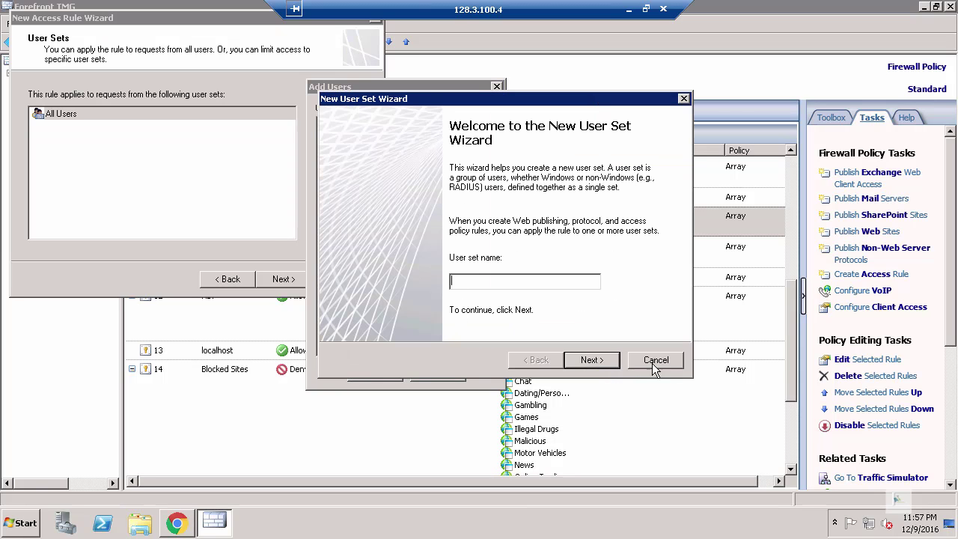
pyautogui.click(653, 363)
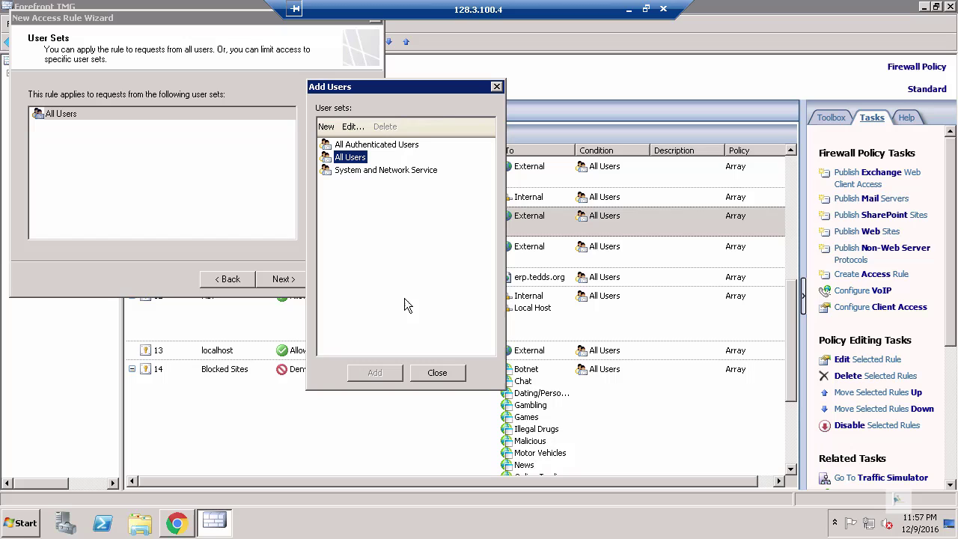
pyautogui.click(455, 378)
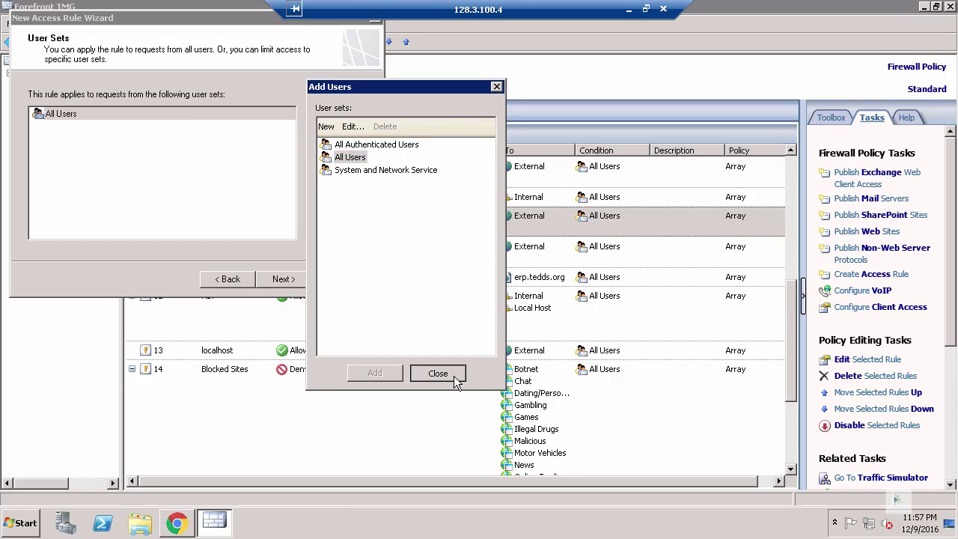
pyautogui.click(294, 281)
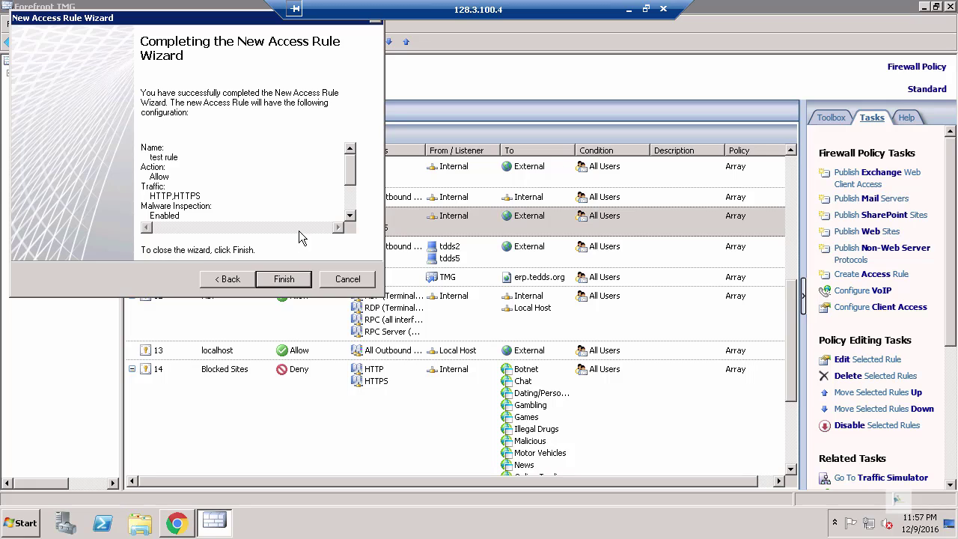
# Return through the wizard to the protocol settings and review the traffic options the rule can apply to
pyautogui.click(232, 279)
pyautogui.click(232, 279)
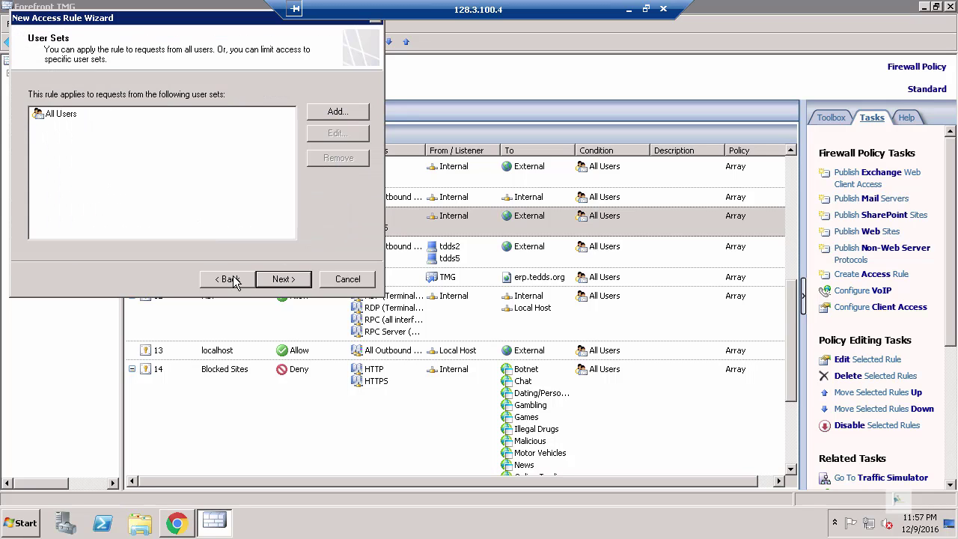
pyautogui.click(232, 279)
pyautogui.click(232, 279)
pyautogui.click(232, 279)
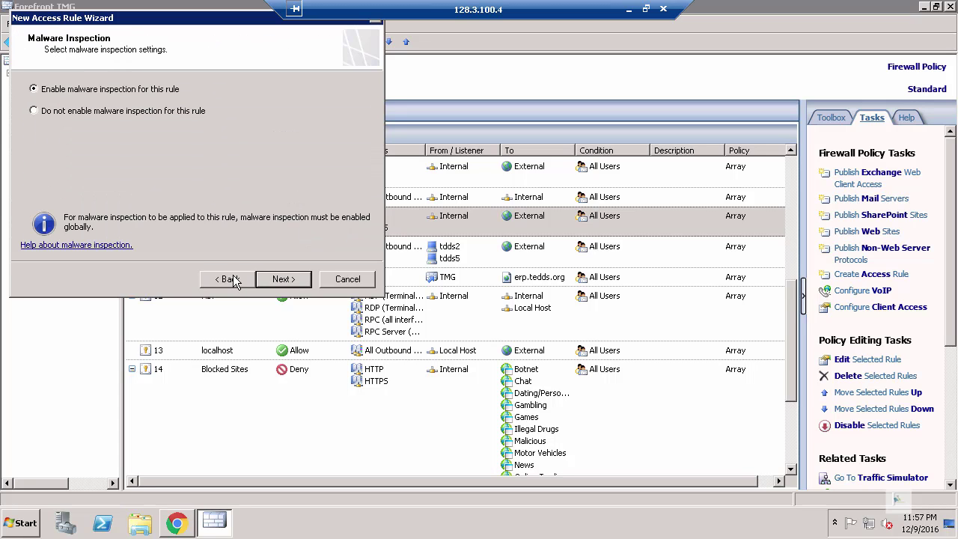
pyautogui.click(234, 281)
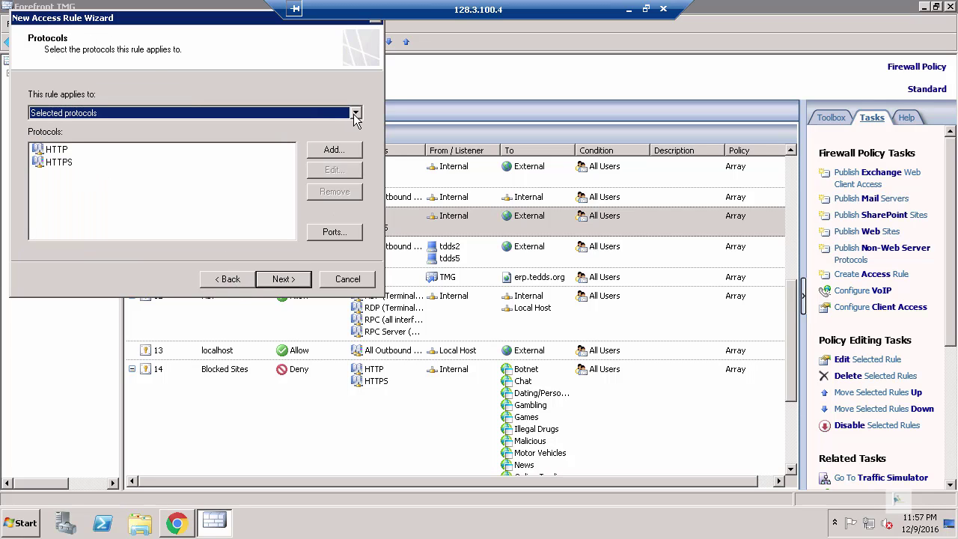
pyautogui.click(355, 113)
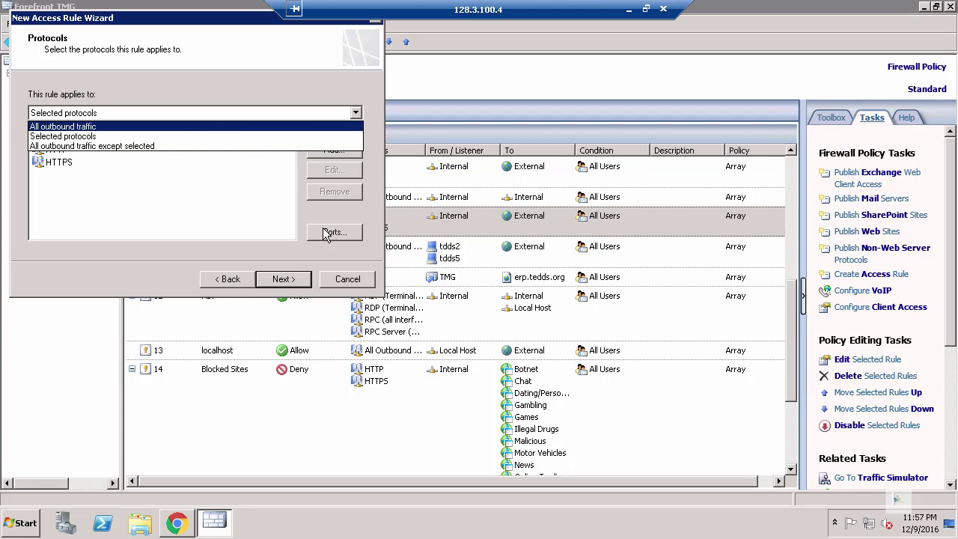
pyautogui.click(351, 279)
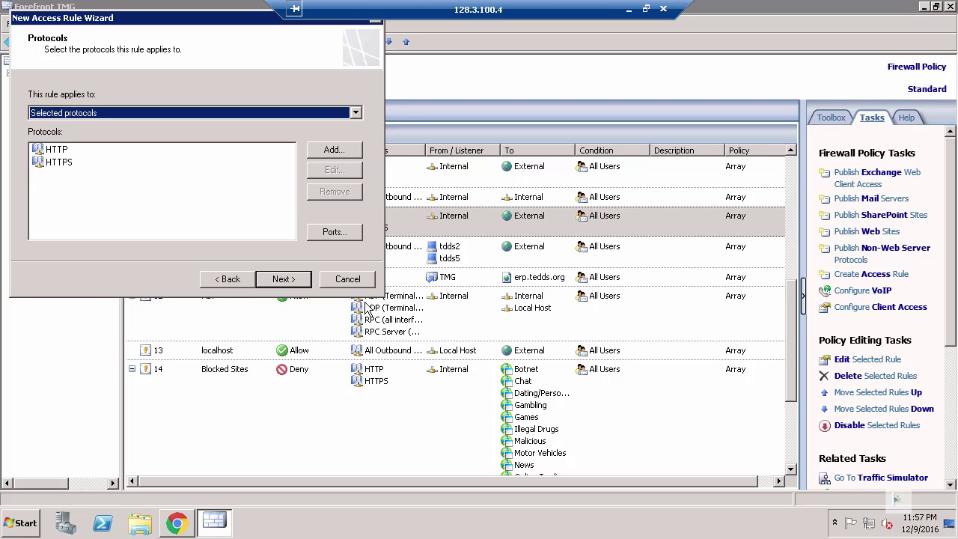
# Cancel the new access rule wizard and review the commands available for the HTTP & HTTPS rule and the firewall rules around it
pyautogui.click(361, 287)
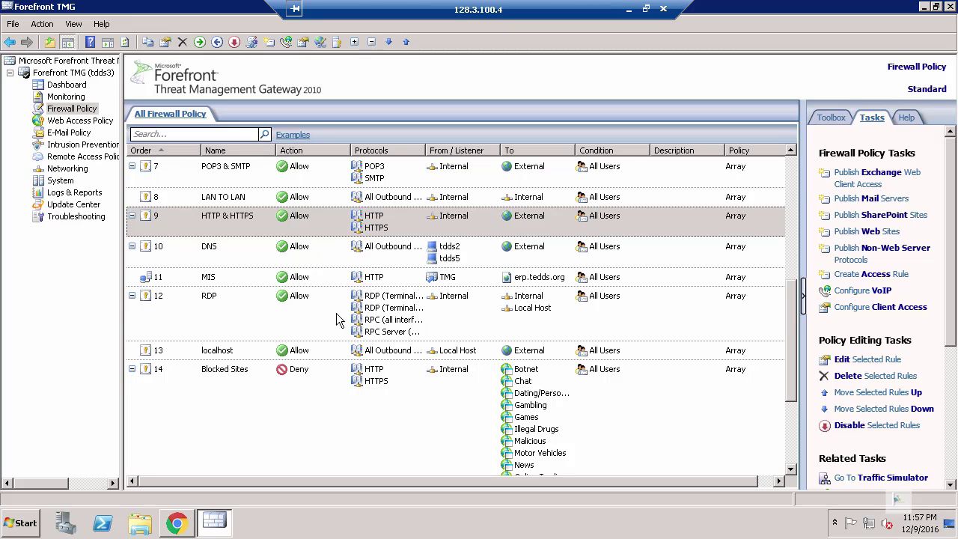
pyautogui.rightClick(258, 222)
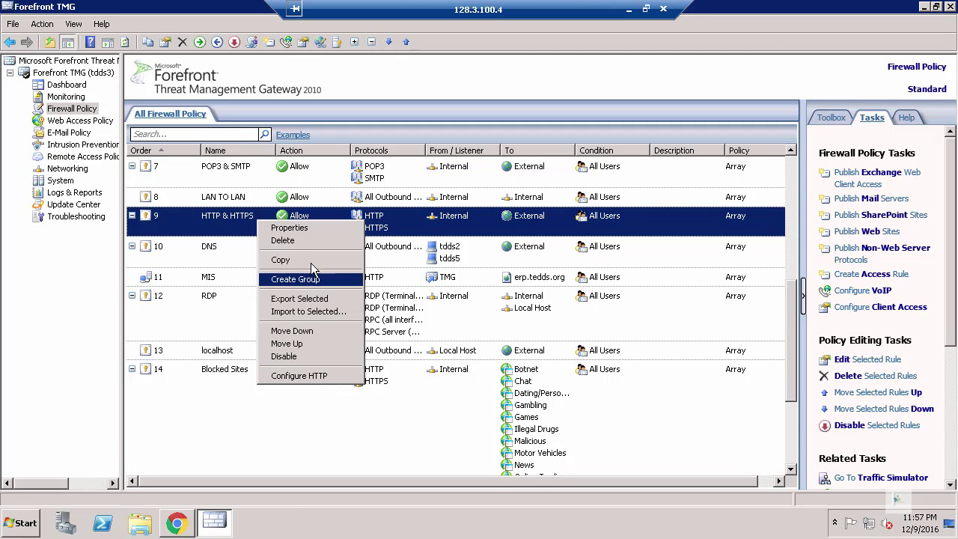
pyautogui.click(232, 225)
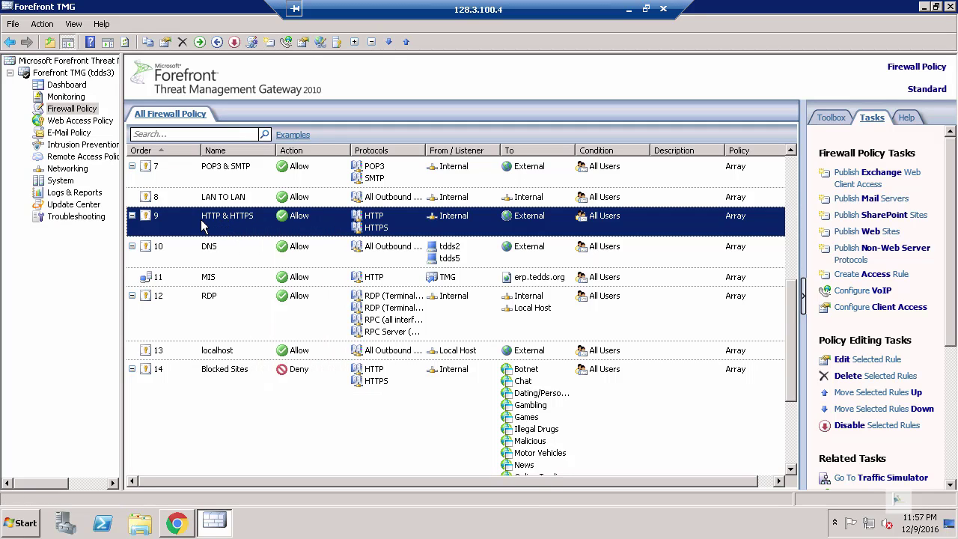
pyautogui.rightClick(200, 224)
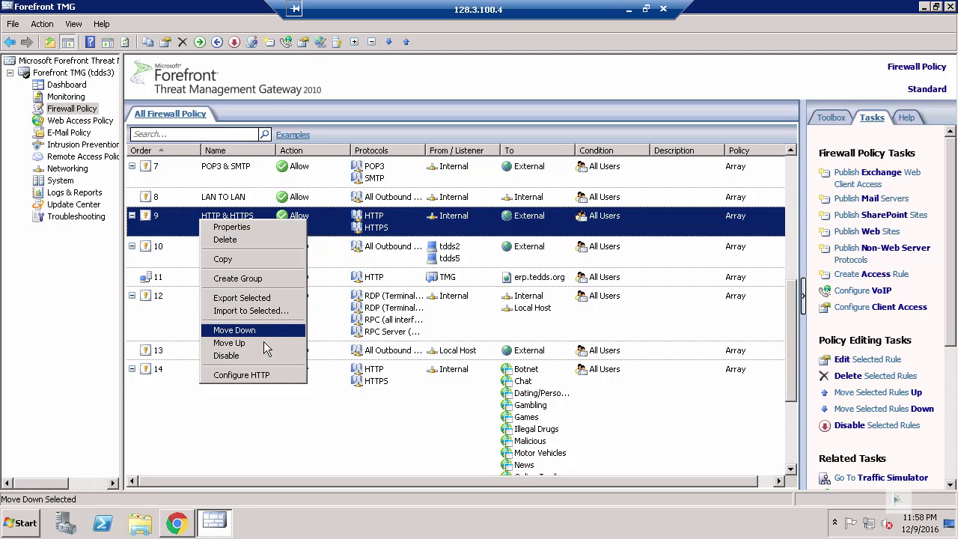
pyautogui.click(324, 264)
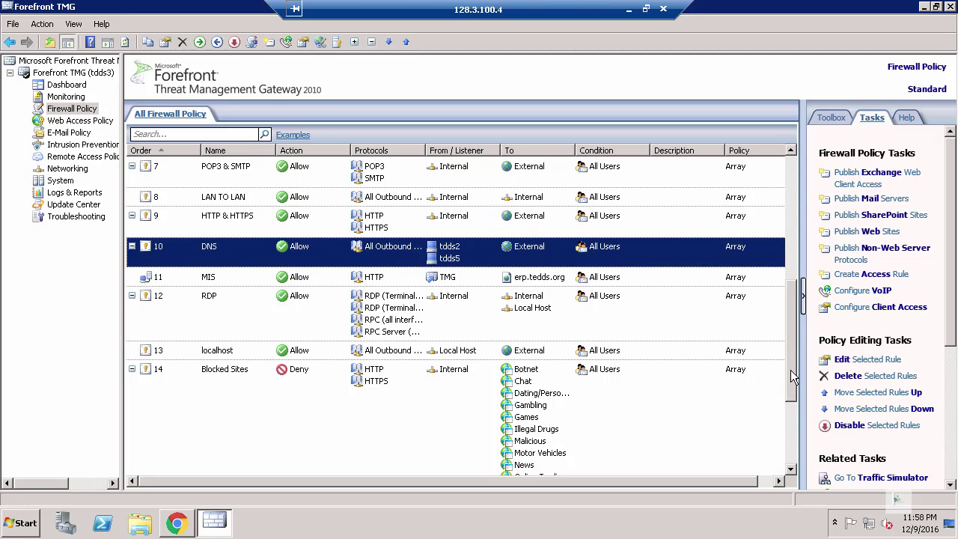
pyautogui.scroll(1, 798, 335)
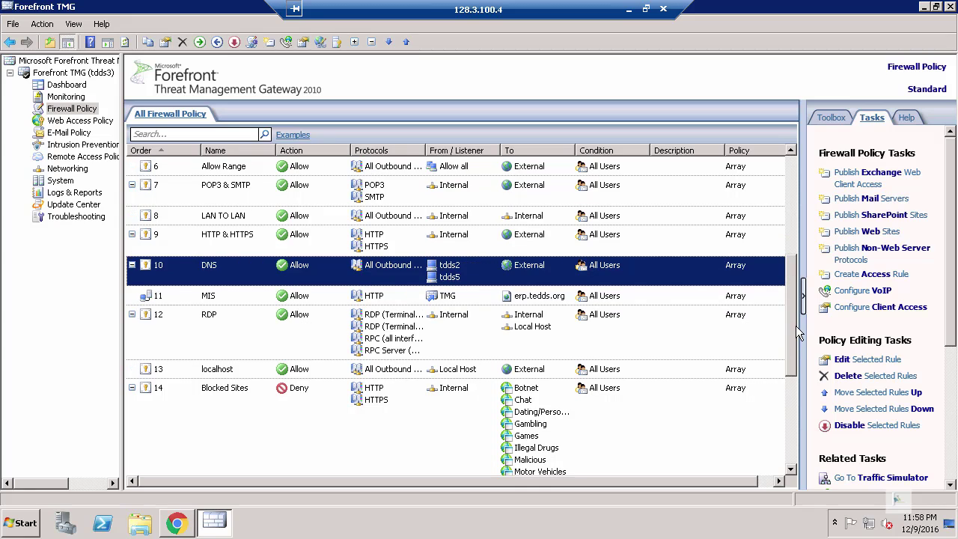
pyautogui.scroll(-1, 798, 344)
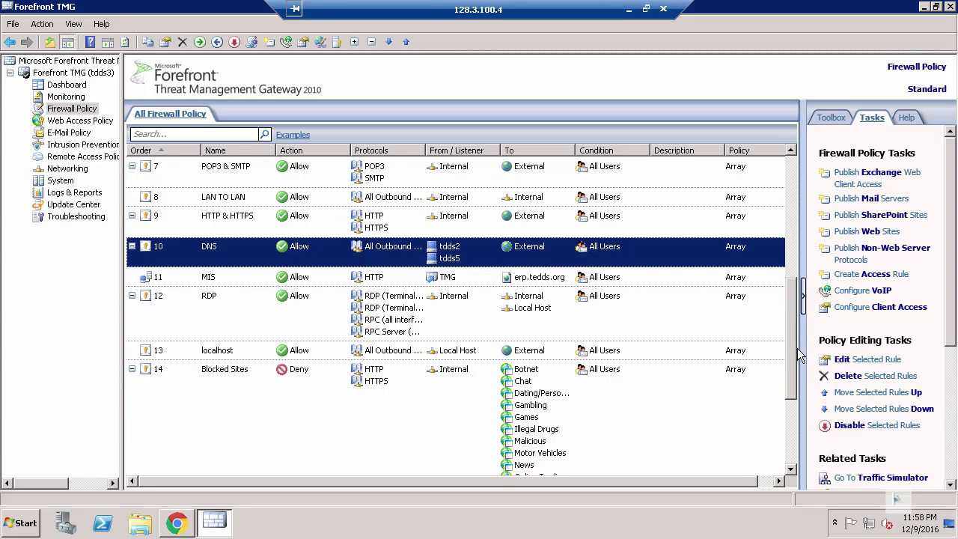
pyautogui.scroll(-3, 800, 359)
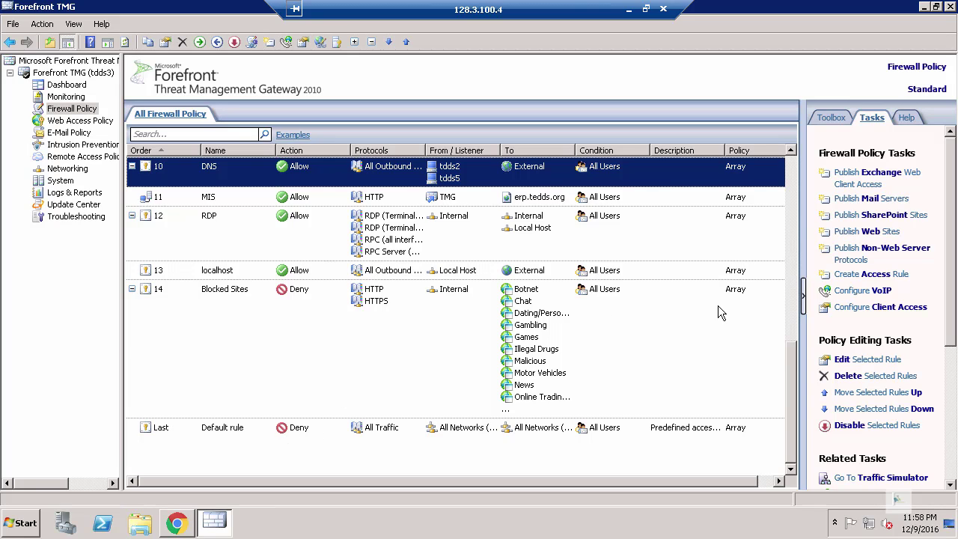
pyautogui.moveTo(793, 360); pyautogui.dragTo(793, 320)
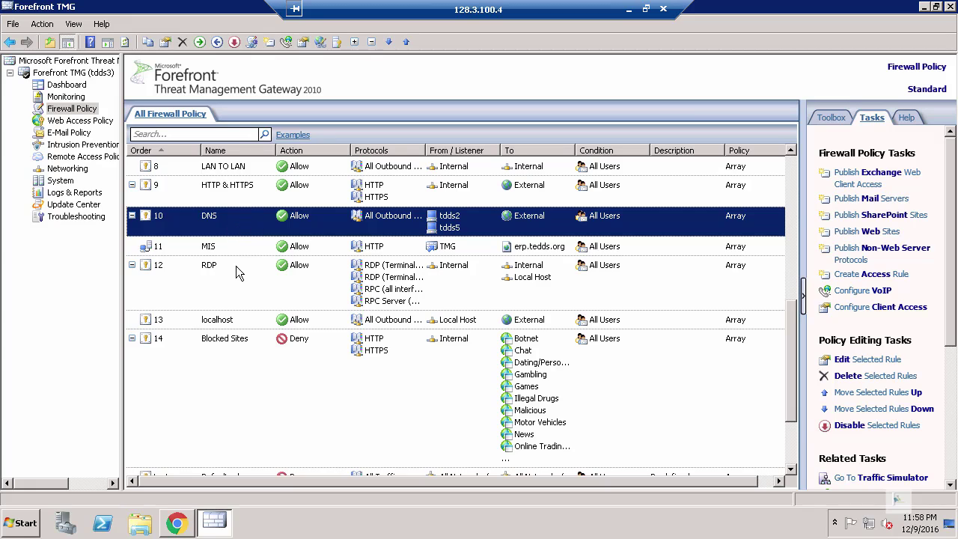
# Open the HTTP policy configuration of the HTTP & HTTPS rule and position the dialog so it is fully visible
pyautogui.rightClick(250, 186)
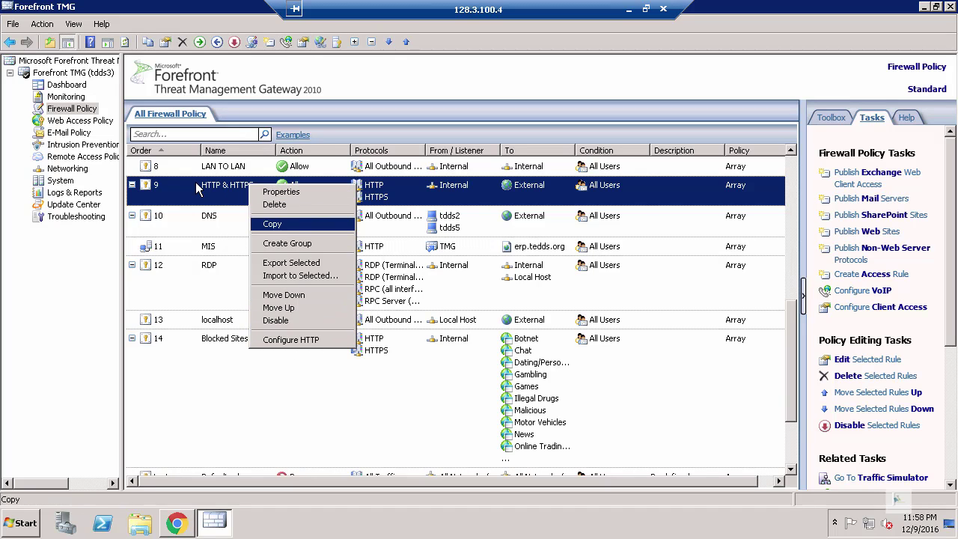
pyautogui.click(294, 340)
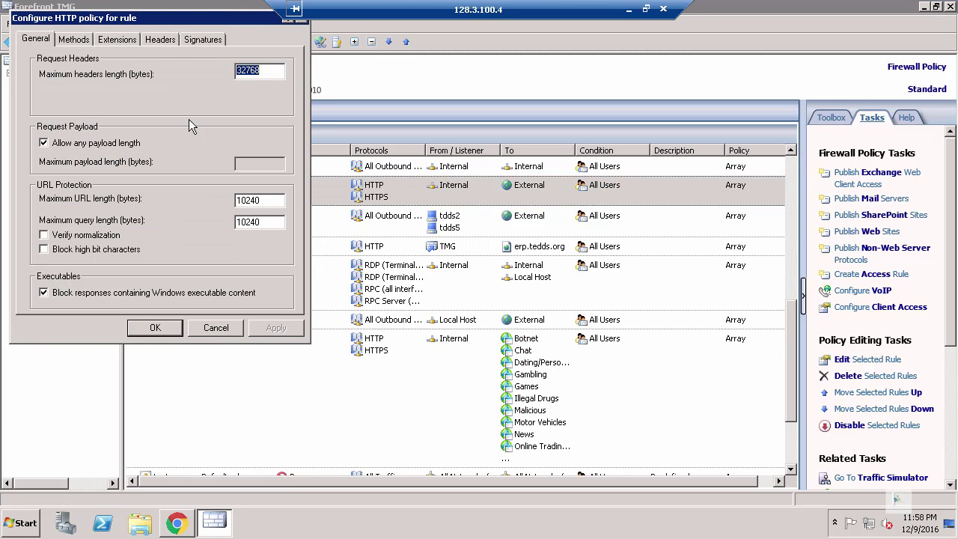
pyautogui.moveTo(183, 22); pyautogui.dragTo(511, 192)
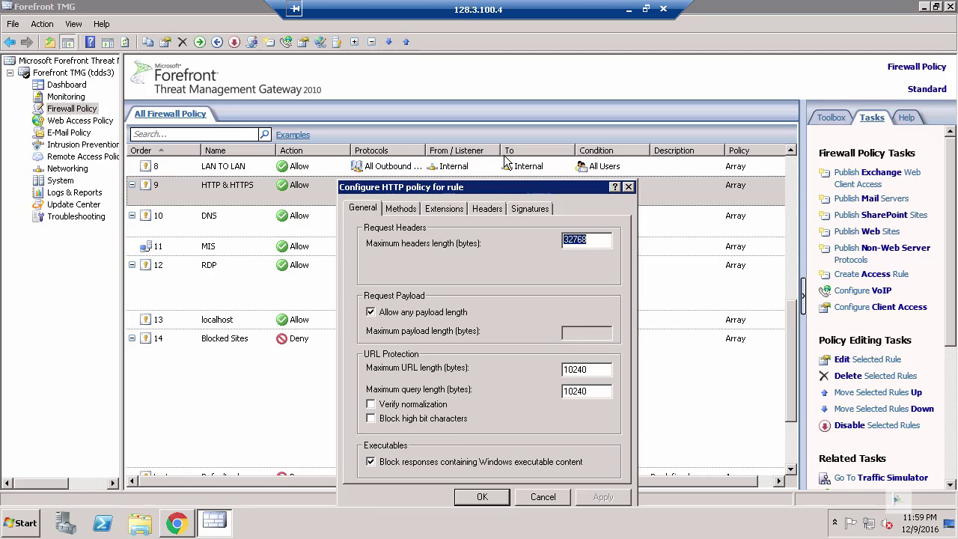
pyautogui.moveTo(502, 153); pyautogui.dragTo(480, 155)
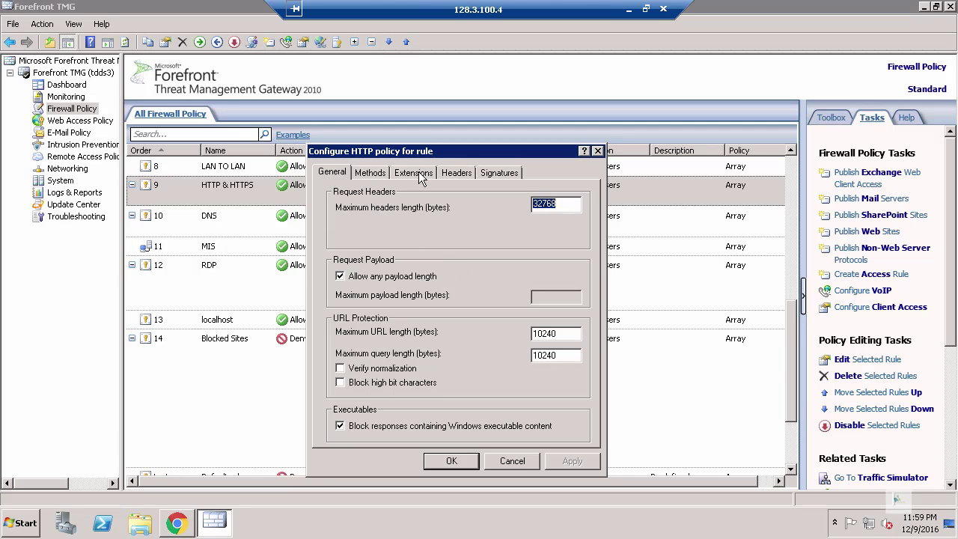
# Look through the policy's methods, extensions, headers and signatures settings and return to the general settings
pyautogui.click(374, 178)
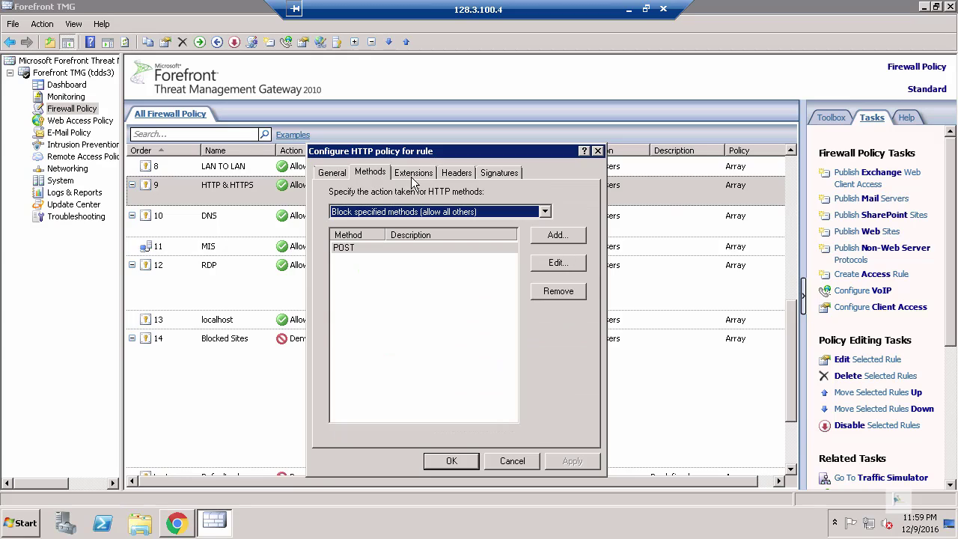
pyautogui.click(420, 176)
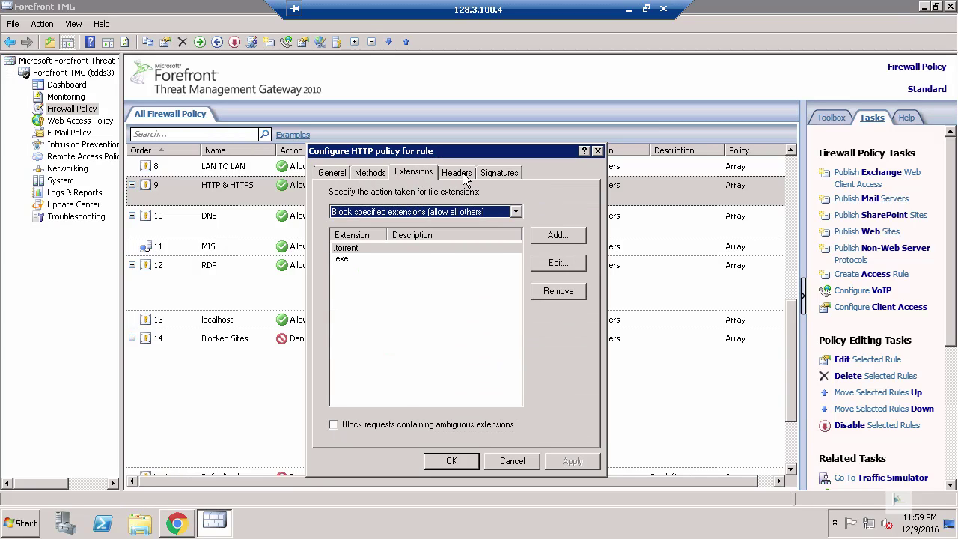
pyautogui.click(464, 176)
pyautogui.click(508, 178)
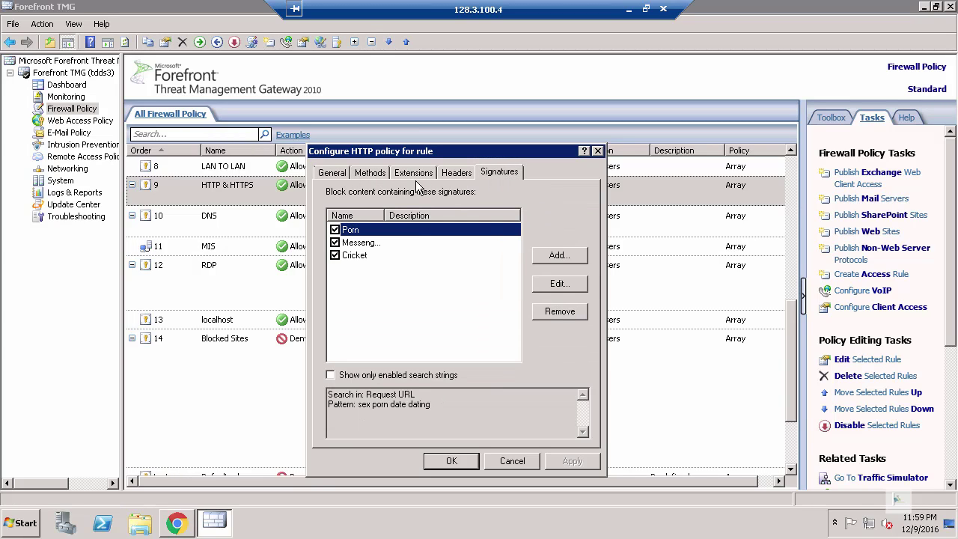
pyautogui.click(336, 174)
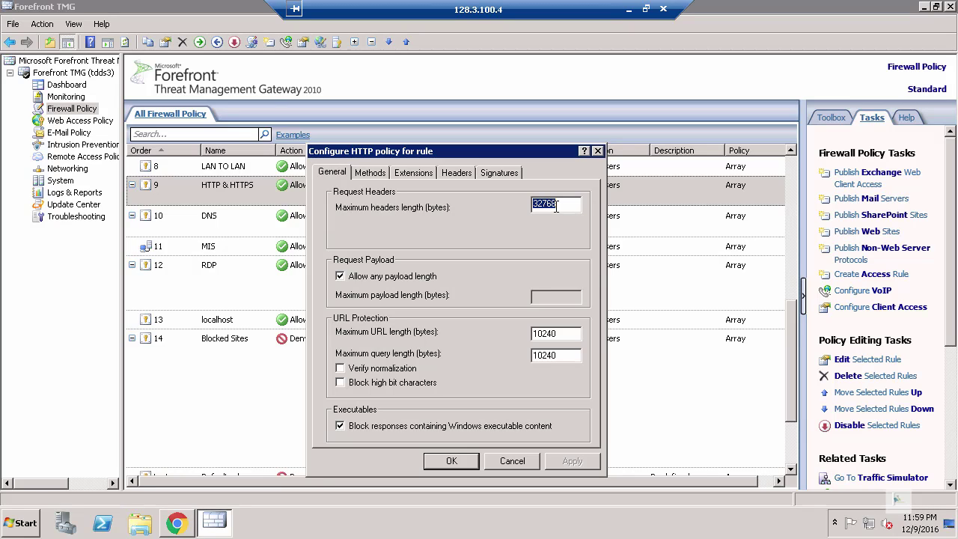
# Try out the any-payload-length, normalization and high bit character options in the general HTTP policy settings, restoring the original selections
pyautogui.click(358, 281)
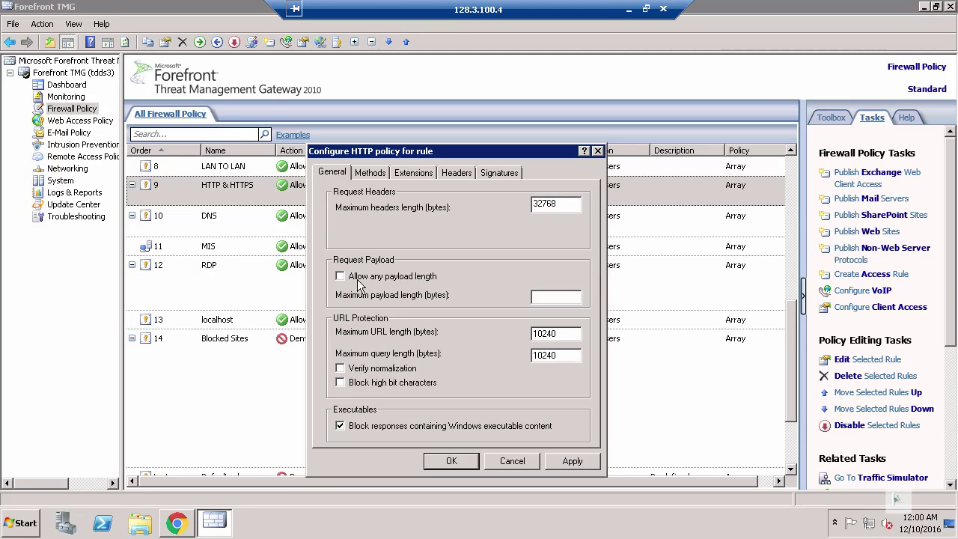
pyautogui.click(566, 298)
pyautogui.click(341, 277)
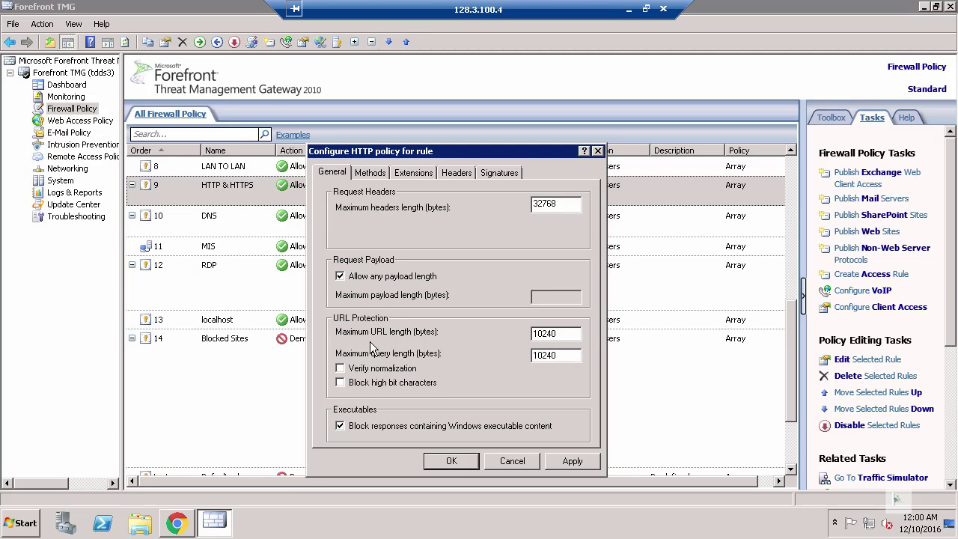
pyautogui.click(566, 359)
pyautogui.click(339, 368)
pyautogui.click(340, 382)
pyautogui.click(340, 383)
# Review the blocked POST method and the available HTTP method actions, keeping Block specified methods (allow all others)
pyautogui.click(378, 176)
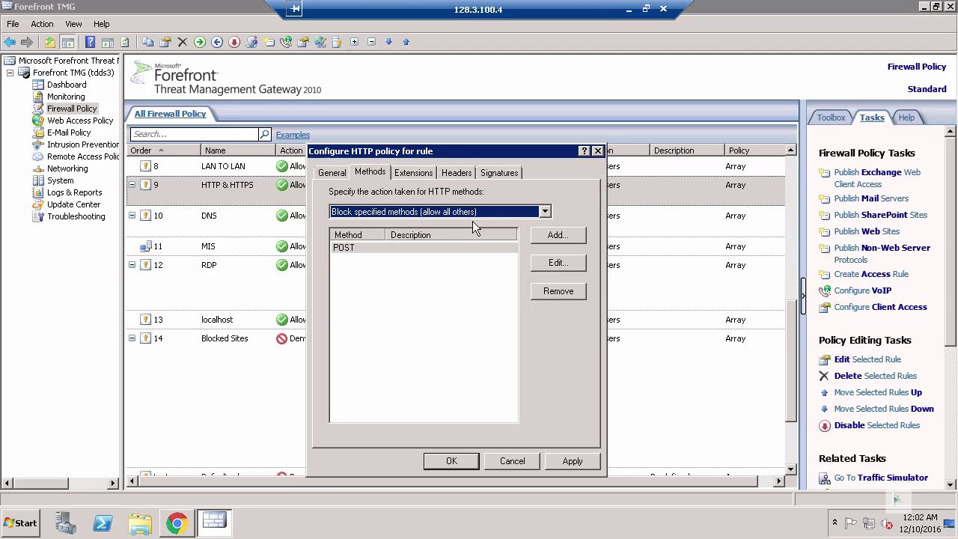
pyautogui.click(354, 247)
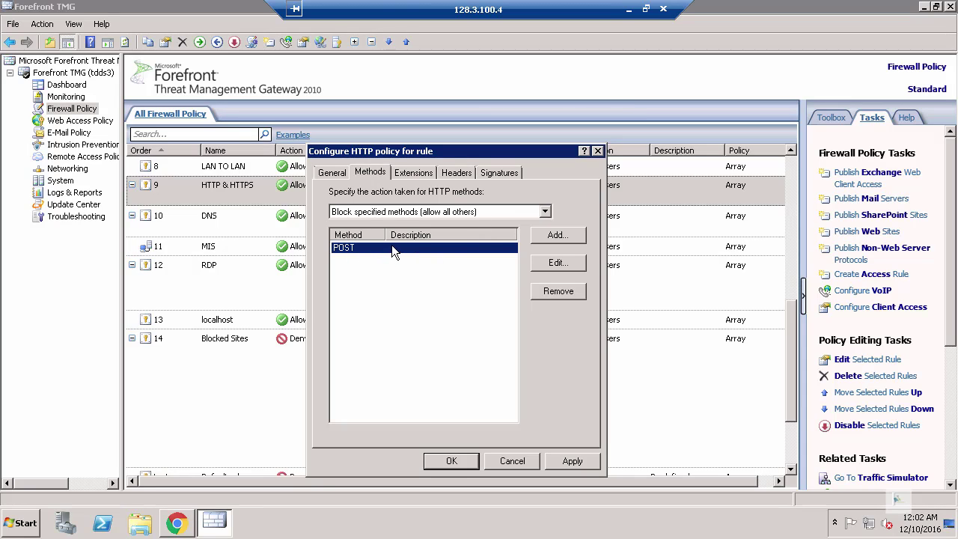
pyautogui.click(544, 212)
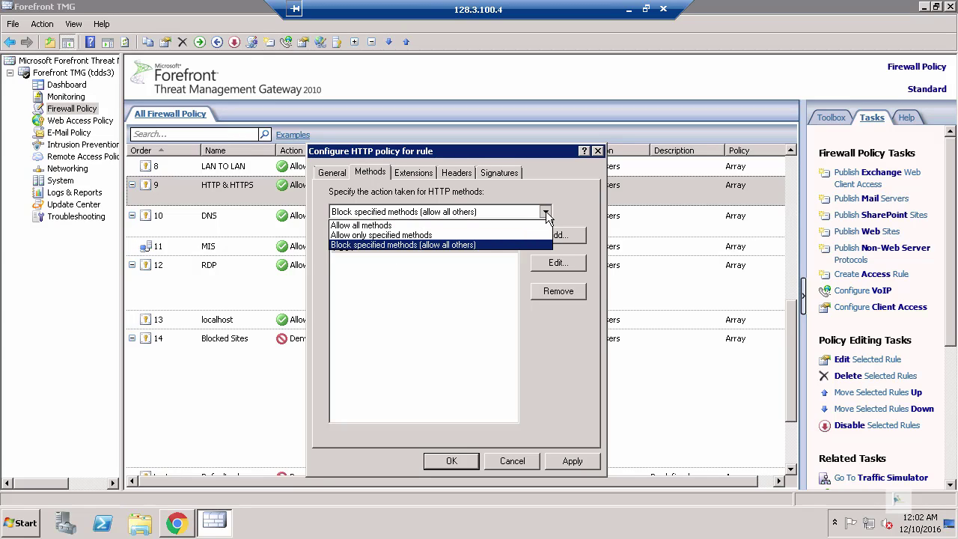
pyautogui.click(459, 245)
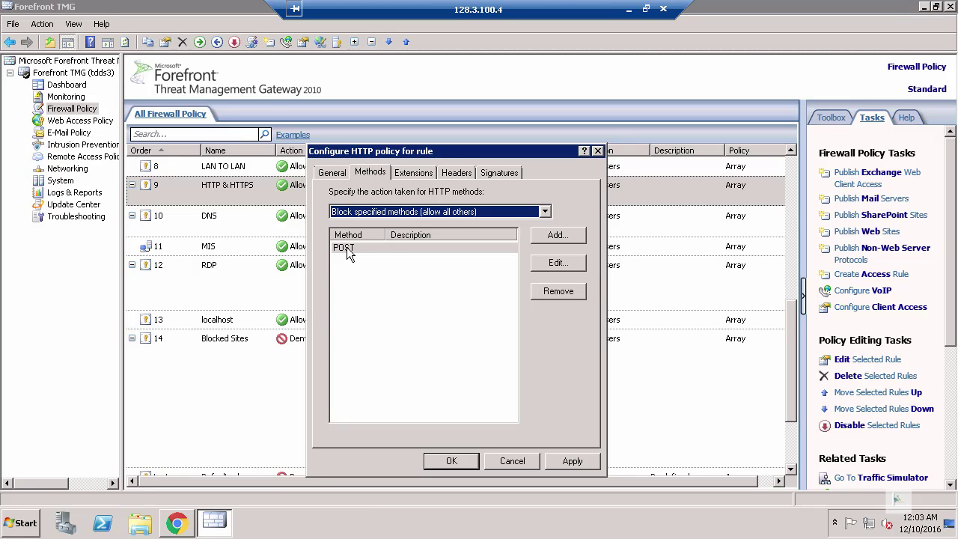
pyautogui.click(544, 211)
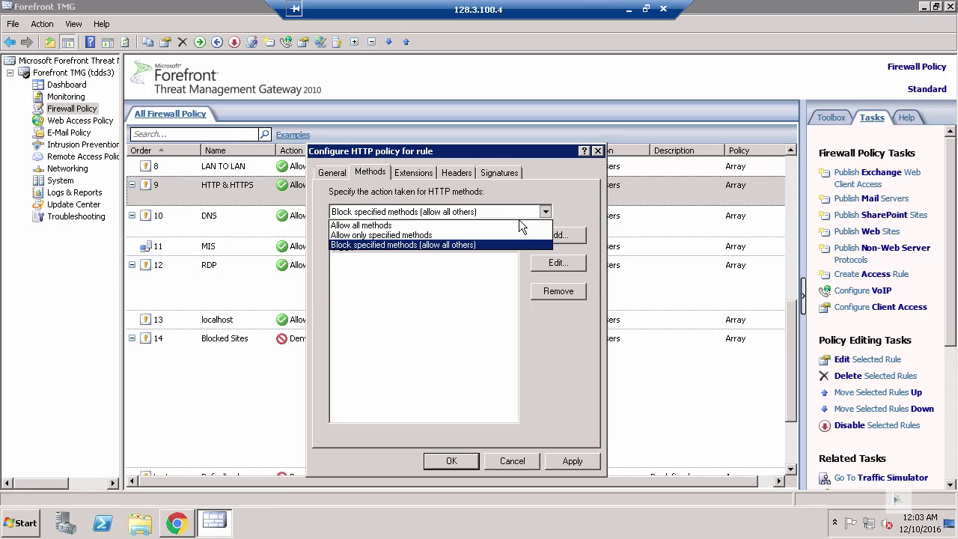
pyautogui.click(404, 288)
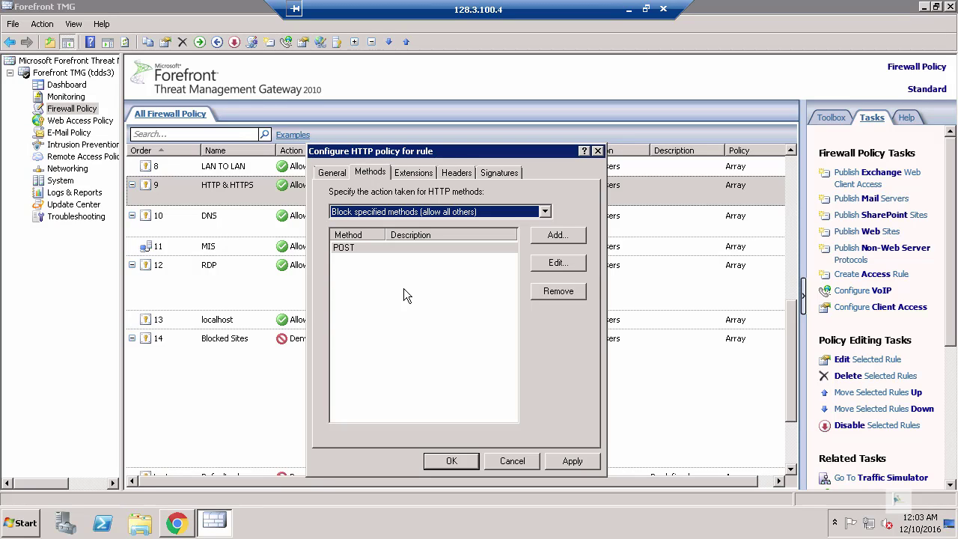
# Examine the blocked .torrent and .exe entries in the file extension settings, briefly checking back on the general settings
pyautogui.click(421, 175)
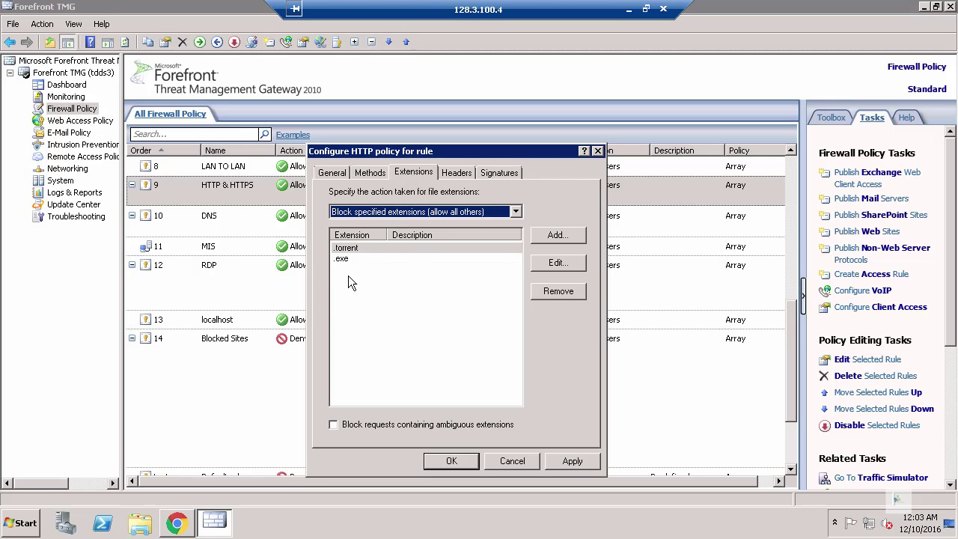
pyautogui.click(348, 249)
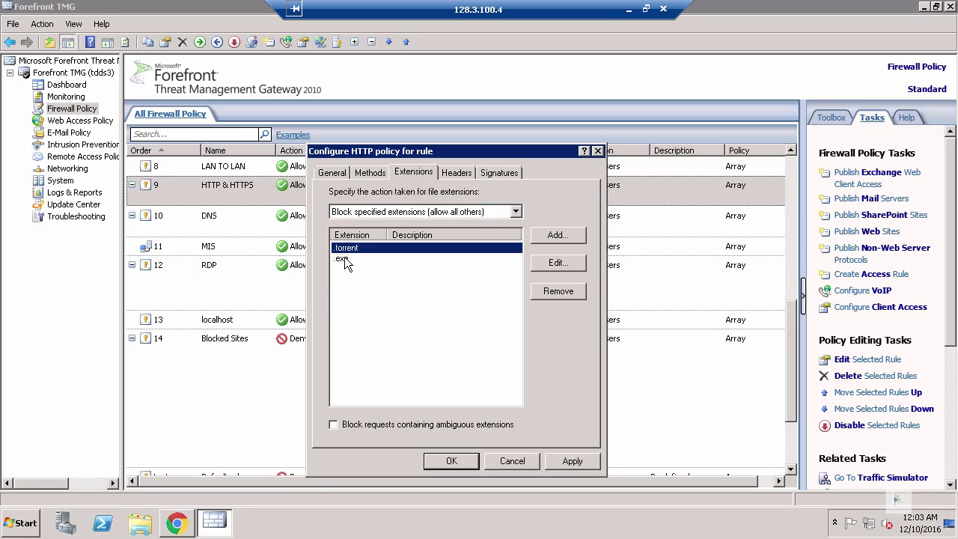
pyautogui.click(345, 259)
pyautogui.click(332, 173)
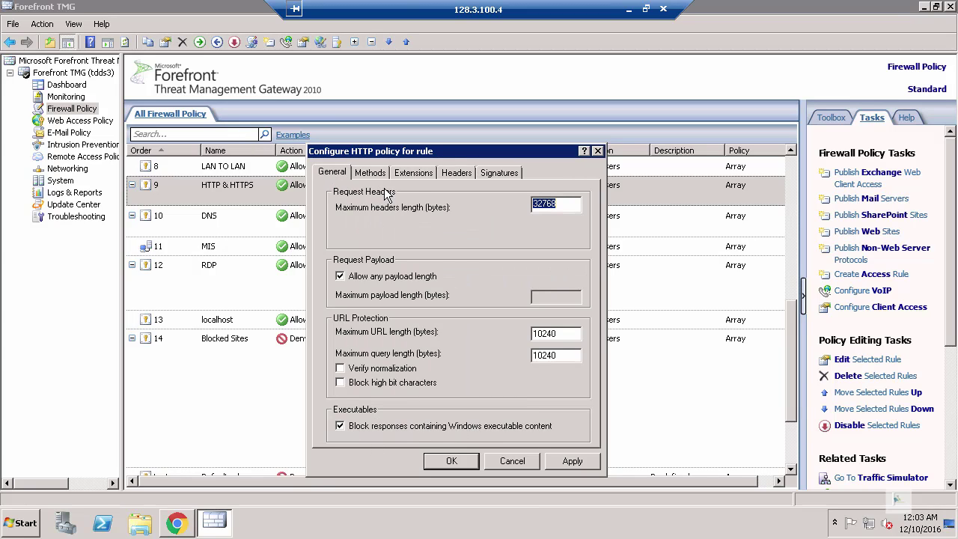
pyautogui.click(414, 173)
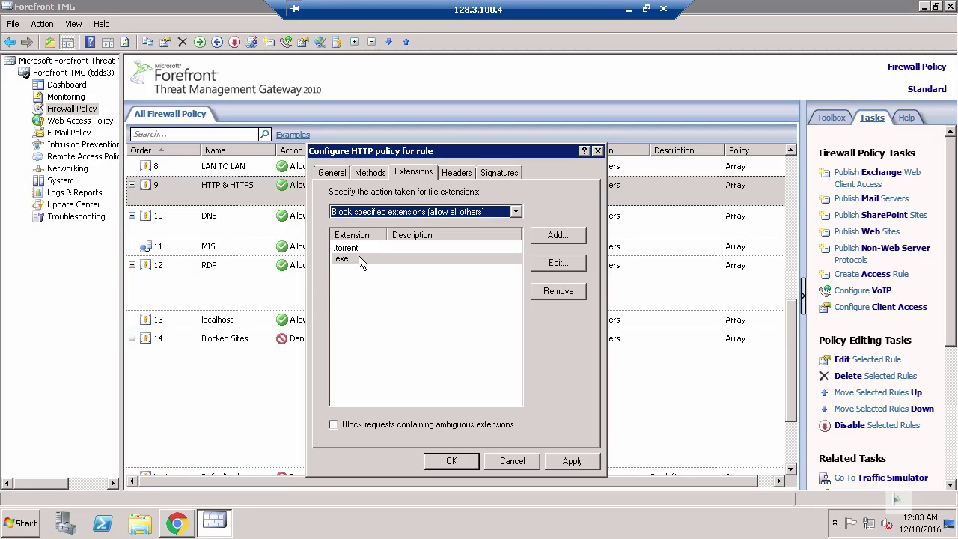
pyautogui.click(358, 249)
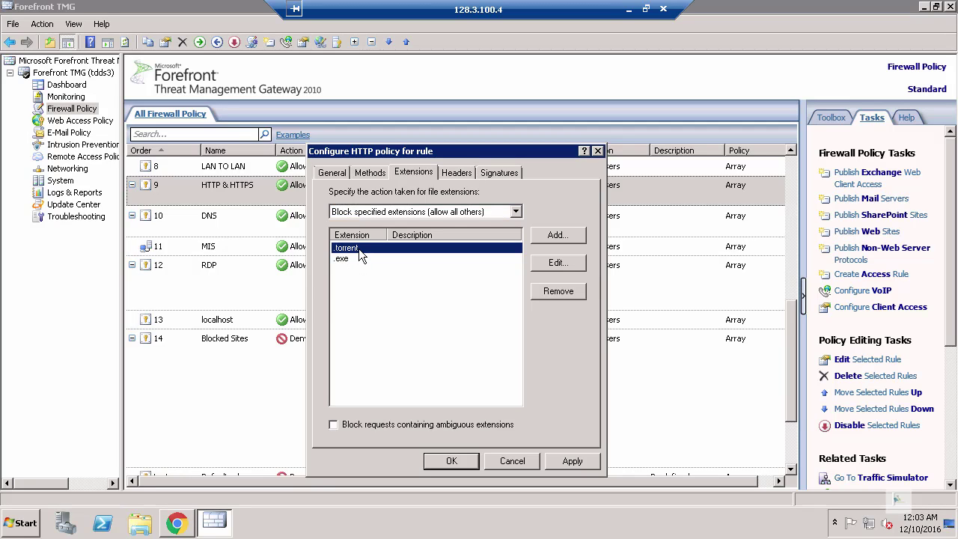
pyautogui.click(350, 259)
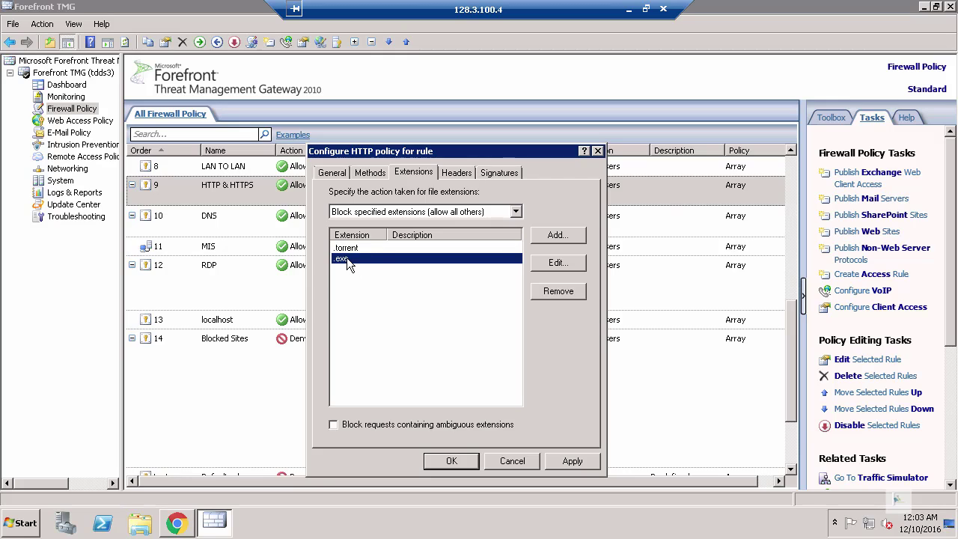
# Add .pdf and .mp3 to the file extensions blocked by the HTTP policy
pyautogui.click(555, 234)
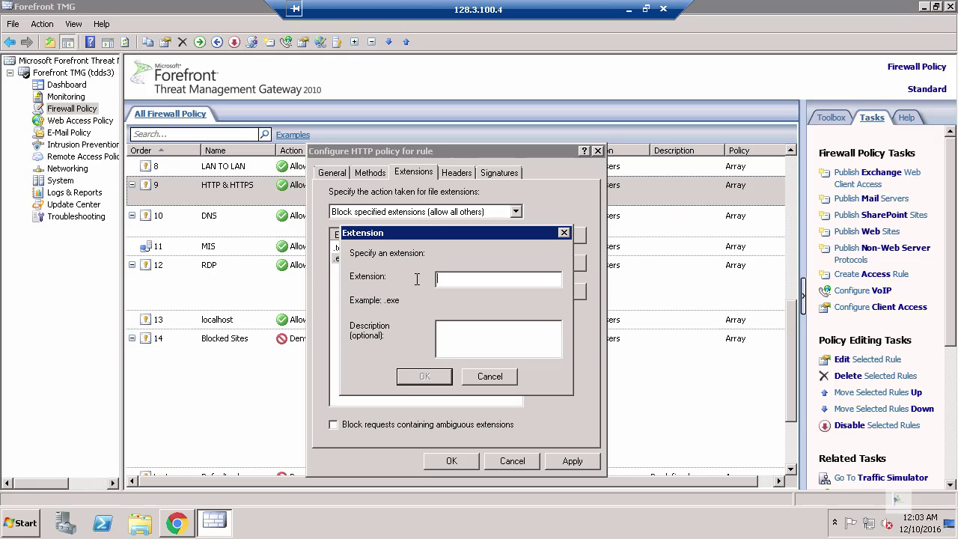
pyautogui.write('.pdf')
pyautogui.click(433, 375)
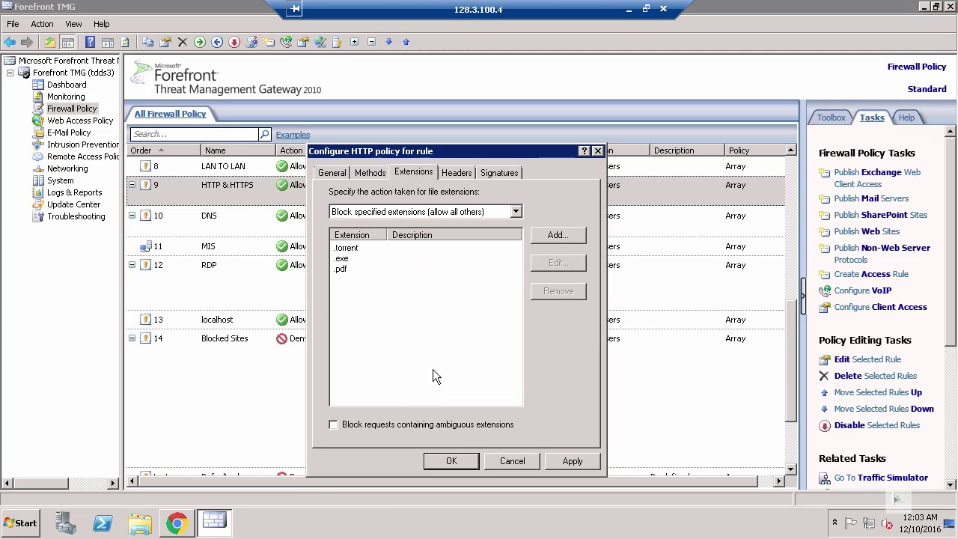
pyautogui.click(555, 238)
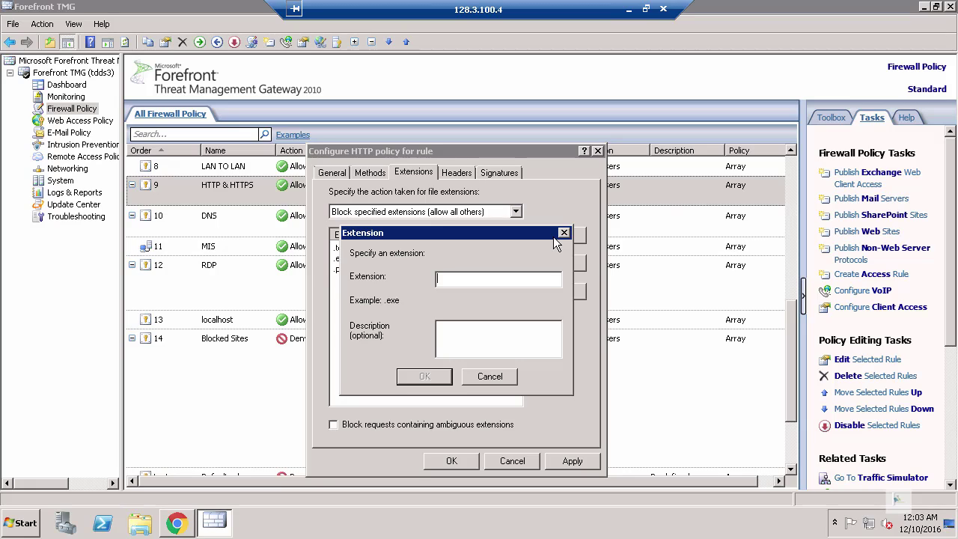
pyautogui.write('.mp3')
pyautogui.click(423, 377)
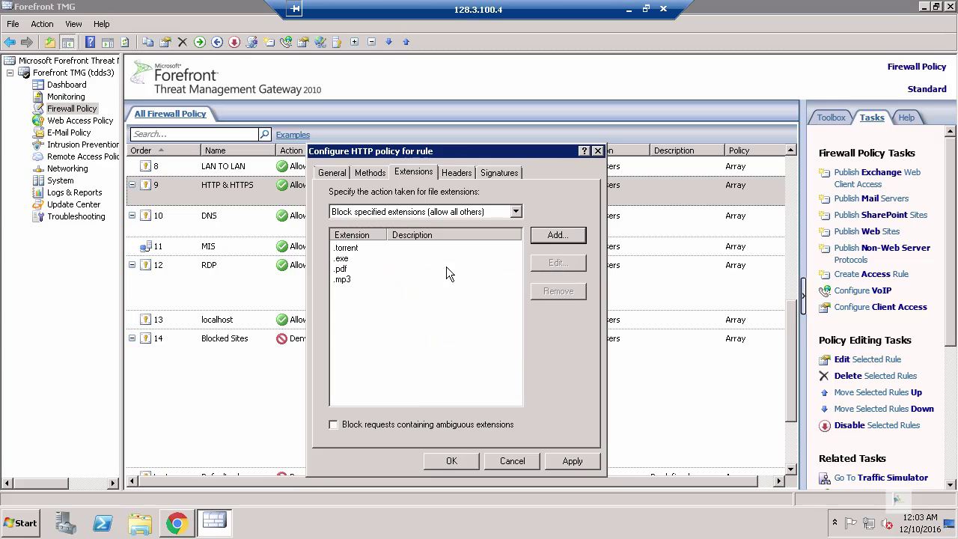
# Add .wmv to the file extensions blocked by the HTTP policy
pyautogui.click(539, 237)
pyautogui.write('.wmf')
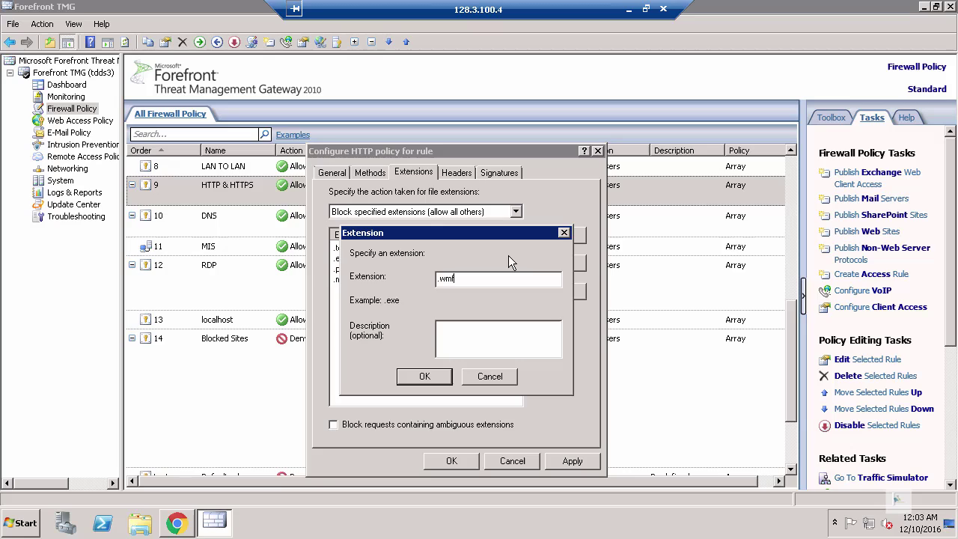
pyautogui.press('BackSpace')
pyautogui.write('v')
pyautogui.click(423, 378)
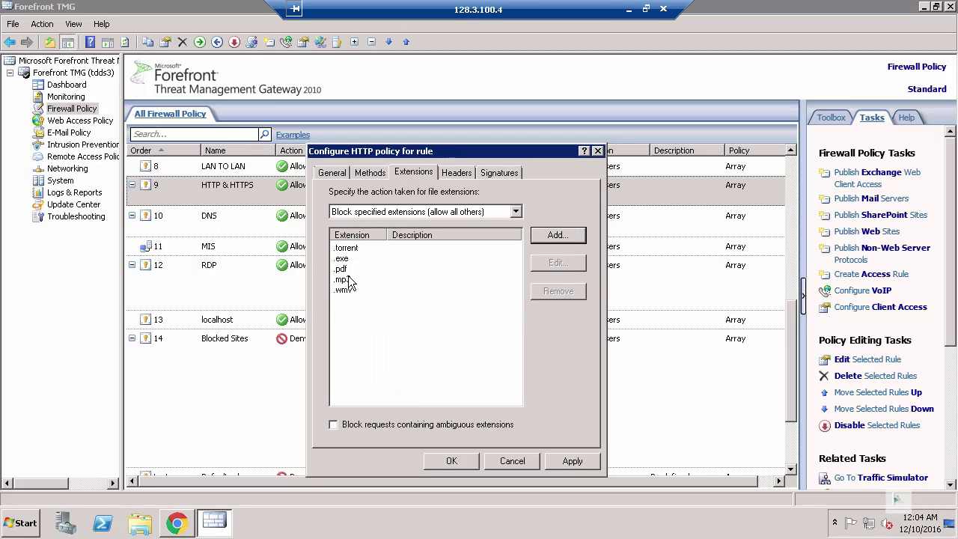
# Remove .pdf, .mp3 and .wmv from the blocked file extensions, keeping .torrent and .exe
pyautogui.click(343, 269)
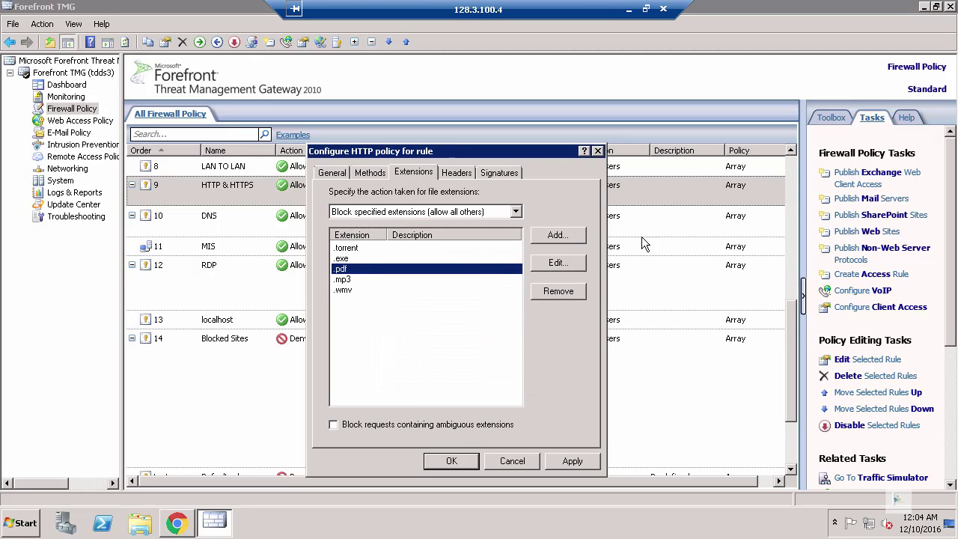
pyautogui.click(557, 292)
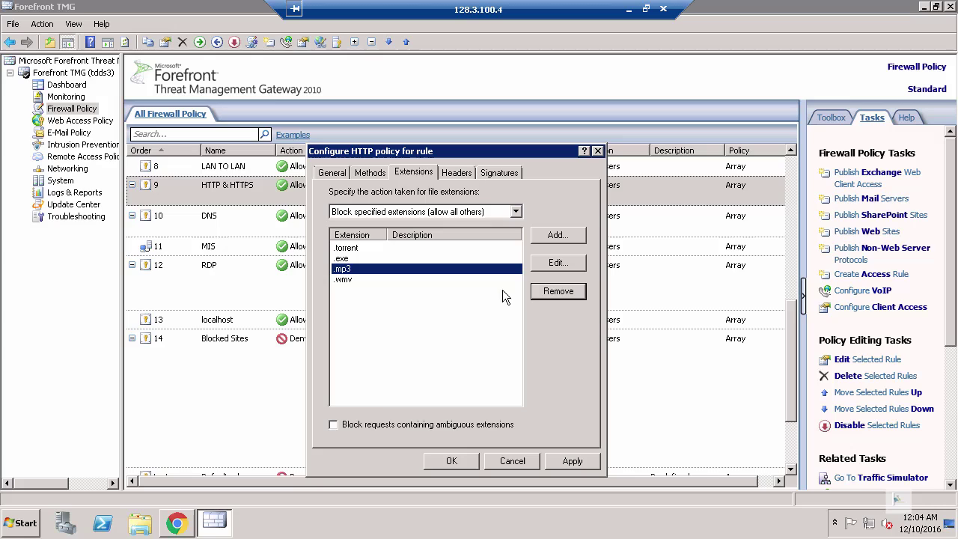
pyautogui.click(551, 291)
pyautogui.click(349, 271)
pyautogui.click(560, 291)
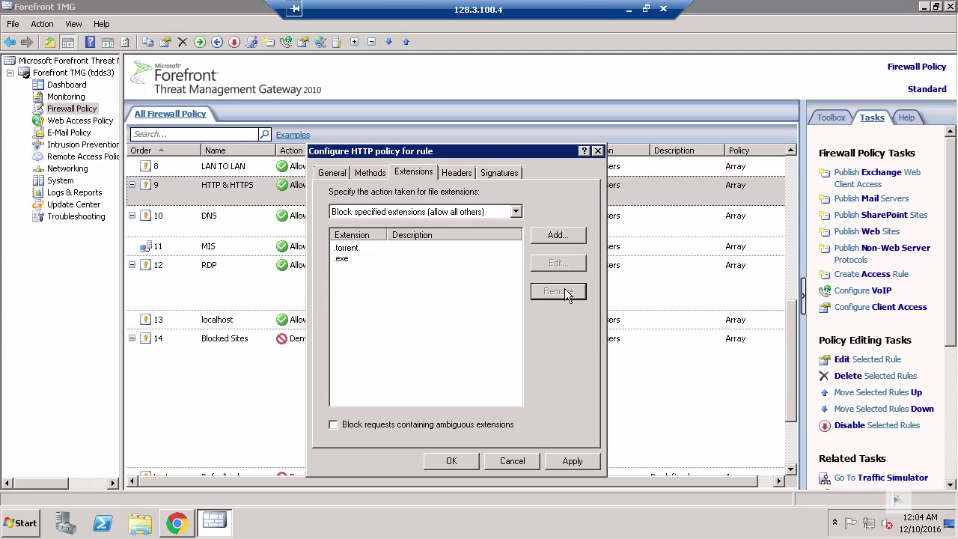
# Examine the two blocked request header entries in the HTTP policy's header settings
pyautogui.click(458, 173)
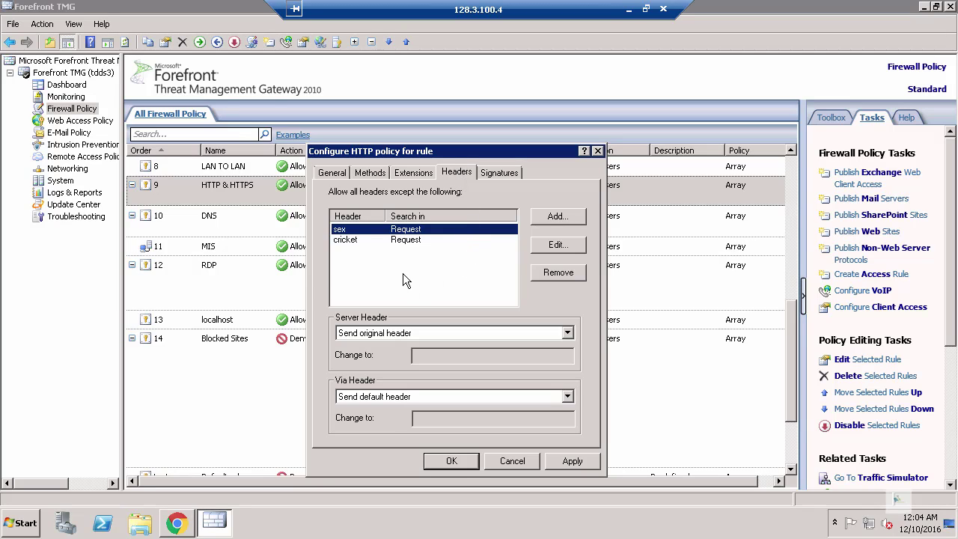
pyautogui.click(346, 239)
pyautogui.click(343, 230)
pyautogui.click(345, 240)
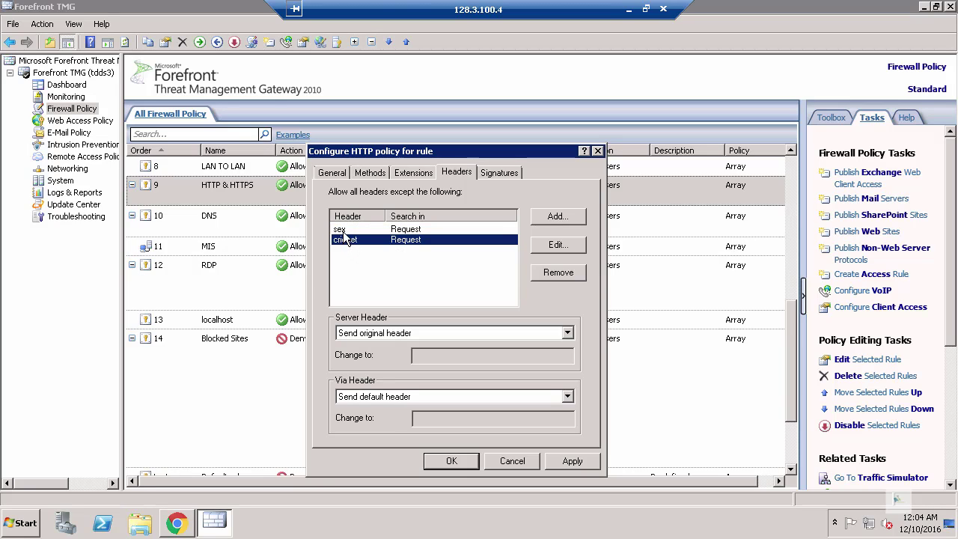
pyautogui.click(341, 230)
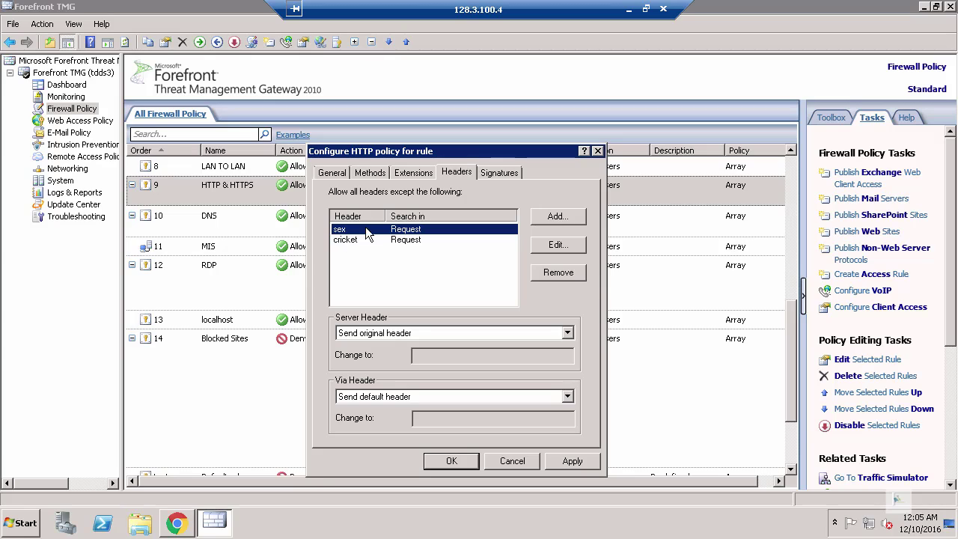
# Review the search locations and patterns of the Porn, Messengers and Cricket signatures in the HTTP policy
pyautogui.click(493, 172)
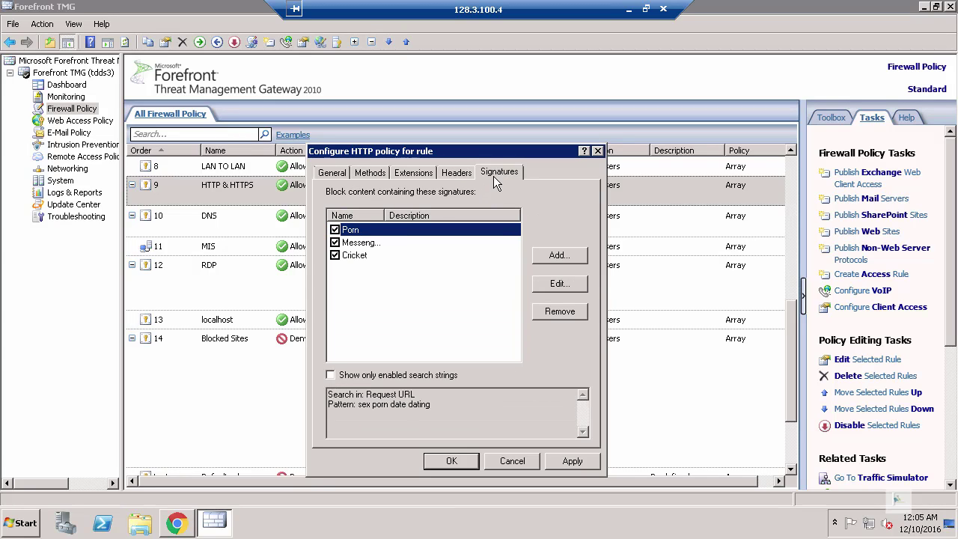
pyautogui.click(360, 256)
pyautogui.click(348, 230)
pyautogui.click(372, 244)
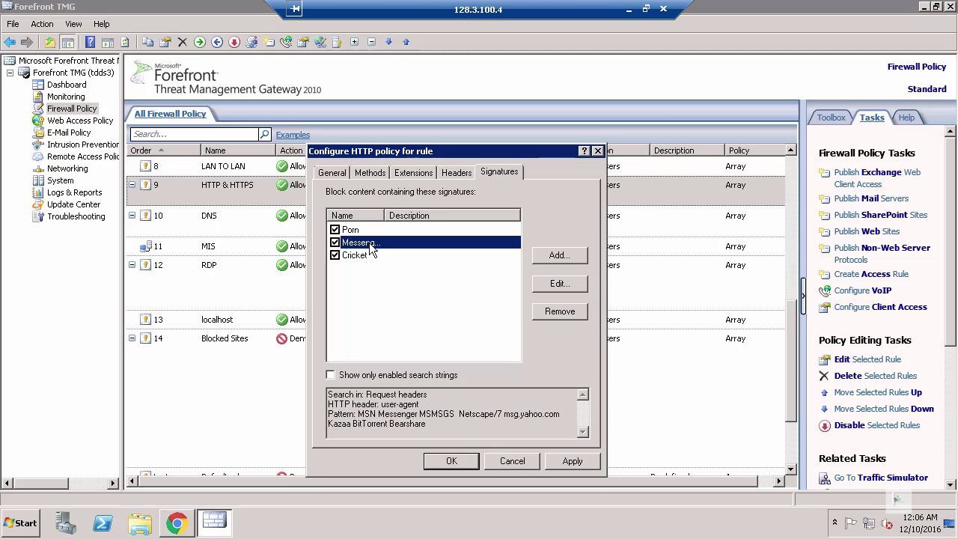
# Inspect the Messengers signature's search criteria and full blocked signature text, closing it without changes
pyautogui.click(559, 284)
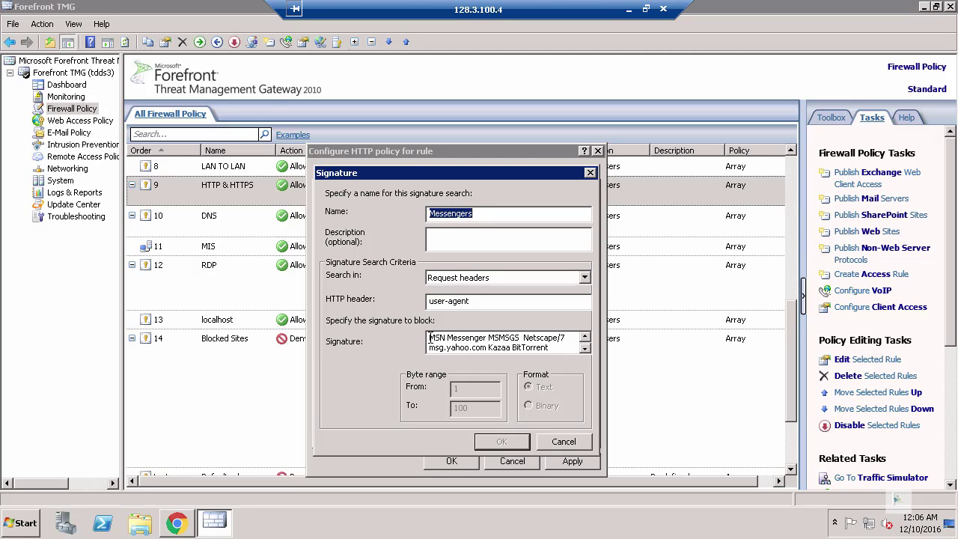
pyautogui.moveTo(429, 338); pyautogui.dragTo(479, 338)
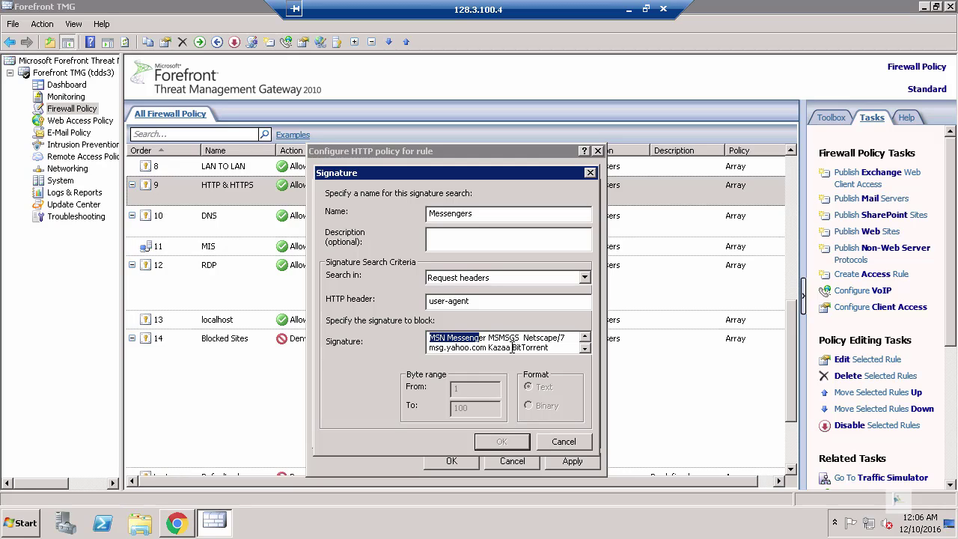
pyautogui.click(486, 338)
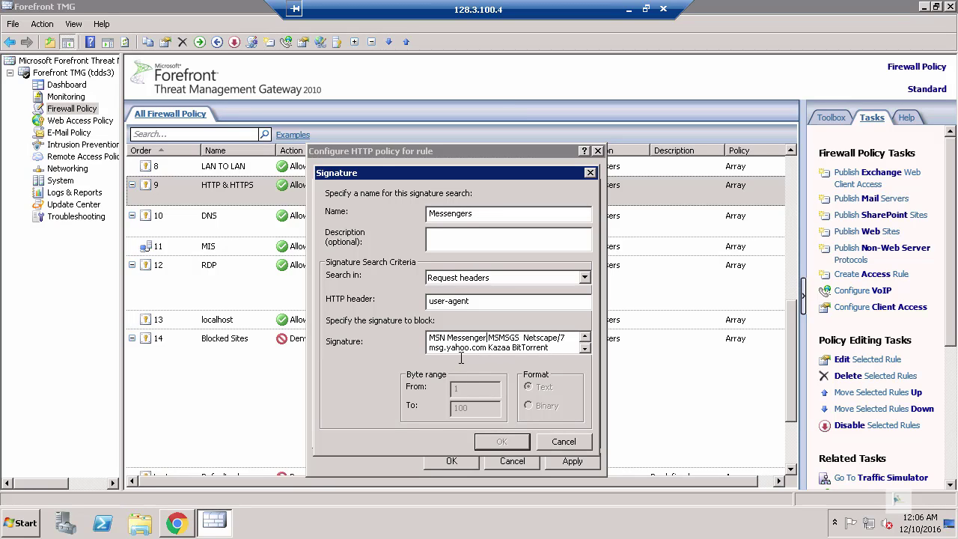
pyautogui.click(585, 349)
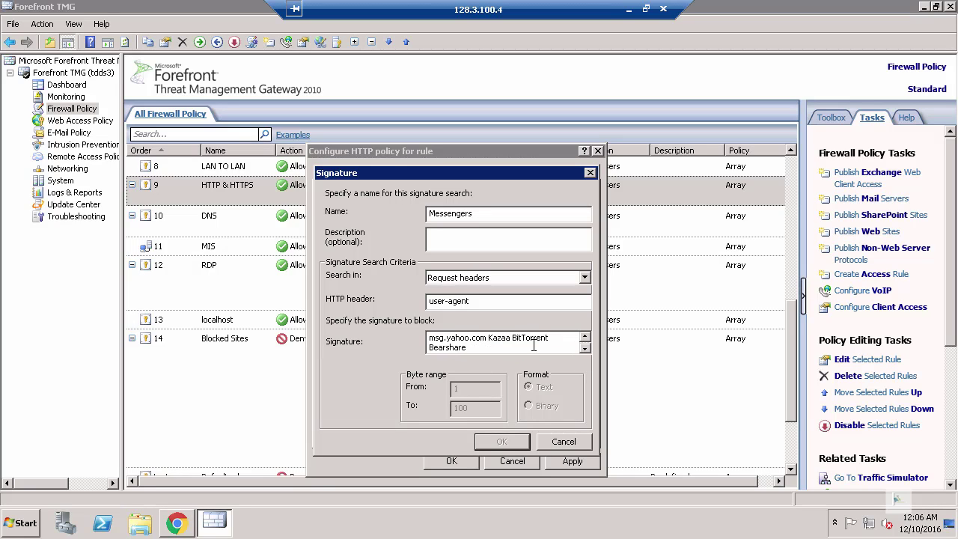
pyautogui.click(584, 337)
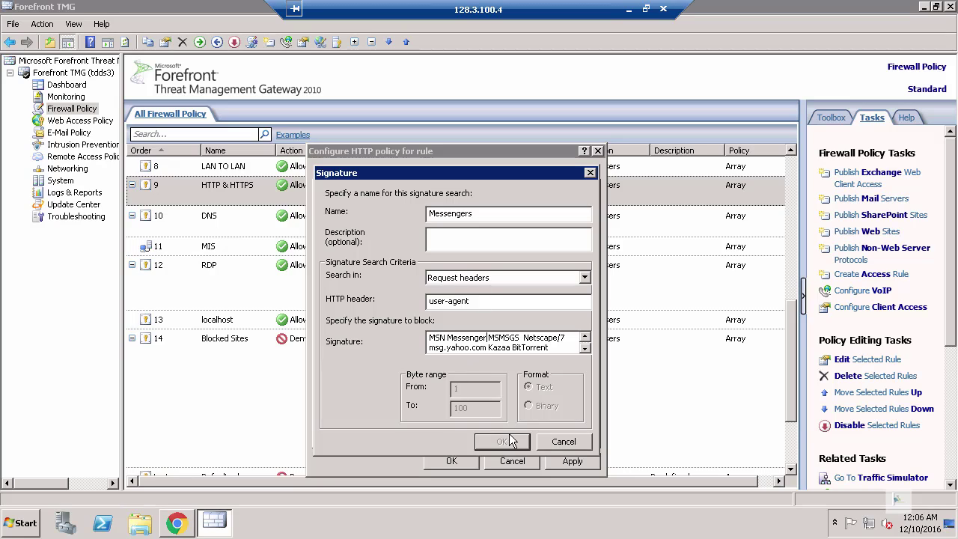
pyautogui.click(559, 441)
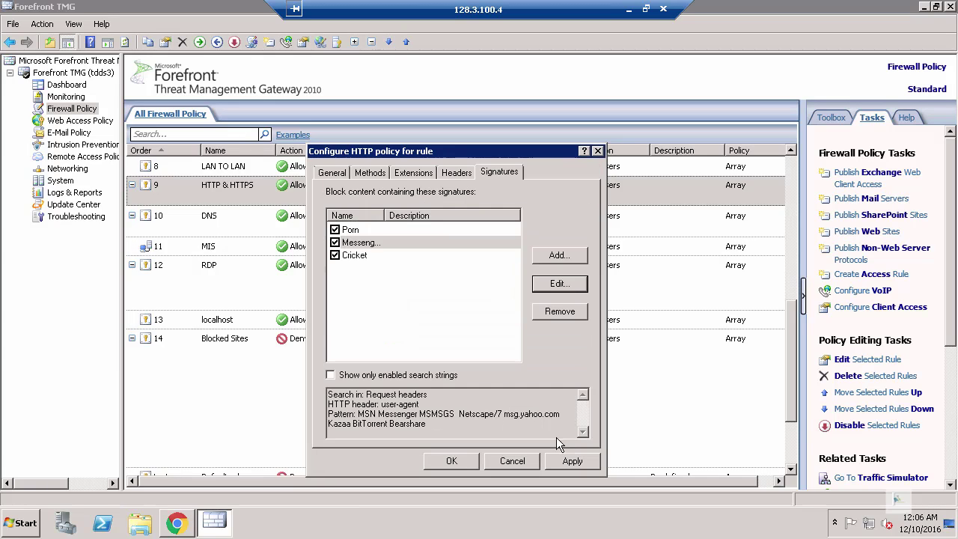
# Compare the Porn and Cricket signature patterns, and try Request body as the search location for the Porn signature
pyautogui.click(351, 231)
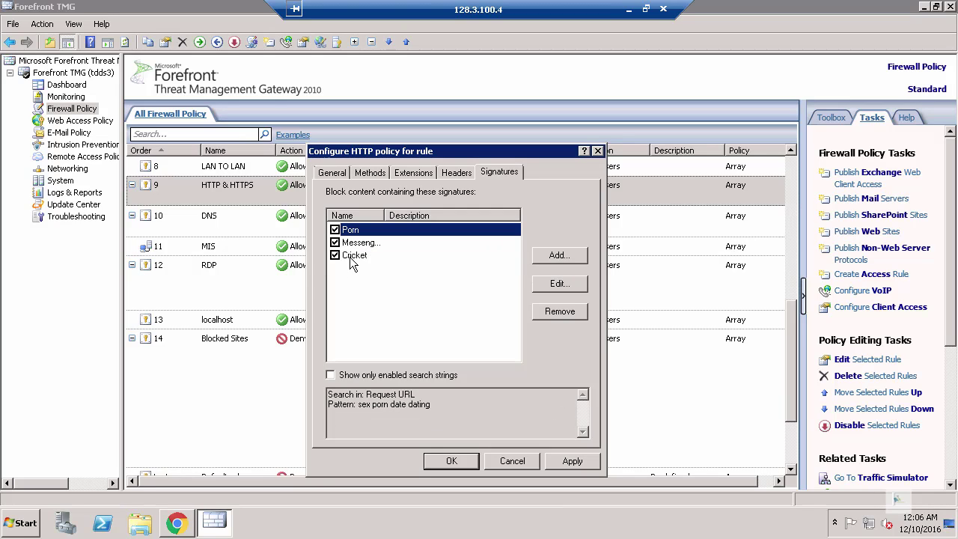
pyautogui.click(354, 256)
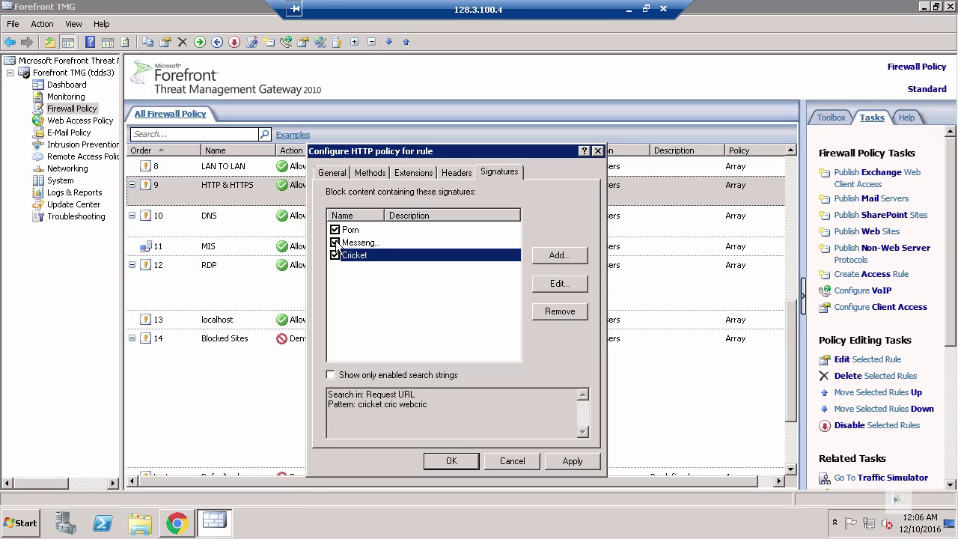
pyautogui.click(349, 231)
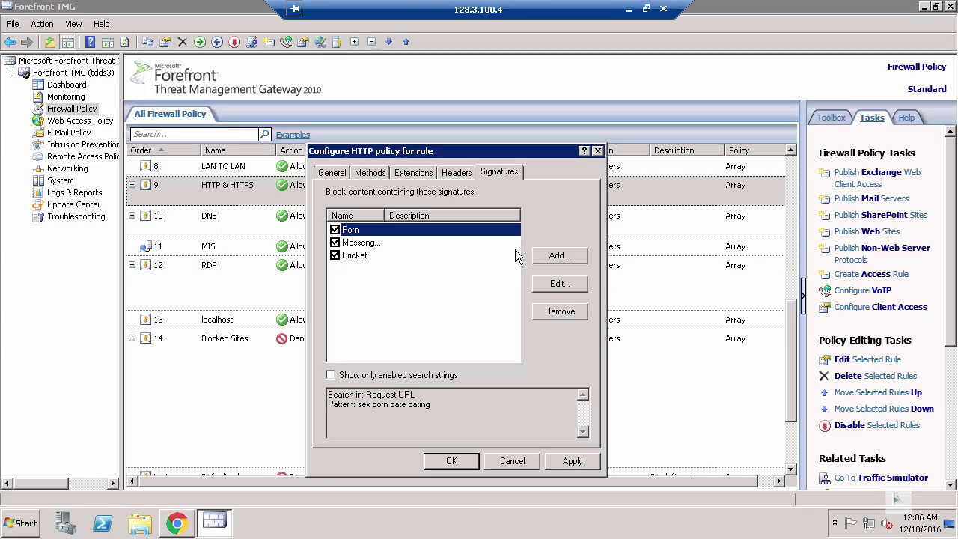
pyautogui.click(558, 284)
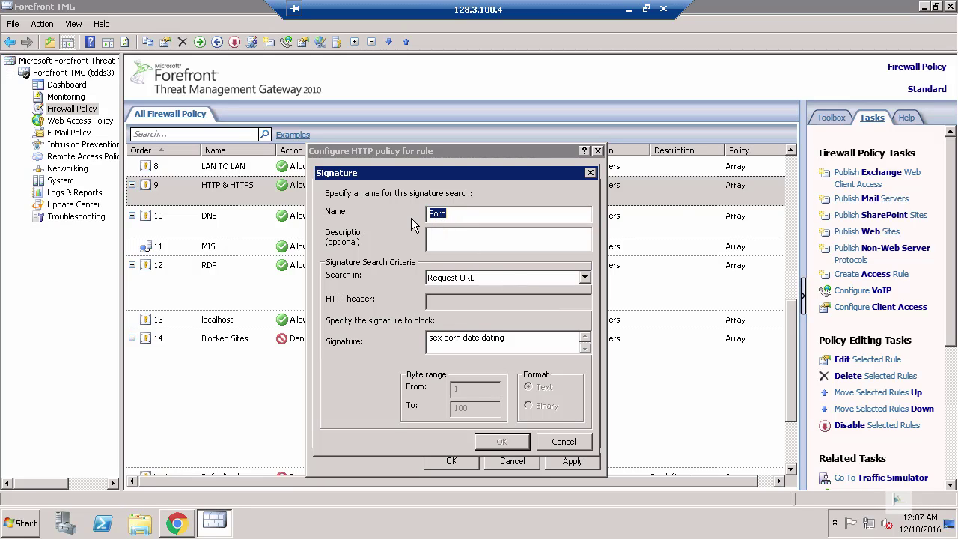
pyautogui.click(458, 215)
pyautogui.click(489, 274)
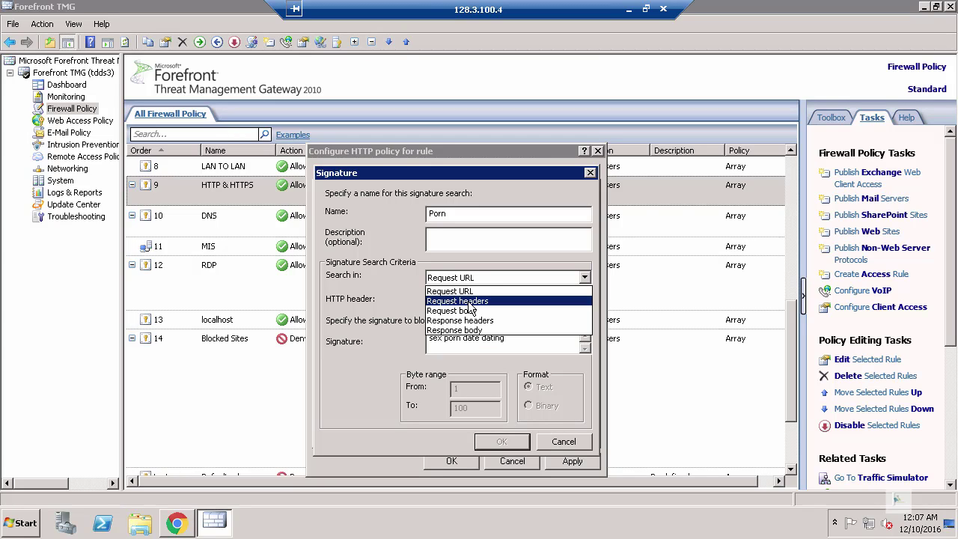
pyautogui.click(472, 311)
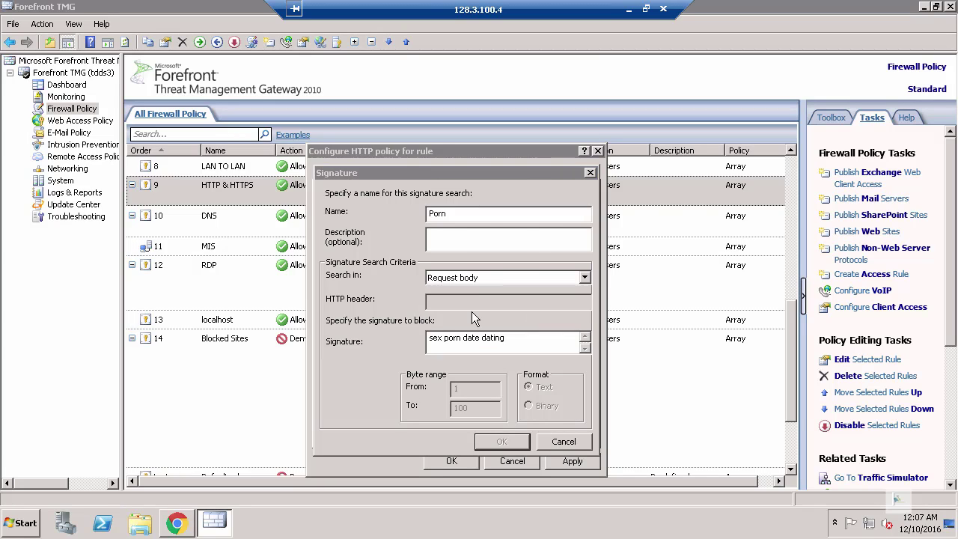
pyautogui.click(613, 309)
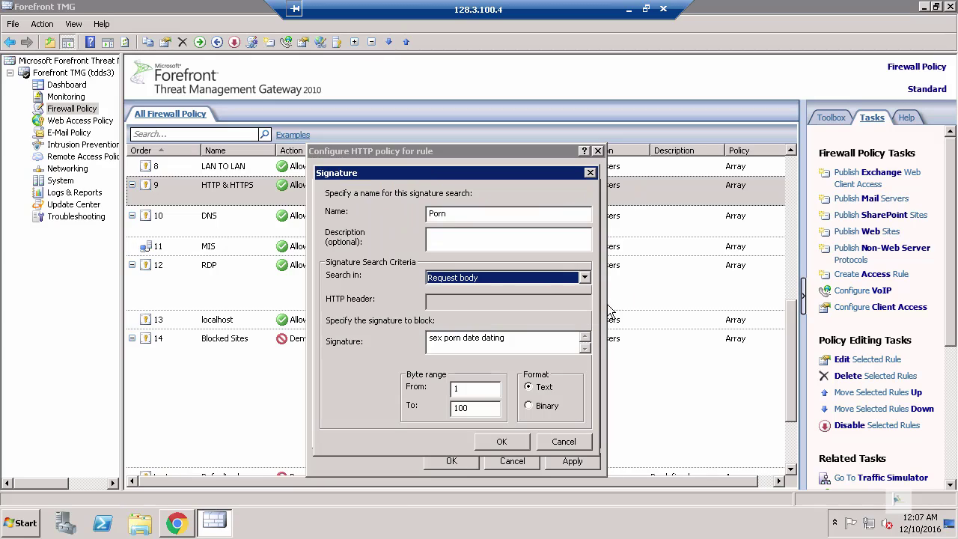
# Review the search locations available for the Porn signature, from Request URL to Response body, keeping Request body
pyautogui.click(585, 277)
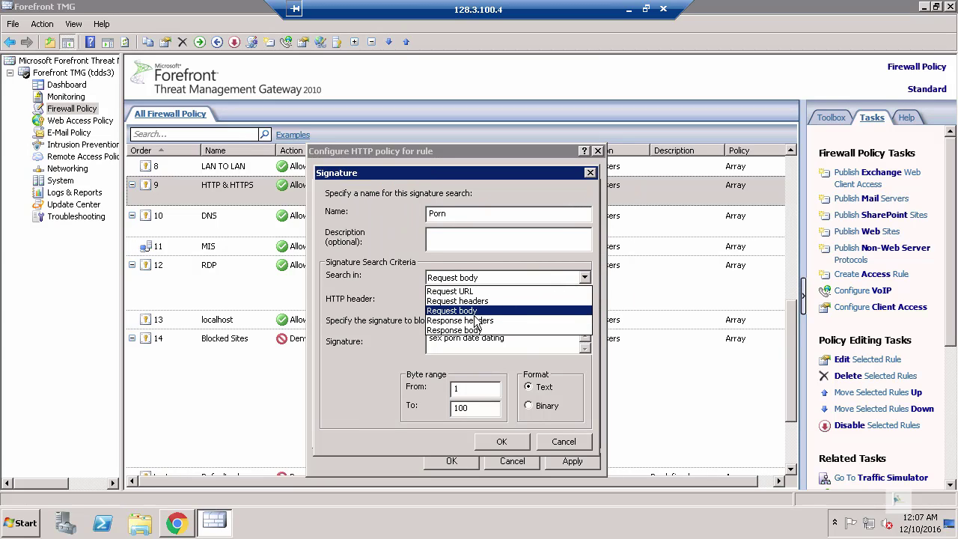
pyautogui.press('Up')
pyautogui.press('Up')
pyautogui.press('Up')
pyautogui.press('Up')
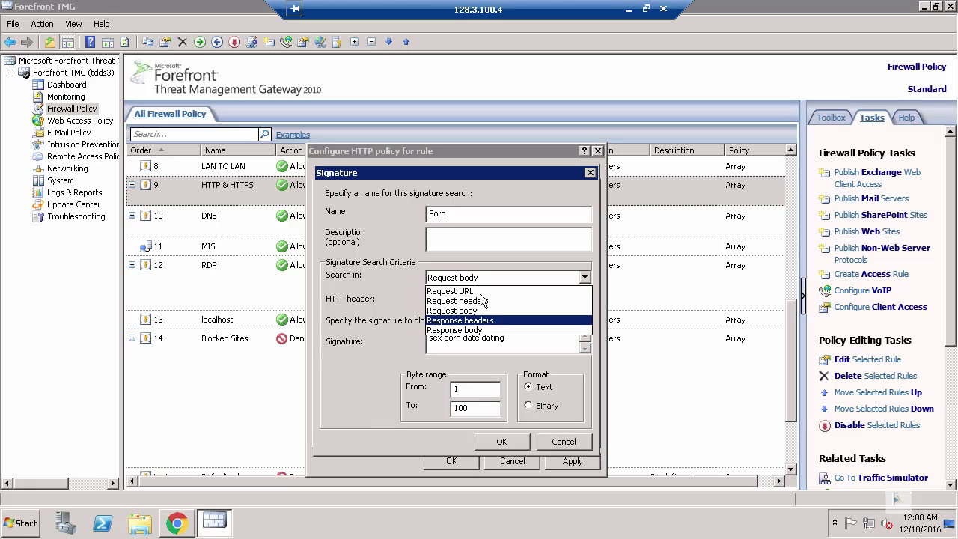
pyautogui.press('Up')
pyautogui.click(537, 196)
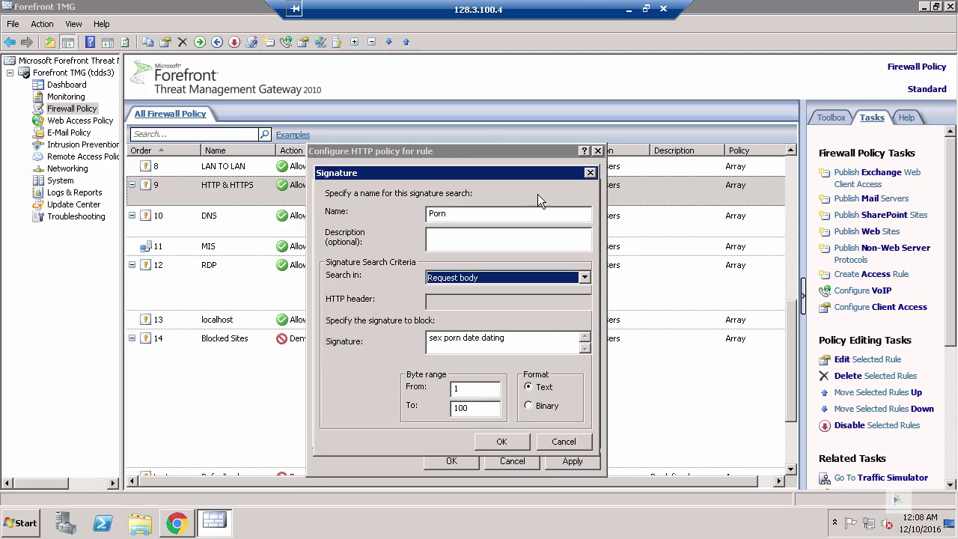
# Check the Porn signature's blocked words and search locations, and discard both the signature edit and the HTTP policy changes
pyautogui.click(536, 344)
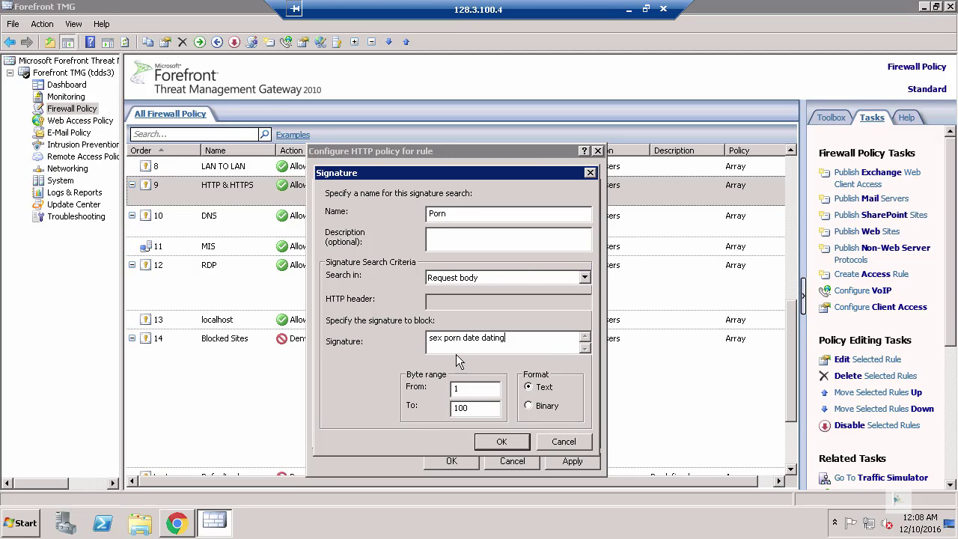
pyautogui.click(483, 338)
pyautogui.press('Home')
pyautogui.click(585, 277)
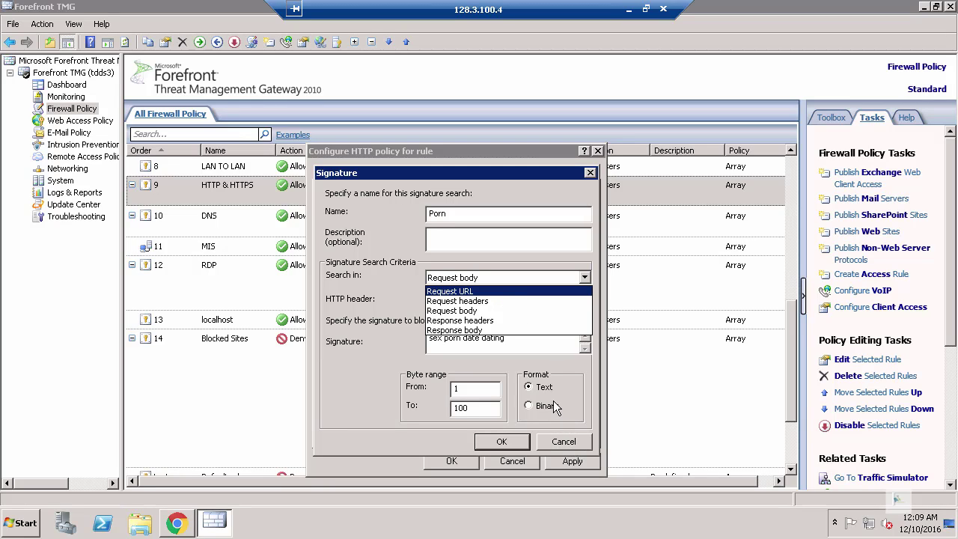
pyautogui.click(570, 442)
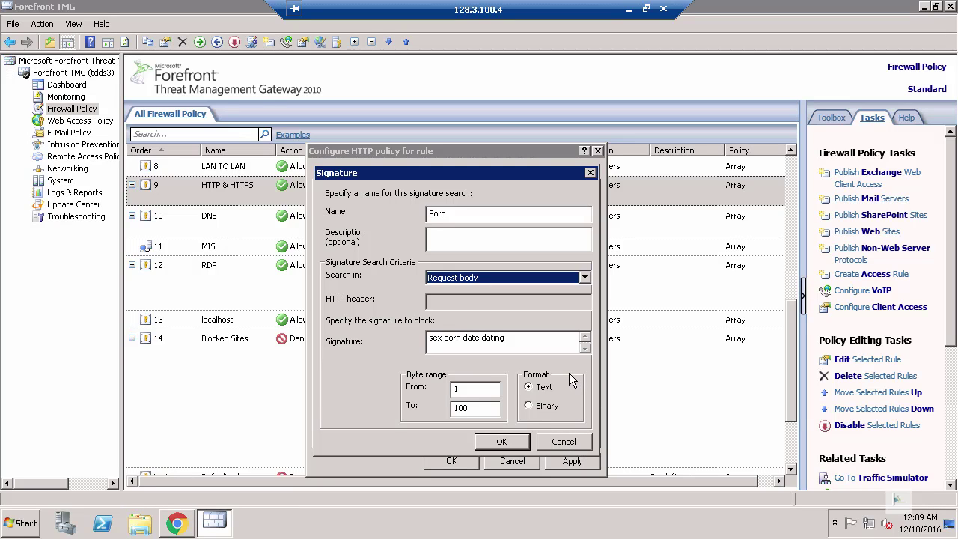
pyautogui.click(567, 441)
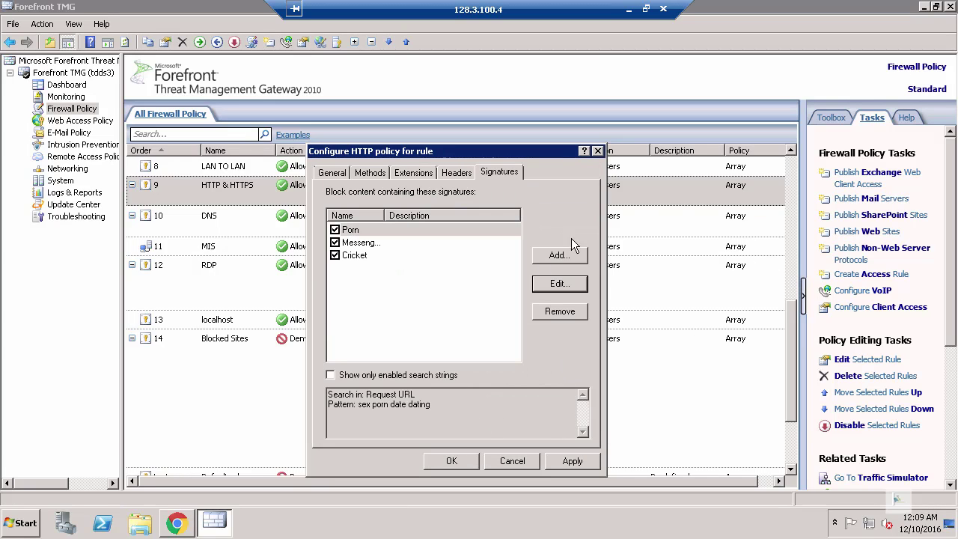
pyautogui.click(513, 461)
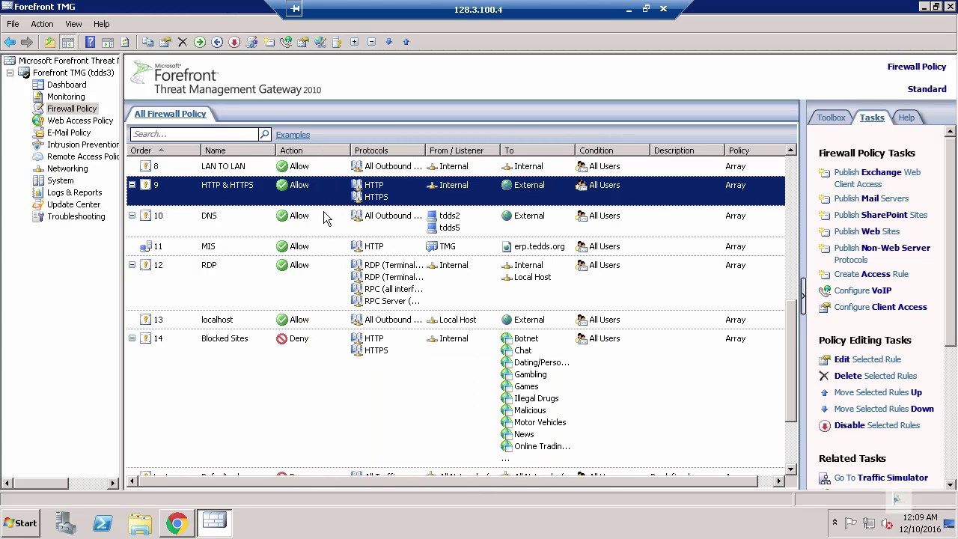
# Look at the TDDS2 & TDDS5 rule in the firewall policy list and open the properties of the DNS access rule
pyautogui.moveTo(791, 318); pyautogui.dragTo(802, 232)
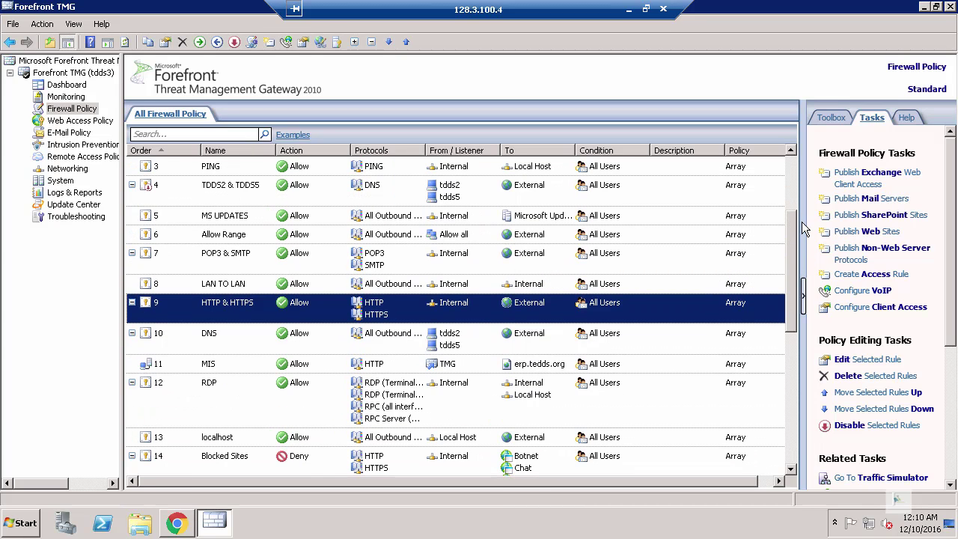
pyautogui.click(334, 191)
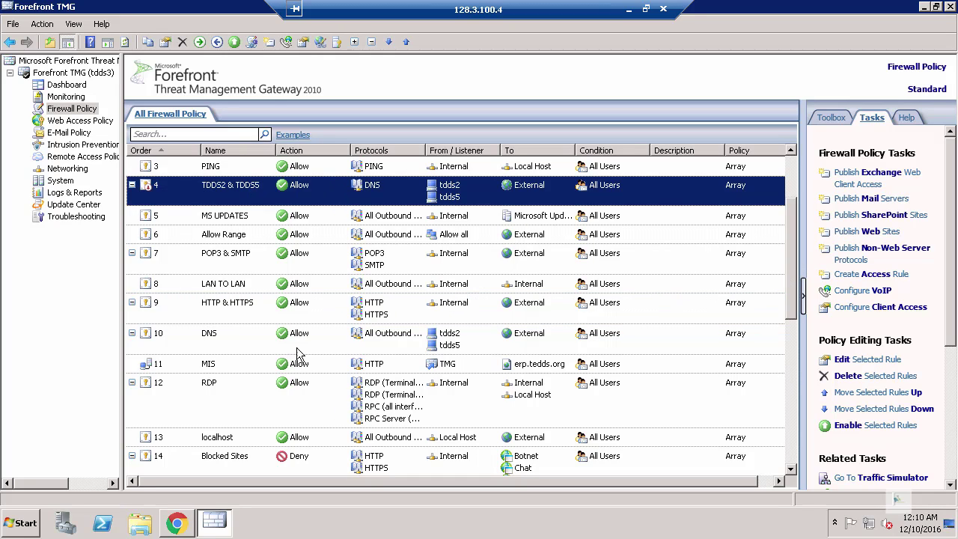
pyautogui.click(253, 342)
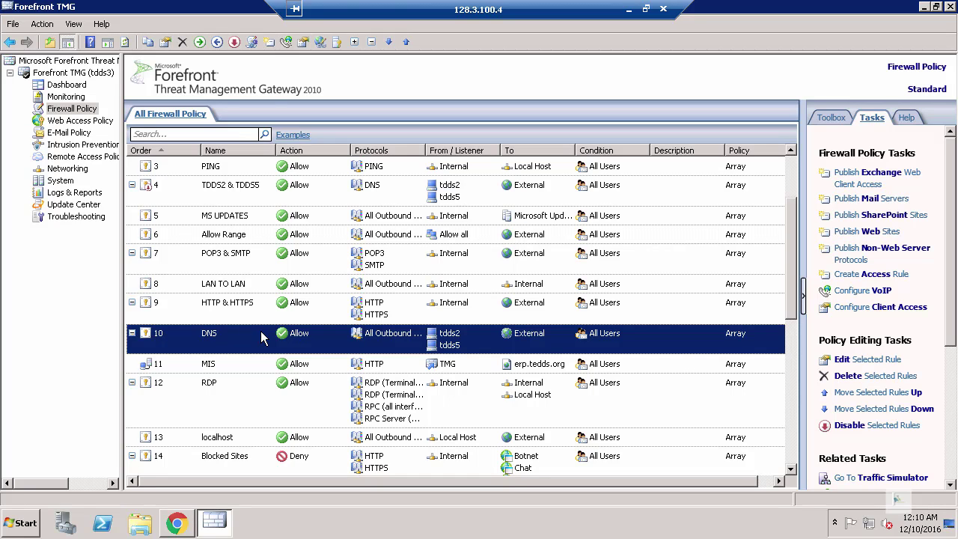
pyautogui.doubleClick(261, 338)
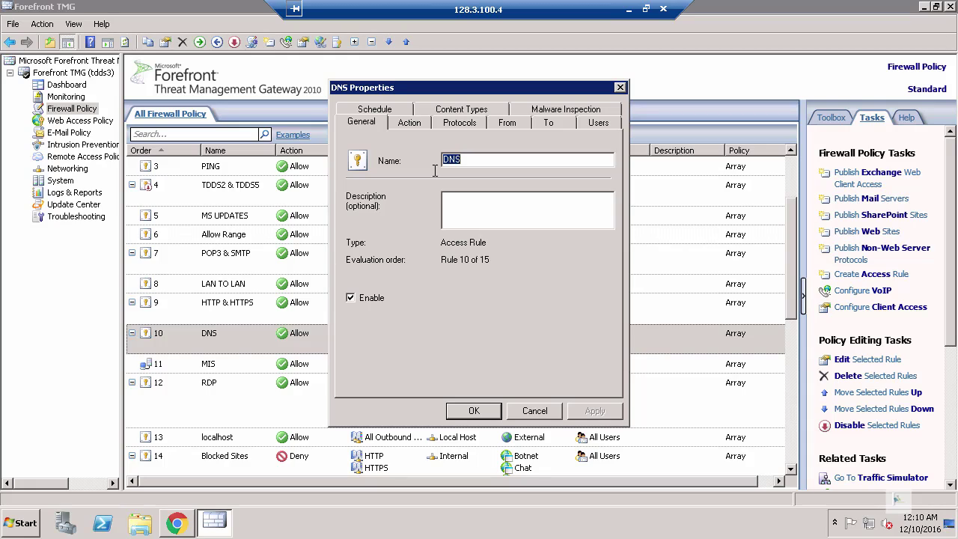
# Review the DNS rule's action, protocols, sources, destinations and user sets, and close its properties without changes
pyautogui.click(416, 127)
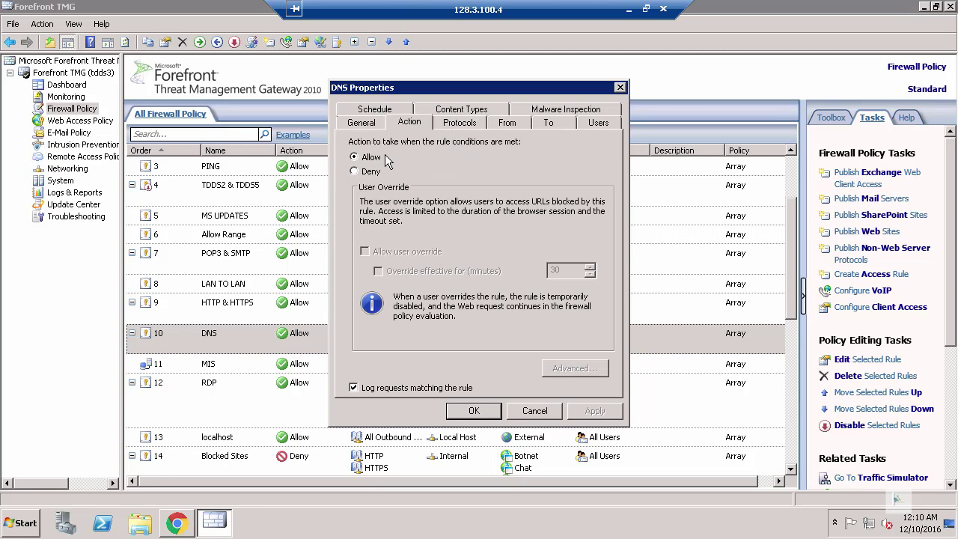
pyautogui.click(465, 124)
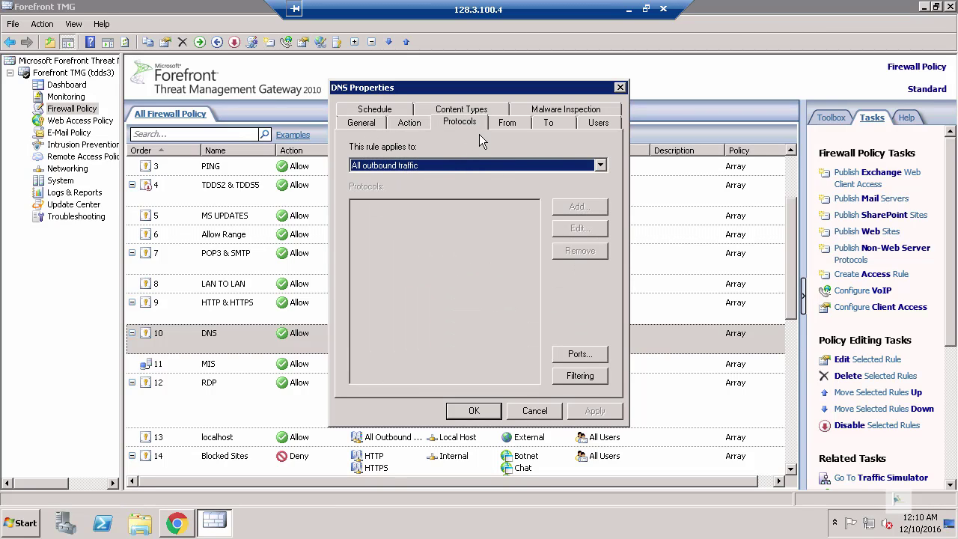
pyautogui.click(506, 123)
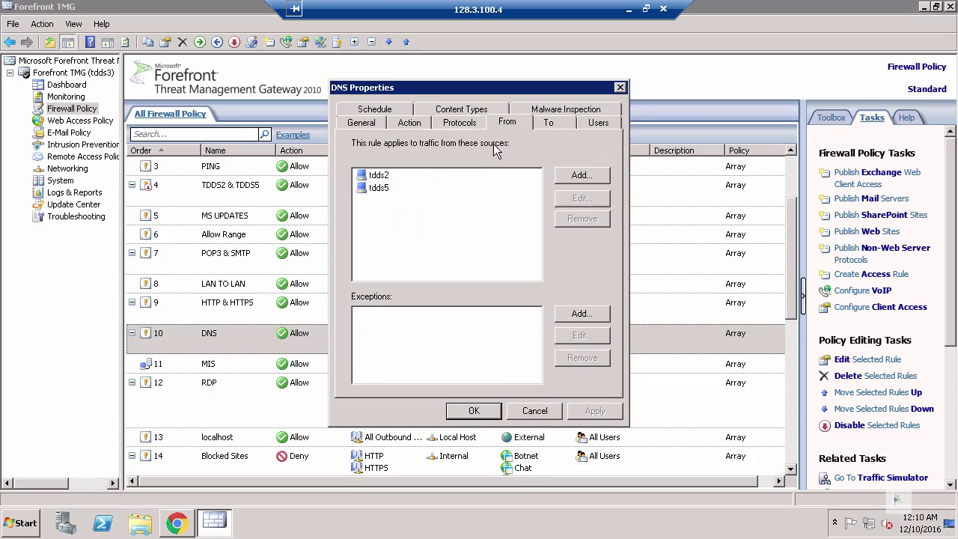
pyautogui.click(563, 124)
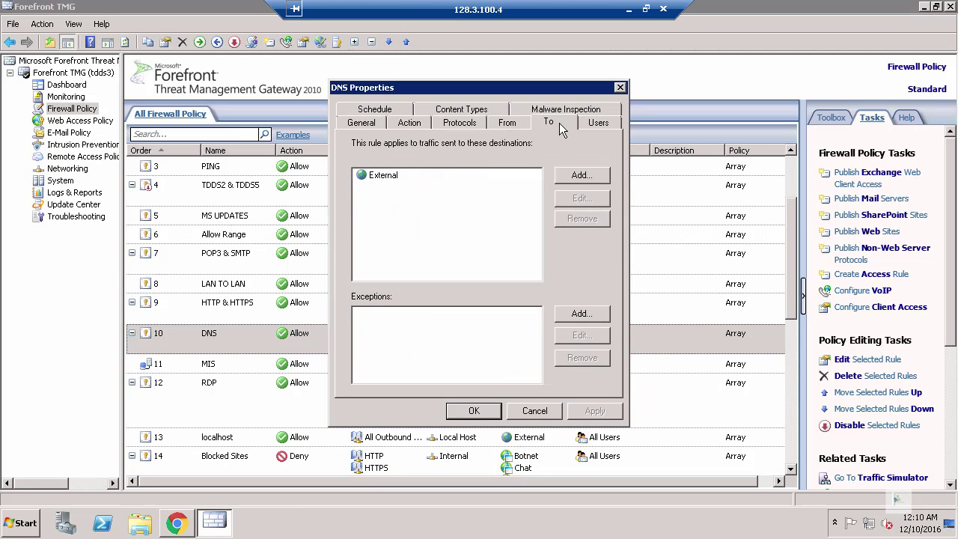
pyautogui.click(598, 124)
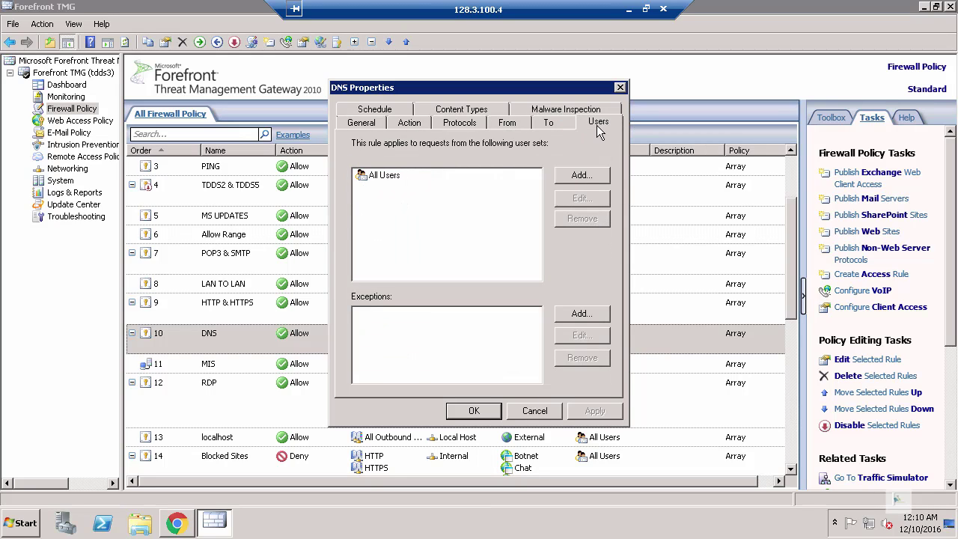
pyautogui.click(543, 409)
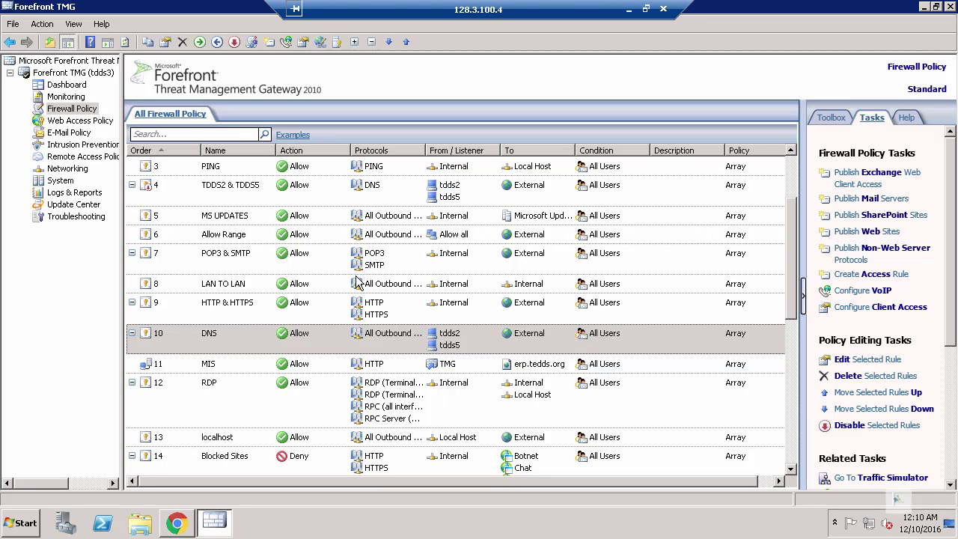
# Open the PING rule's properties, review its action, protocols, sources and destinations, and close them without changes
pyautogui.click(232, 167)
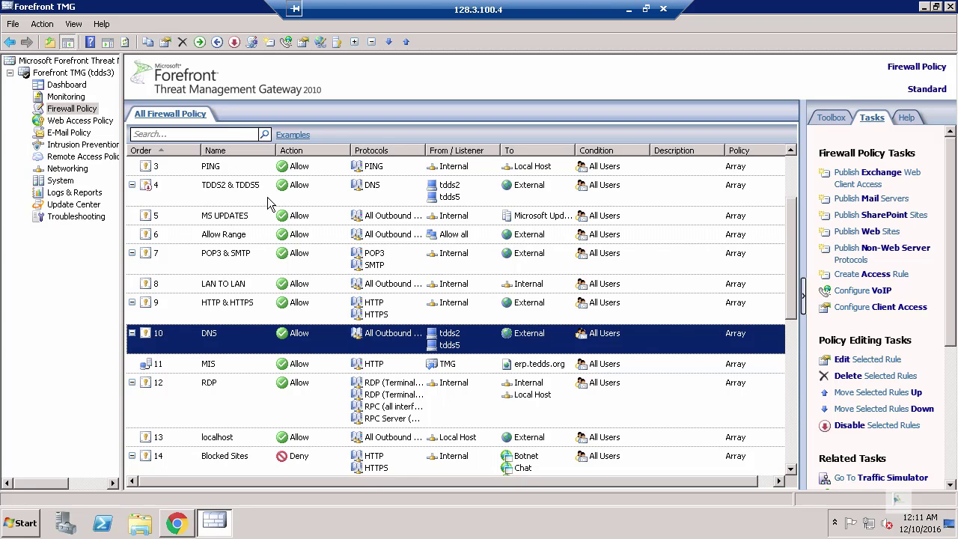
pyautogui.doubleClick(232, 167)
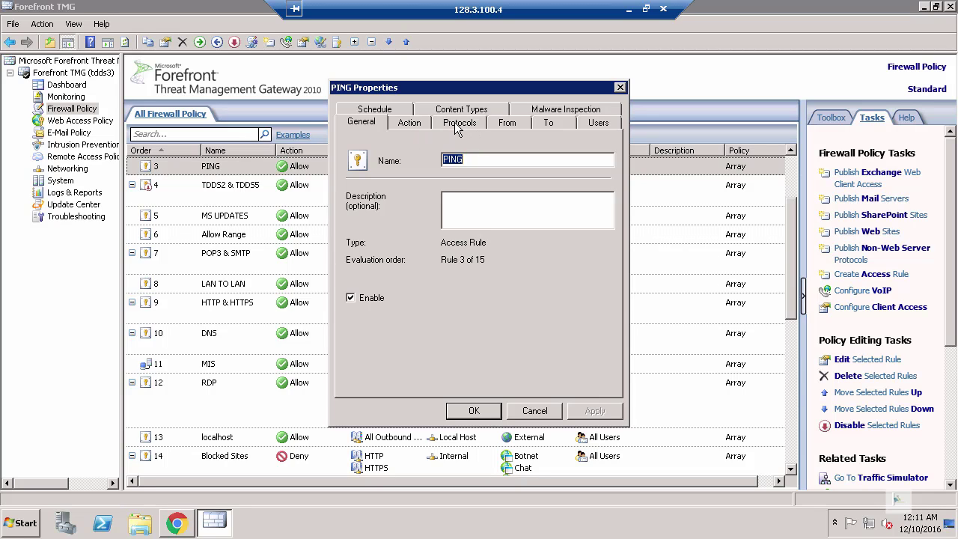
pyautogui.click(414, 126)
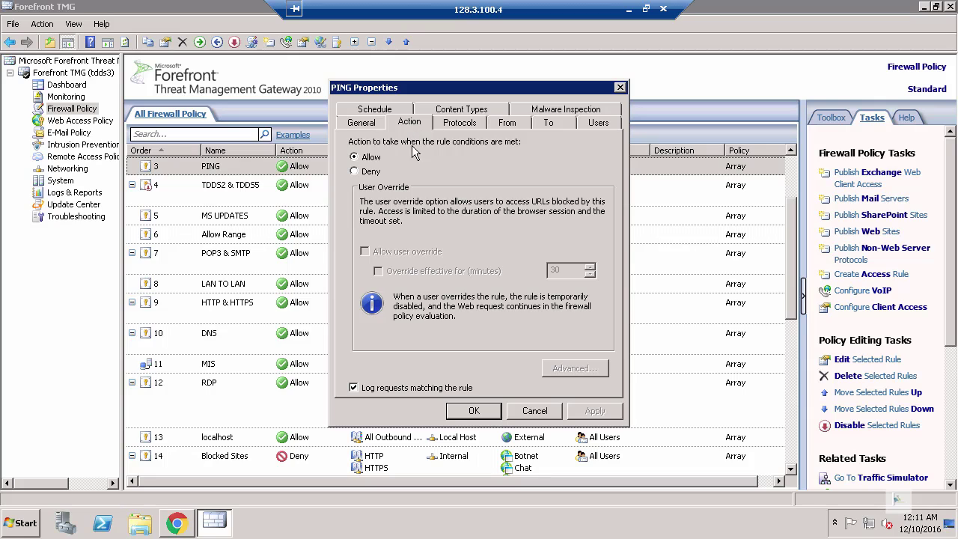
pyautogui.click(458, 124)
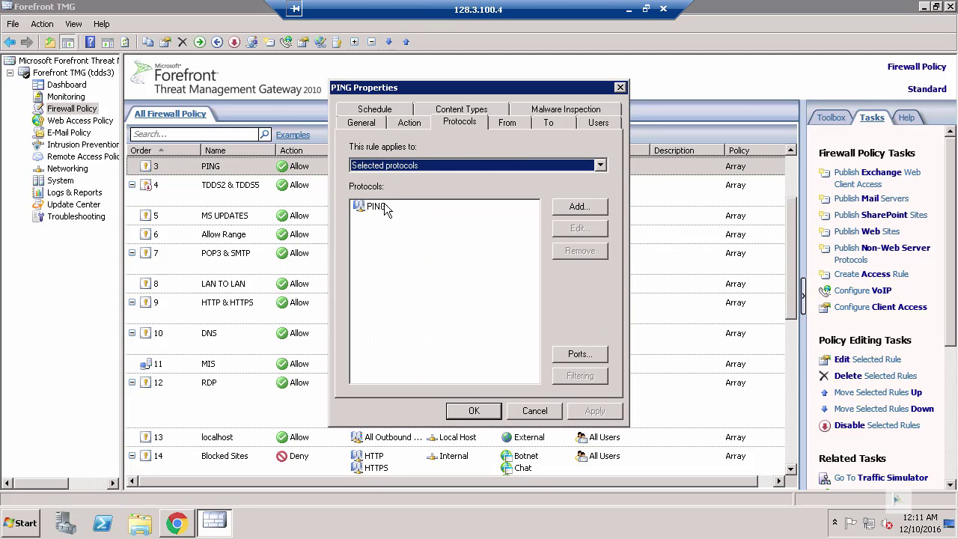
pyautogui.click(507, 127)
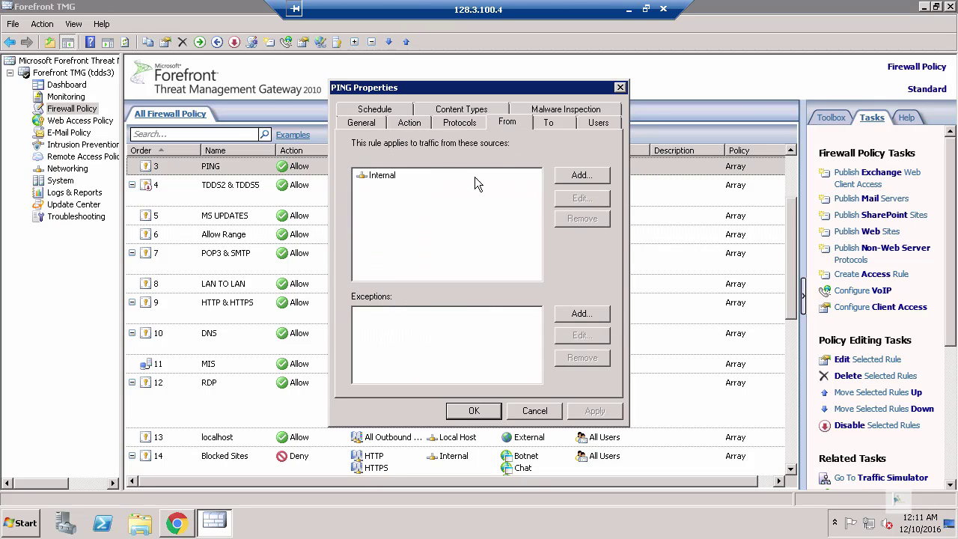
pyautogui.click(558, 124)
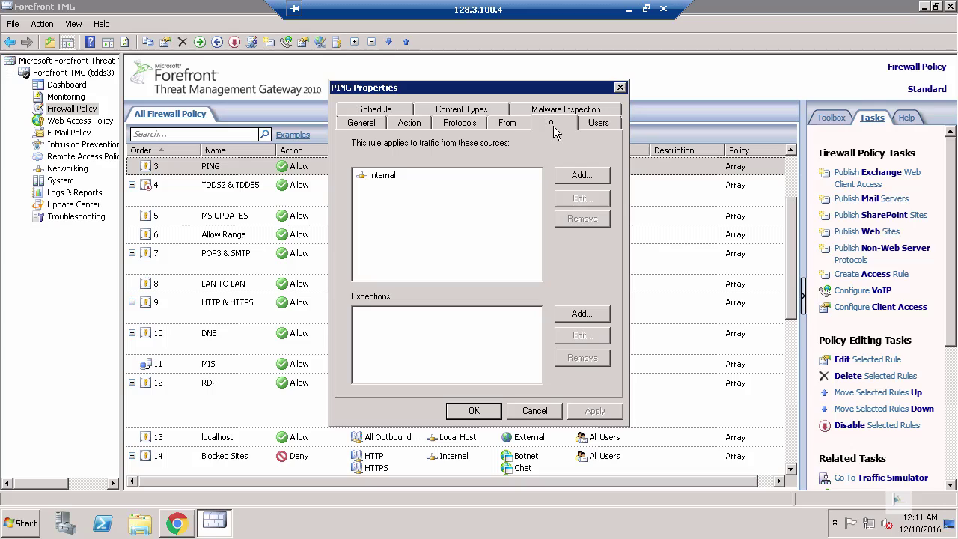
pyautogui.click(619, 88)
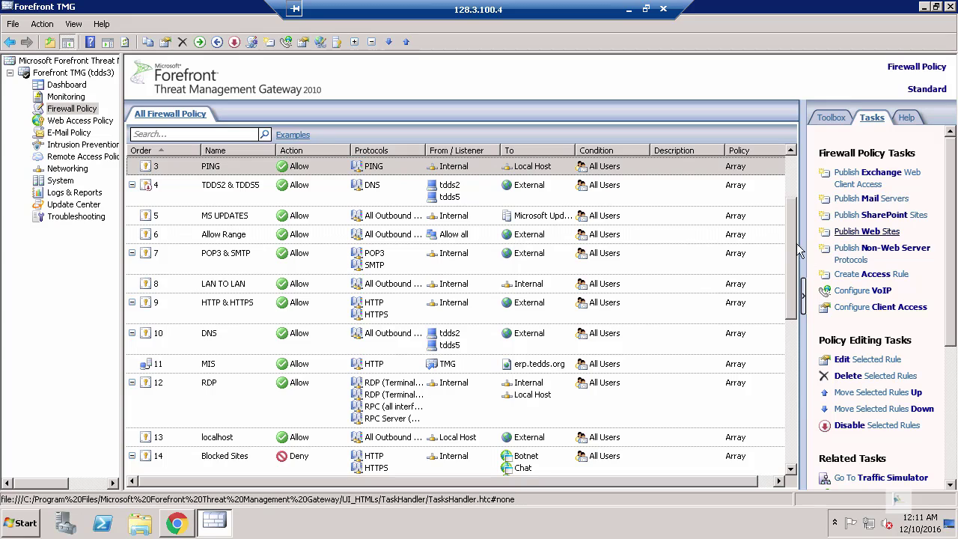
# Open the LAN TO LAN rule's properties, review its action, protocols, sources, destinations and user sets, and close them without changes
pyautogui.moveTo(794, 224); pyautogui.dragTo(796, 210)
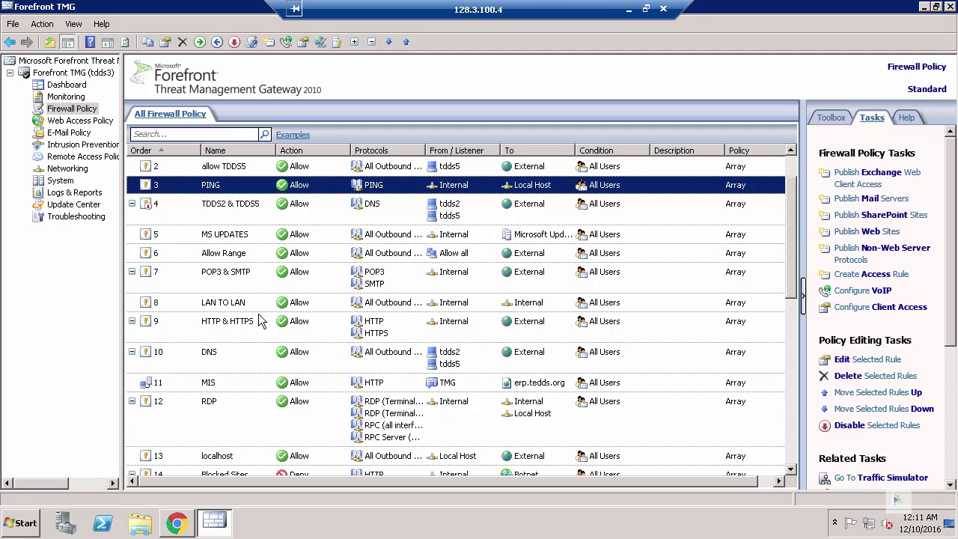
pyautogui.click(262, 307)
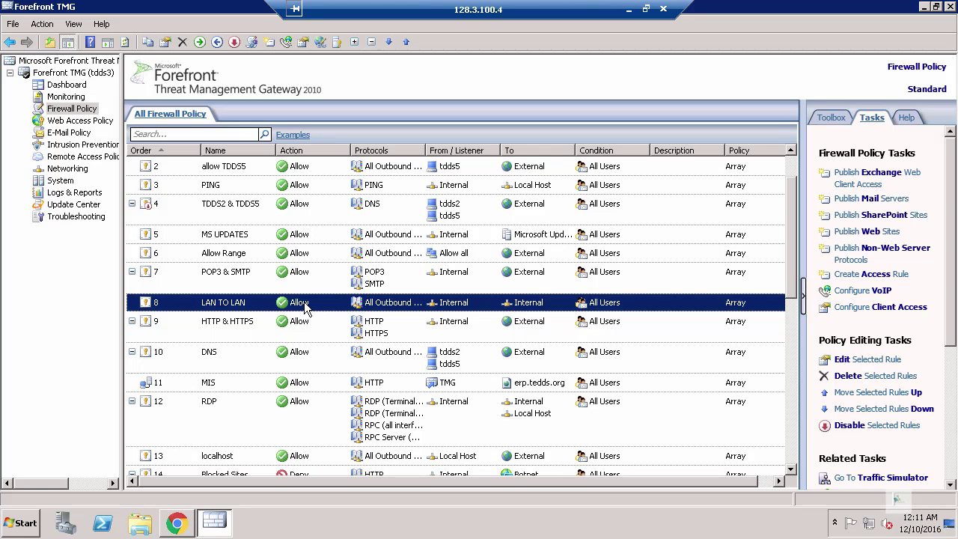
pyautogui.doubleClick(263, 309)
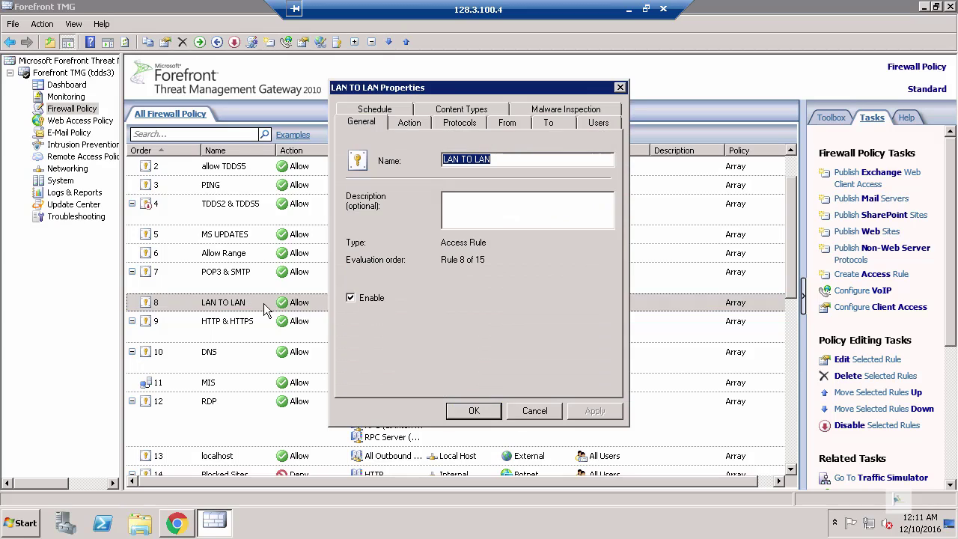
pyautogui.click(412, 124)
pyautogui.click(458, 126)
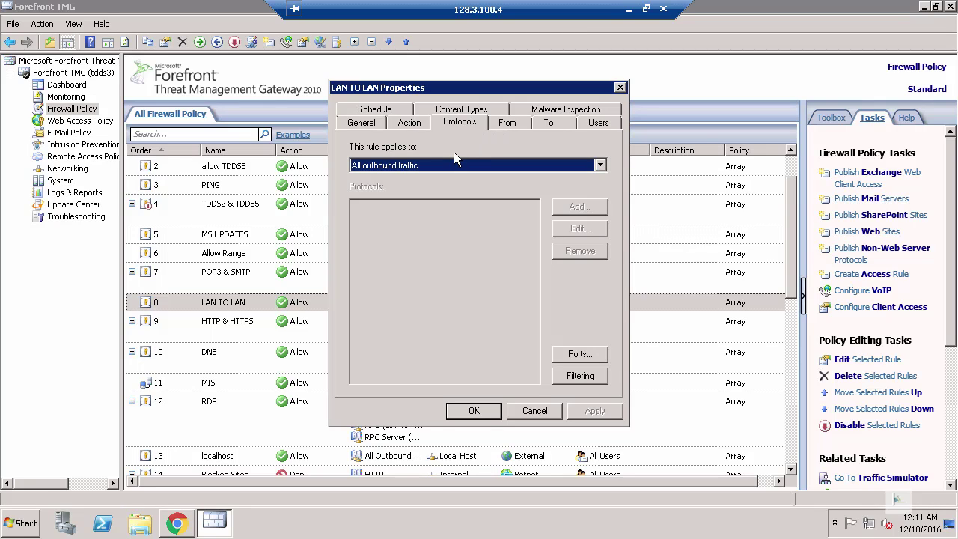
pyautogui.click(494, 127)
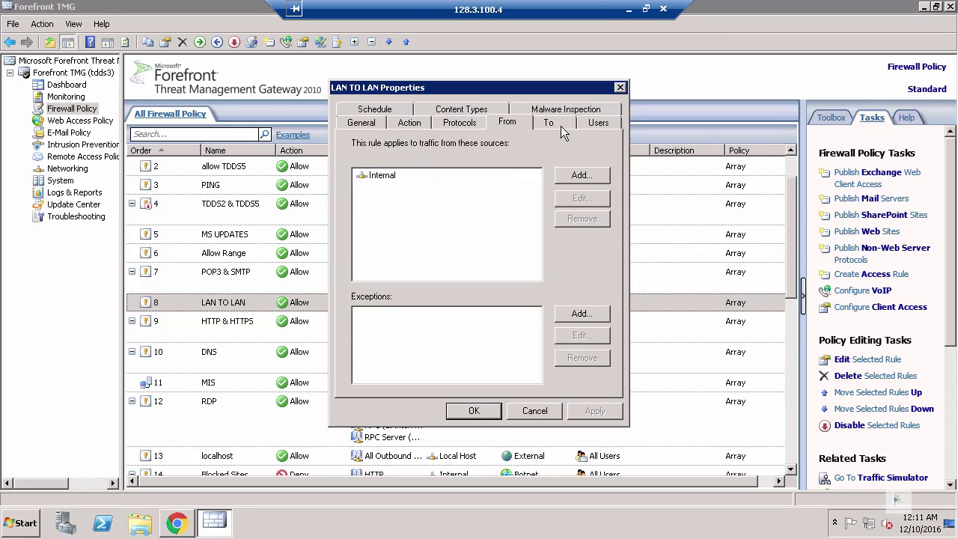
pyautogui.click(564, 126)
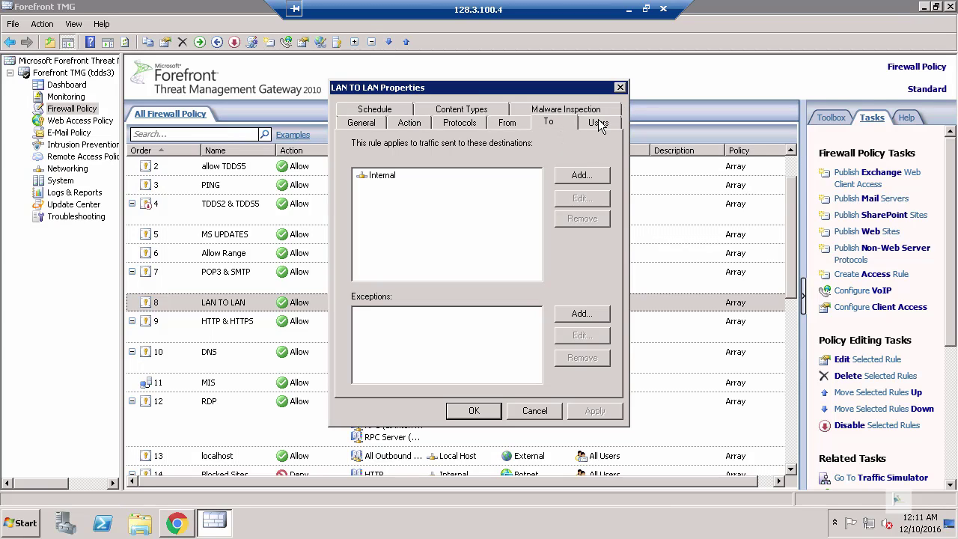
pyautogui.click(599, 122)
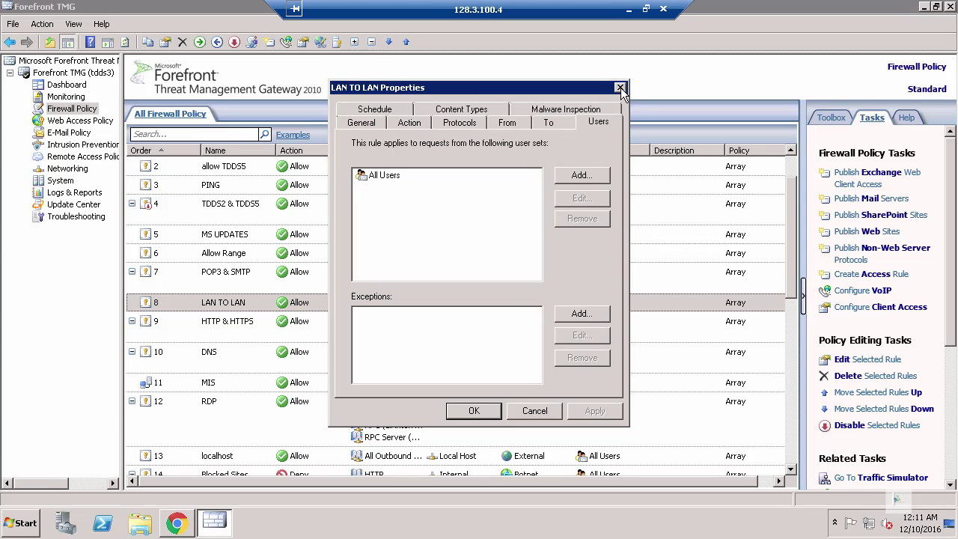
pyautogui.click(503, 184)
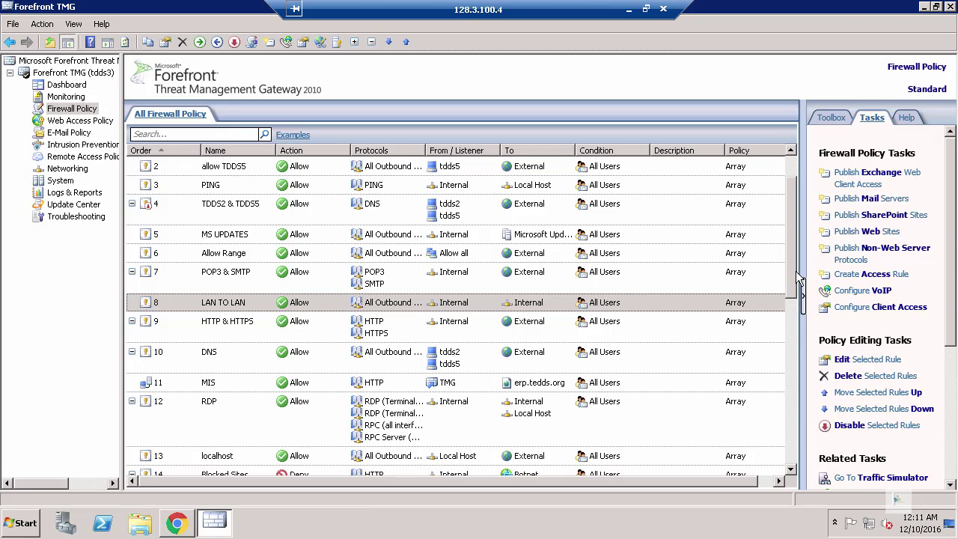
# Open the RDP rule's properties and review its action, selected protocols, traffic sources and destinations
pyautogui.moveTo(796, 273); pyautogui.dragTo(791, 323)
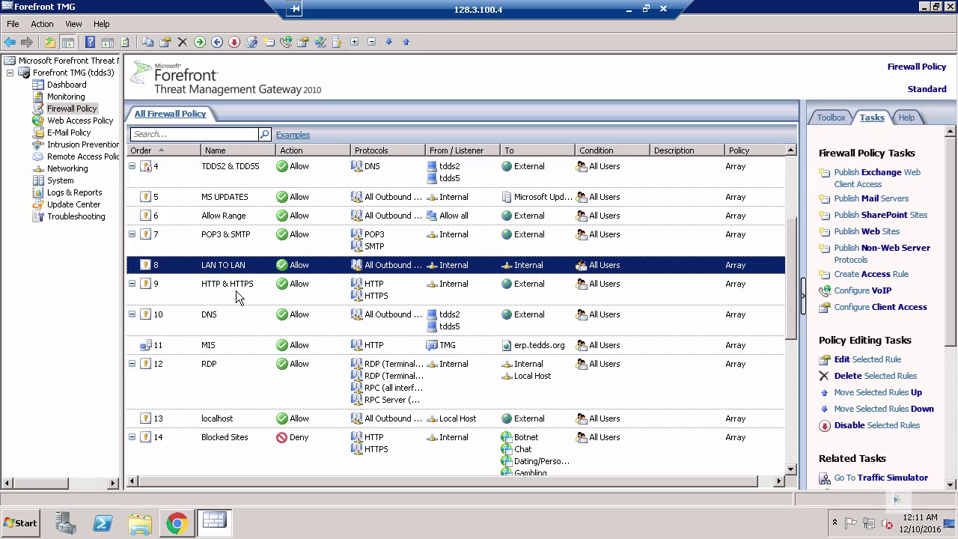
pyautogui.click(240, 366)
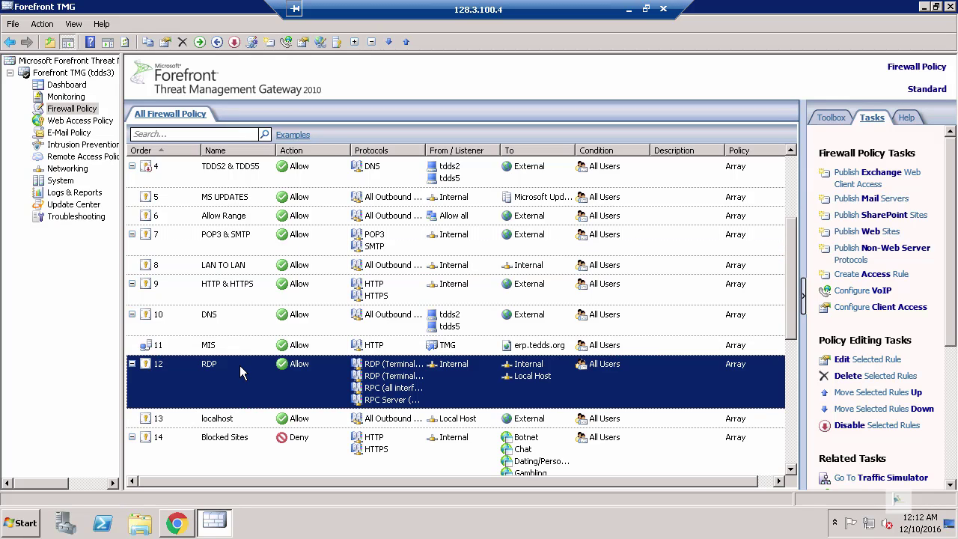
pyautogui.doubleClick(240, 365)
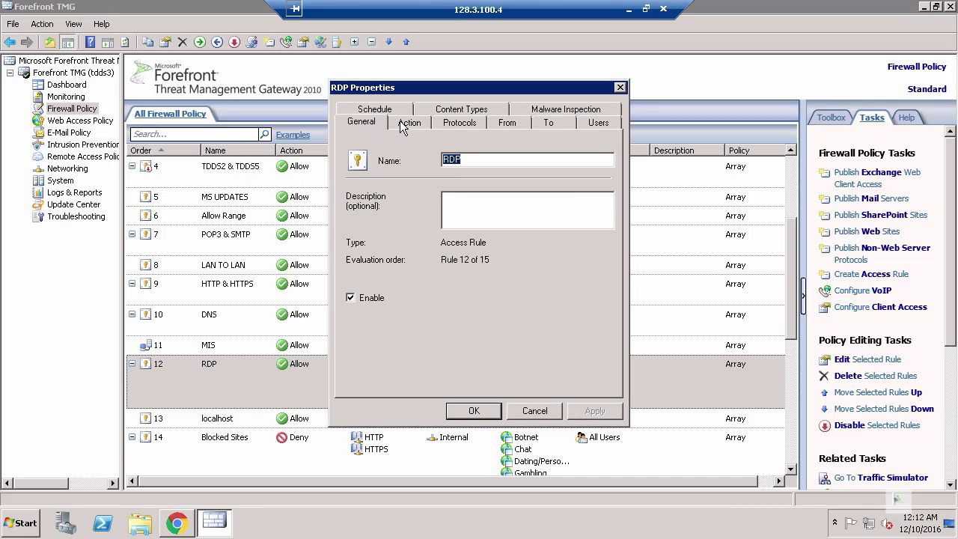
pyautogui.click(409, 124)
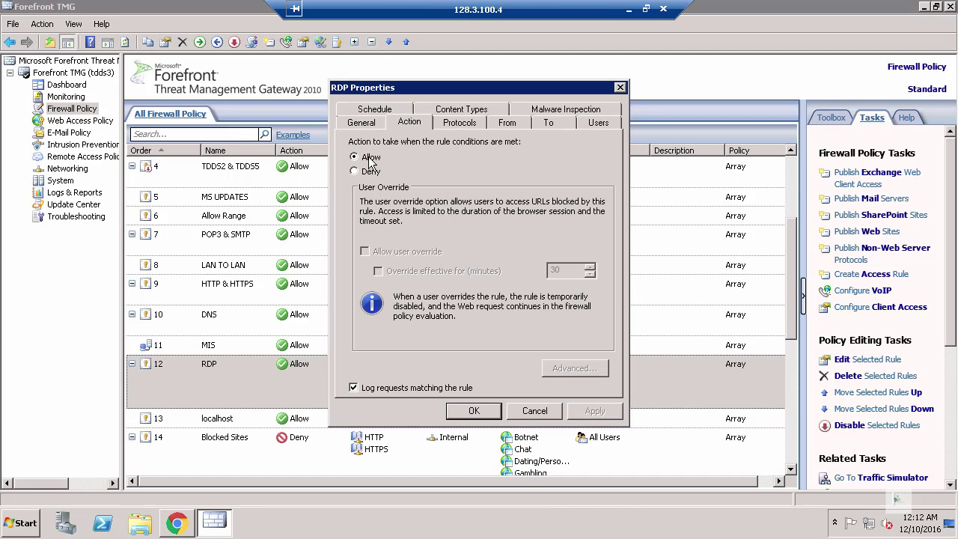
pyautogui.click(463, 126)
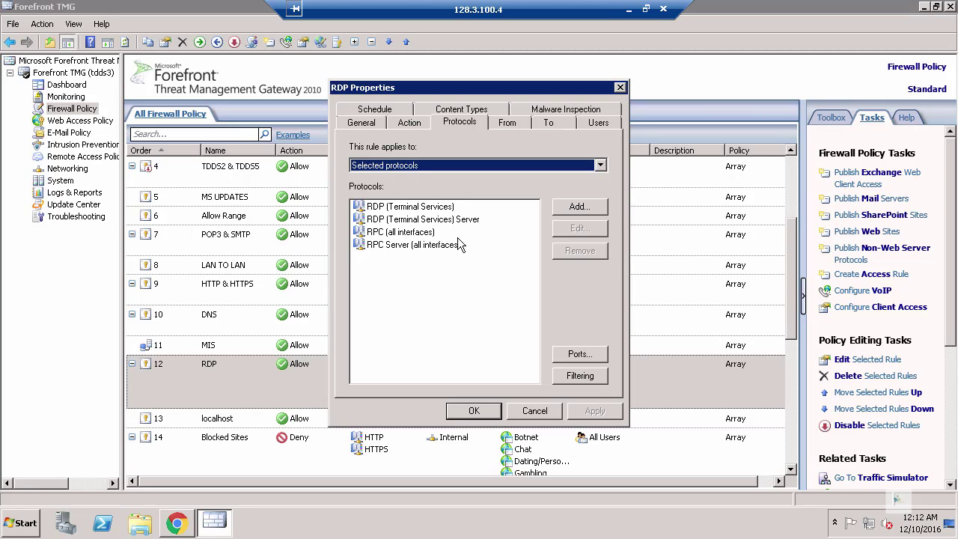
pyautogui.click(509, 127)
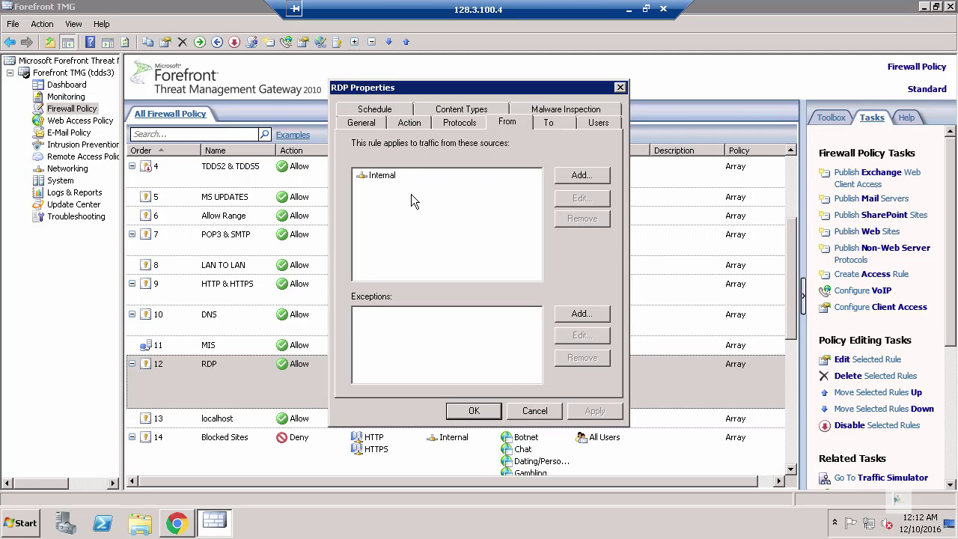
pyautogui.click(550, 127)
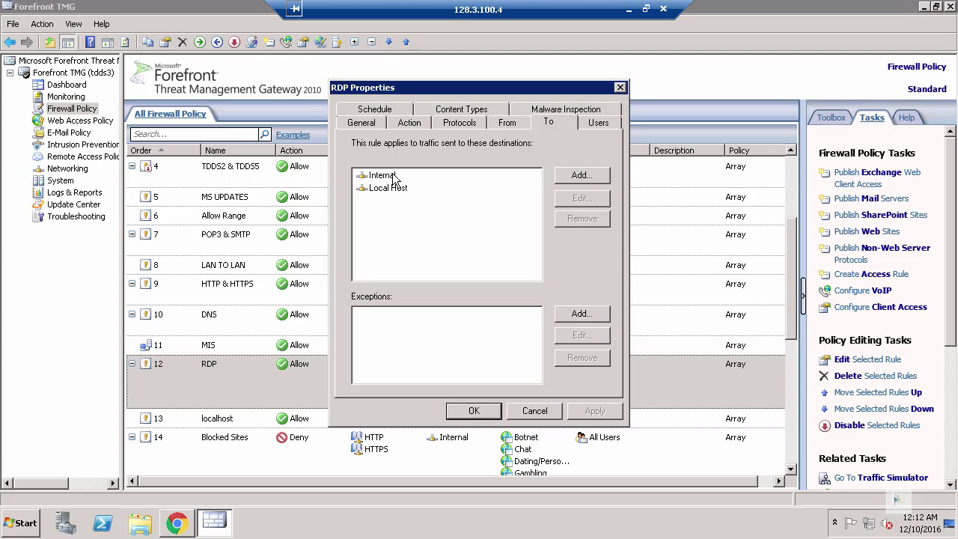
# Look at the network entities available as RDP rule destinations without adding any, check its user sets, and close the properties
pyautogui.click(391, 176)
pyautogui.click(584, 176)
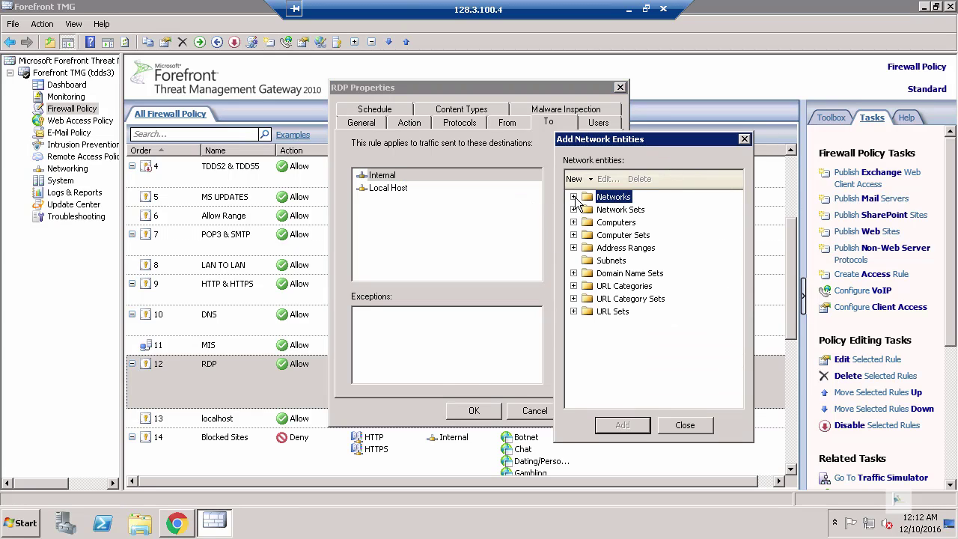
pyautogui.click(573, 198)
pyautogui.click(573, 197)
pyautogui.click(745, 141)
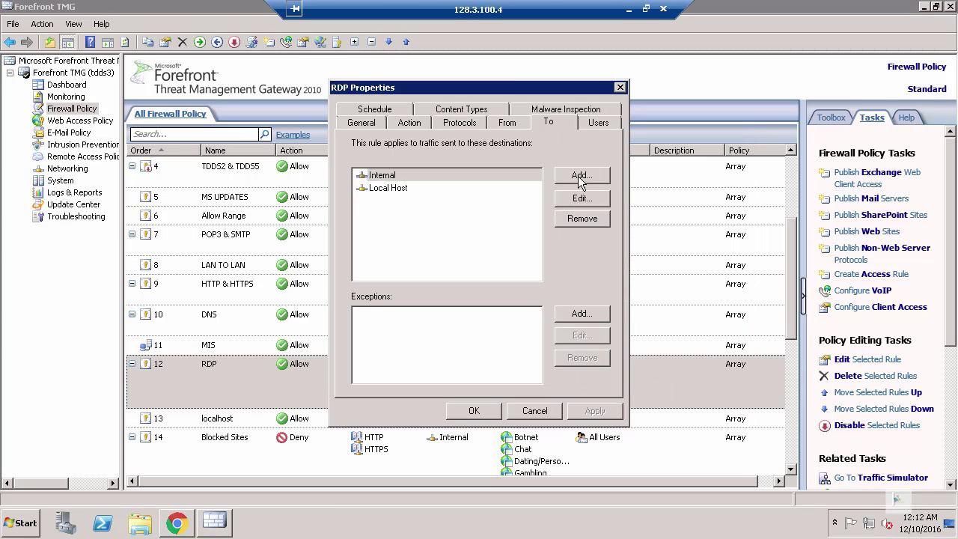
pyautogui.click(604, 122)
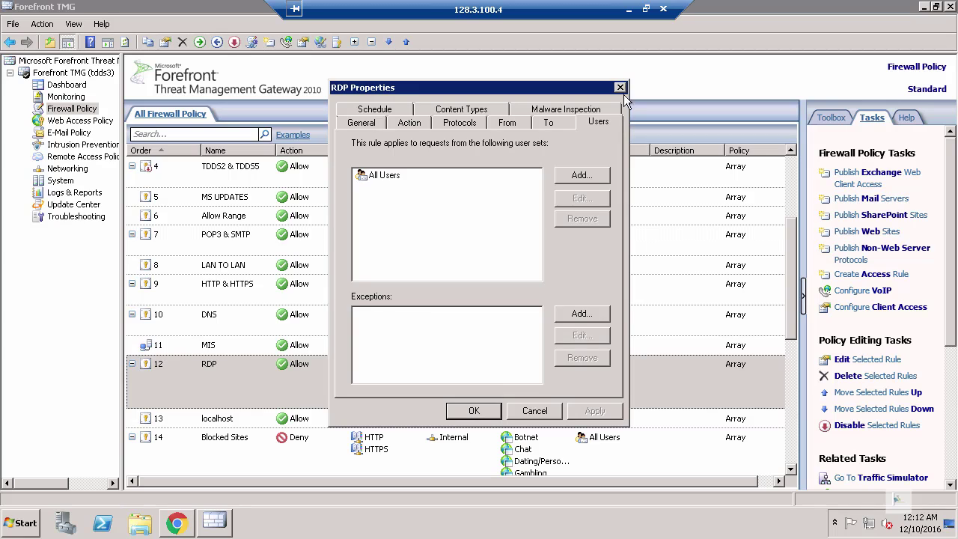
pyautogui.click(620, 88)
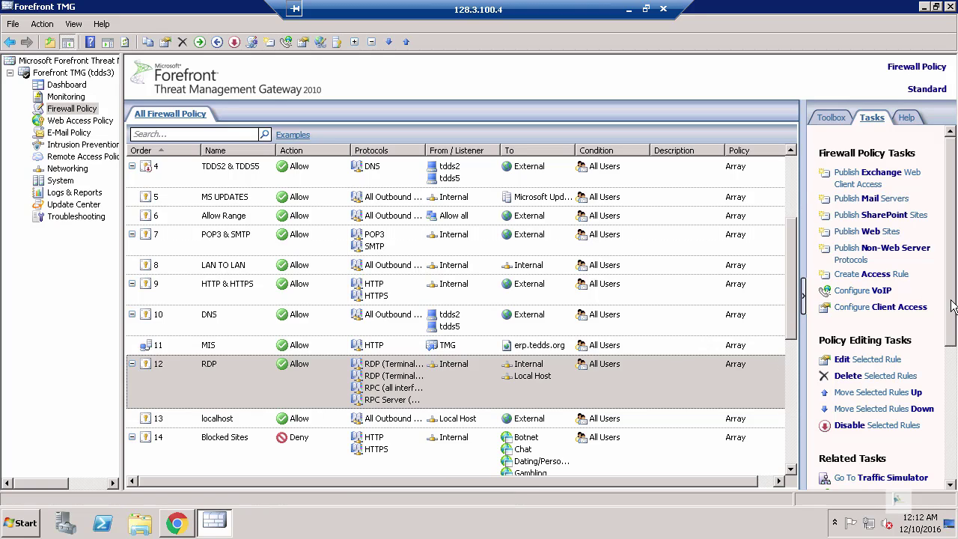
# Display the protocol definitions available for firewall rules and expand the Remote Terminal group
pyautogui.click(830, 120)
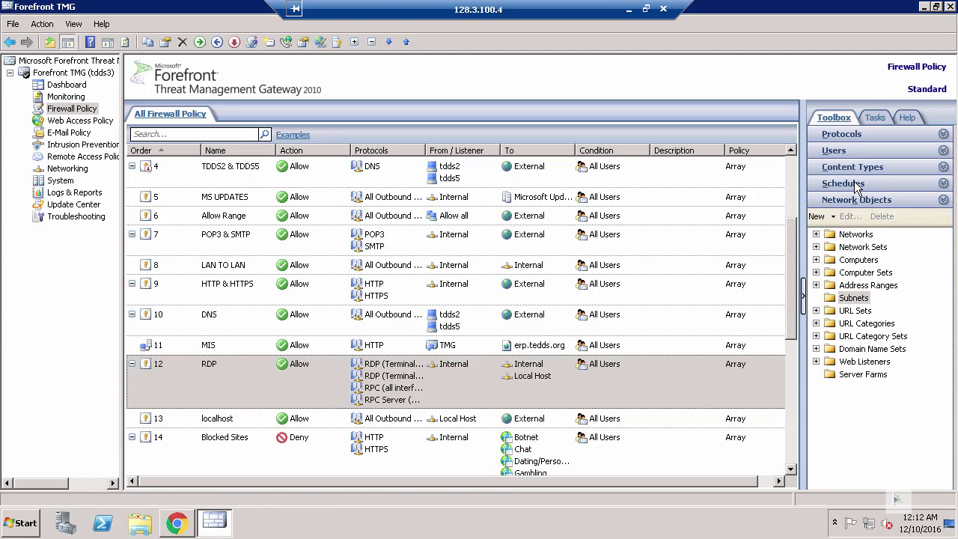
pyautogui.click(842, 134)
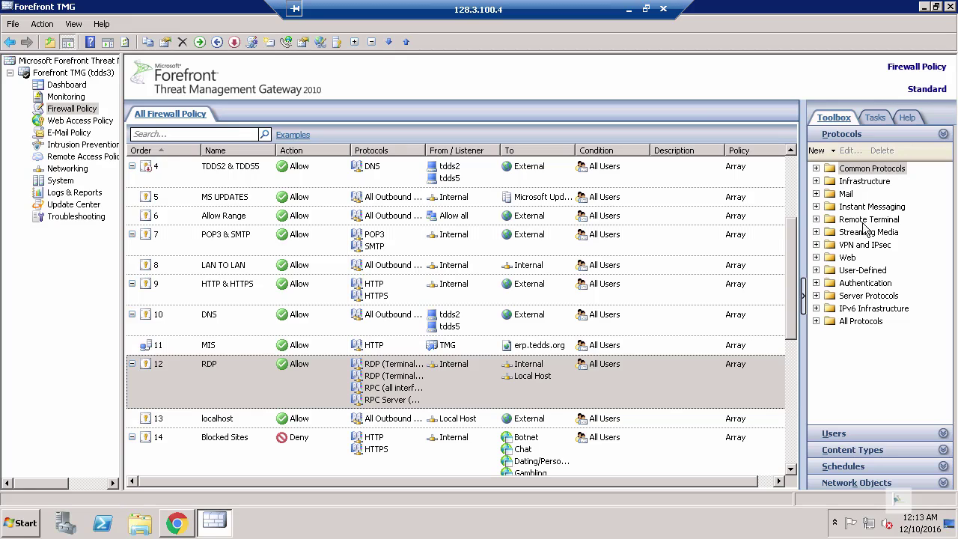
pyautogui.click(816, 219)
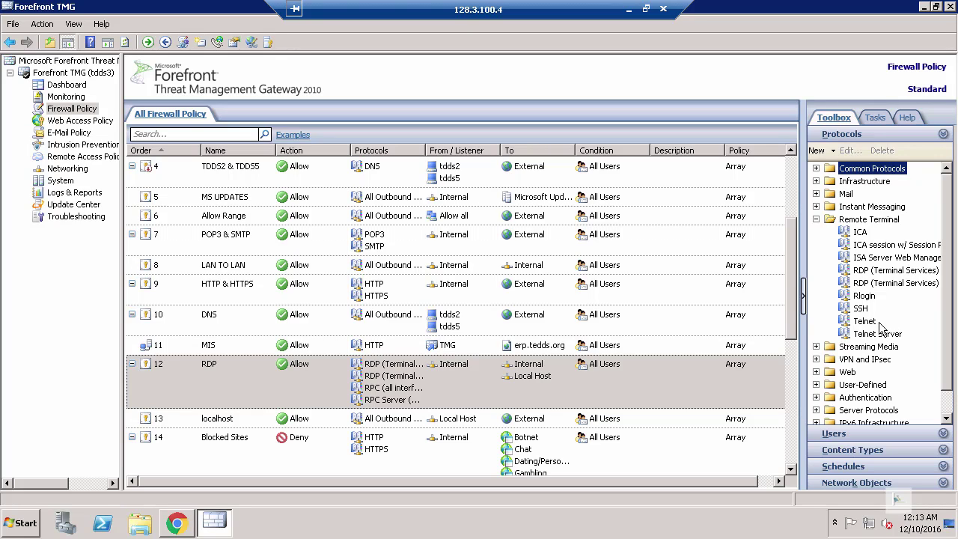
# Review the connection parameters of the RDP (Terminal Services) and ICA session w/ Session Reliability enabled protocols, closing each without changes
pyautogui.doubleClick(890, 274)
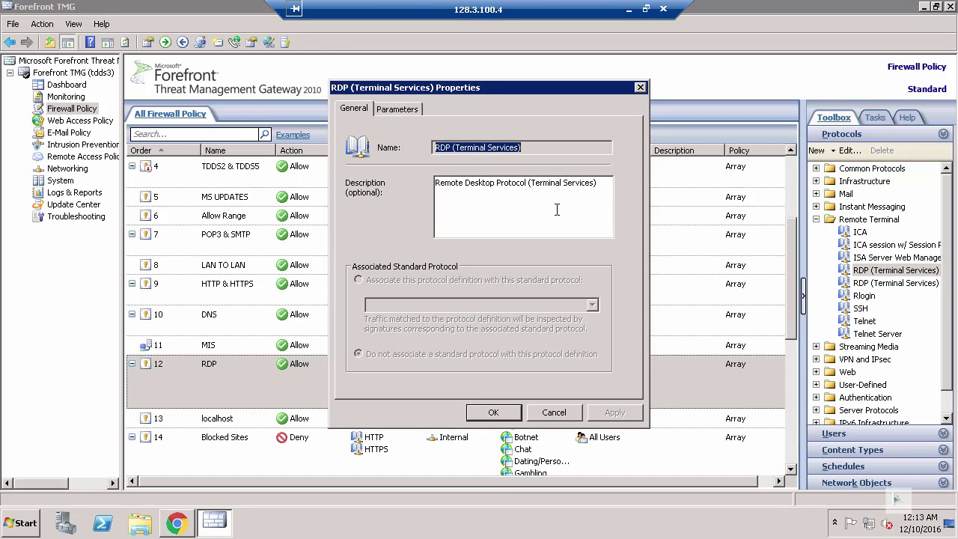
pyautogui.click(396, 109)
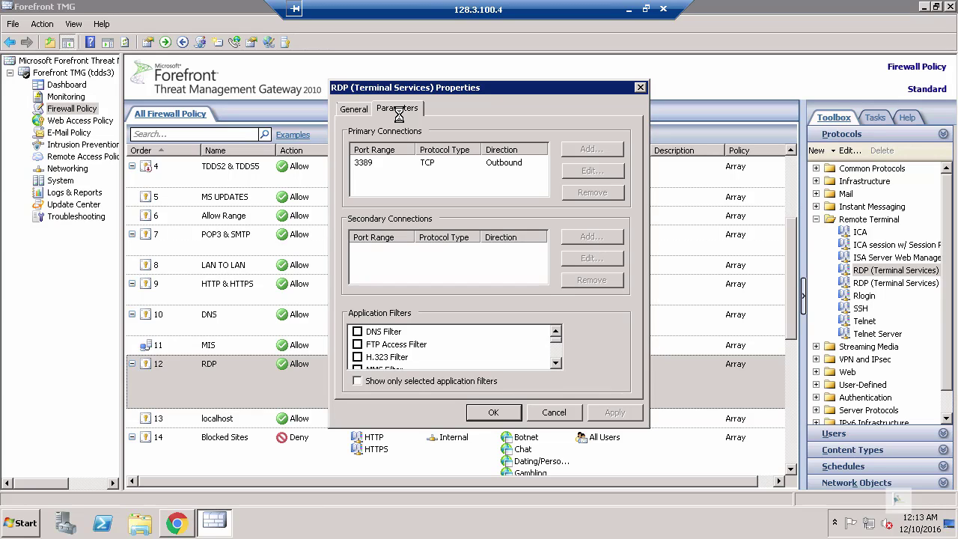
pyautogui.click(641, 88)
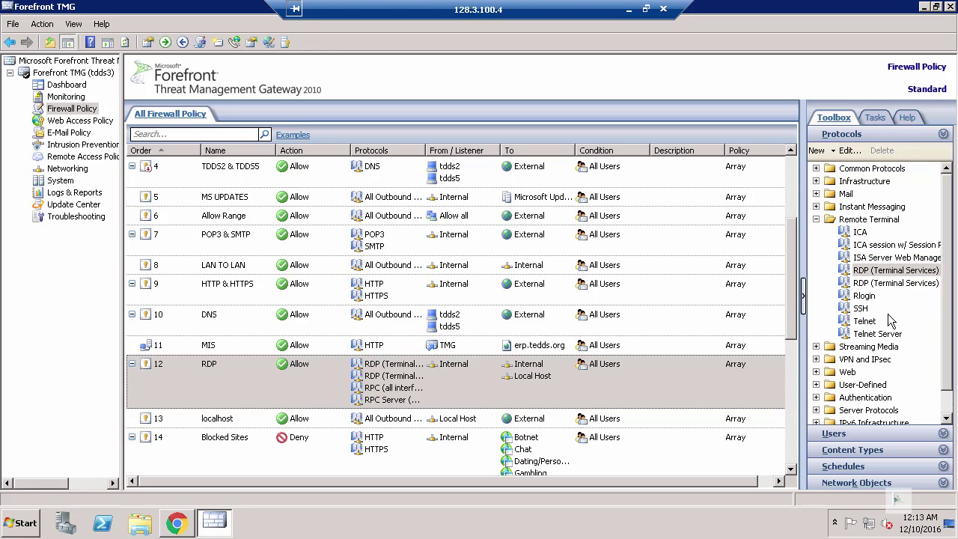
pyautogui.doubleClick(883, 246)
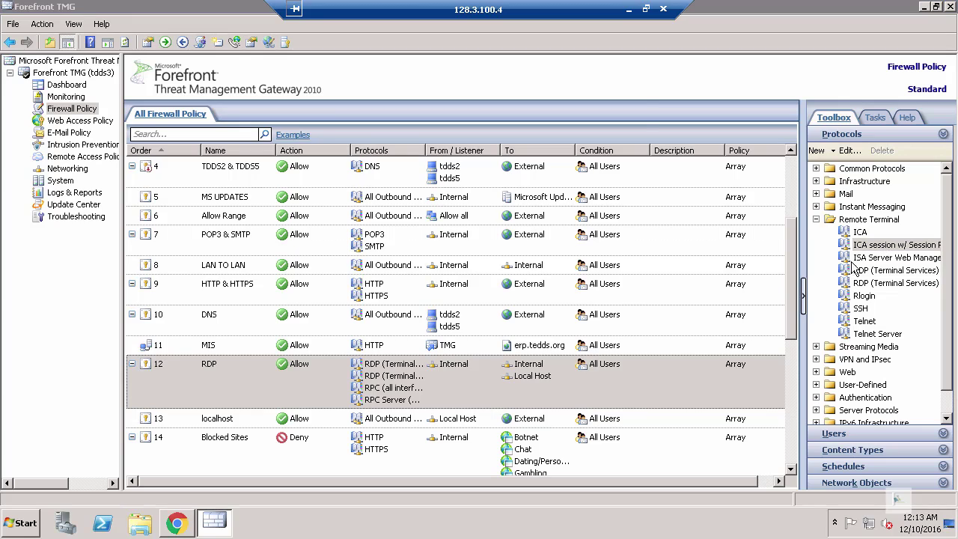
pyautogui.click(399, 110)
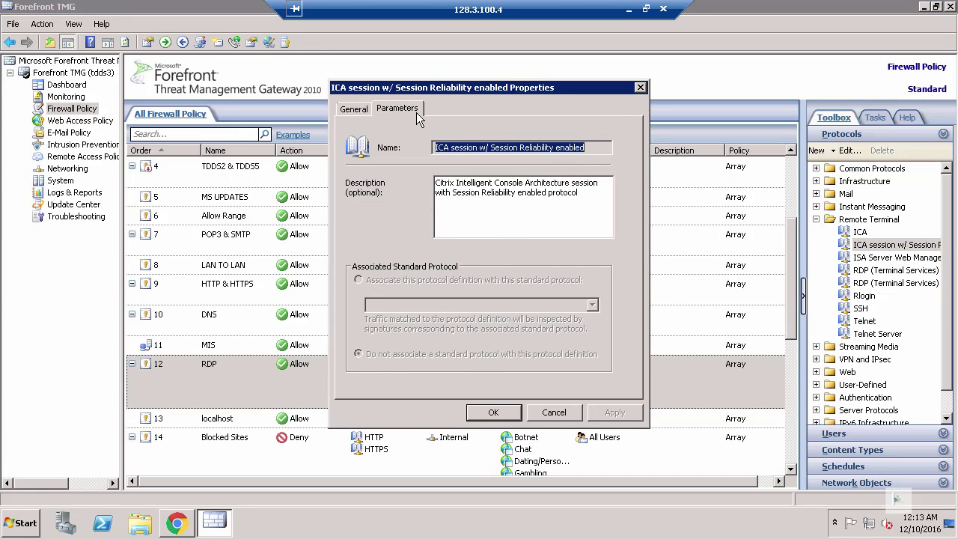
pyautogui.click(641, 87)
# Review the connection parameters of the RDP (Terminal Services) Server and ICA protocols without changes, and collapse the Remote Terminal group
pyautogui.doubleClick(893, 283)
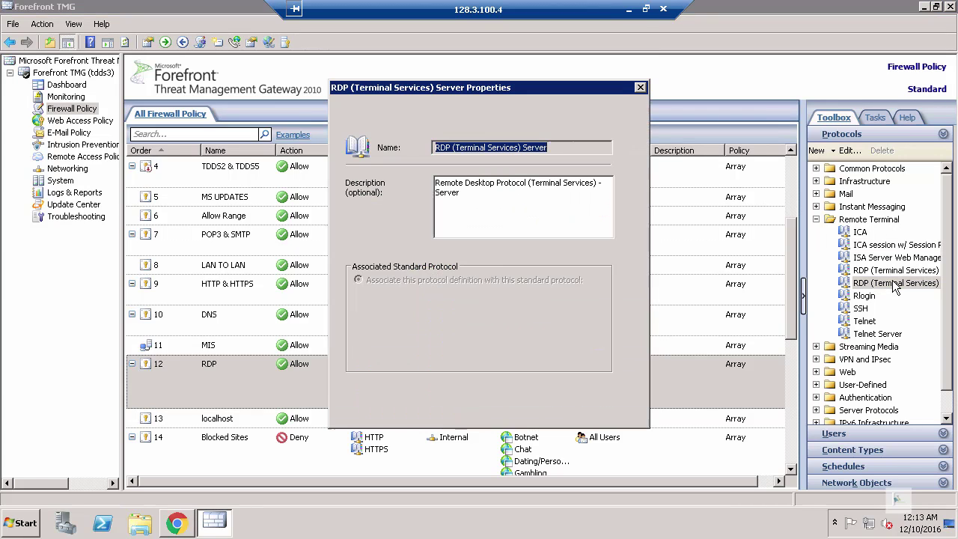
pyautogui.click(399, 111)
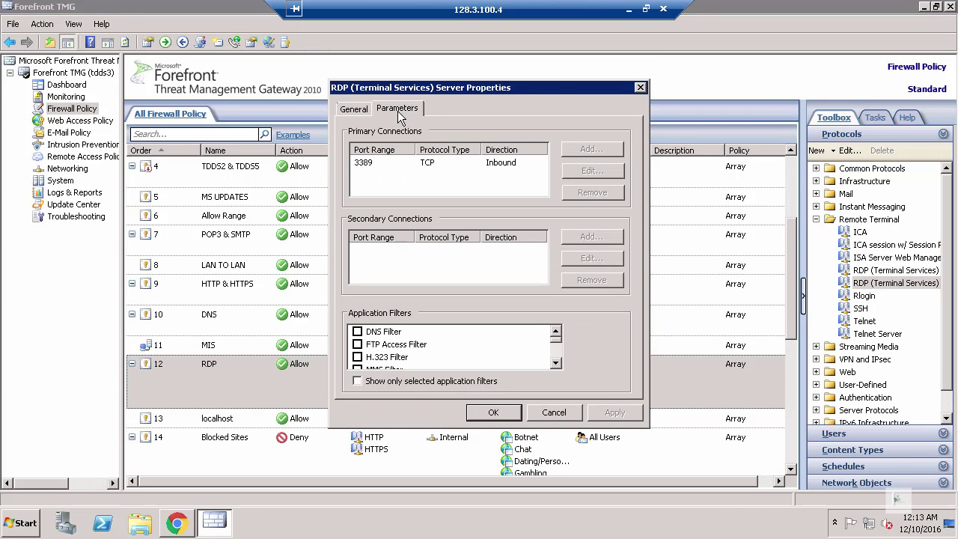
pyautogui.click(640, 88)
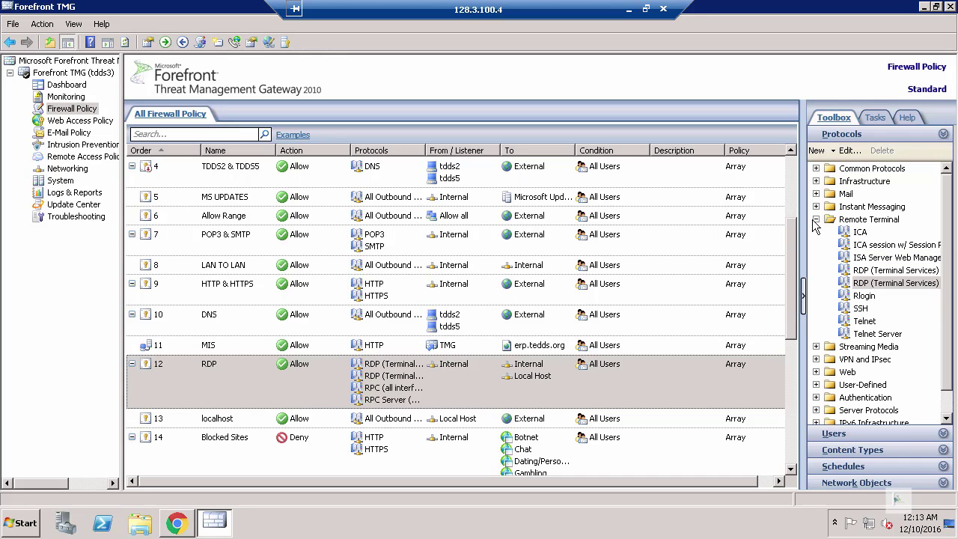
pyautogui.doubleClick(861, 238)
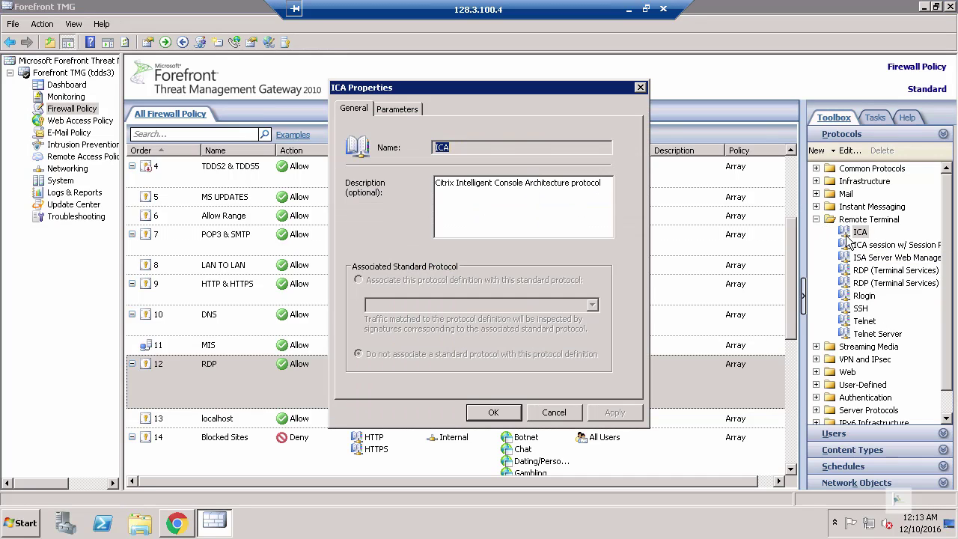
pyautogui.hotkey('ctrl', 'Tab')
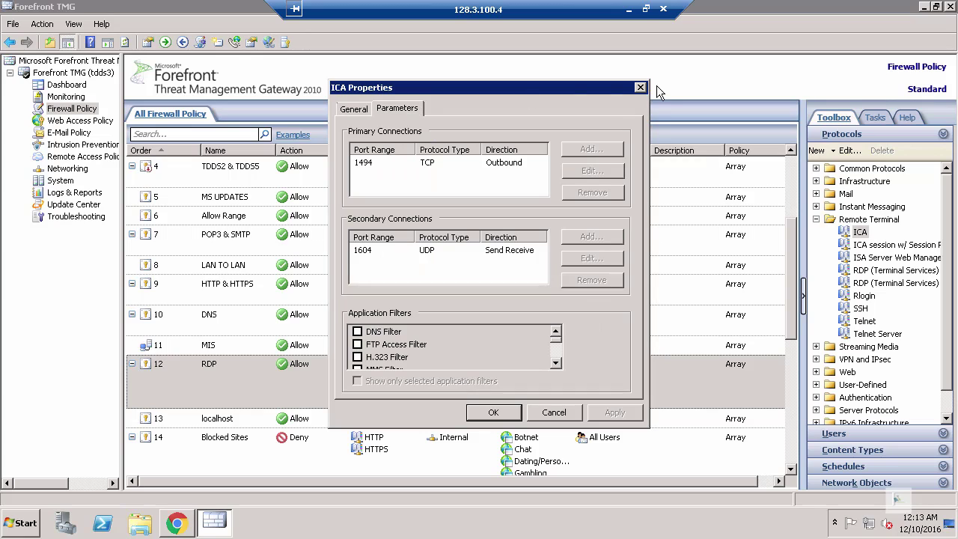
pyautogui.click(641, 89)
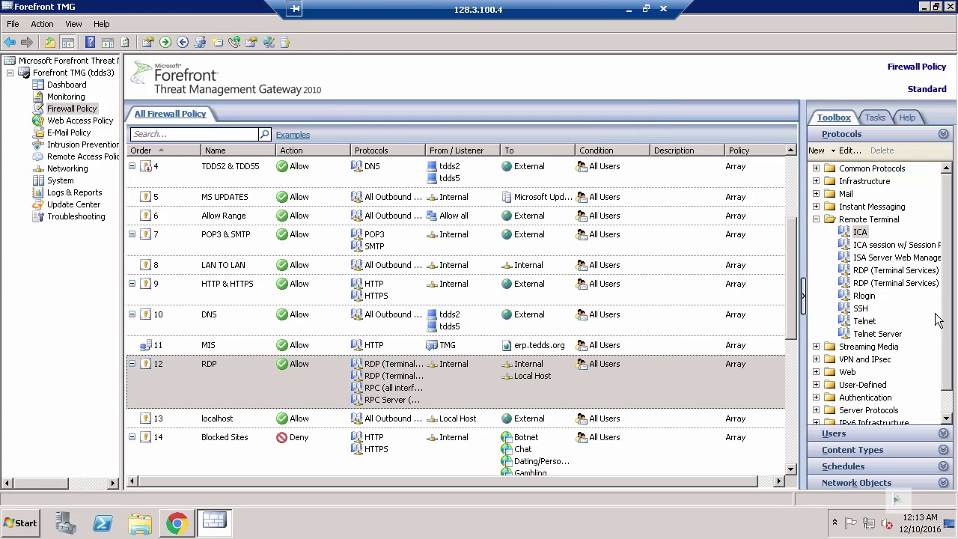
pyautogui.click(816, 219)
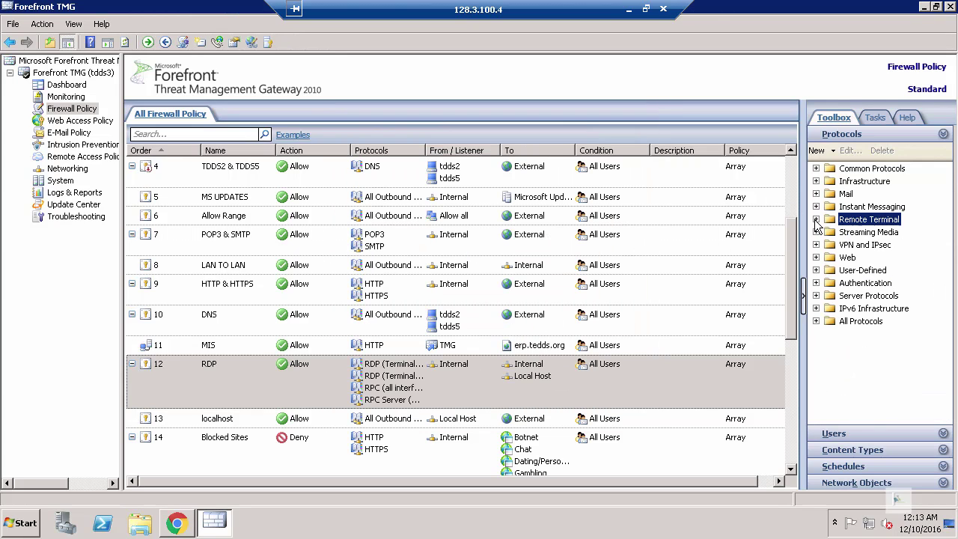
# Look through the available firewall policy tasks, including the policy editing and related tasks
pyautogui.click(875, 120)
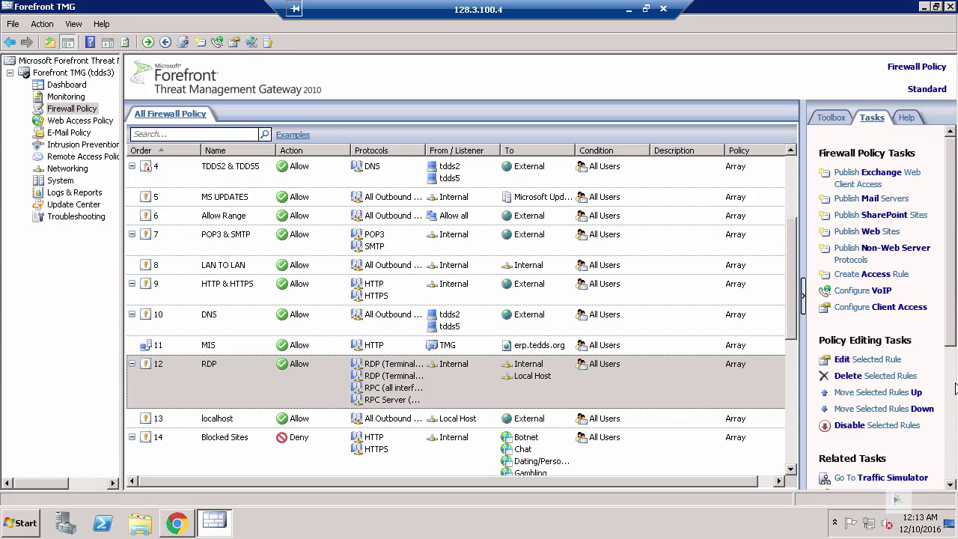
pyautogui.scroll(-3, 956, 385)
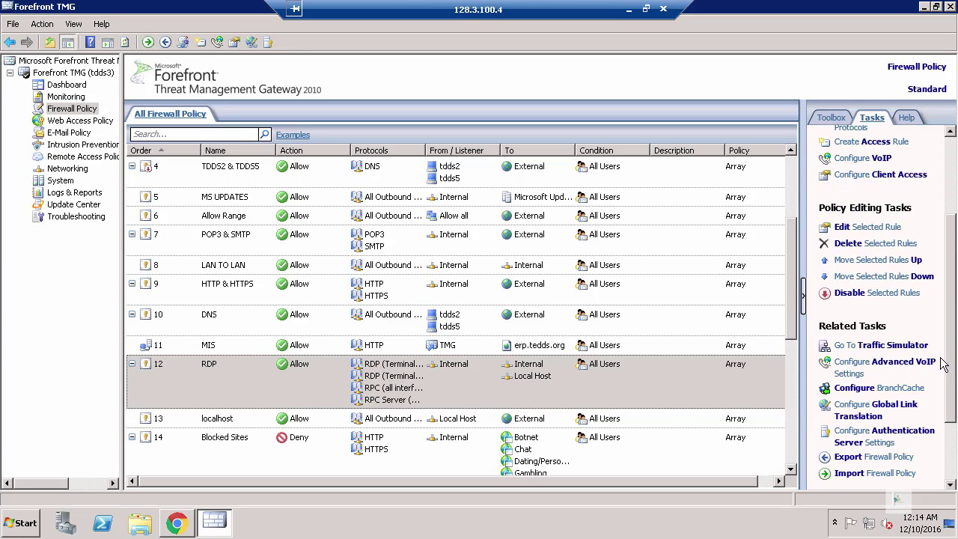
pyautogui.scroll(3, 956, 366)
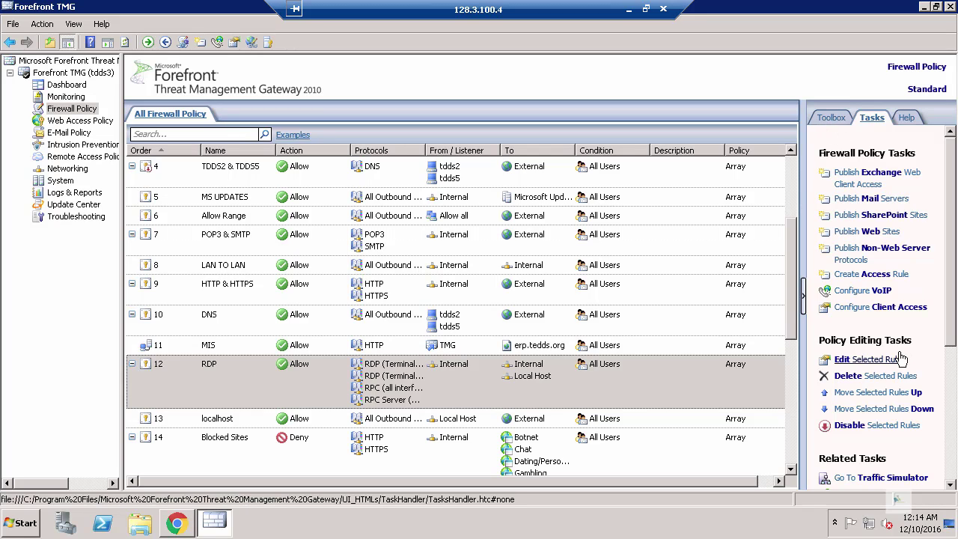
# Browse the toolbox's user sets, content types, schedules and network objects
pyautogui.click(831, 117)
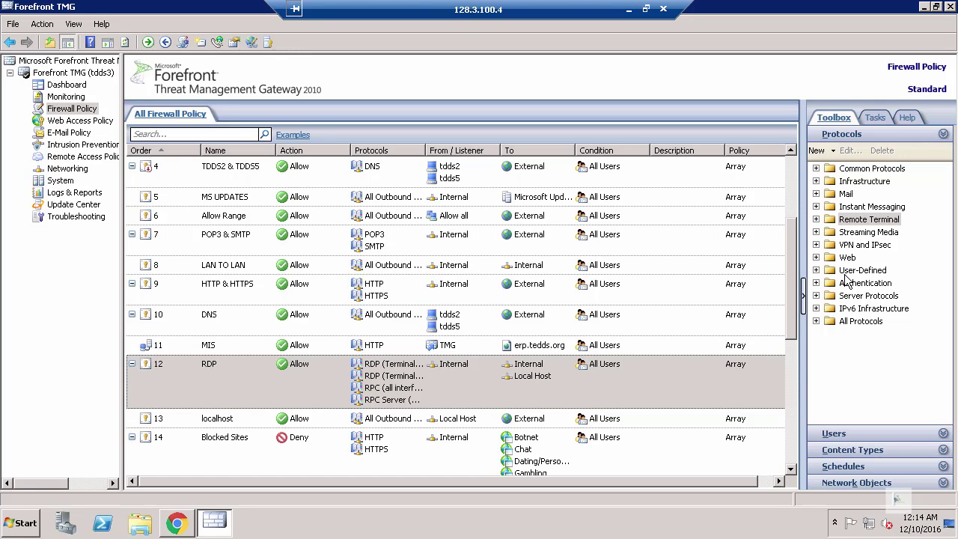
pyautogui.click(861, 434)
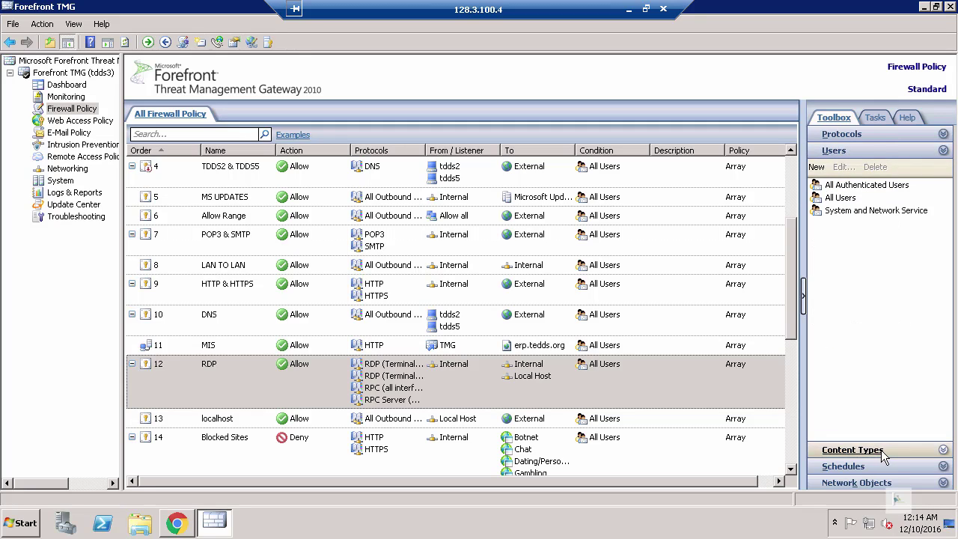
pyautogui.click(880, 452)
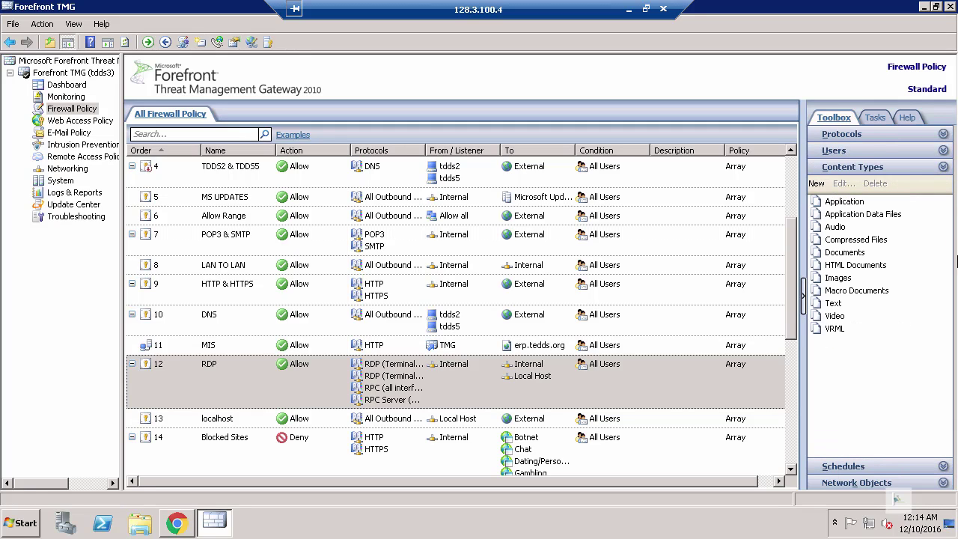
pyautogui.click(876, 467)
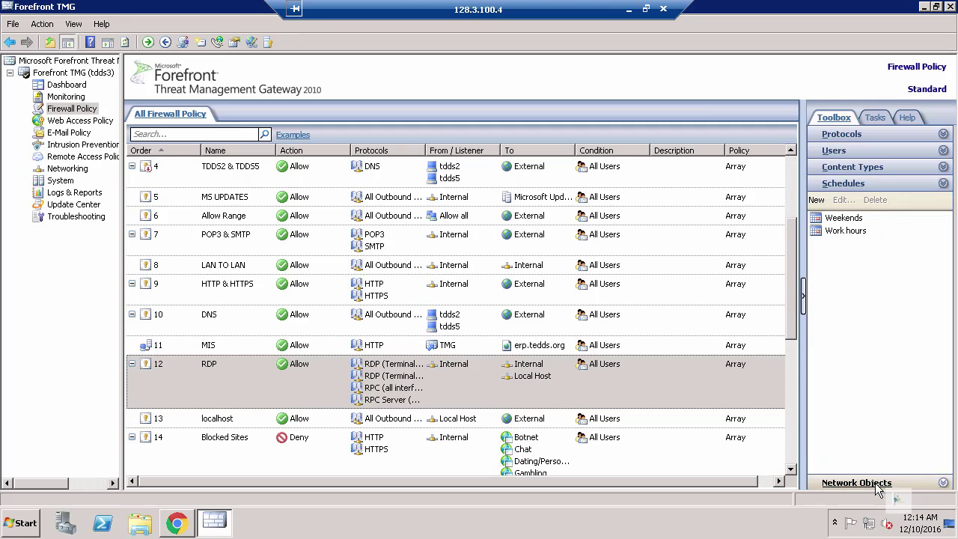
pyautogui.click(877, 485)
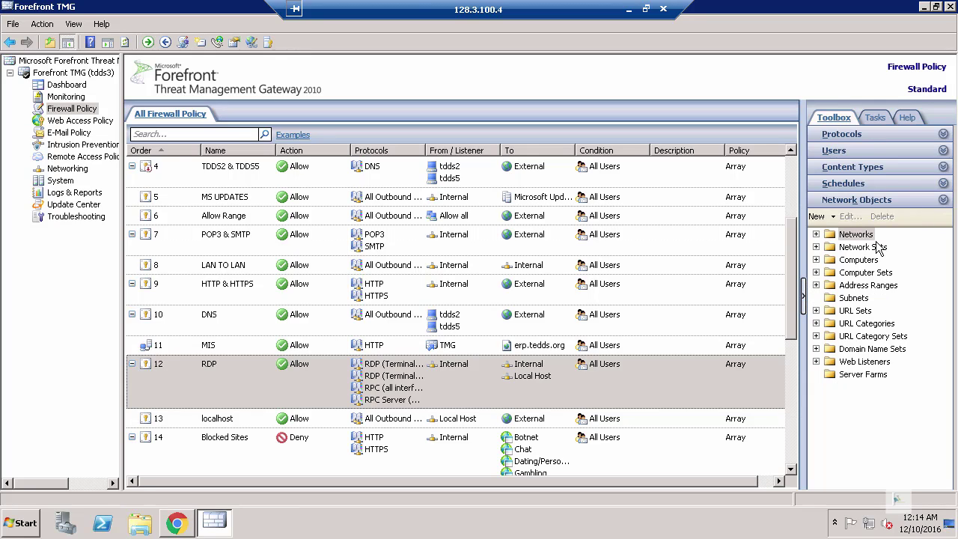
# Compare the toolbox's protocol groups with its network objects, and look over the Remote Terminal protocols again before collapsing the group
pyautogui.click(861, 142)
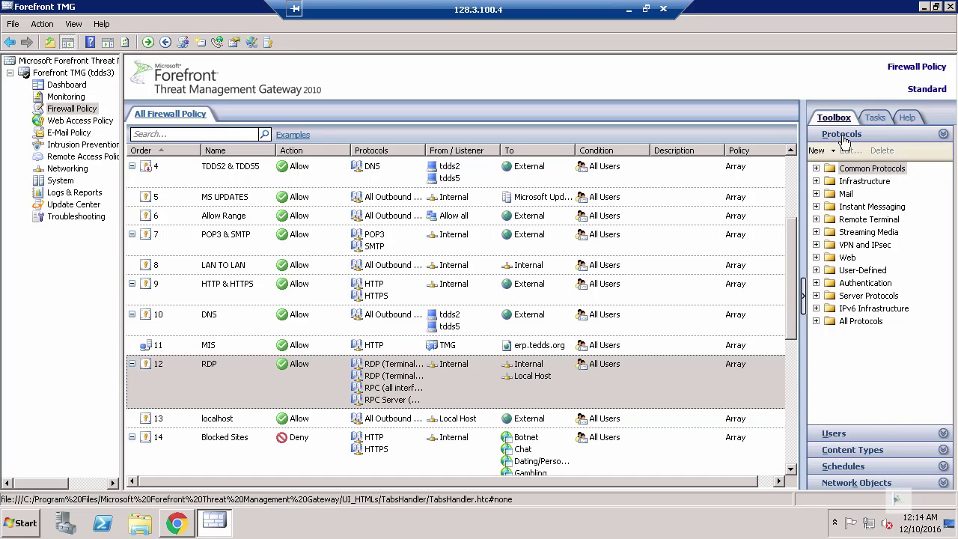
pyautogui.click(886, 482)
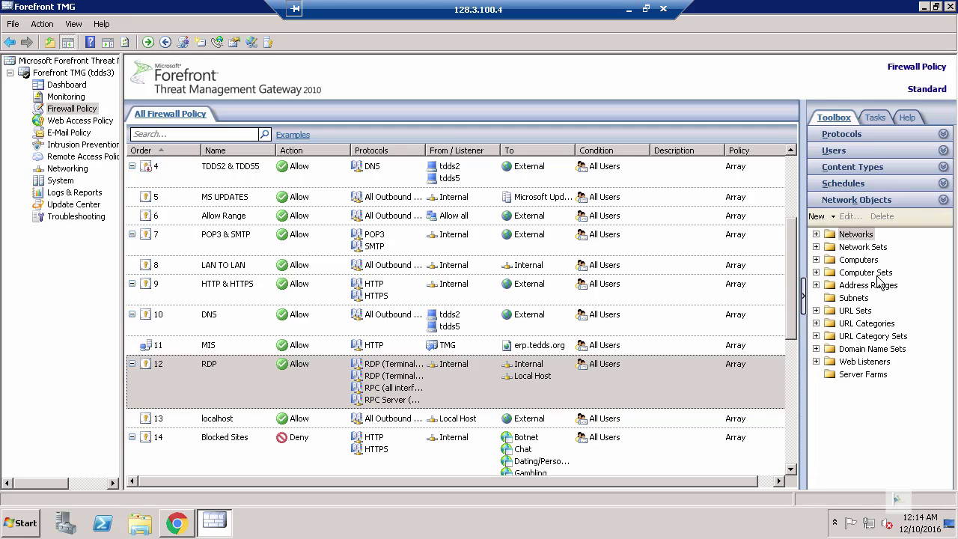
pyautogui.click(853, 135)
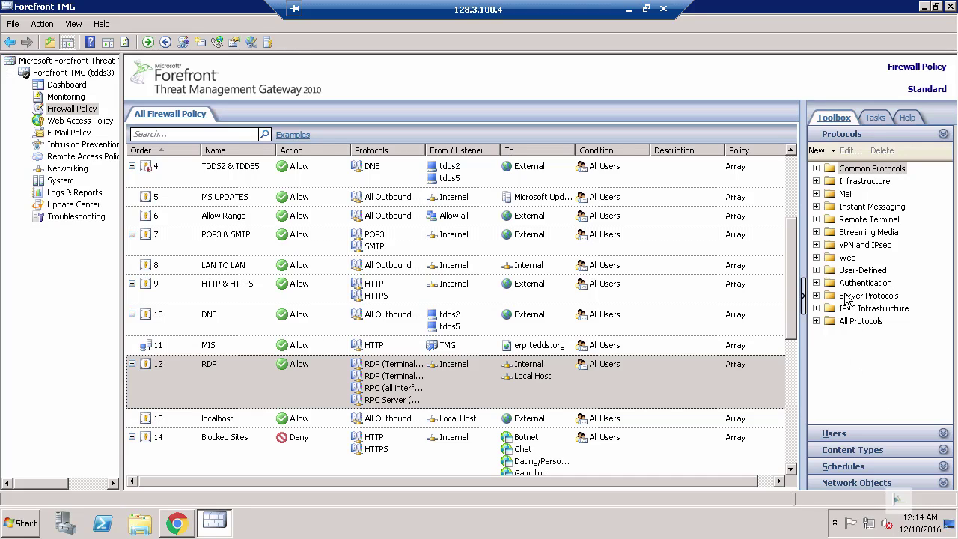
pyautogui.click(817, 219)
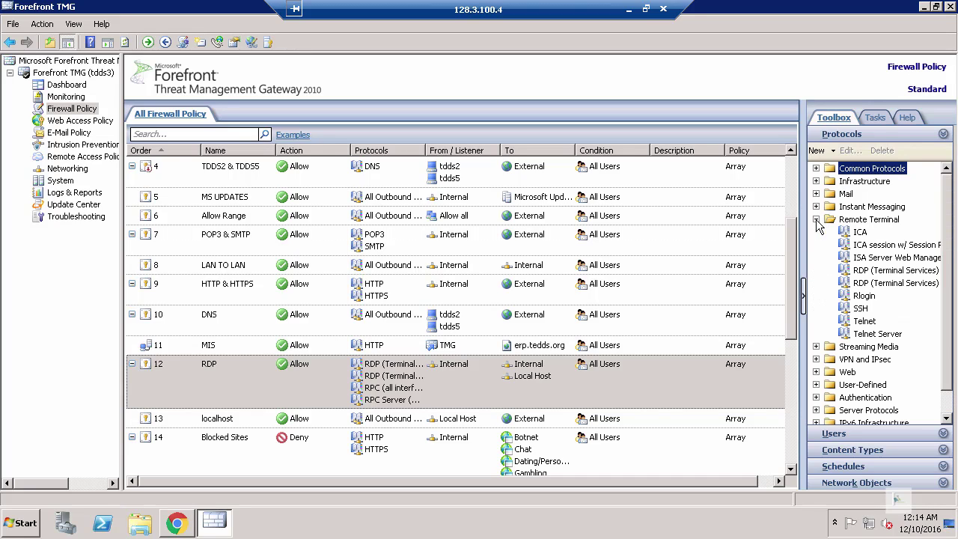
pyautogui.click(862, 287)
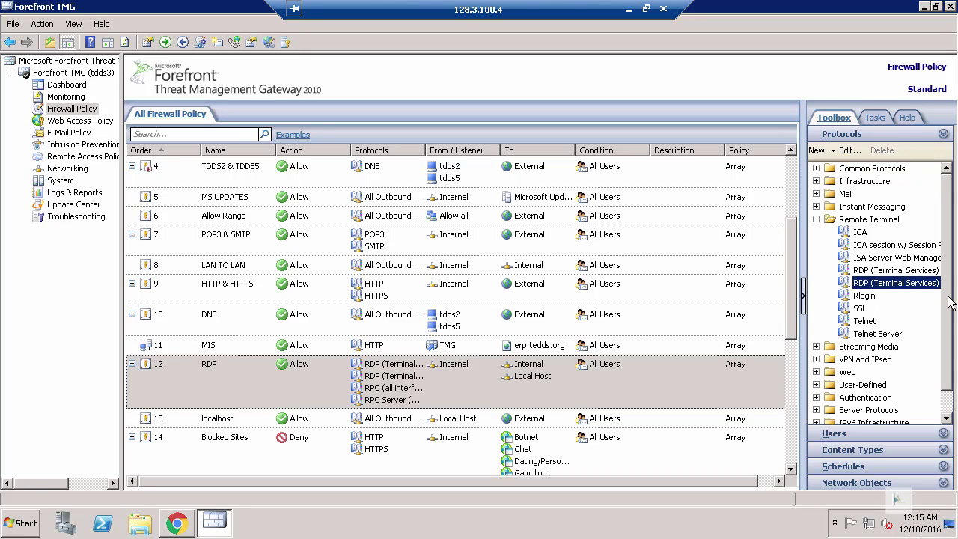
pyautogui.moveTo(949, 296); pyautogui.dragTo(949, 368)
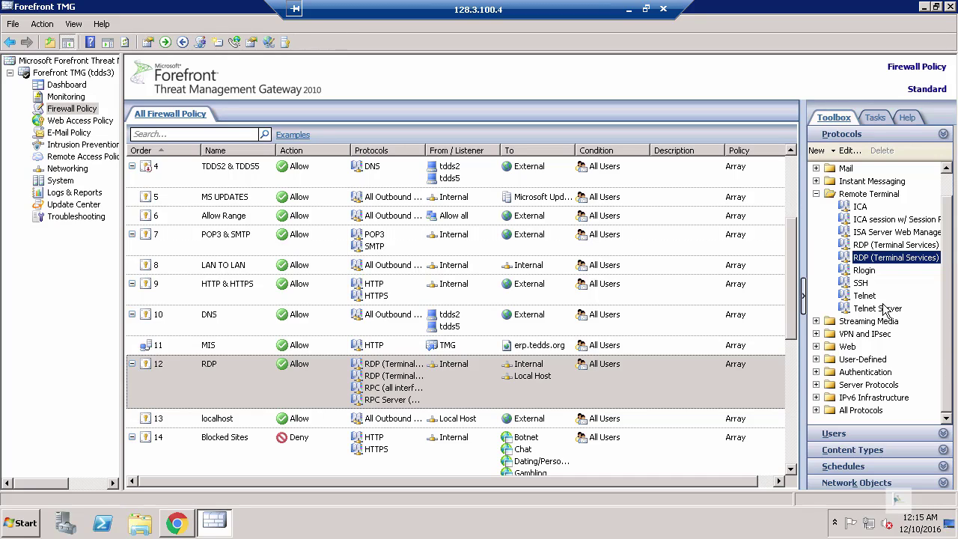
pyautogui.click(816, 194)
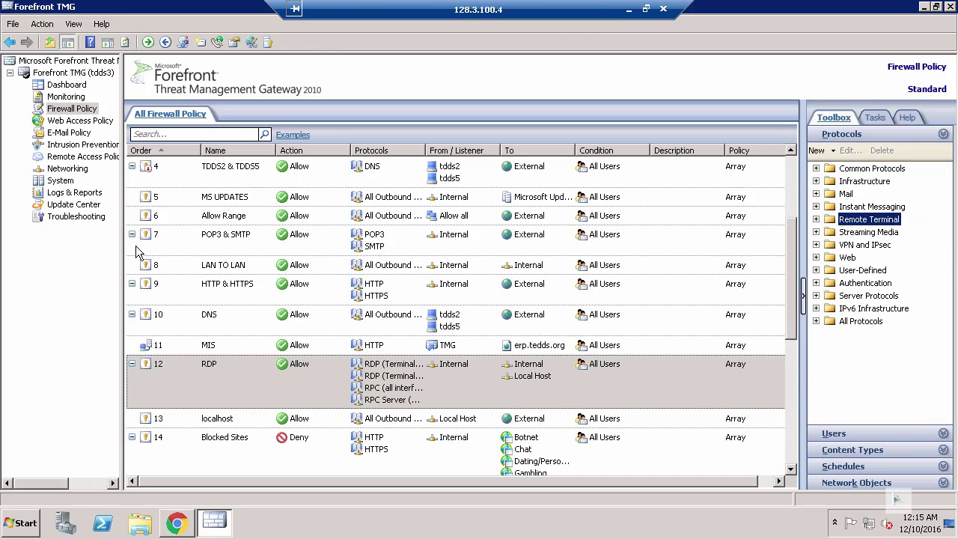
# Select Remote Access Policy (VPN), return to Firewall Policy, and look over the rule list
pyautogui.click(90, 158)
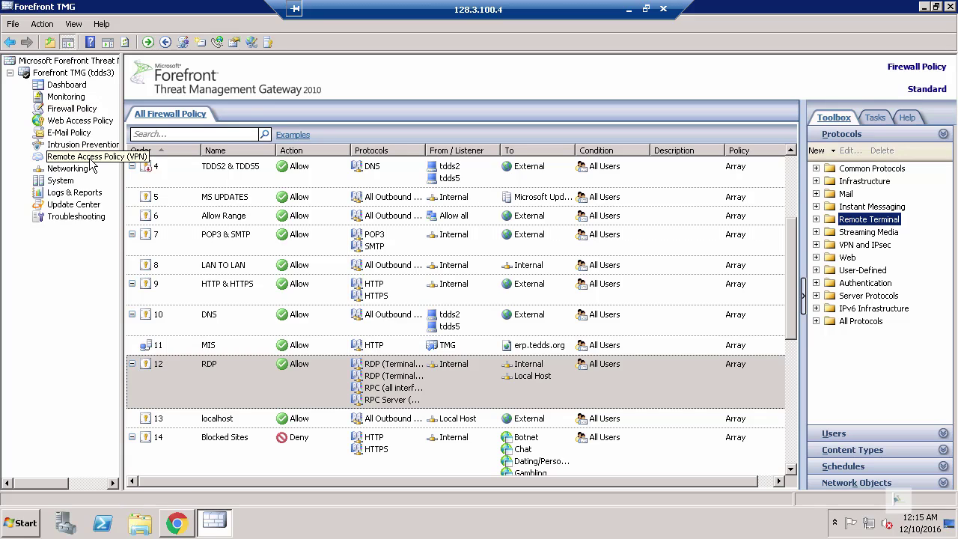
pyautogui.click(75, 111)
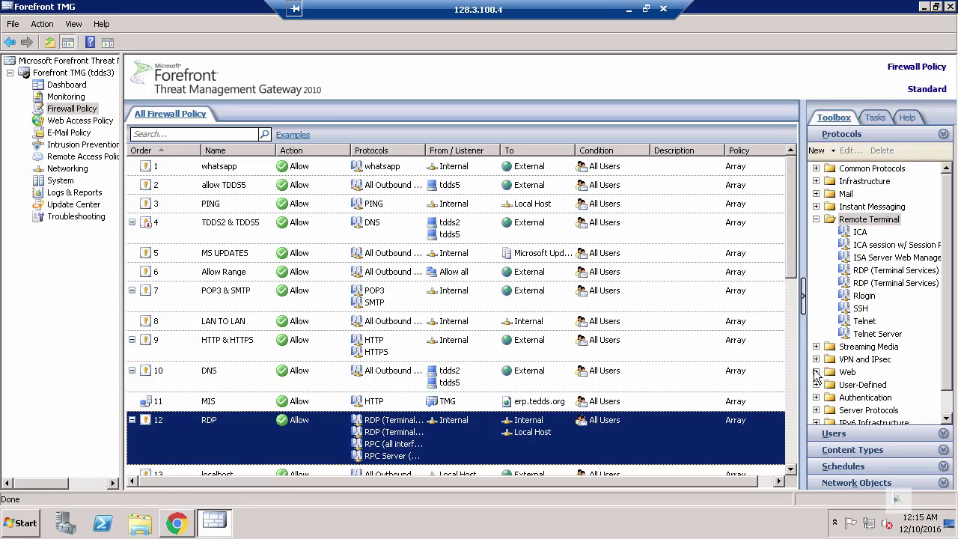
pyautogui.scroll(-2, 794, 277)
pyautogui.scroll(2, 795, 268)
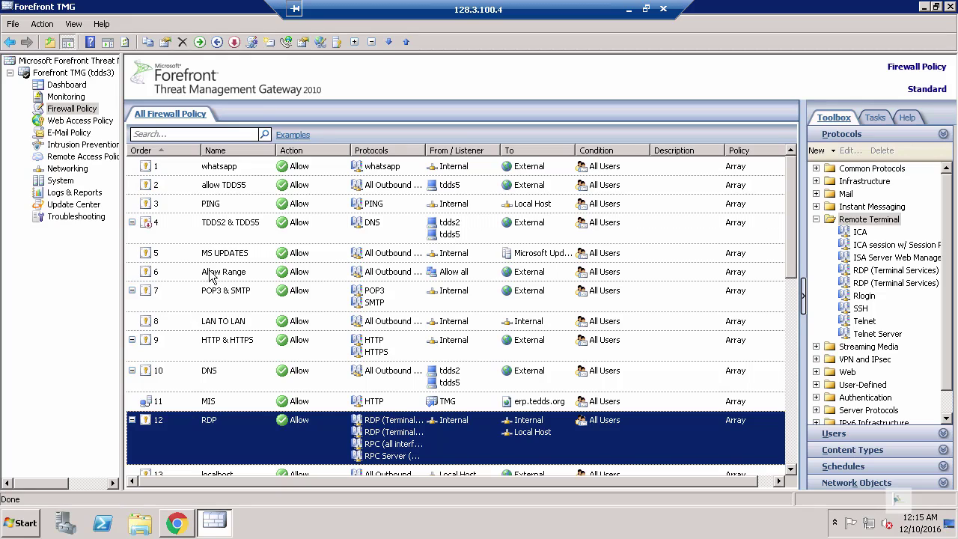
# Open the POP3 & SMTP rule's properties and review its action, POP3 and SMTP protocols, traffic sources and destinations
pyautogui.click(238, 303)
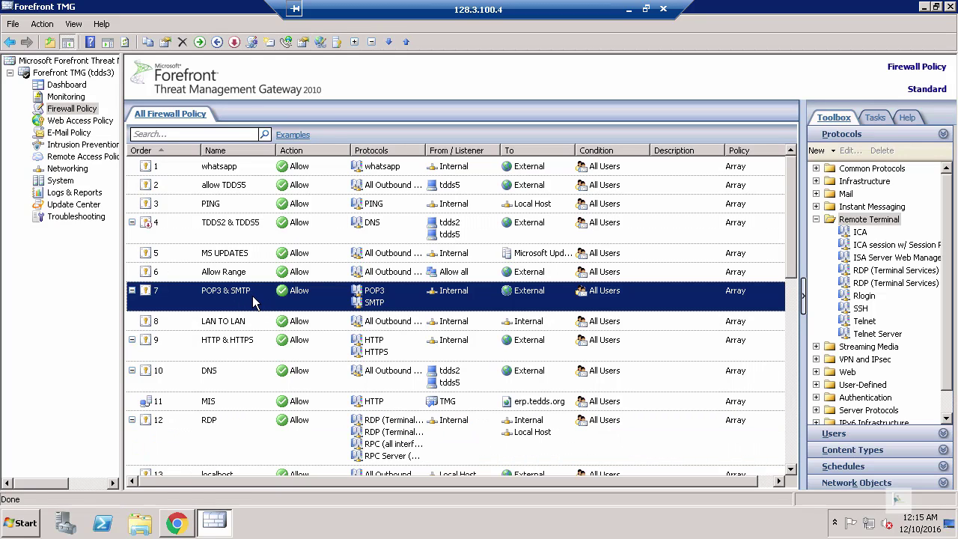
pyautogui.doubleClick(253, 297)
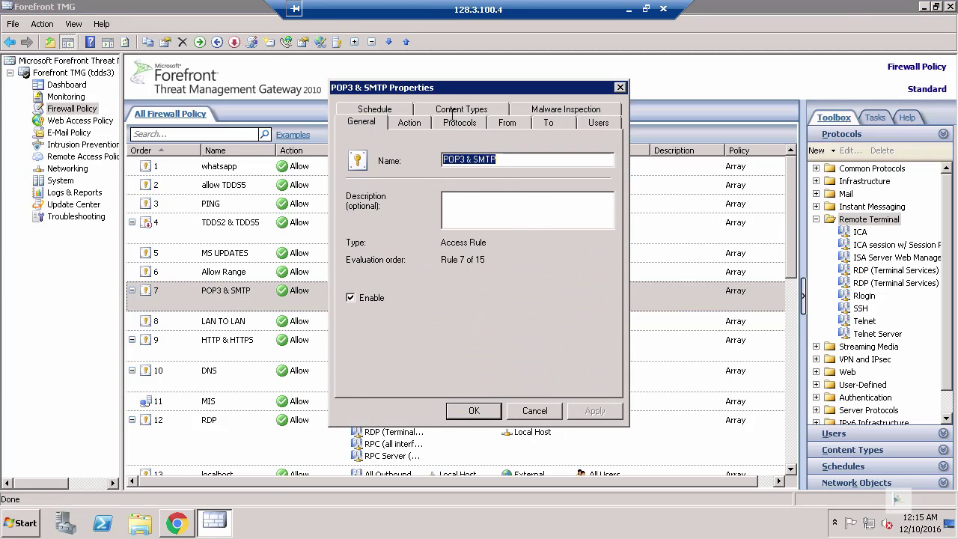
pyautogui.click(417, 123)
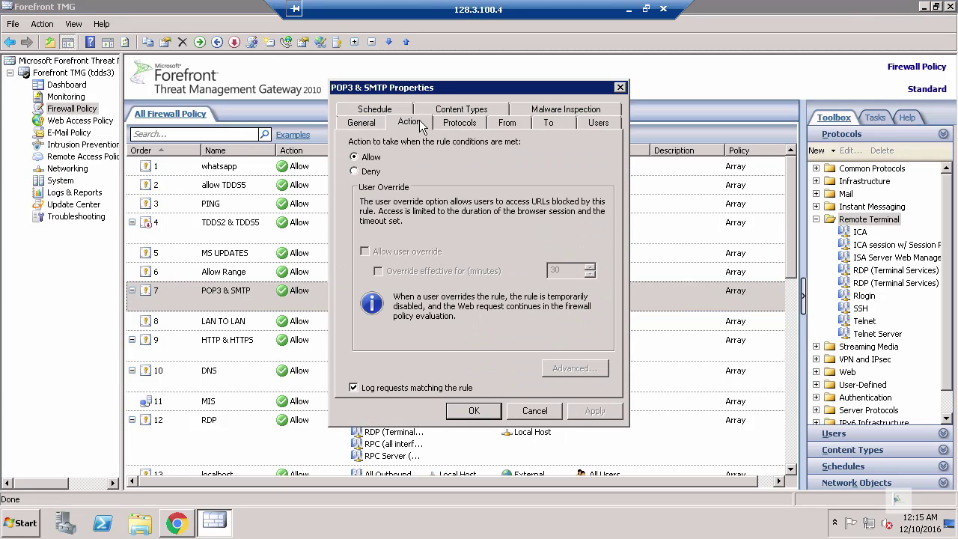
pyautogui.click(459, 122)
pyautogui.click(391, 208)
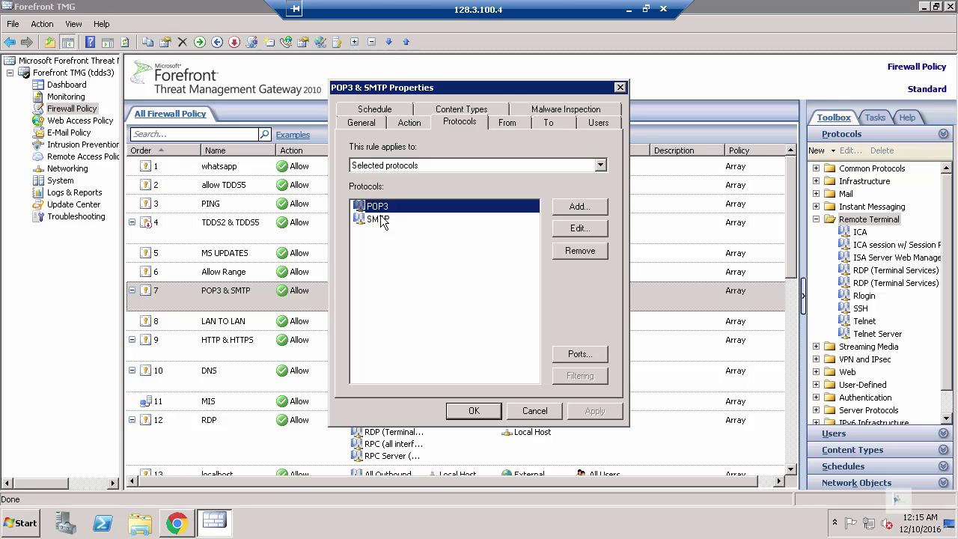
pyautogui.click(388, 220)
pyautogui.click(508, 127)
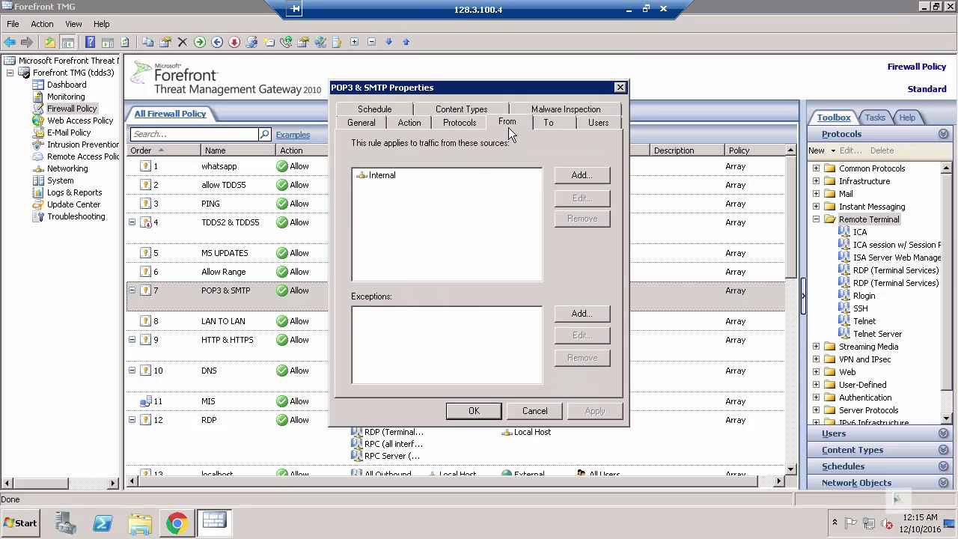
pyautogui.click(562, 125)
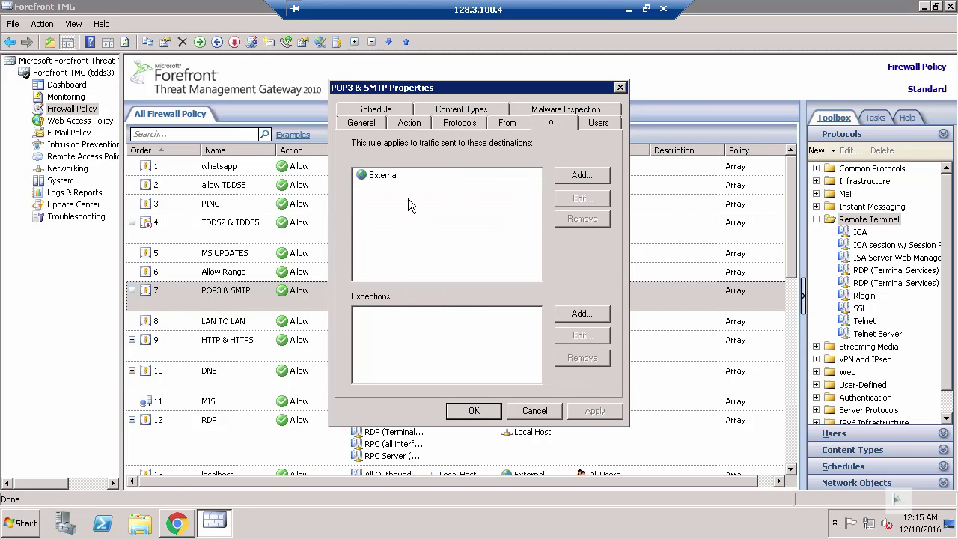
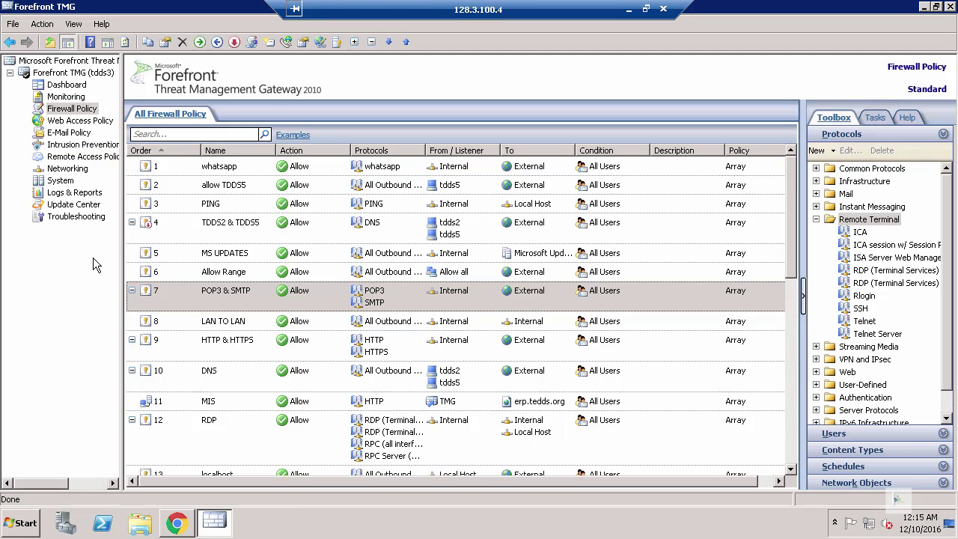
# Open the Forefront TMG Client Settings from the Networking section's networks and look through the full application settings list
pyautogui.click(67, 169)
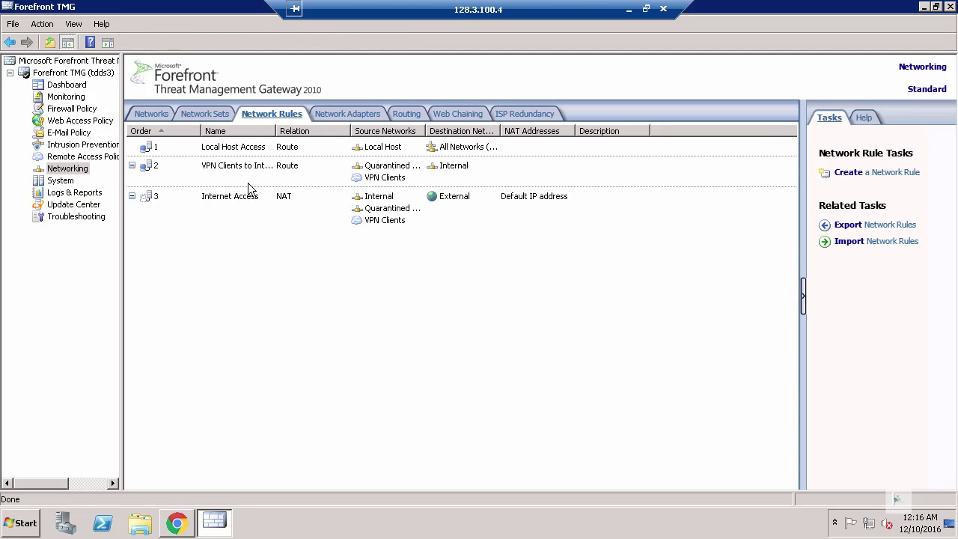
pyautogui.click(141, 115)
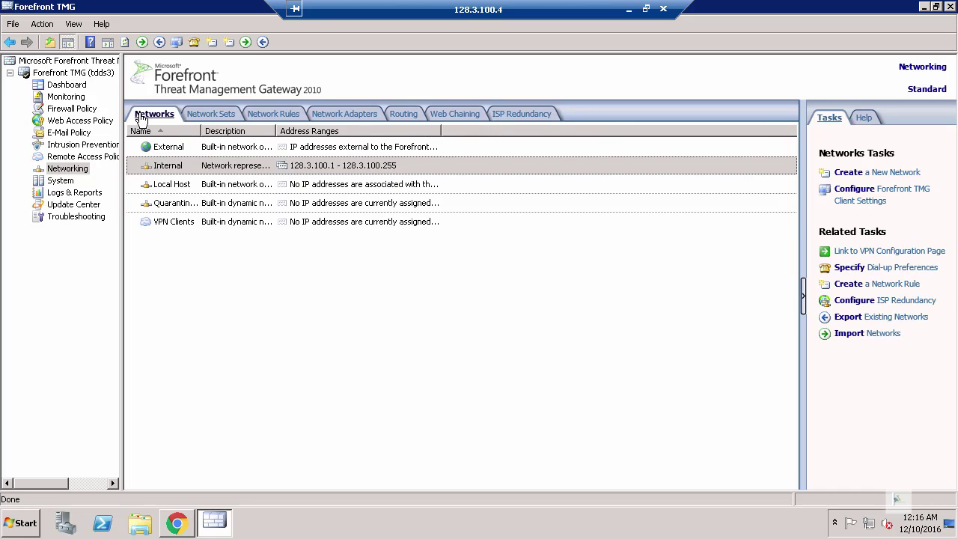
pyautogui.click(896, 196)
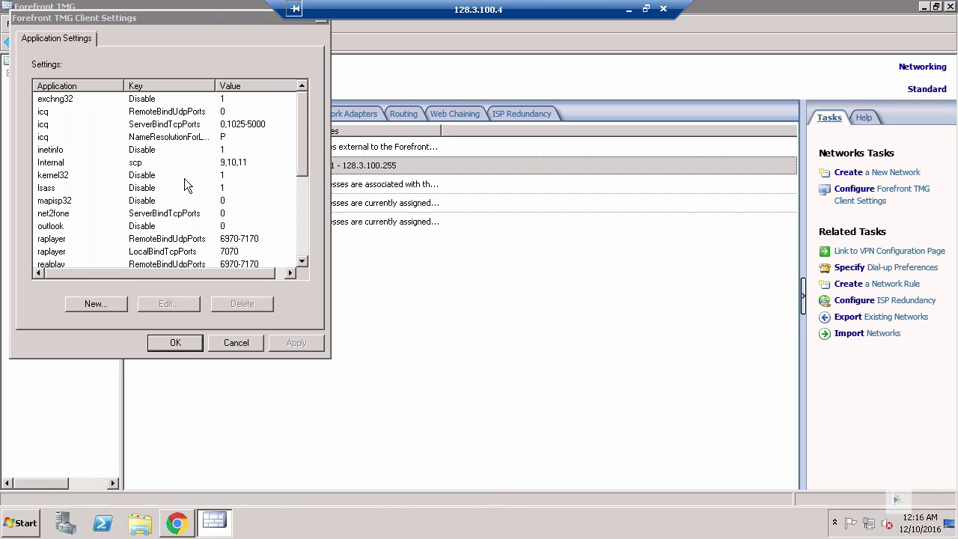
pyautogui.moveTo(305, 167); pyautogui.dragTo(241, 246)
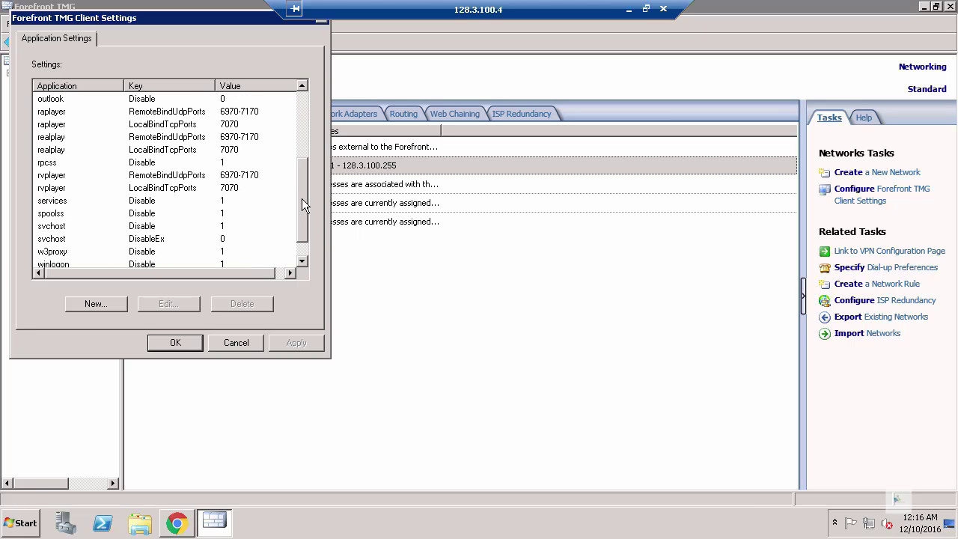
pyautogui.scroll(-1, 306, 221)
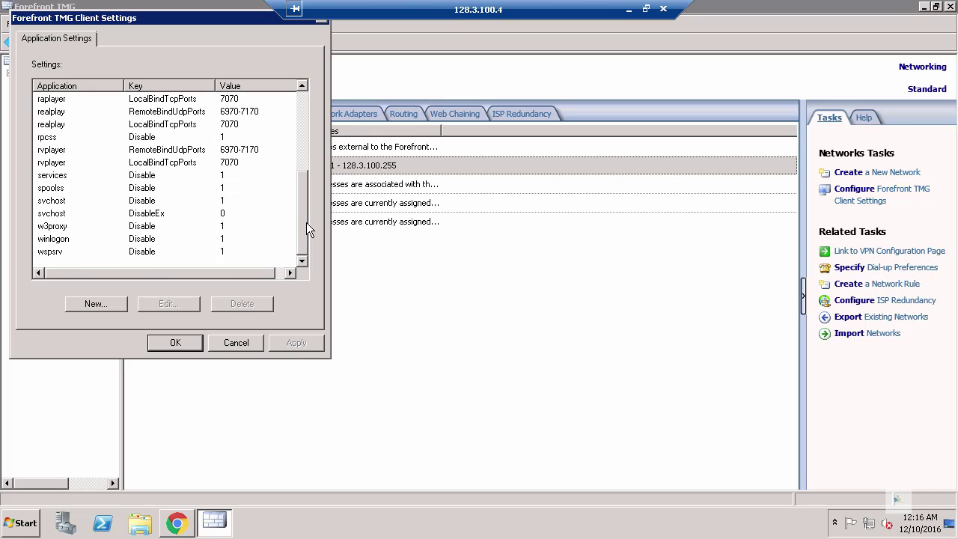
pyautogui.moveTo(306, 222); pyautogui.dragTo(311, 135)
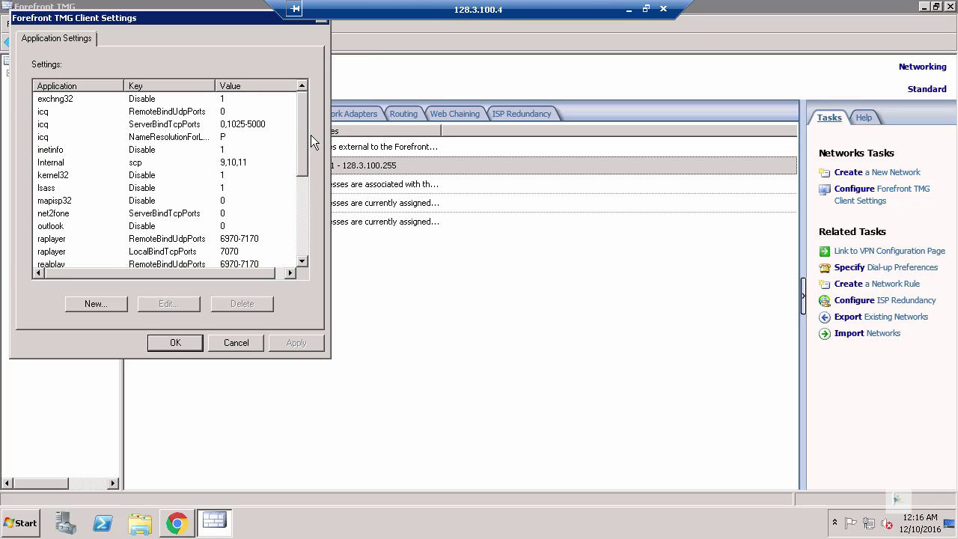
# Inspect the outlook application entry's Disable key and its available values, then close the entry and the client settings without changes
pyautogui.click(58, 226)
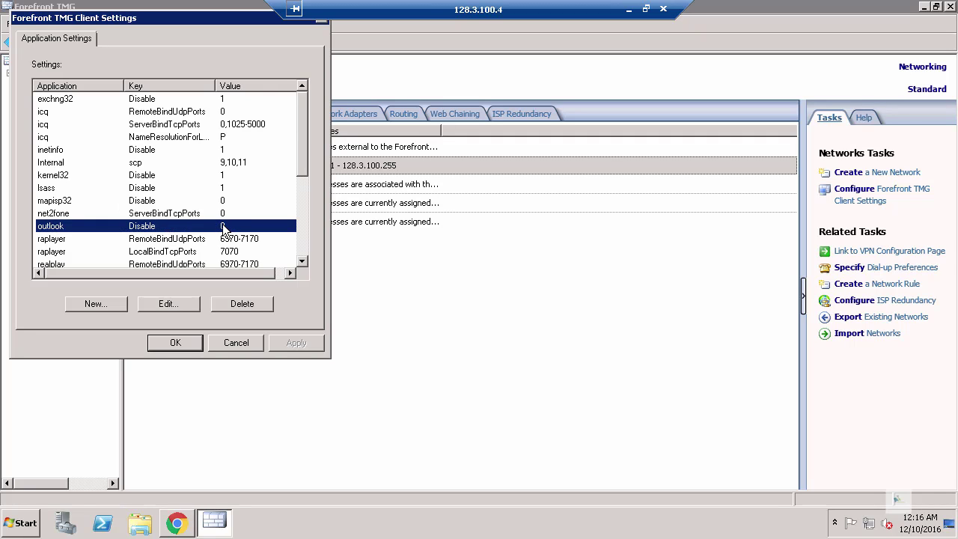
pyautogui.doubleClick(111, 226)
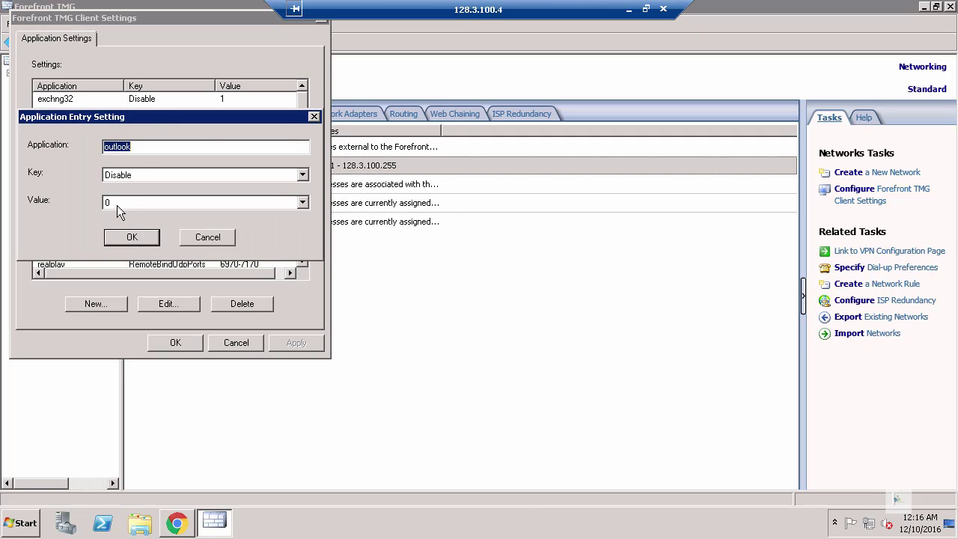
pyautogui.click(123, 202)
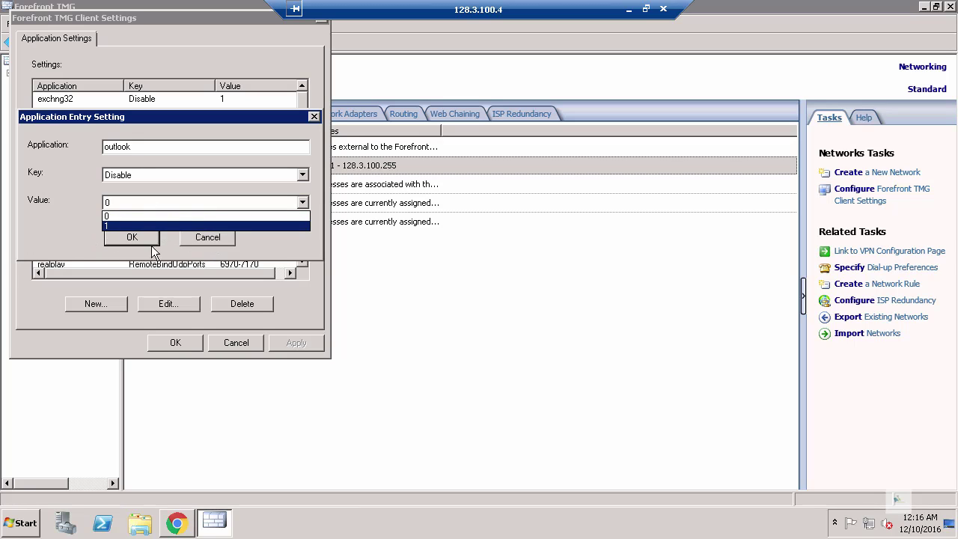
pyautogui.click(270, 241)
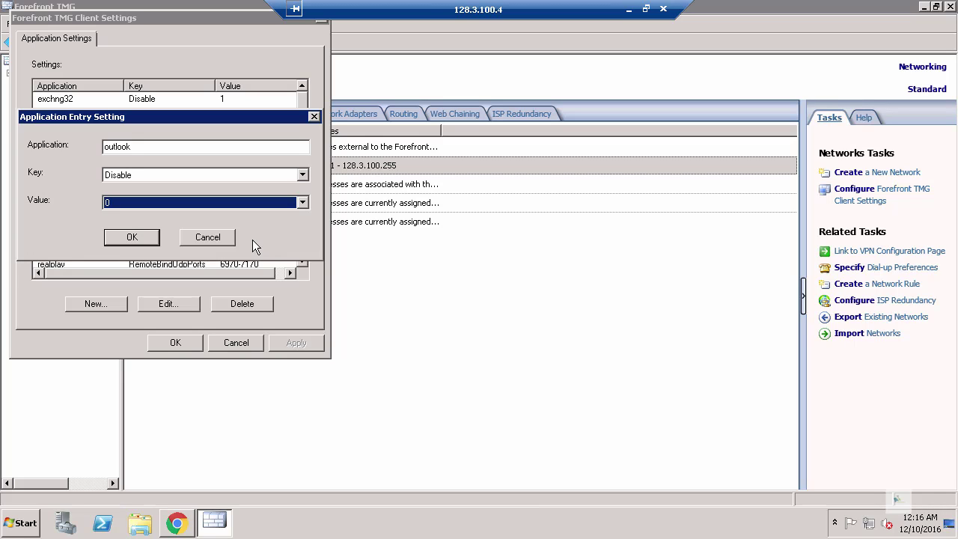
pyautogui.click(205, 238)
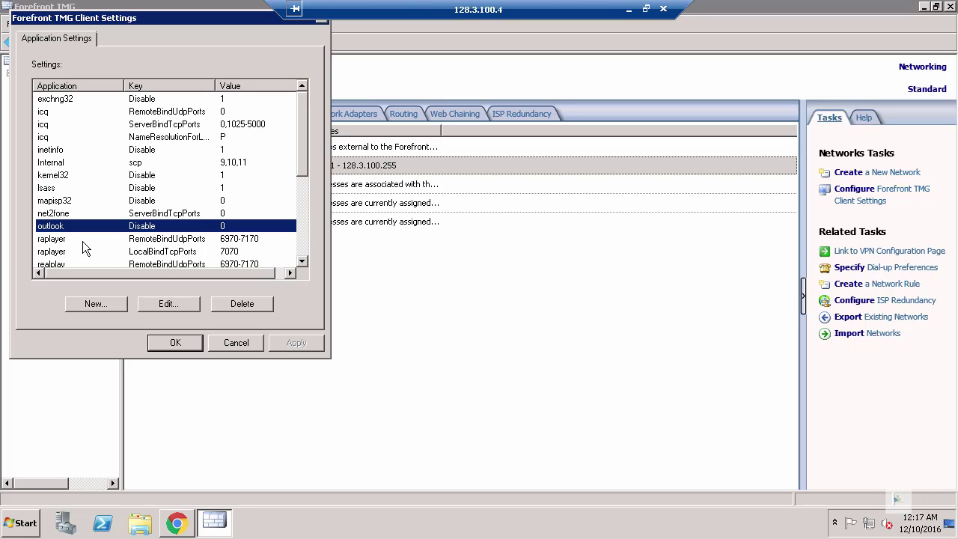
pyautogui.click(246, 337)
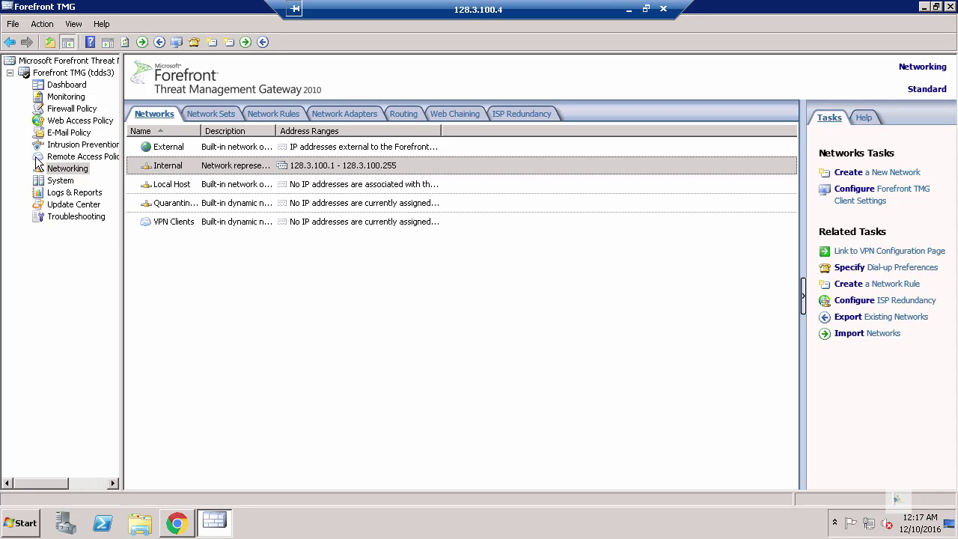
# Reopen the Forefront TMG Client Settings, check the outlook entry's row once more, and close them unchanged
pyautogui.click(908, 193)
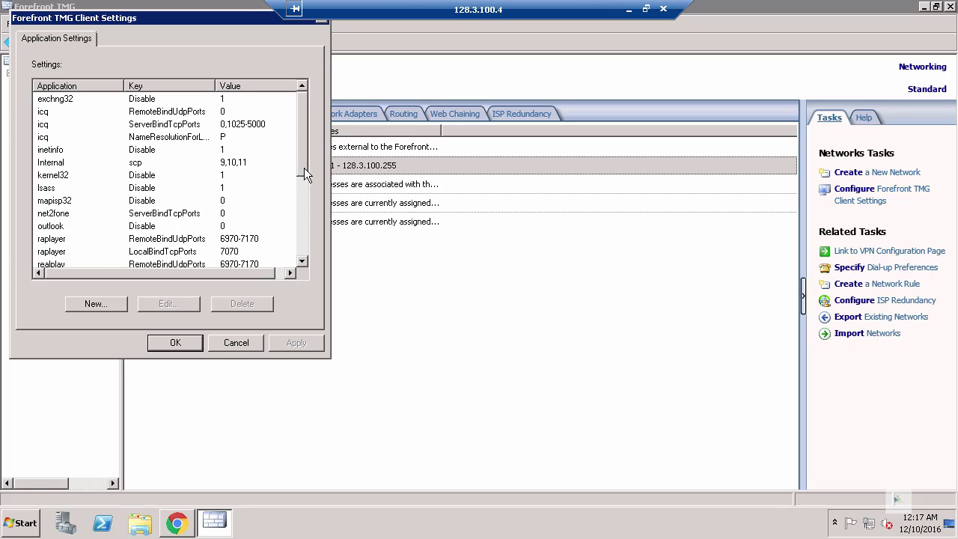
pyautogui.scroll(-1, 297, 181)
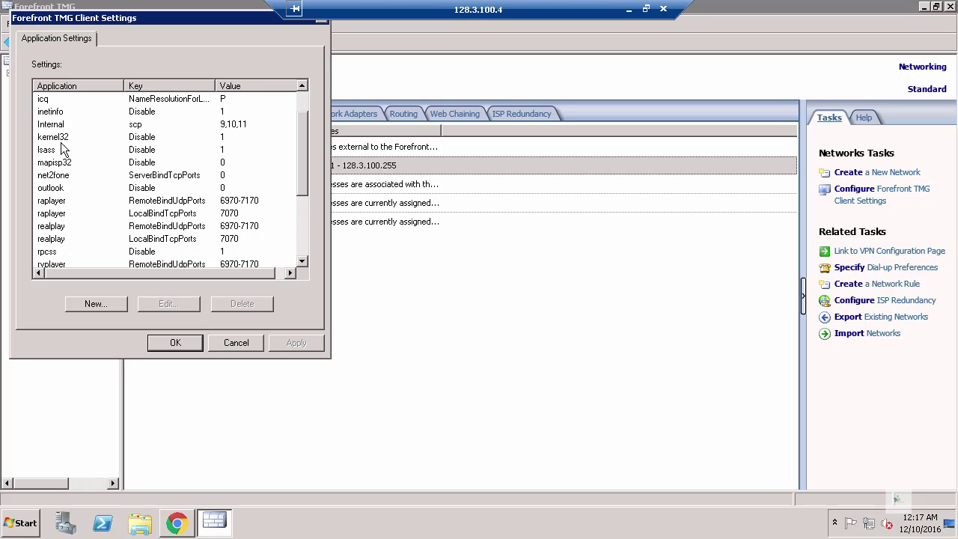
pyautogui.click(60, 188)
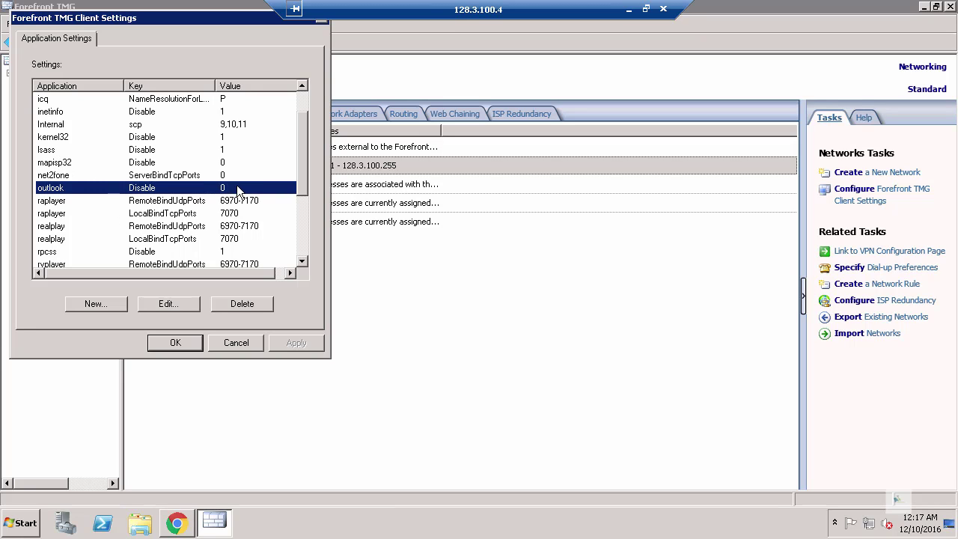
pyautogui.click(235, 342)
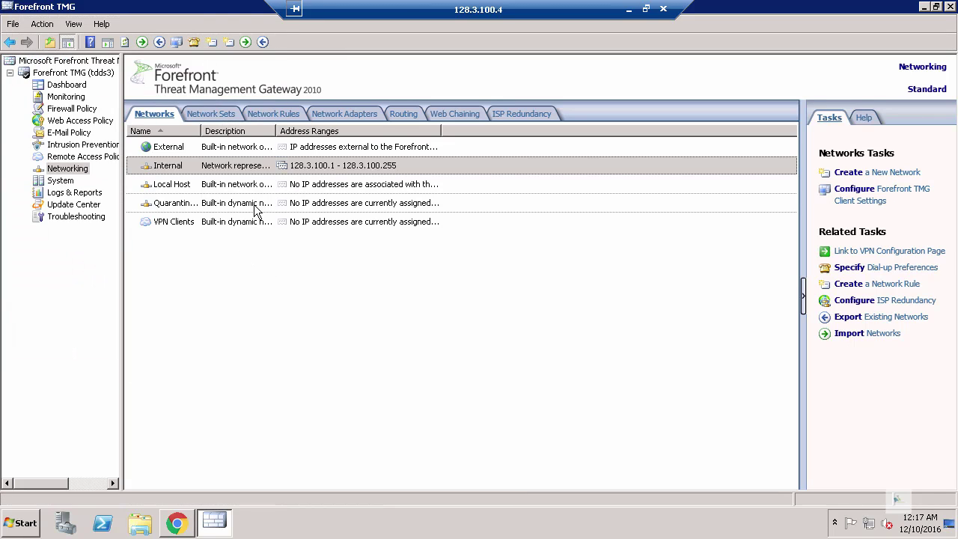
# Return to Firewall Policy, find the MIS web publishing rule in the list, and open its properties
pyautogui.click(74, 110)
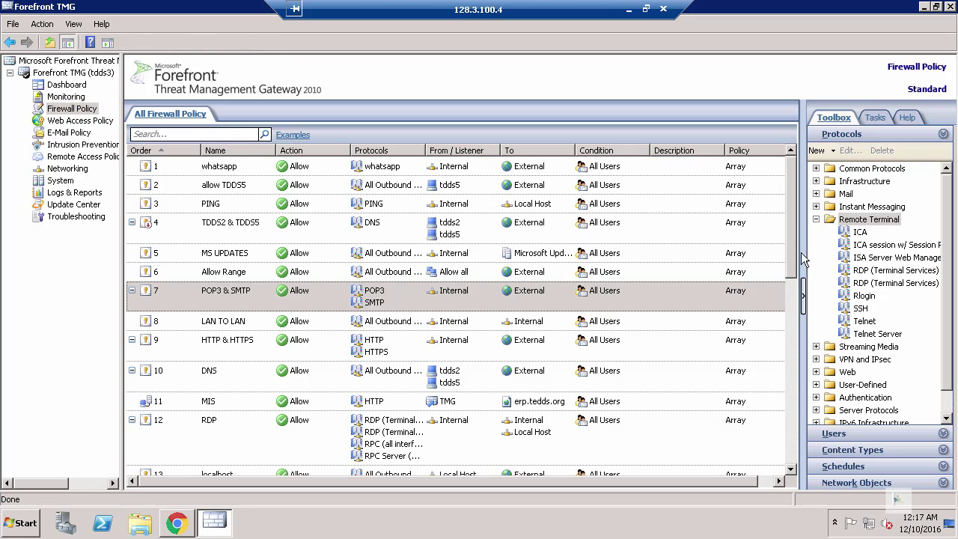
pyautogui.moveTo(788, 240); pyautogui.dragTo(794, 270)
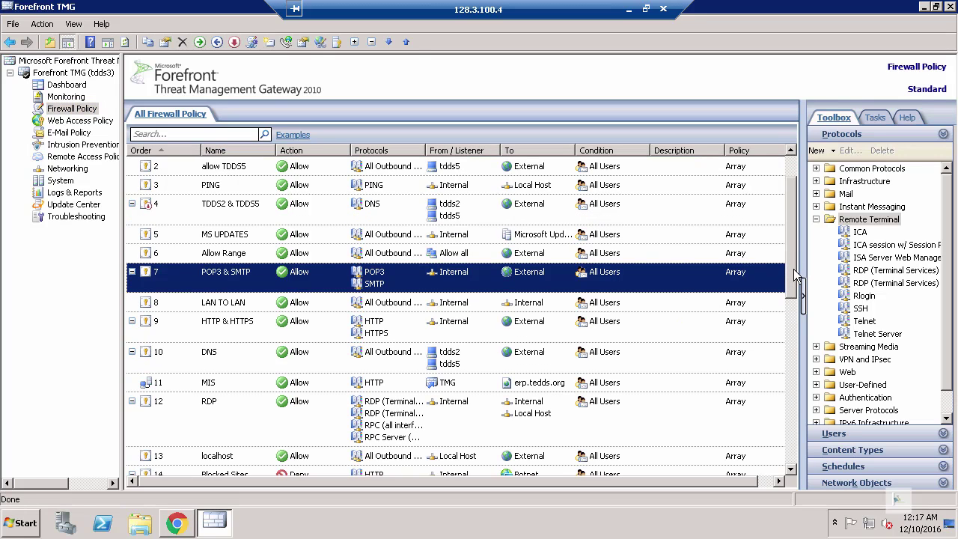
pyautogui.scroll(-1, 803, 340)
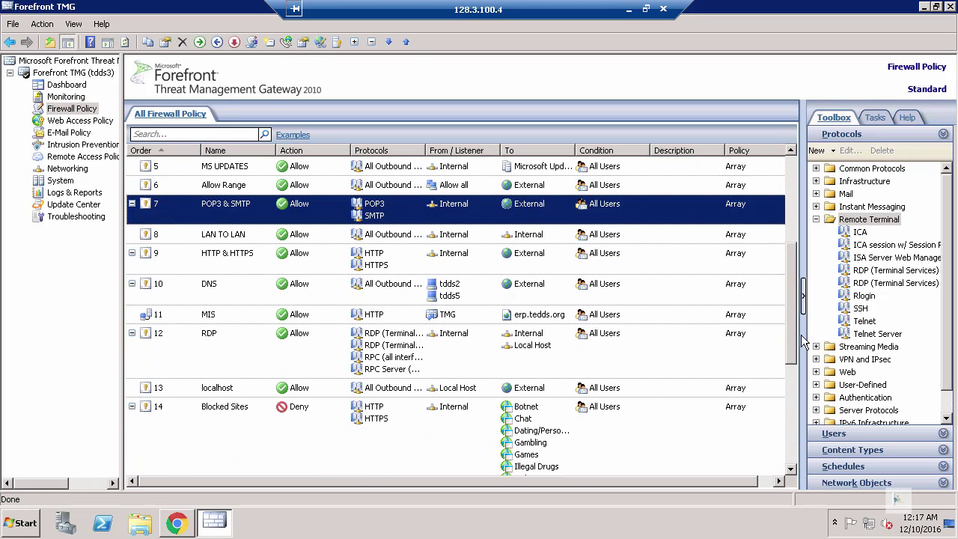
pyautogui.click(254, 320)
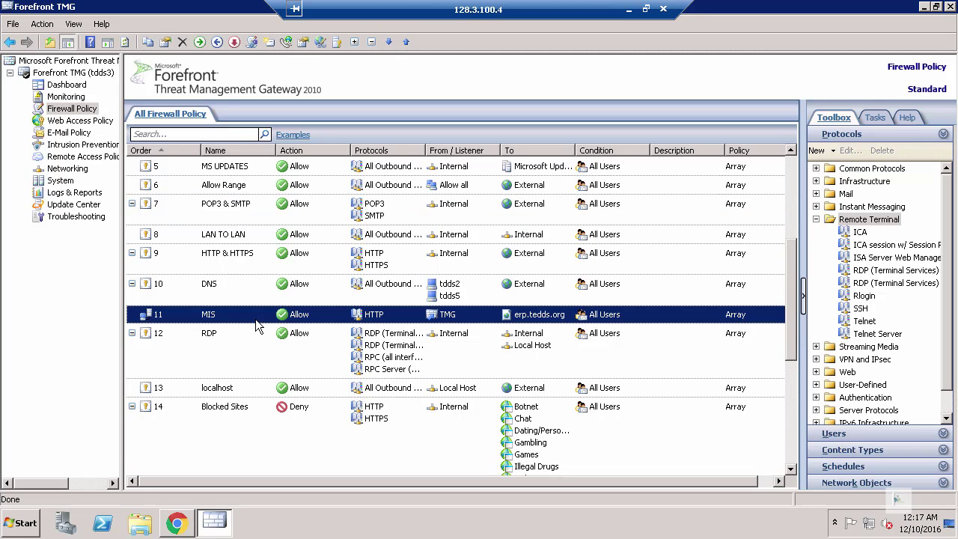
pyautogui.doubleClick(271, 318)
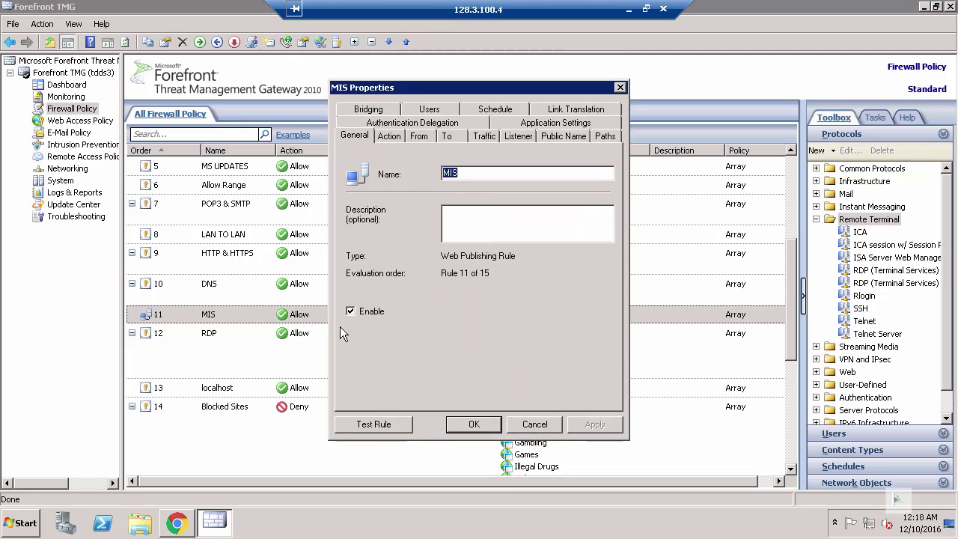
# Review the MIS rule's action, traffic sources, published site settings and traffic protocols
pyautogui.click(394, 139)
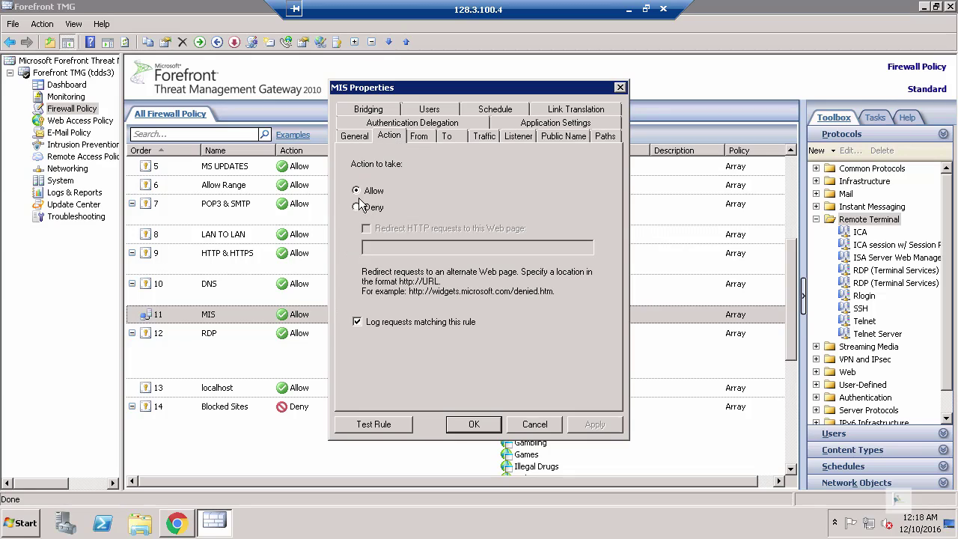
pyautogui.click(426, 137)
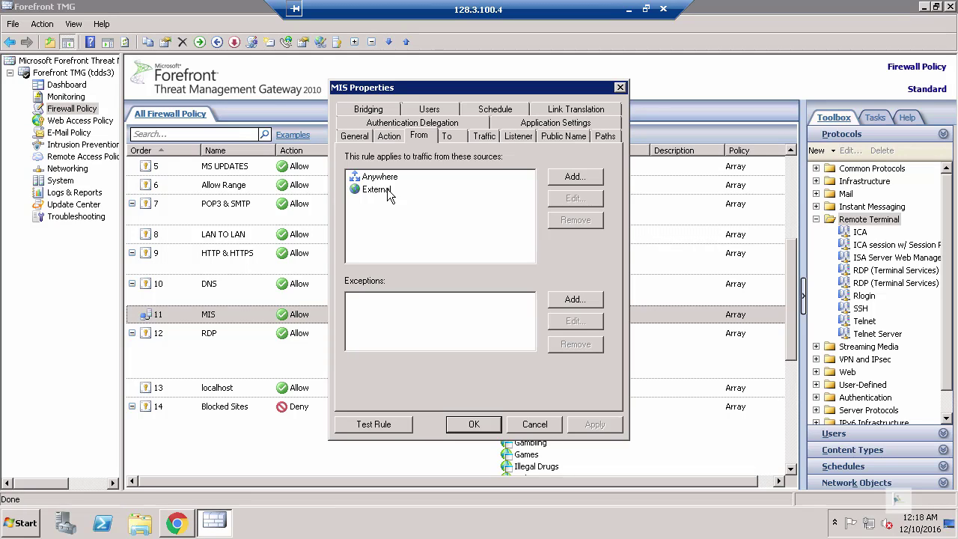
pyautogui.click(449, 137)
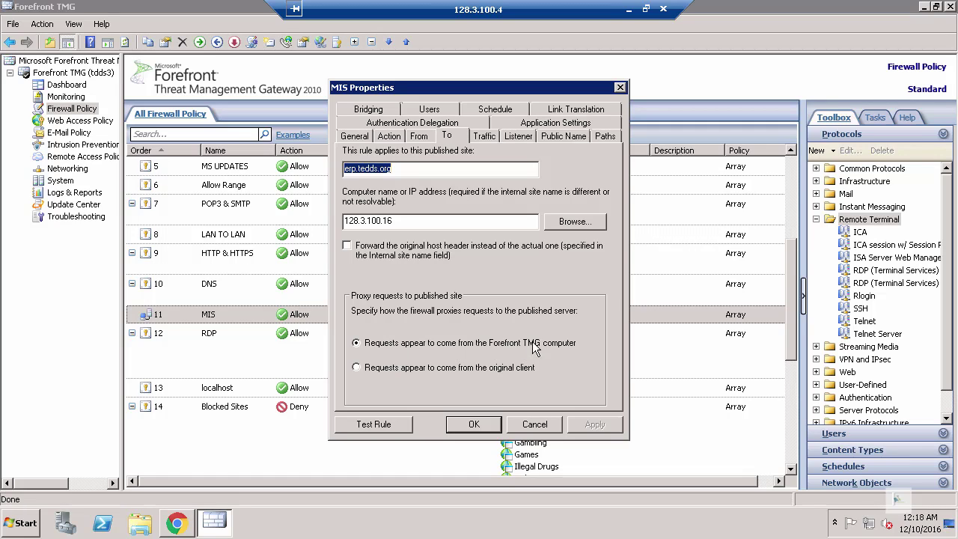
pyautogui.click(493, 139)
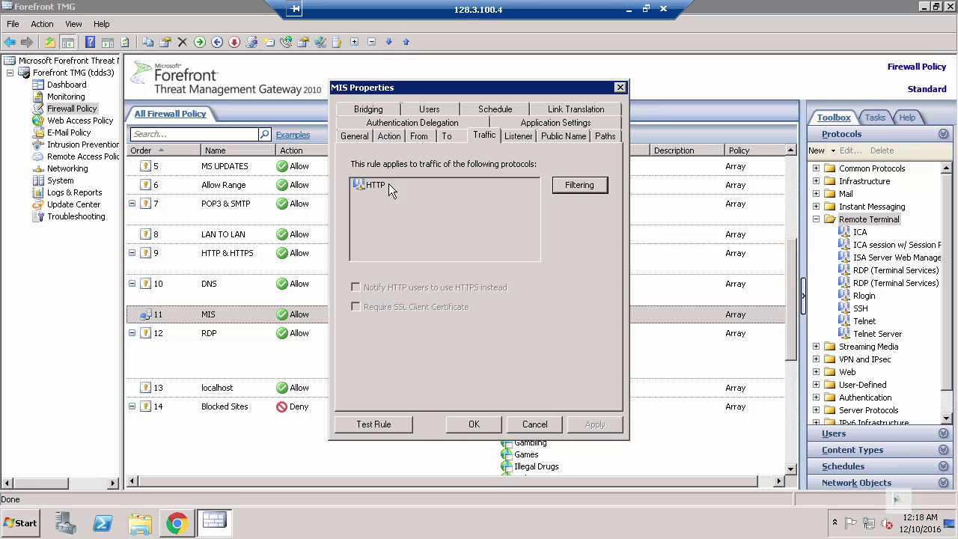
# Examine the MIS rule's web listener properties and the selectable listeners, keeping TMG as the listener
pyautogui.click(520, 139)
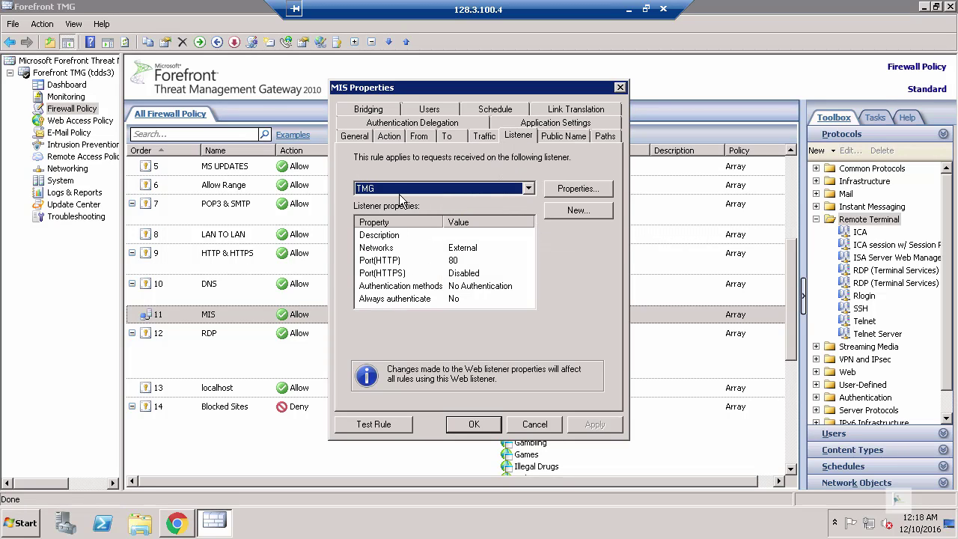
pyautogui.click(529, 190)
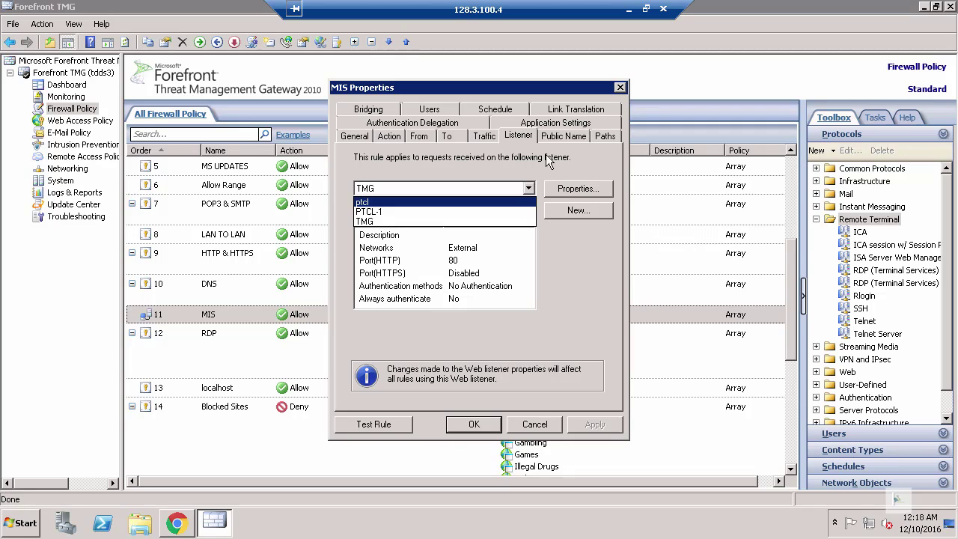
pyautogui.click(570, 149)
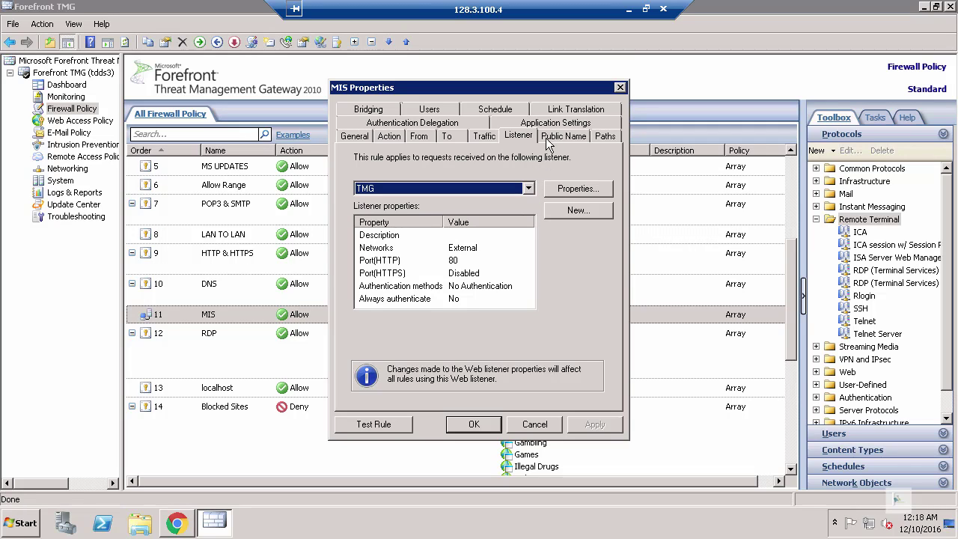
# Review the MIS rule's public name, paths, authentication delegation, application settings and users, and close its properties unchanged
pyautogui.click(566, 136)
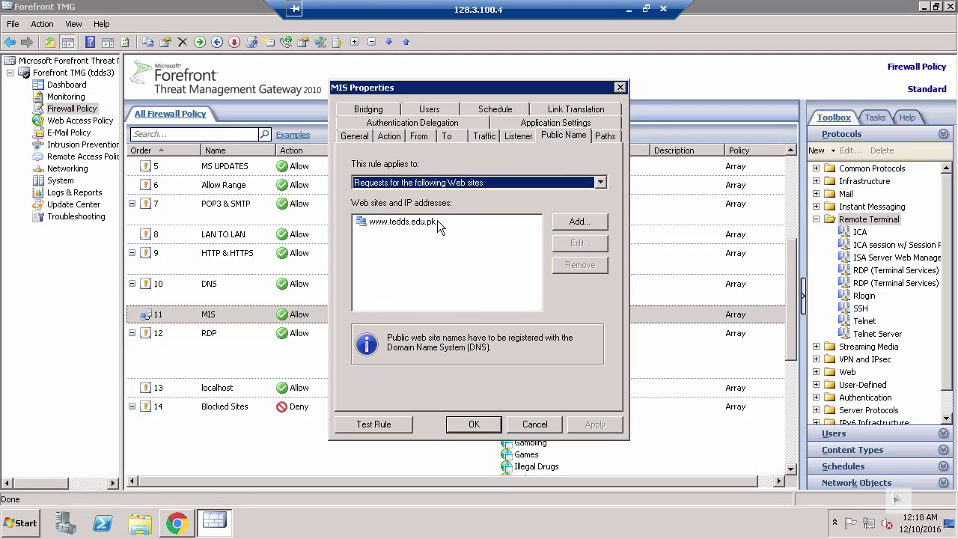
pyautogui.click(604, 141)
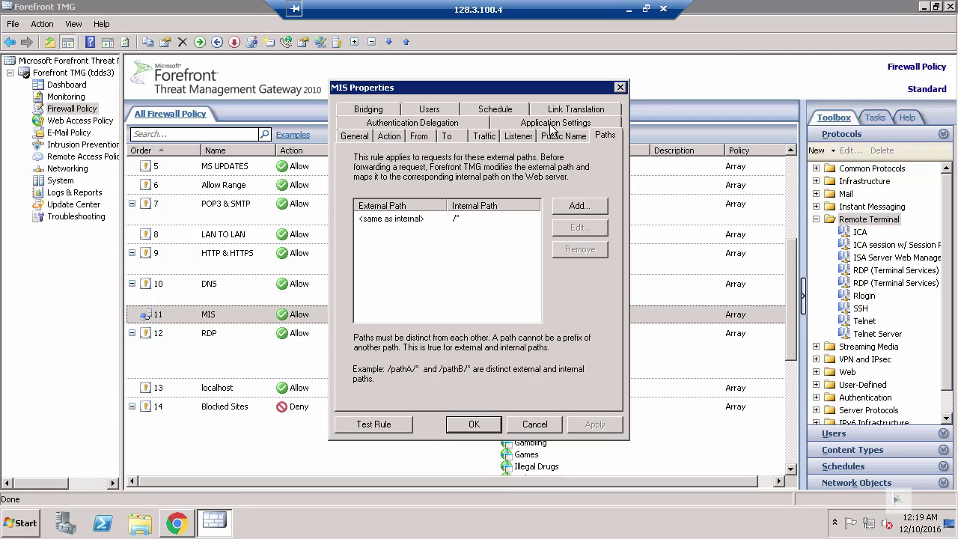
pyautogui.click(424, 124)
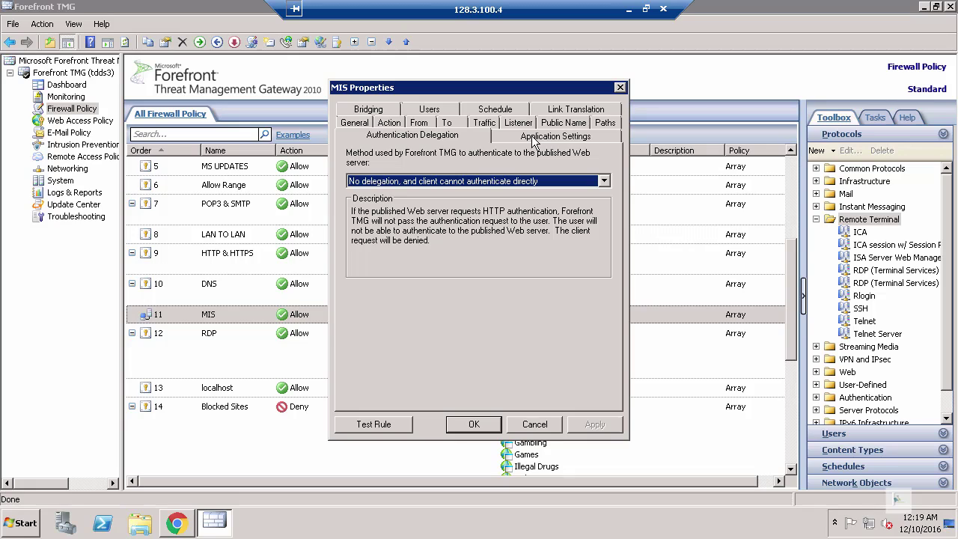
pyautogui.click(533, 140)
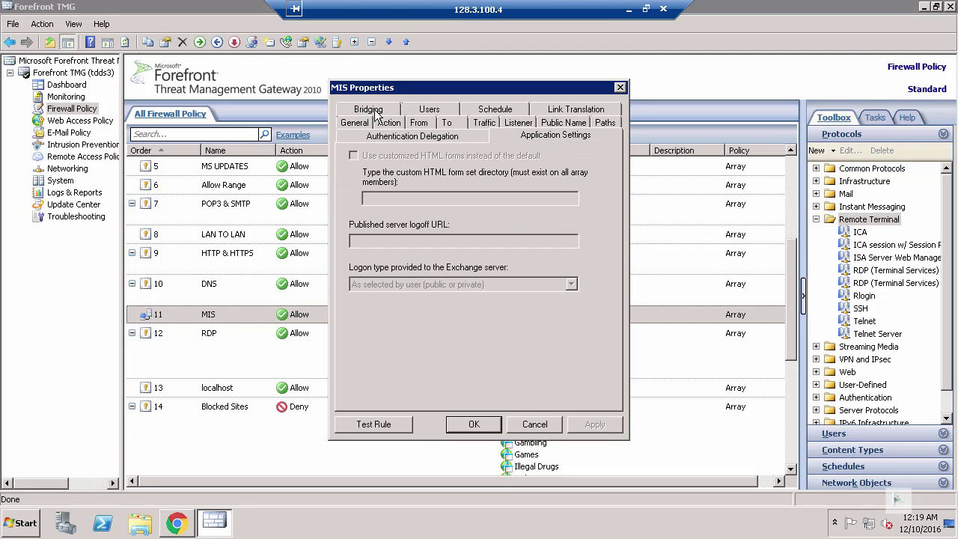
pyautogui.click(428, 109)
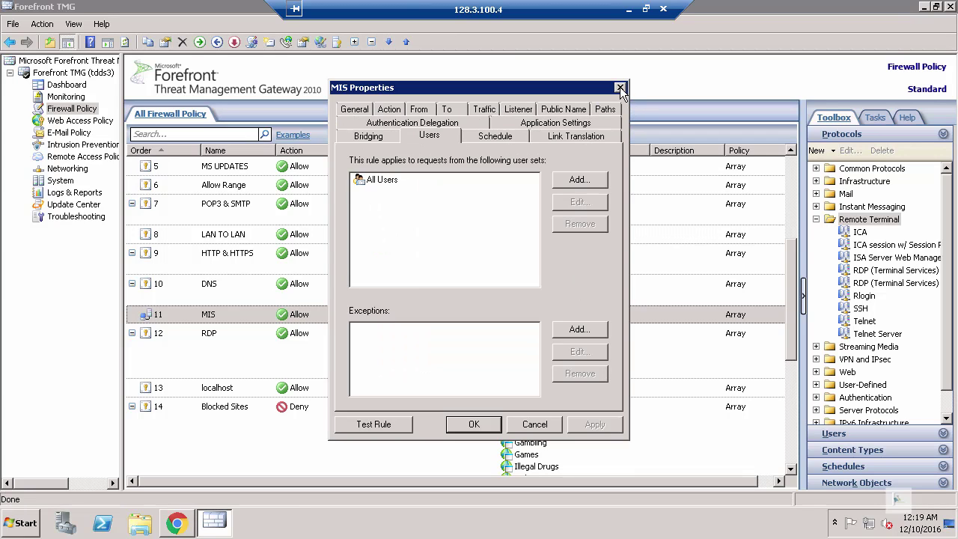
pyautogui.click(621, 88)
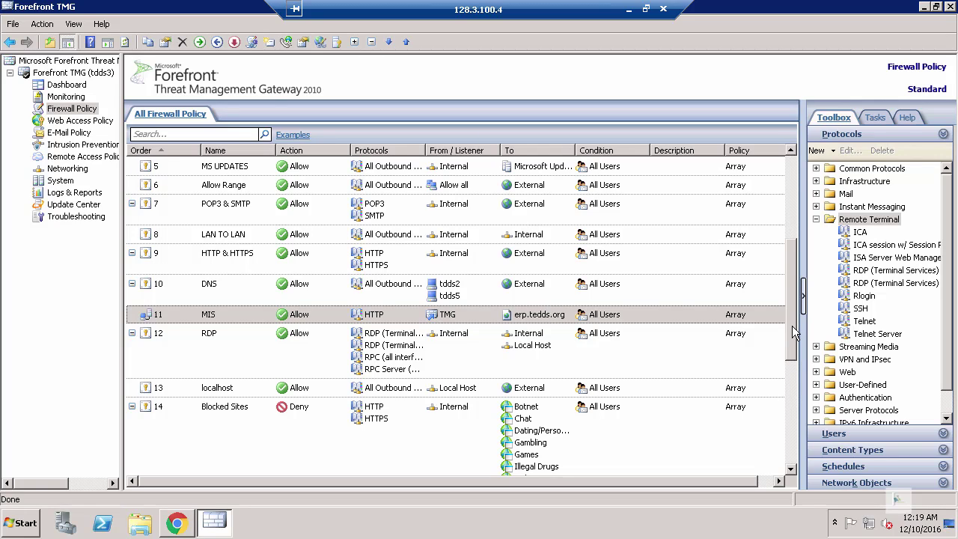
# Look over the Firewall Policy tasks and the Dashboard's alerts, sessions and protection technology status
pyautogui.click(816, 219)
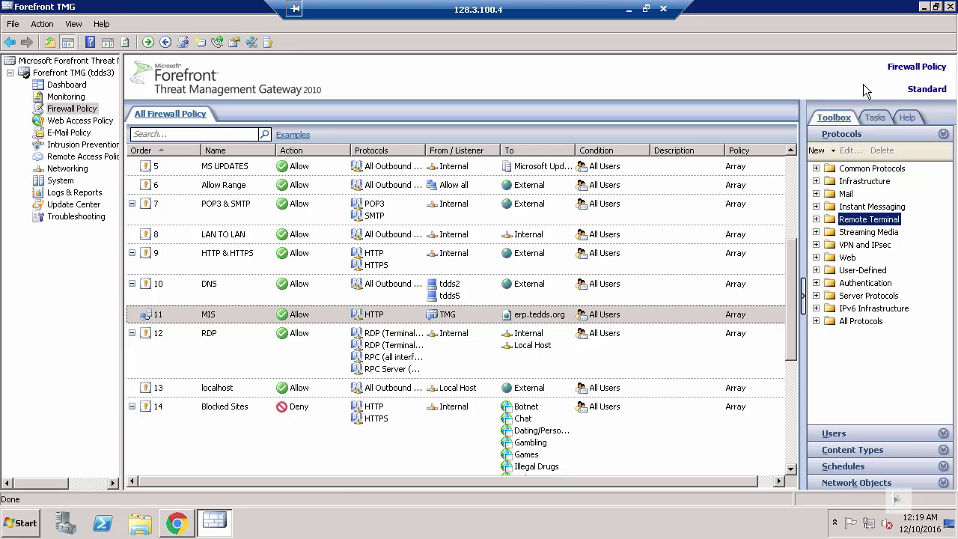
pyautogui.click(881, 120)
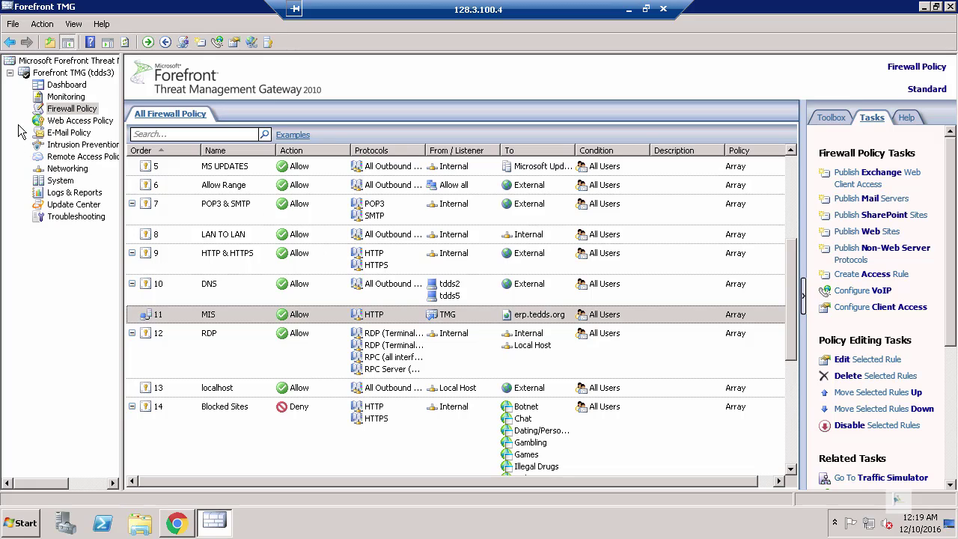
pyautogui.click(74, 86)
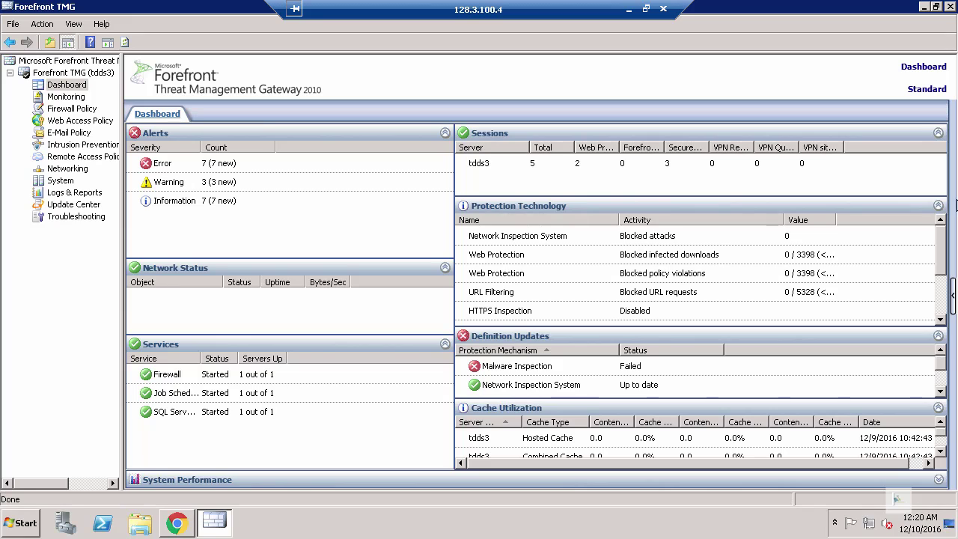
pyautogui.click(940, 321)
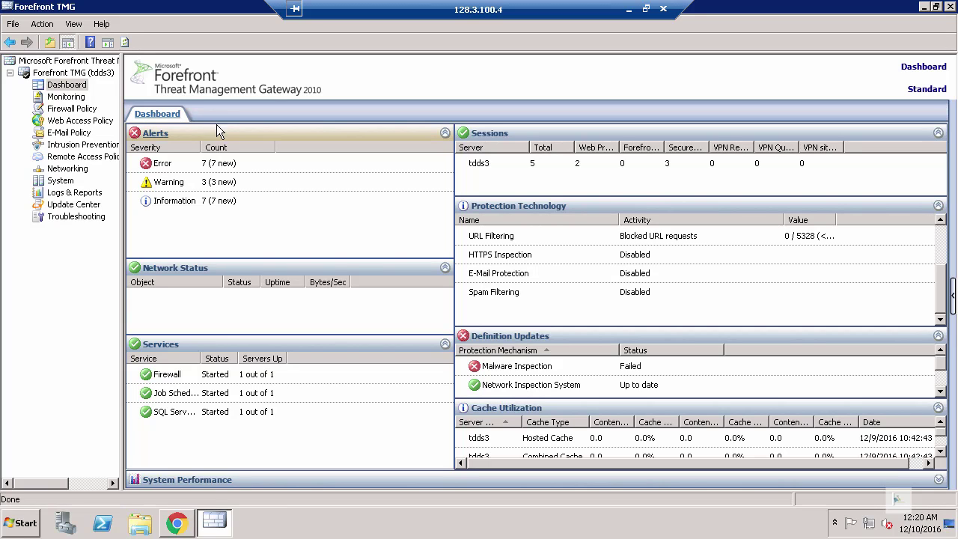
pyautogui.click(604, 147)
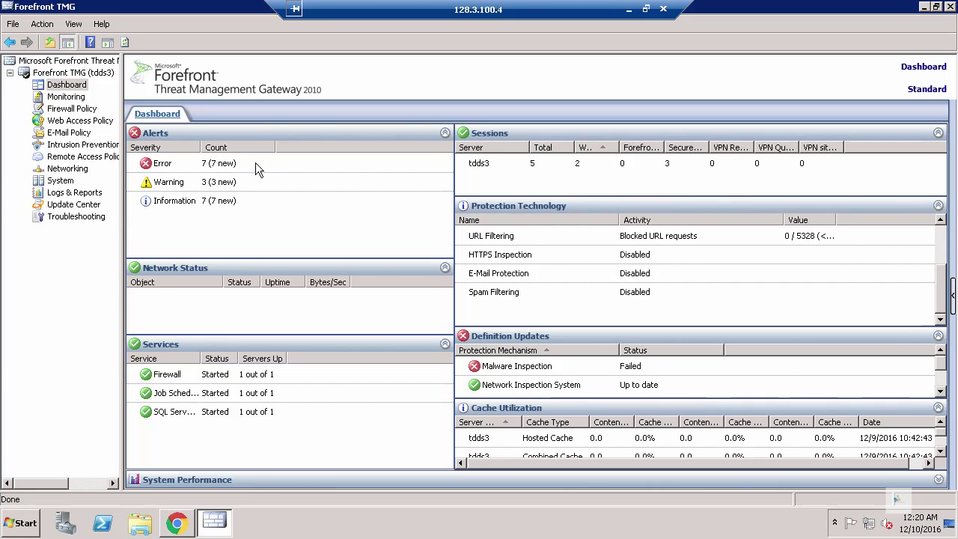
pyautogui.click(606, 147)
# Look through the Web Access Policy settings and its rules down to the default rule
pyautogui.click(71, 98)
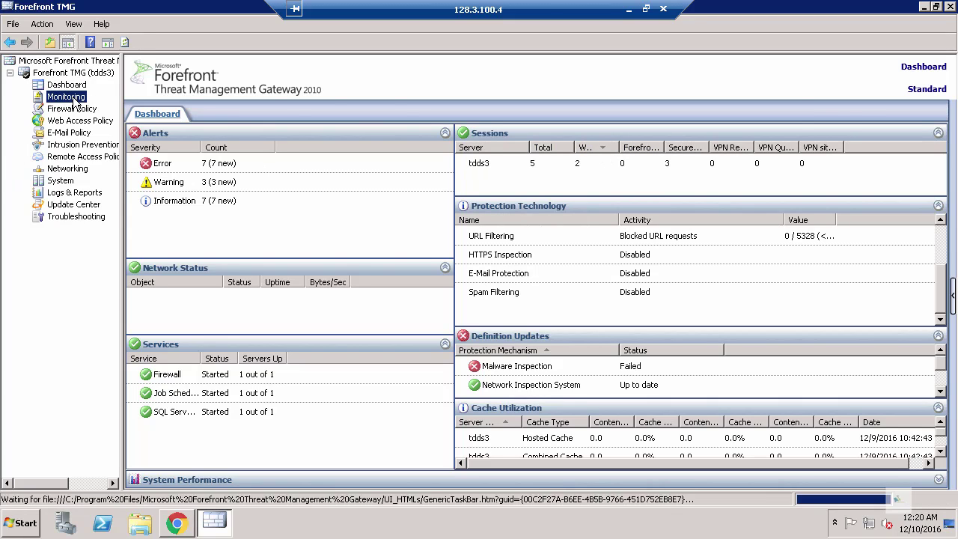
pyautogui.click(82, 122)
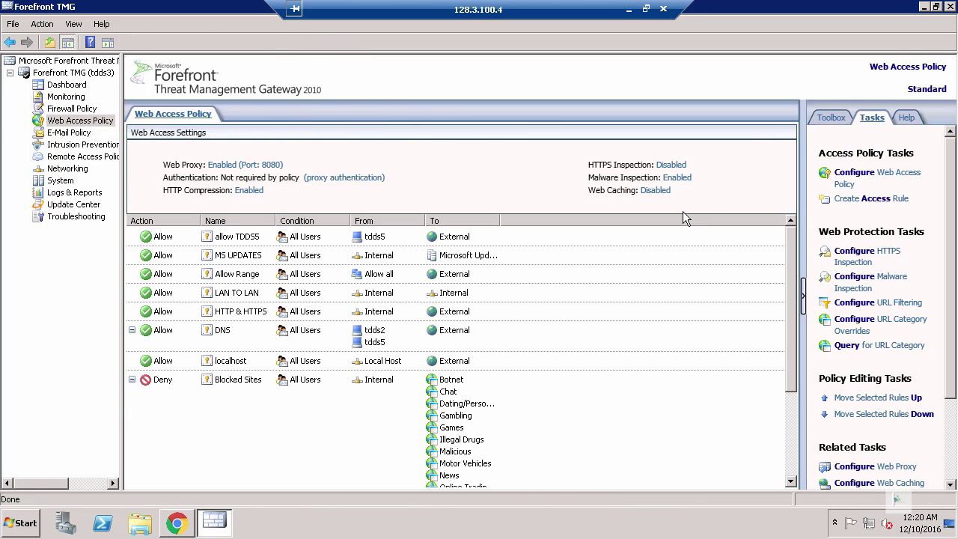
pyautogui.scroll(-3, 791, 398)
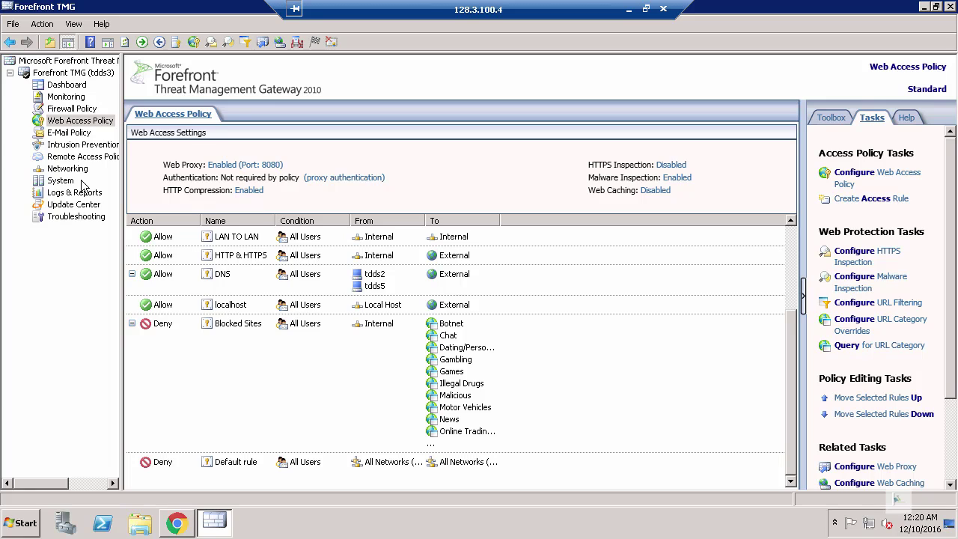
# Start an export (backup) of the Forefront TMG (tdds3) configuration and proceed to the export preferences
pyautogui.click(63, 73)
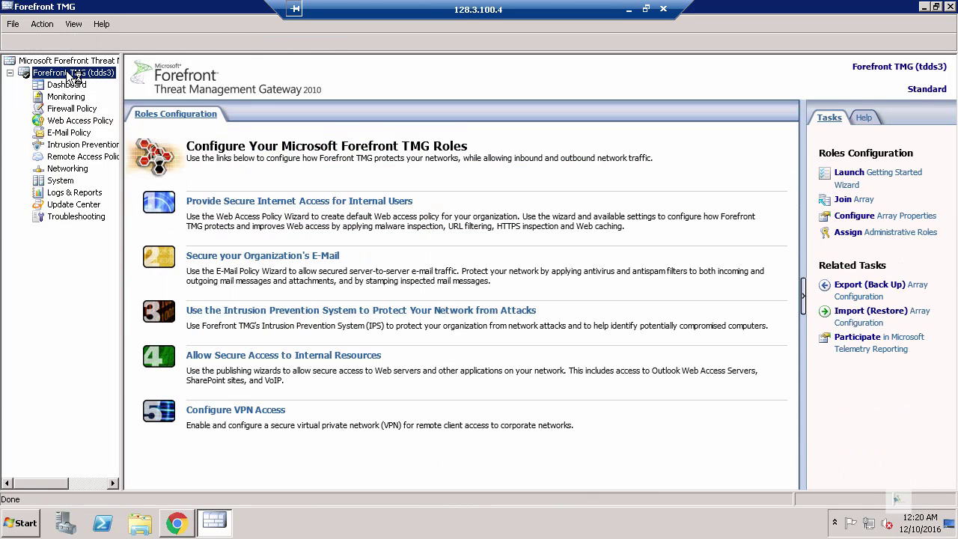
pyautogui.rightClick(68, 73)
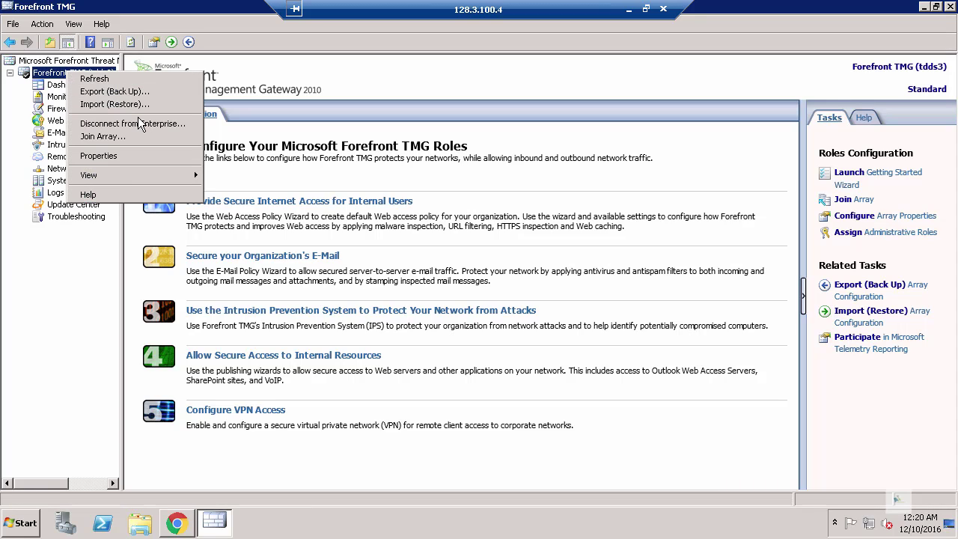
pyautogui.click(261, 61)
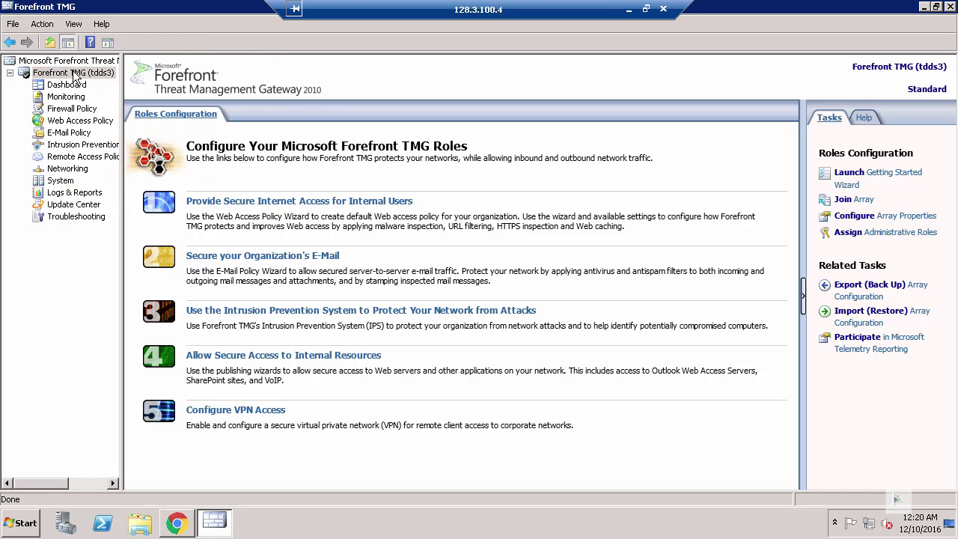
pyautogui.rightClick(75, 76)
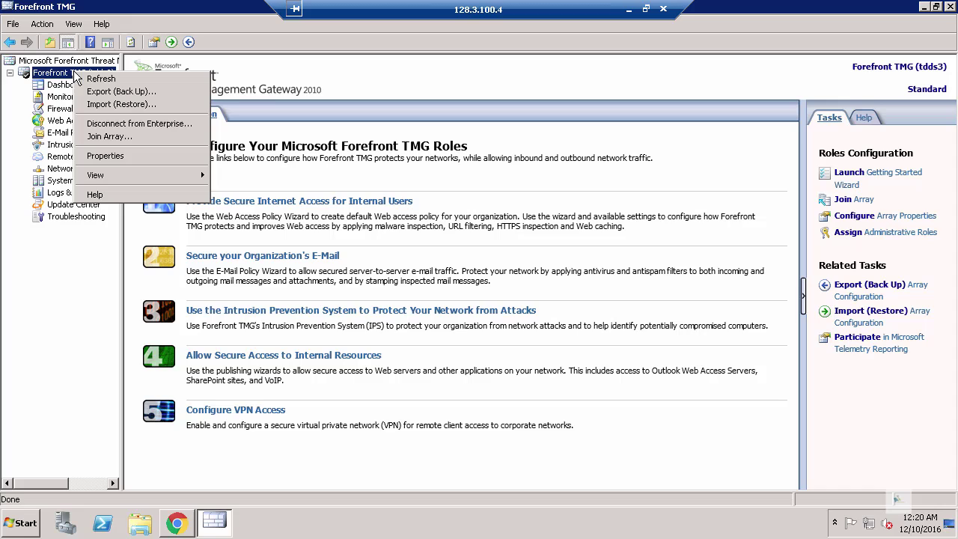
pyautogui.click(132, 92)
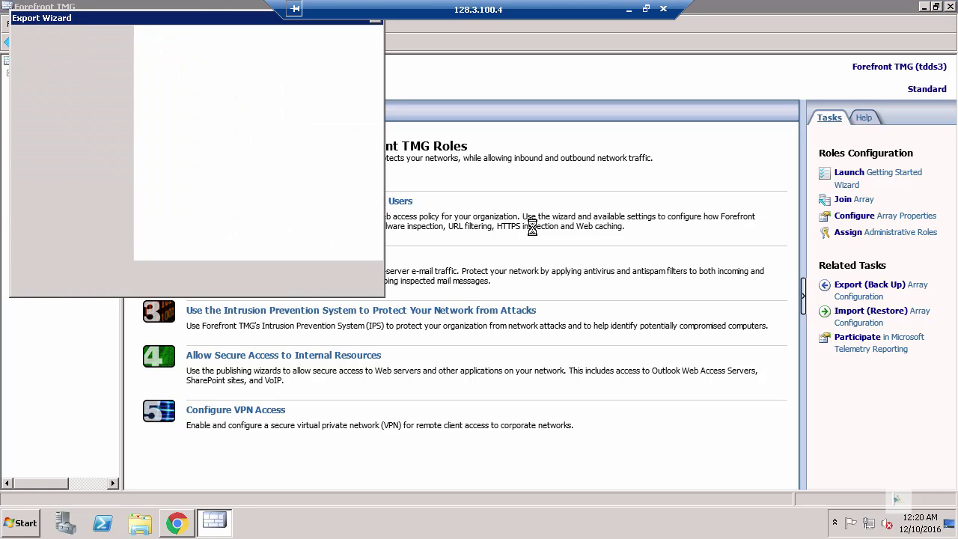
pyautogui.click(295, 281)
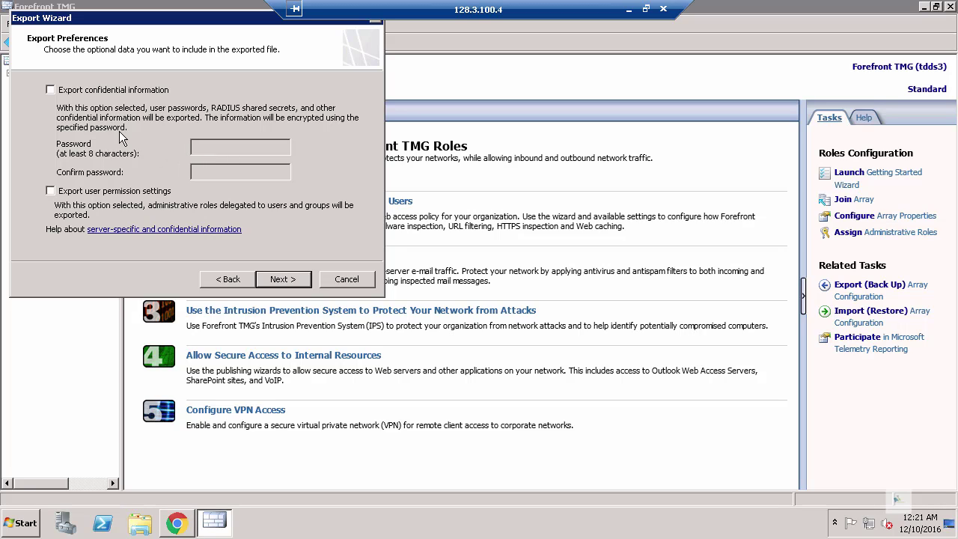
pyautogui.click(50, 90)
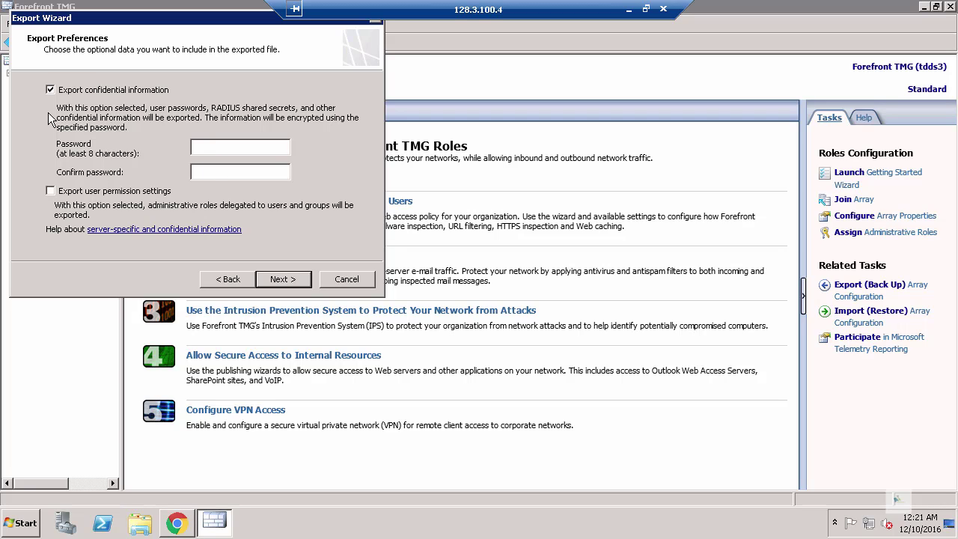
pyautogui.click(50, 191)
pyautogui.click(50, 89)
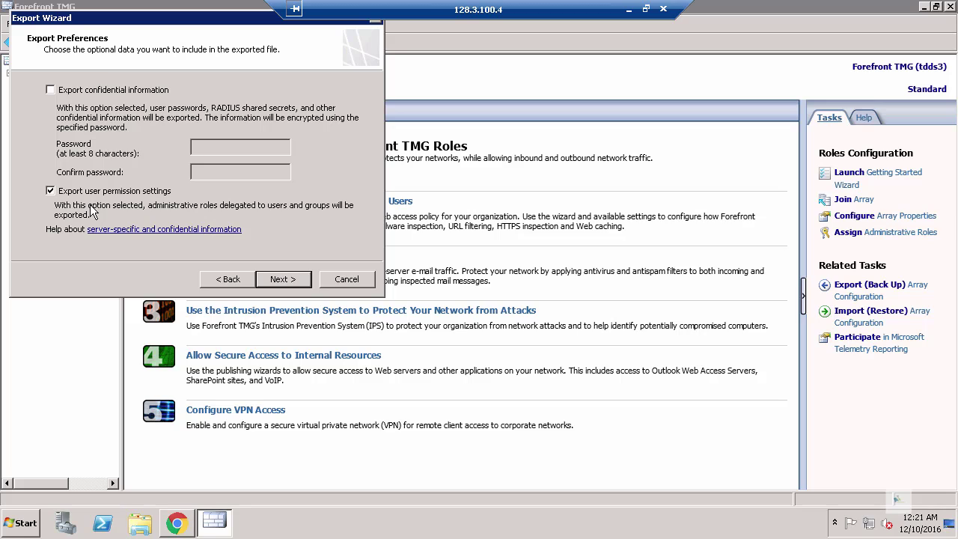
pyautogui.click(50, 192)
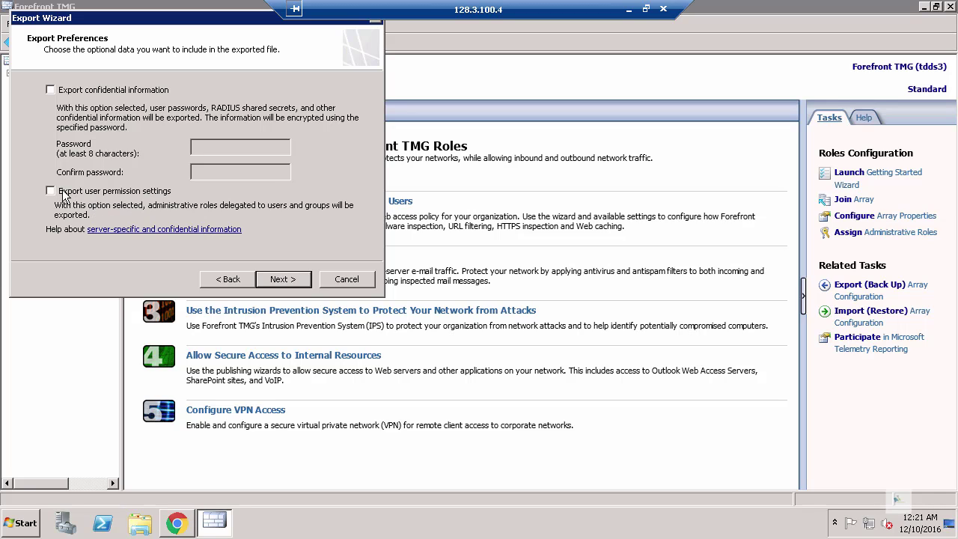
# Leave the optional export data out and set the export file to TMGBackup.xml on the Desktop
pyautogui.click(294, 279)
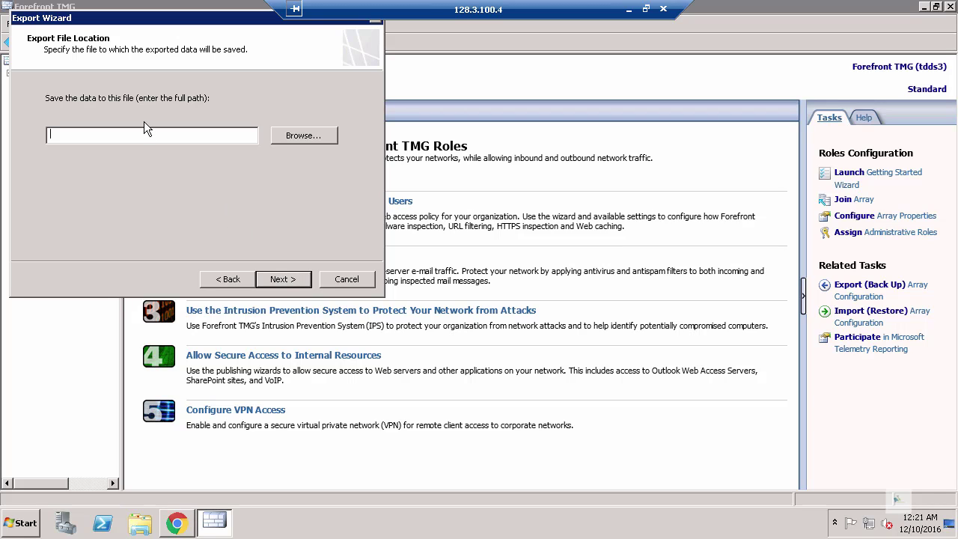
pyautogui.click(301, 137)
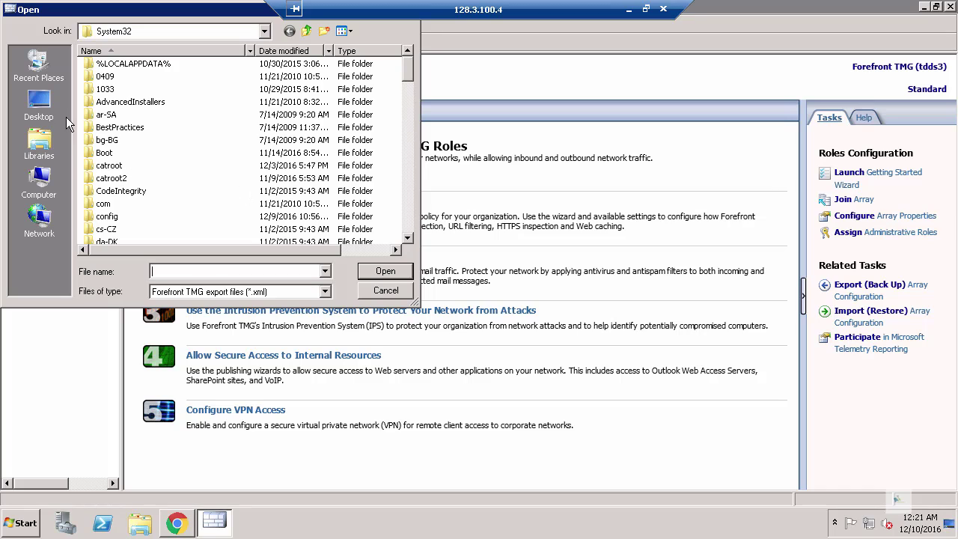
pyautogui.click(38, 105)
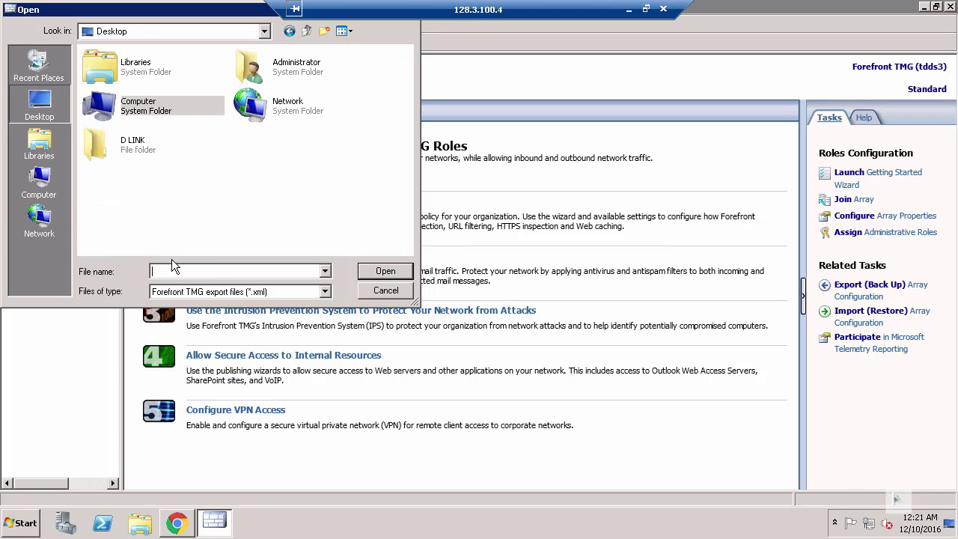
pyautogui.write('TMGBackup')
pyautogui.click(386, 271)
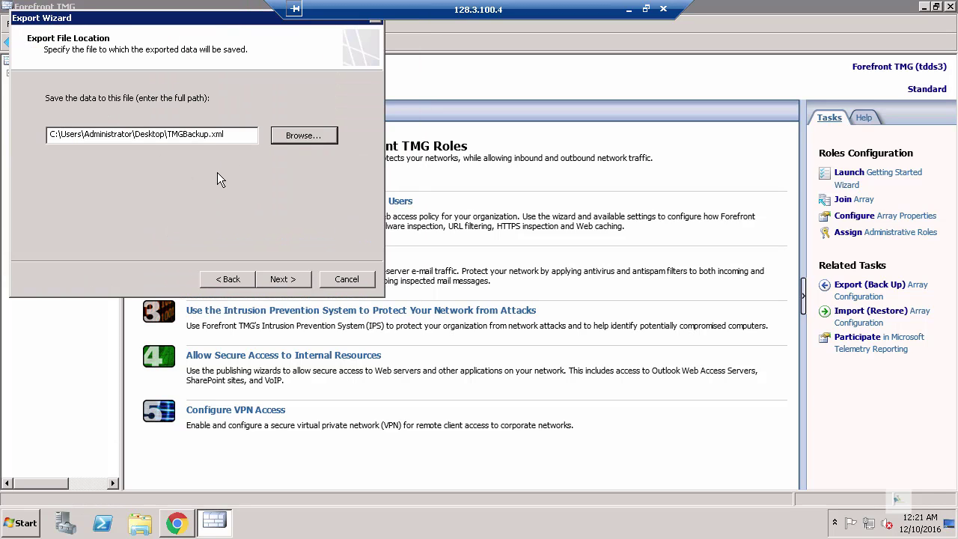
# Run the configuration export to TMGBackup.xml and close the Export Wizard
pyautogui.click(296, 279)
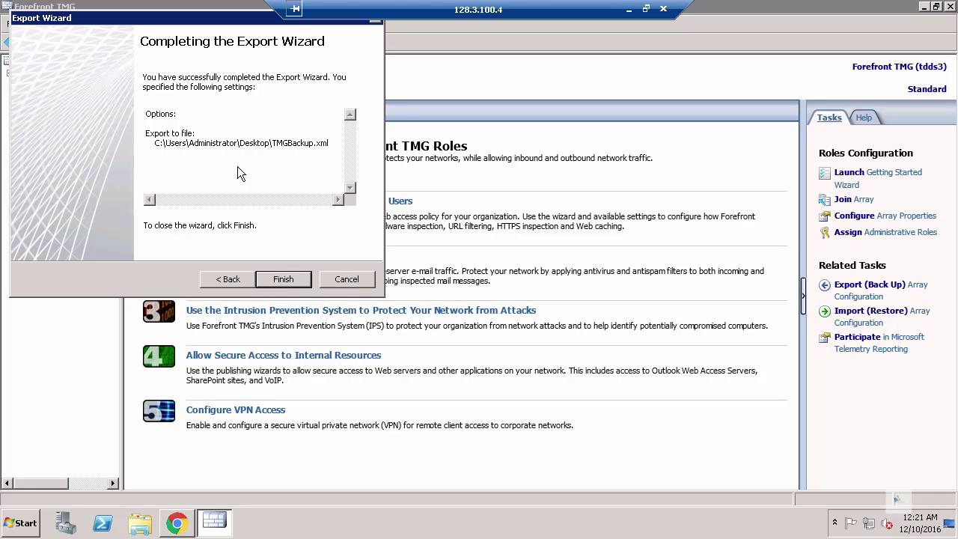
pyautogui.click(289, 282)
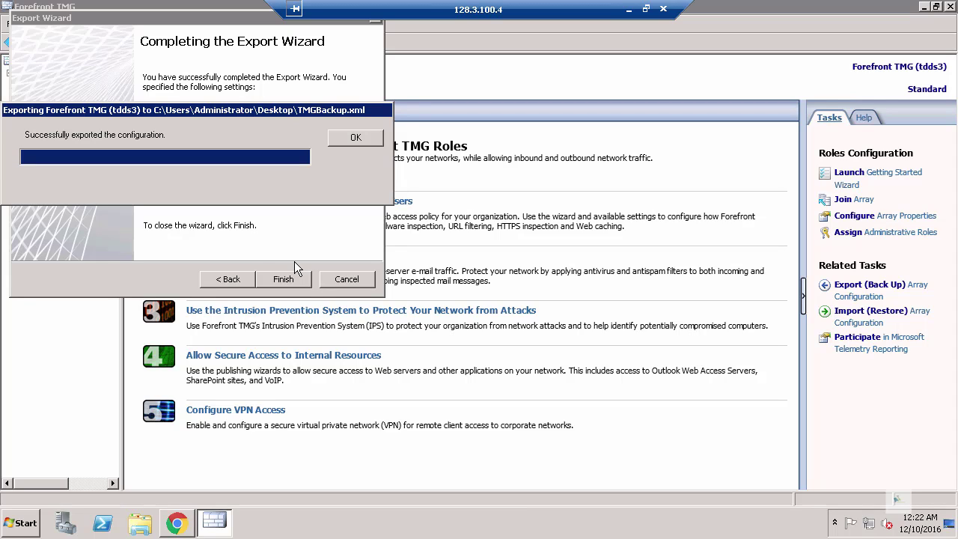
pyautogui.click(353, 139)
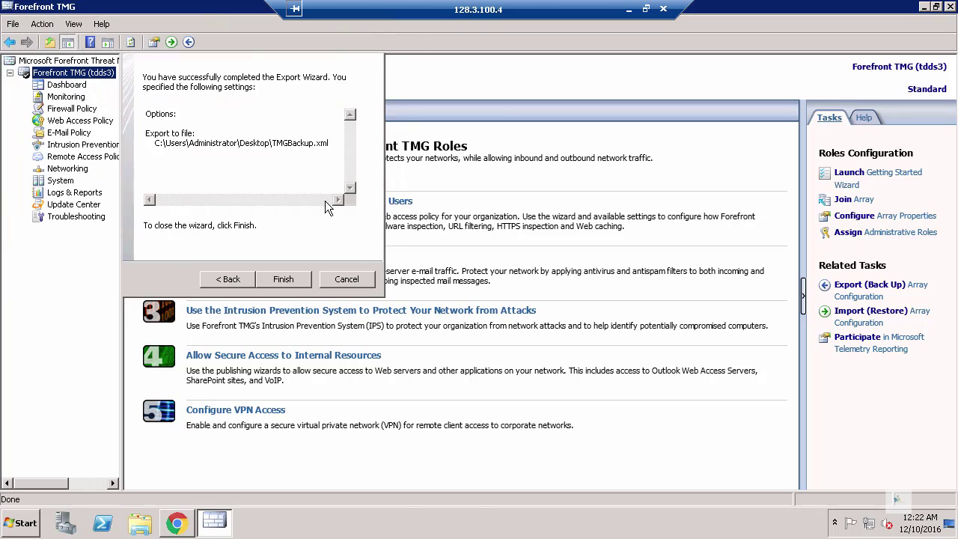
pyautogui.press('Return')
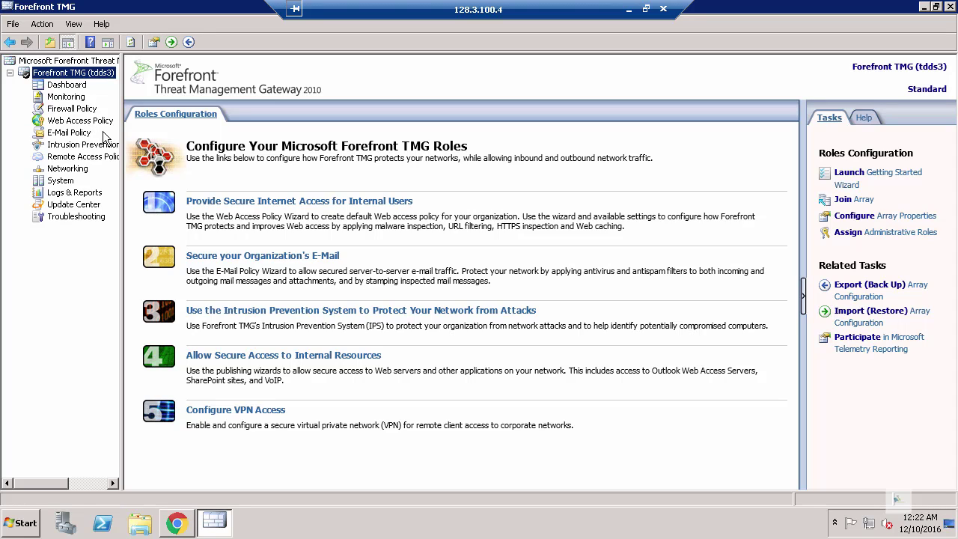
# Start an import (restore) of the Forefront TMG (tdds3) configuration from TMGBackup.xml on the Desktop, proceed to the import action choice, and cancel the wizard
pyautogui.rightClick(73, 75)
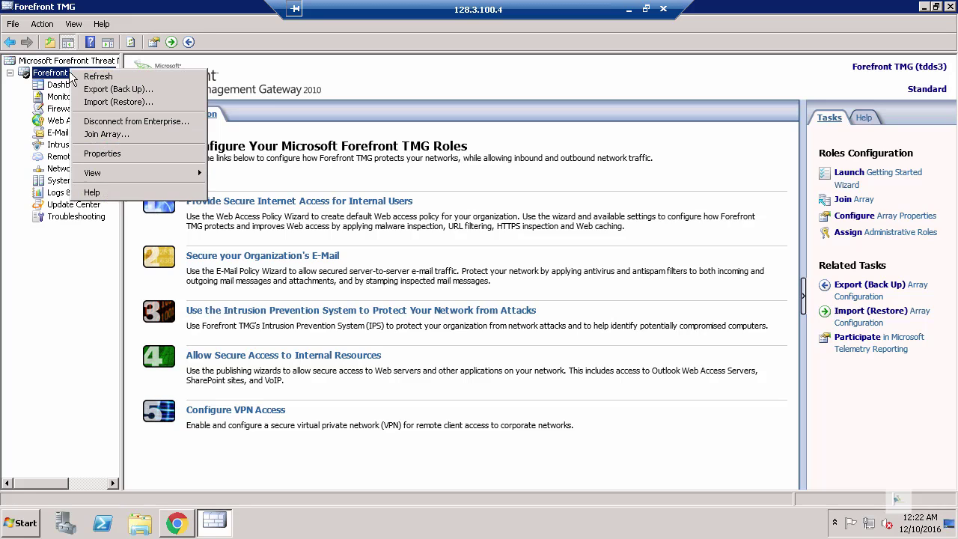
pyautogui.click(112, 102)
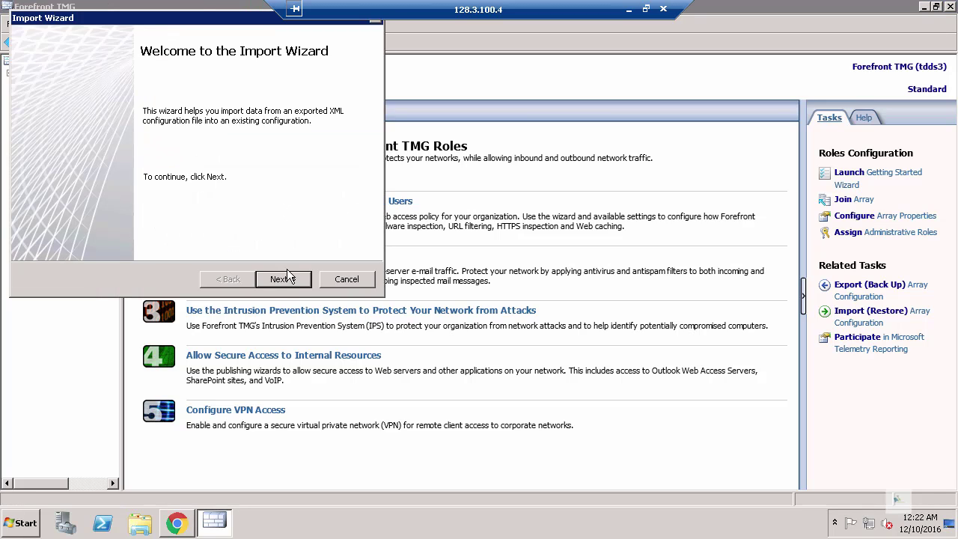
pyautogui.click(290, 281)
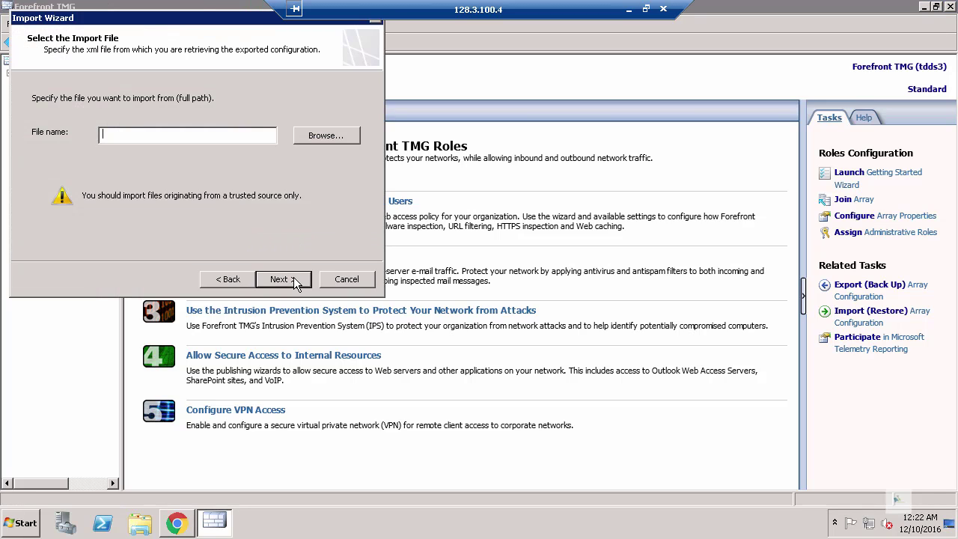
pyautogui.click(346, 136)
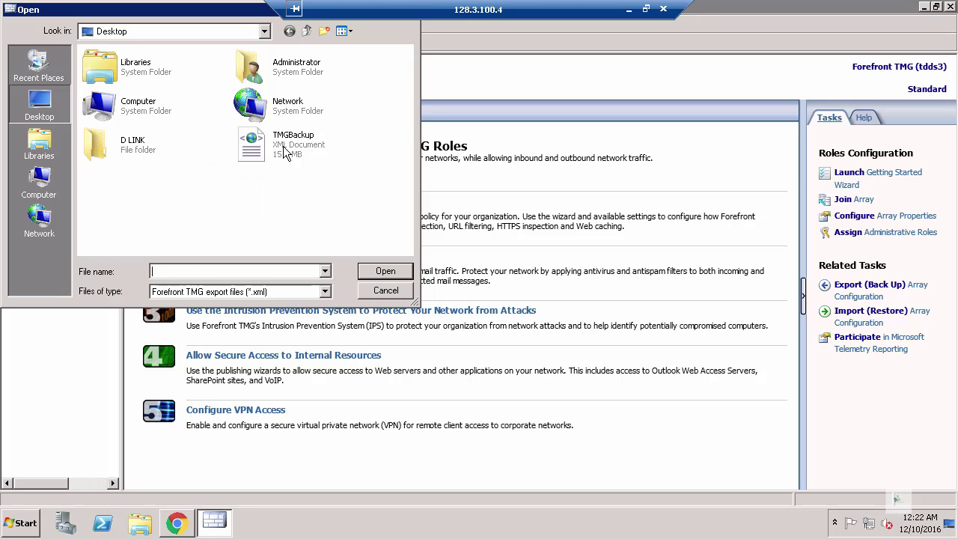
pyautogui.click(283, 146)
pyautogui.click(320, 154)
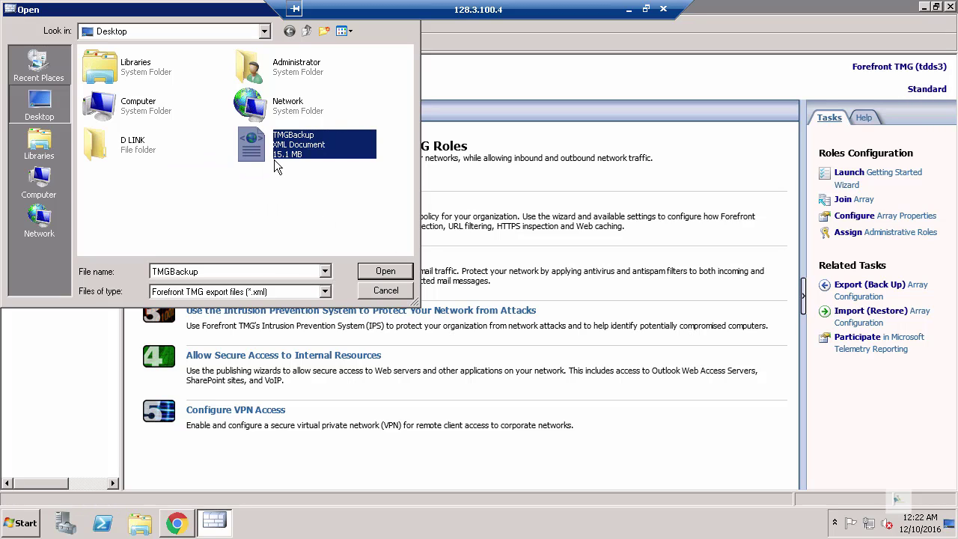
pyautogui.click(385, 271)
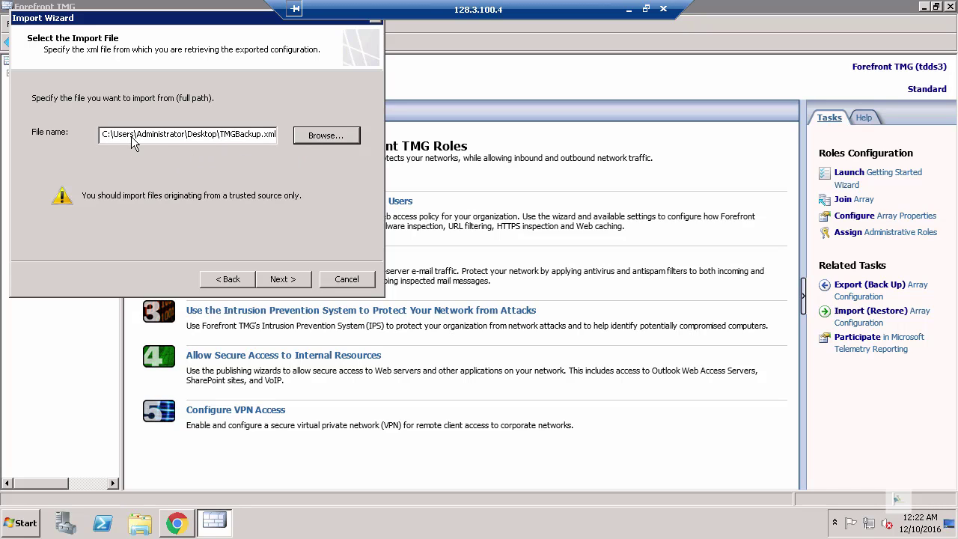
pyautogui.click(289, 279)
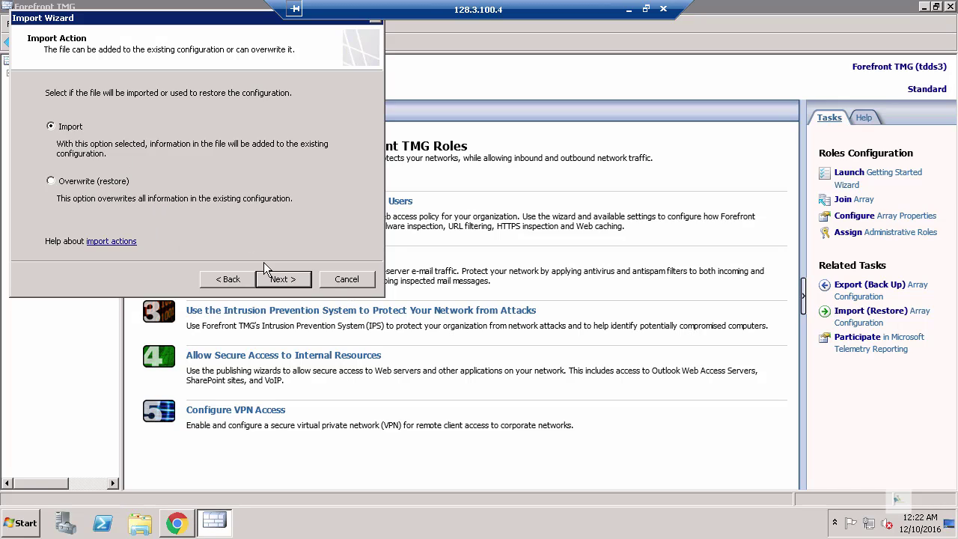
pyautogui.click(364, 279)
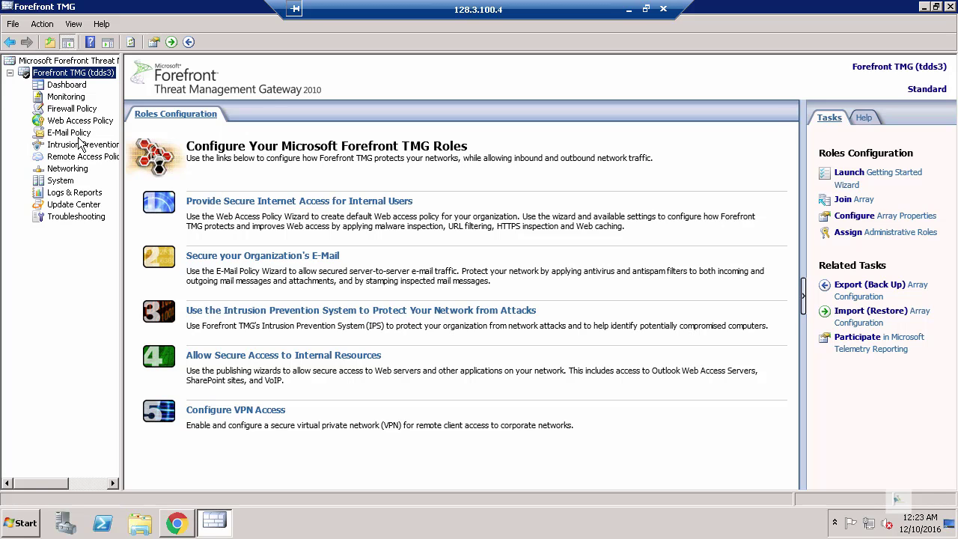
# Display the Firewall Policy rules, and leave the remote session for the onlinerana.com page in Chrome
pyautogui.click(53, 110)
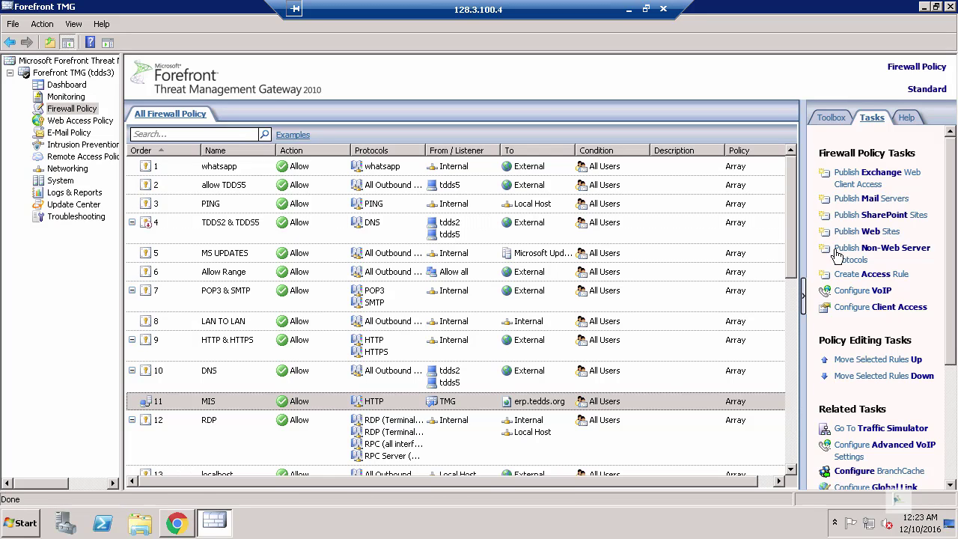
pyautogui.click(631, 9)
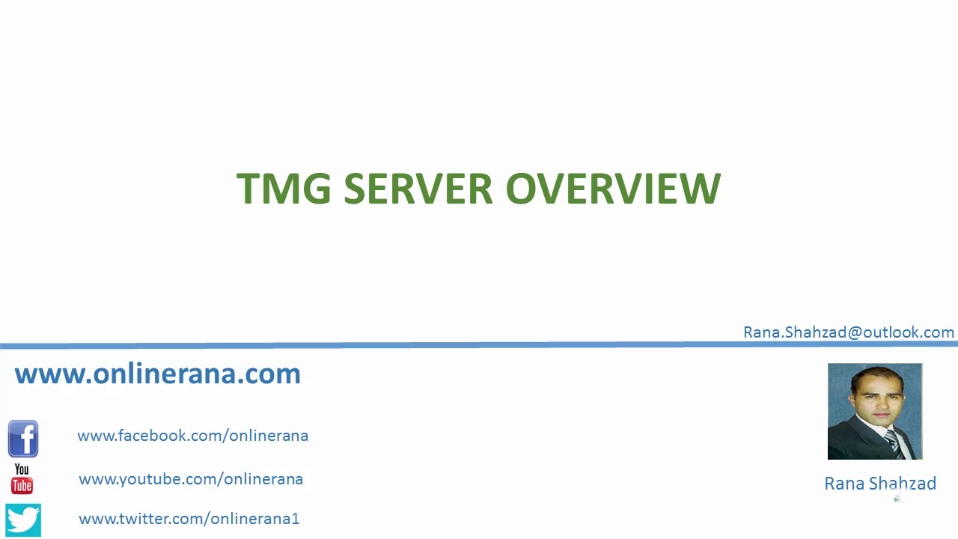
pyautogui.hotkey('alt', 'Tab')
pyautogui.hotkey('alt', 'Tab')
pyautogui.hotkey('alt', 'Tab')
pyautogui.hotkey('alt', 'Tab')
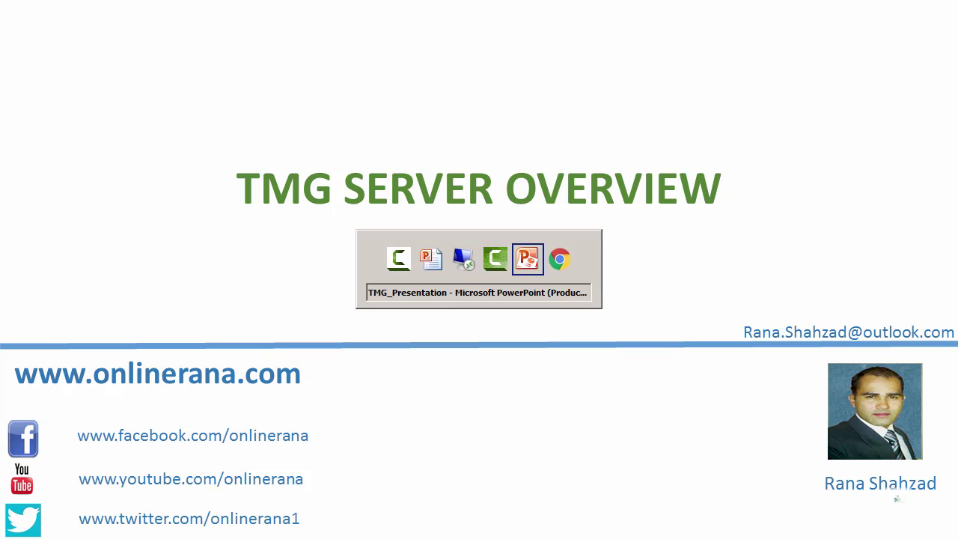
pyautogui.hotkey('alt', 'Tab')
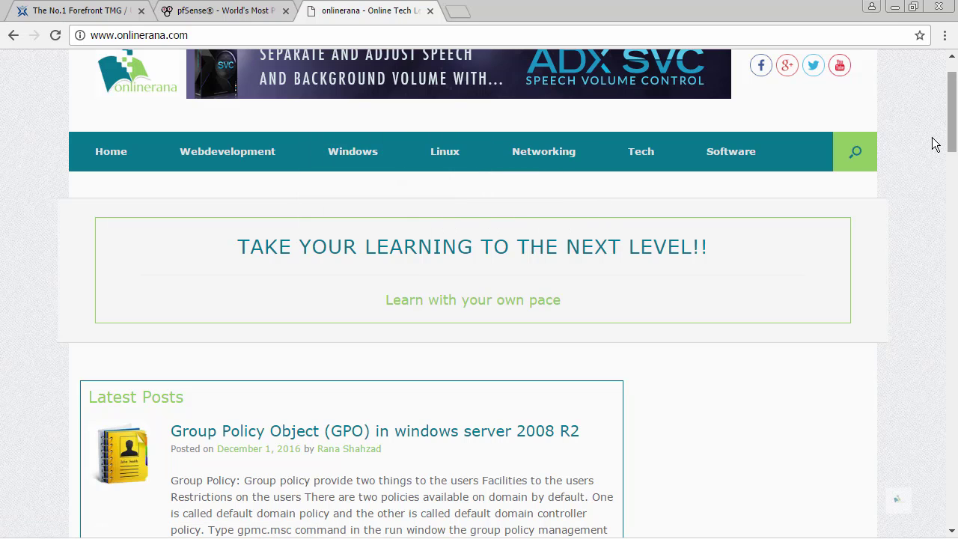
# Look through the latest posts on the onlinerana.com home page down to the pagination and return to the page header
pyautogui.moveTo(953, 142); pyautogui.dragTo(957, 121)
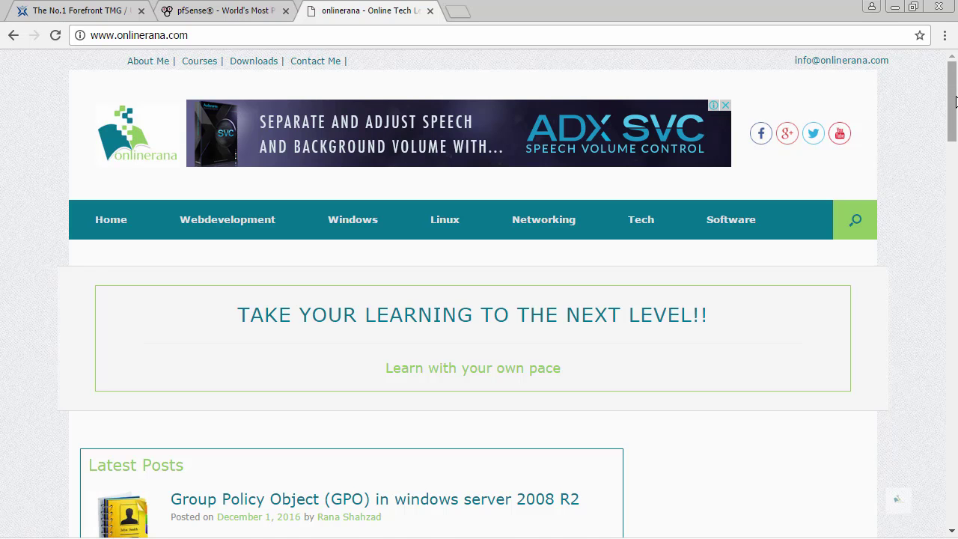
pyautogui.moveTo(956, 116); pyautogui.dragTo(956, 168)
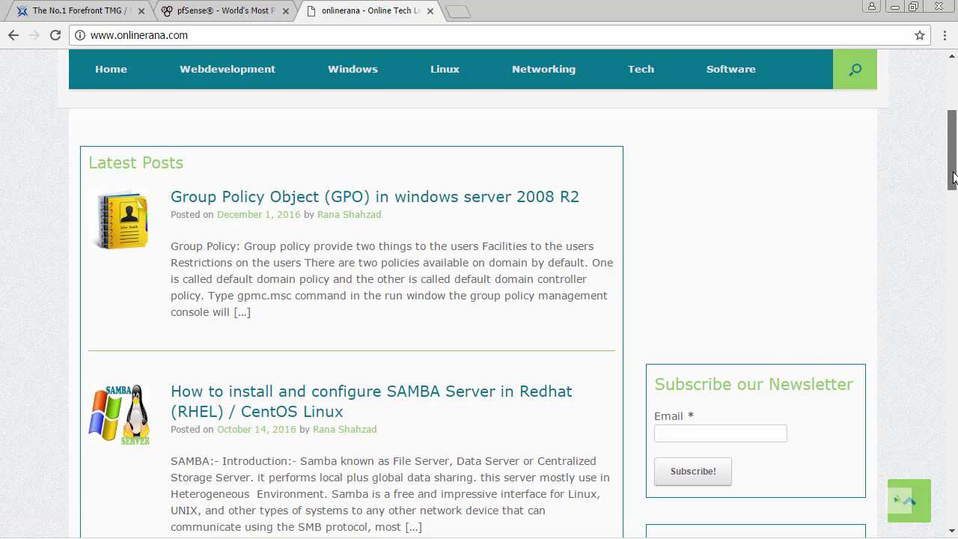
pyautogui.moveTo(954, 179); pyautogui.dragTo(955, 215)
pyautogui.moveTo(954, 222); pyautogui.dragTo(954, 203)
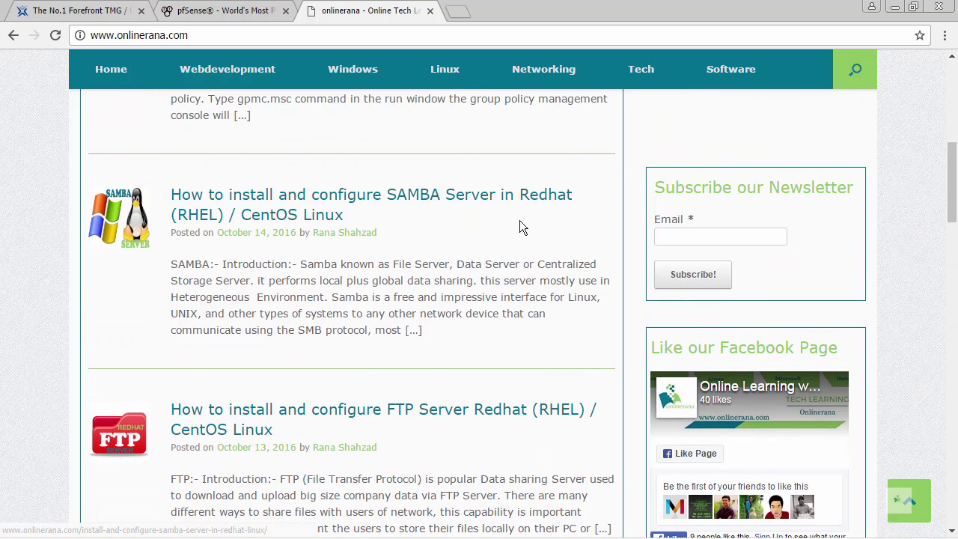
pyautogui.scroll(-4, 951, 215)
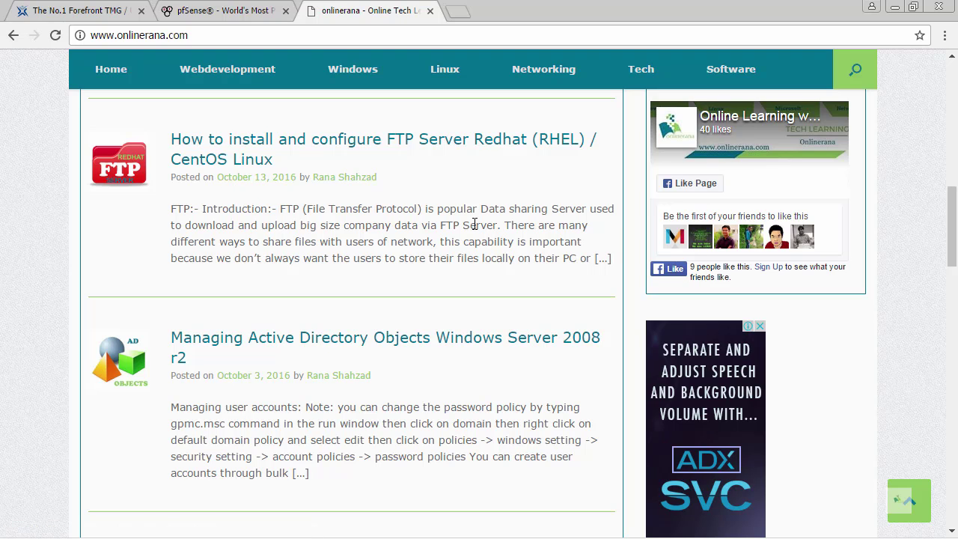
pyautogui.moveTo(955, 238); pyautogui.dragTo(955, 298)
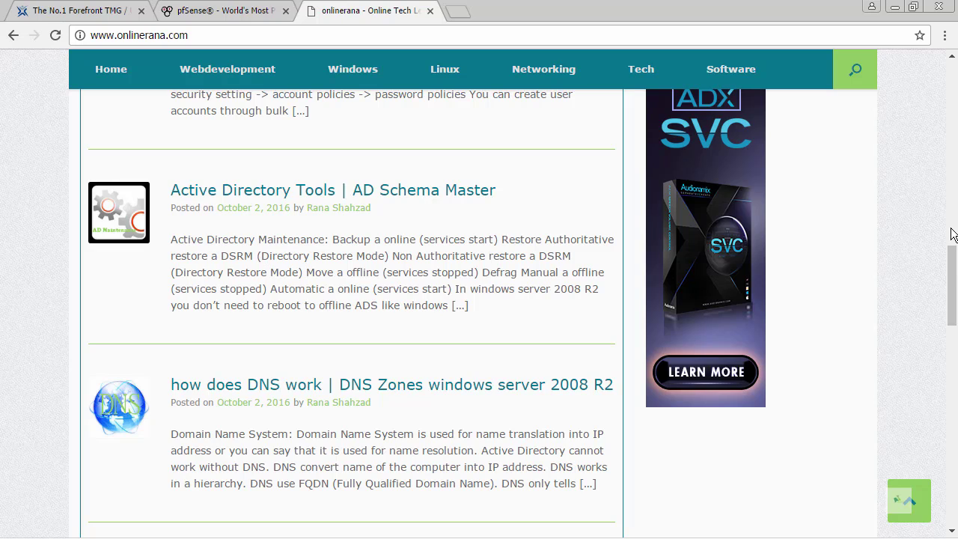
pyautogui.moveTo(955, 259); pyautogui.dragTo(954, 353)
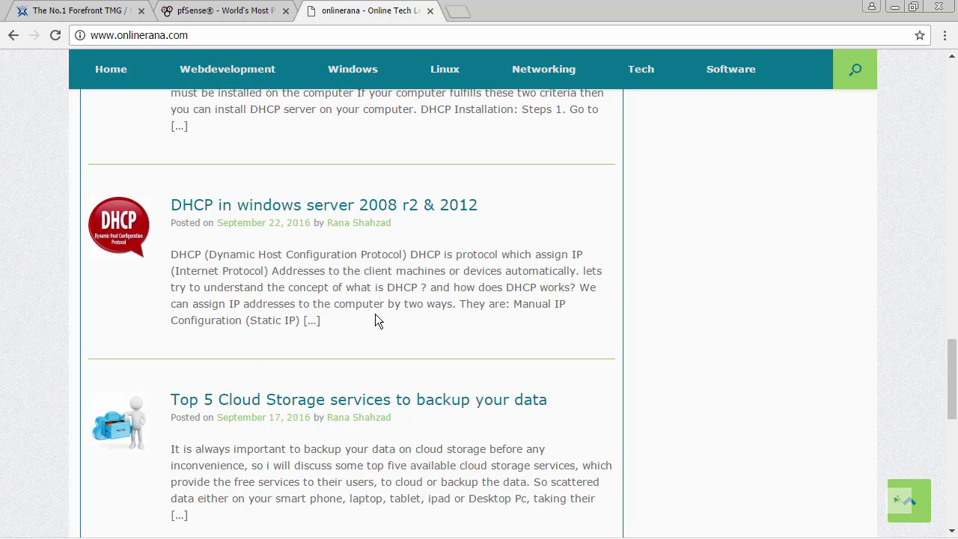
pyautogui.moveTo(954, 354); pyautogui.dragTo(954, 407)
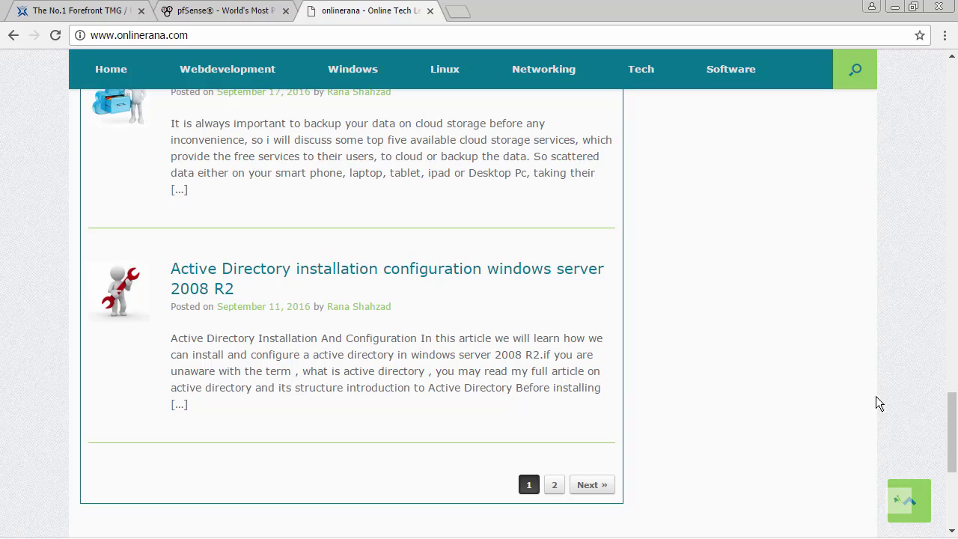
pyautogui.moveTo(949, 419); pyautogui.dragTo(936, 88)
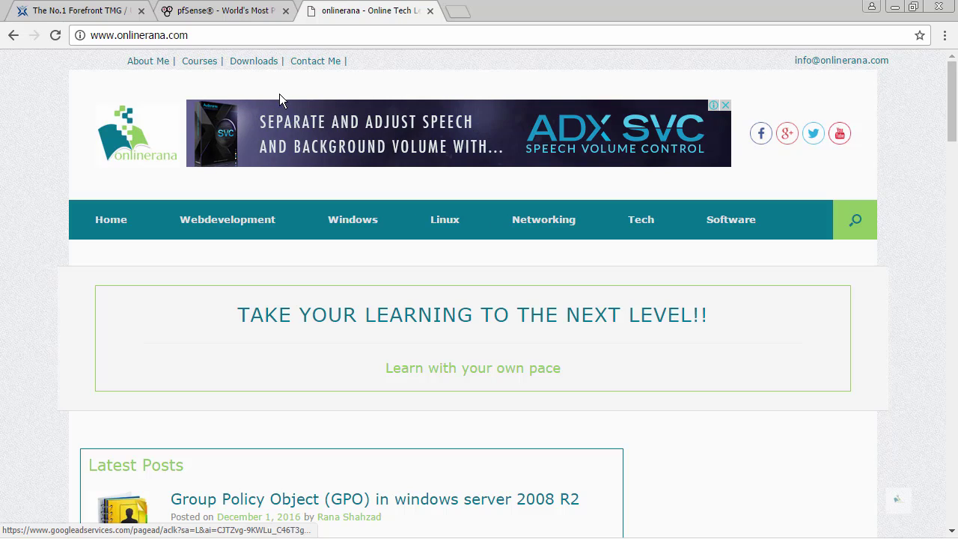
# Open the site's Downloads page and its document "Implementation of Enterprise Secure Network Using Windows Server 2008 R2 and Linux RHEL"
pyautogui.click(243, 64)
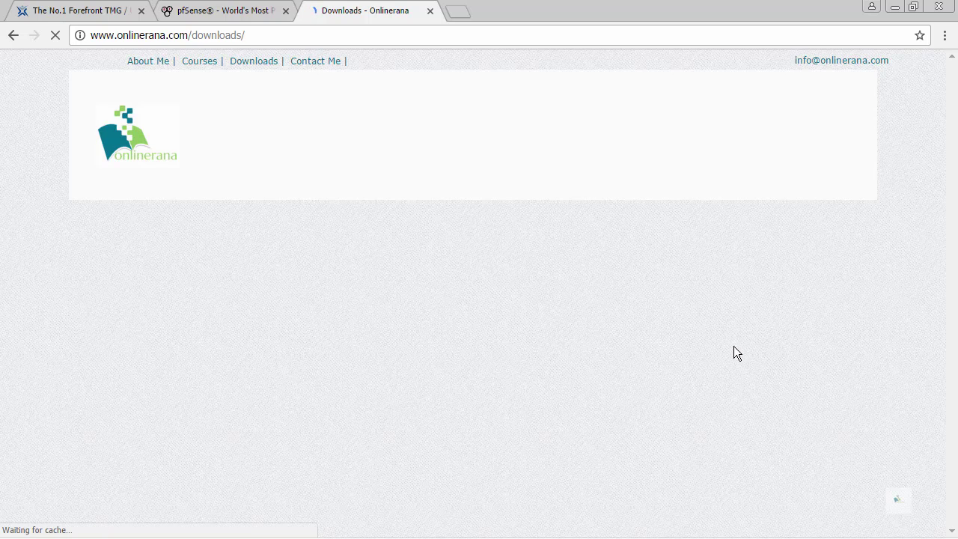
pyautogui.scroll(-4, 956, 200)
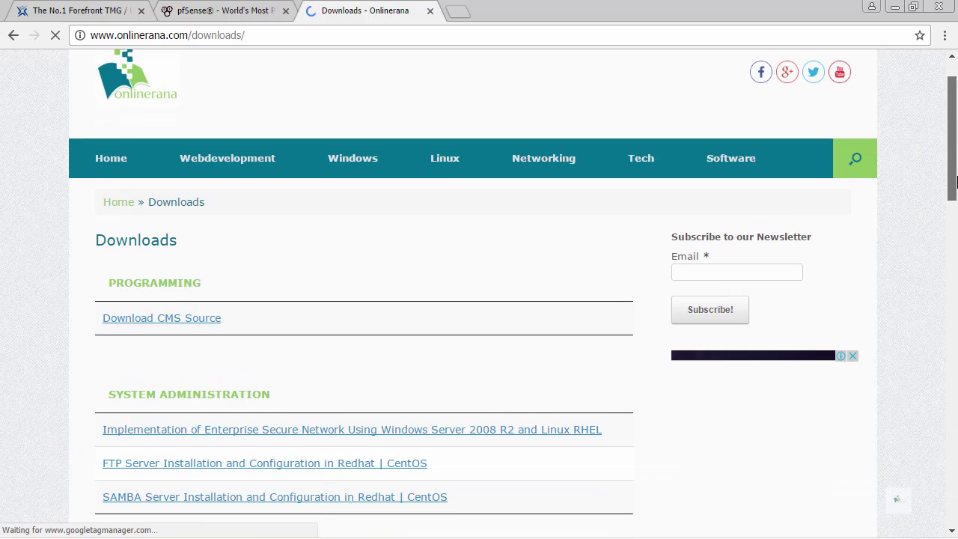
pyautogui.scroll(1, 956, 200)
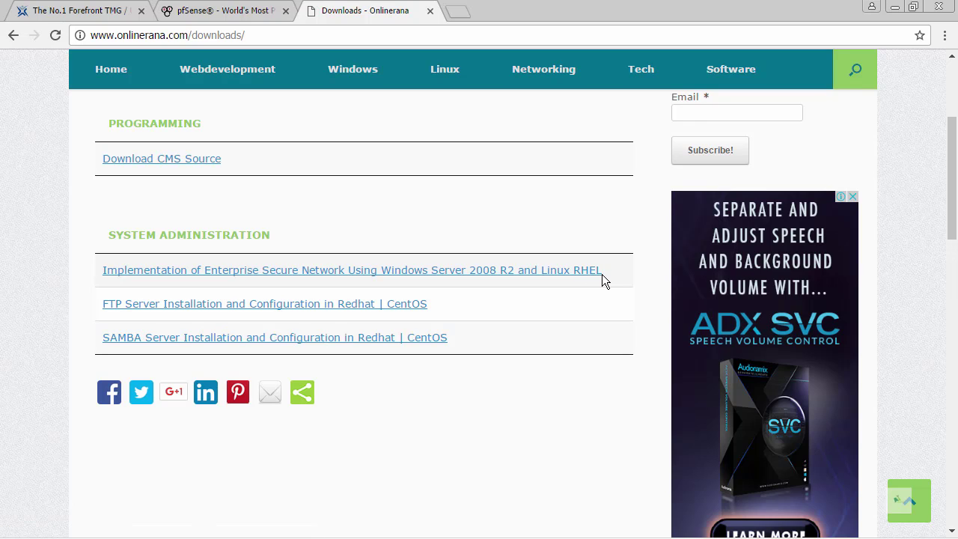
pyautogui.click(405, 272)
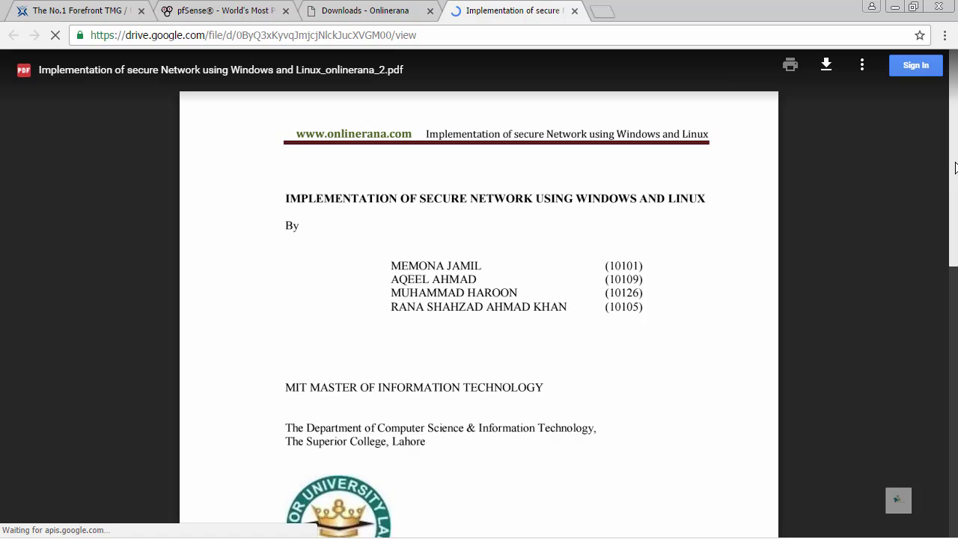
# Skim the secure network PDF from the preface and the lists of figures and tables to the Figure 1 network diagram in Chapter 1
pyautogui.scroll(-5, 955, 210)
pyautogui.scroll(-10, 956, 214)
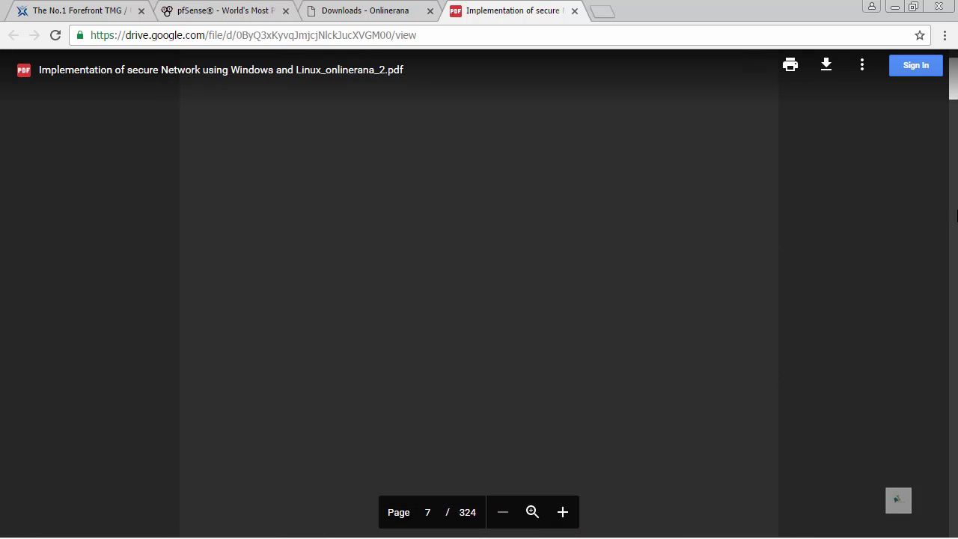
pyautogui.scroll(-15, 955, 160)
pyautogui.moveTo(954, 105); pyautogui.dragTo(955, 89)
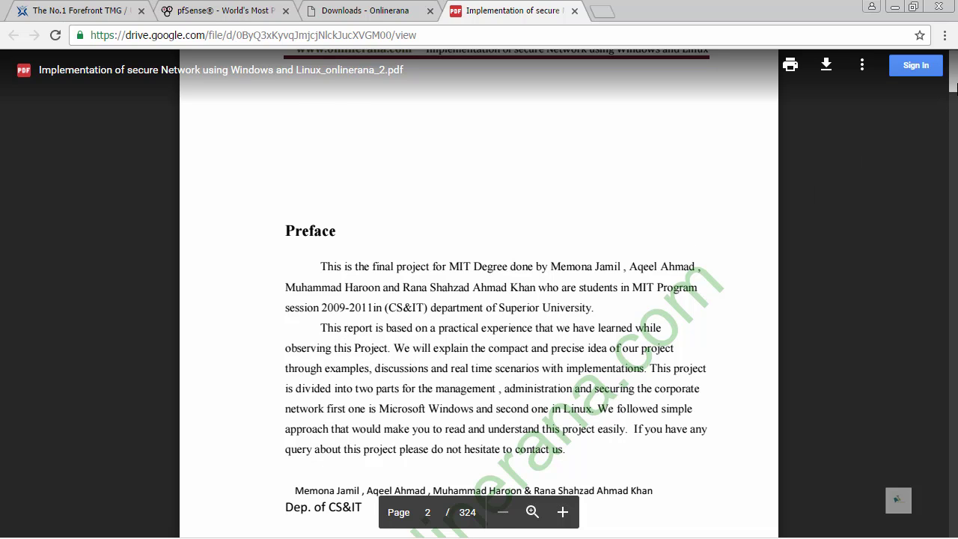
pyautogui.moveTo(955, 84); pyautogui.dragTo(955, 104)
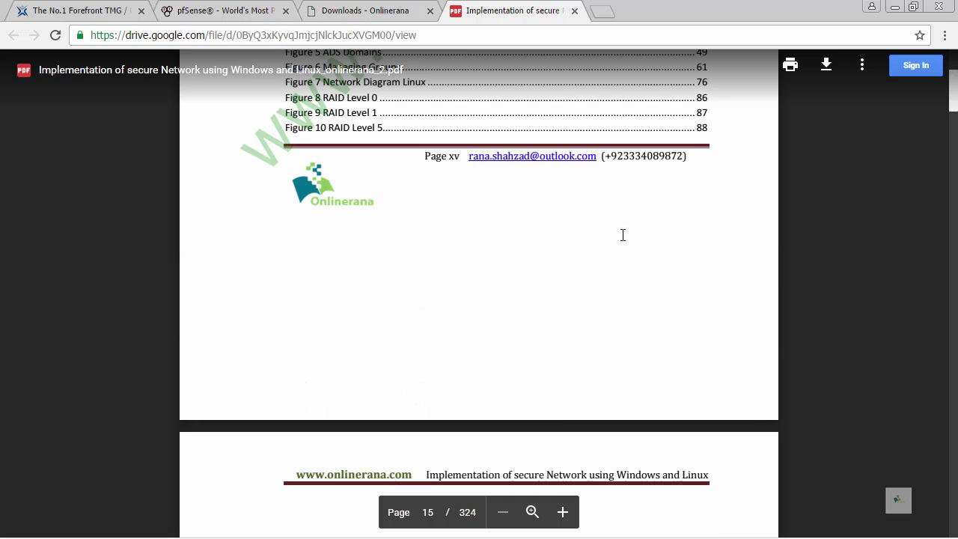
pyautogui.scroll(6, 606, 225)
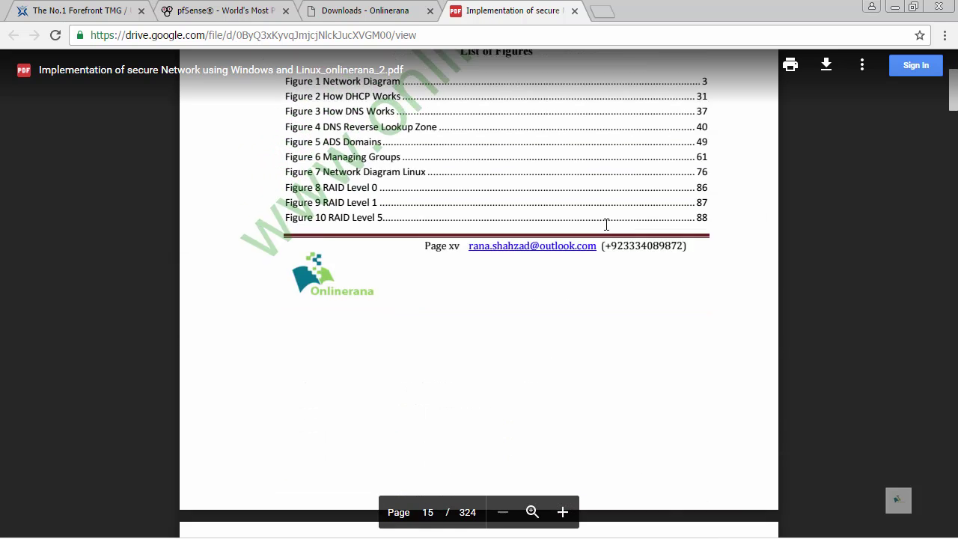
pyautogui.scroll(-10, 606, 224)
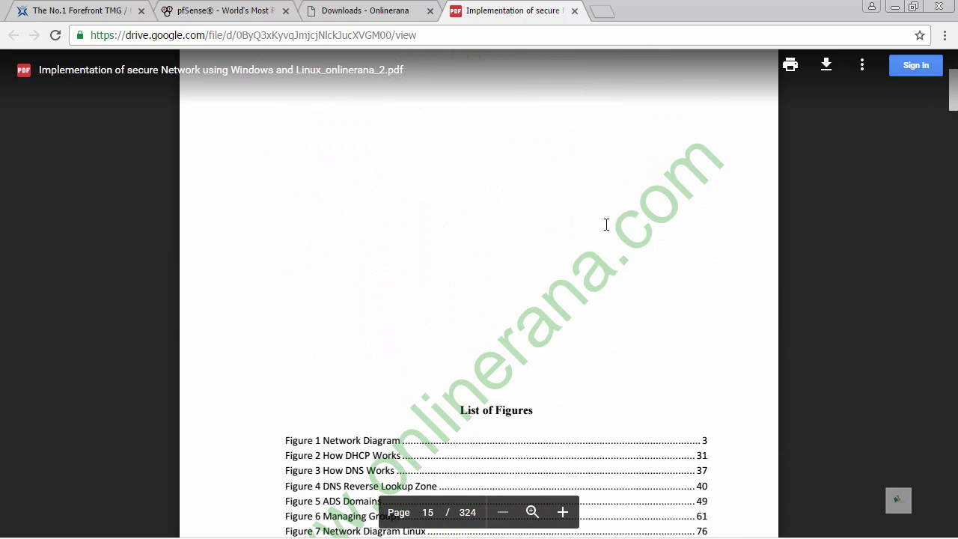
pyautogui.scroll(-6, 606, 225)
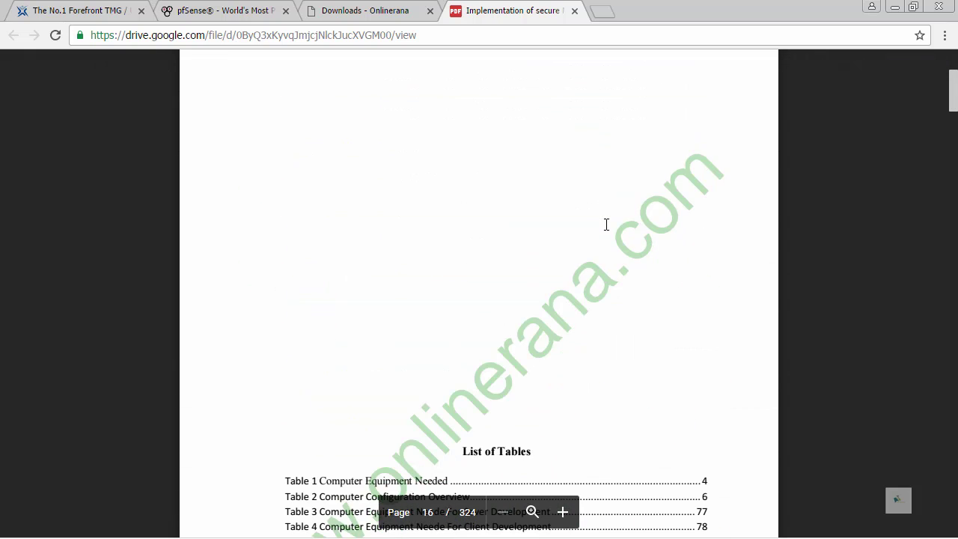
pyautogui.scroll(-12, 607, 224)
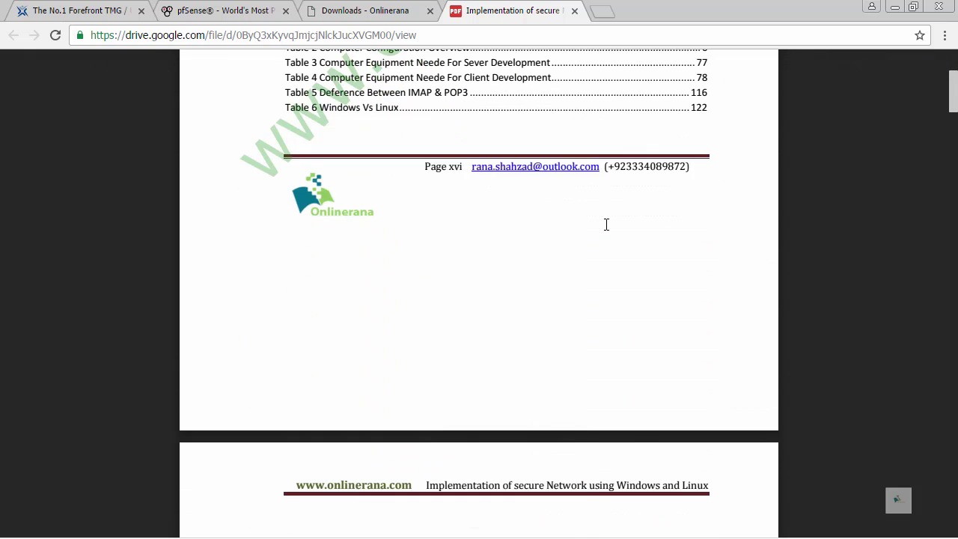
pyautogui.scroll(-8, 606, 224)
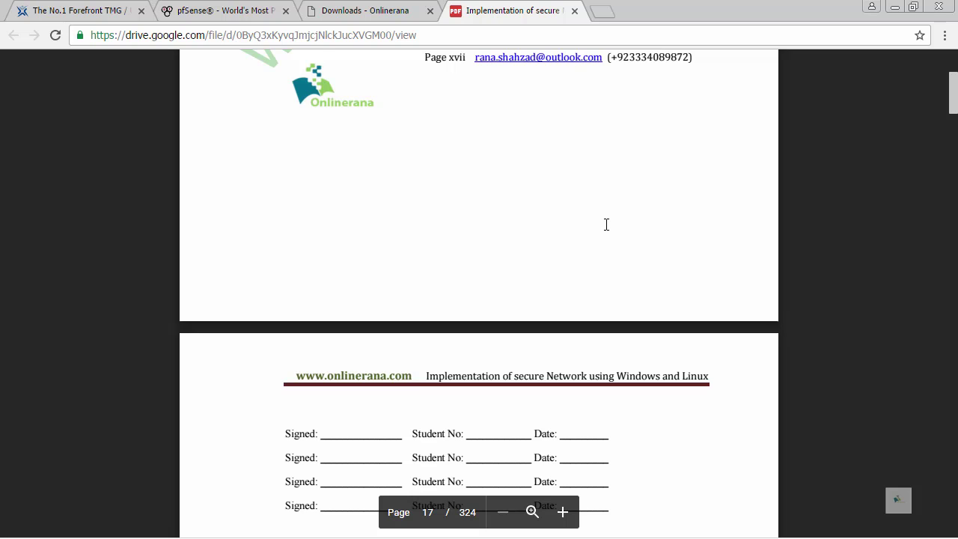
pyautogui.scroll(-12, 607, 224)
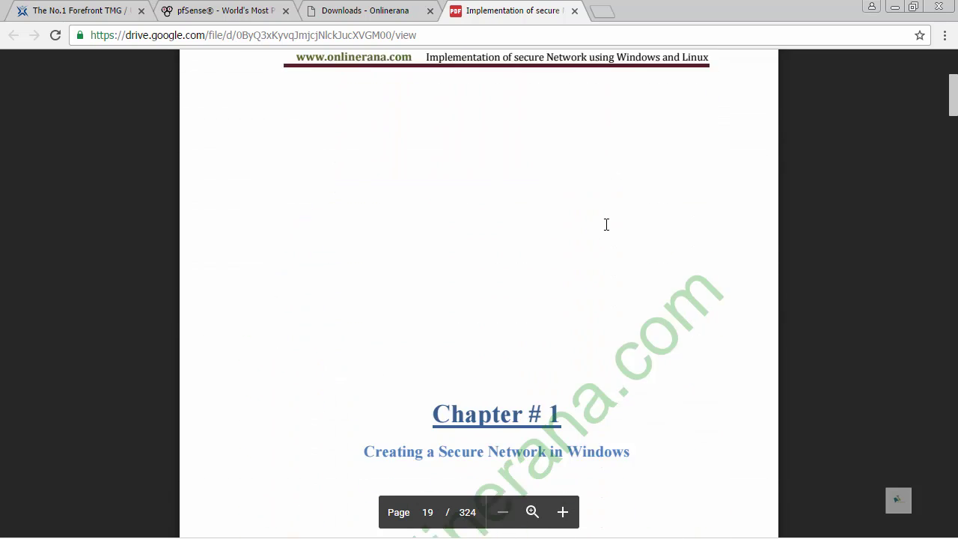
pyautogui.scroll(-8, 606, 225)
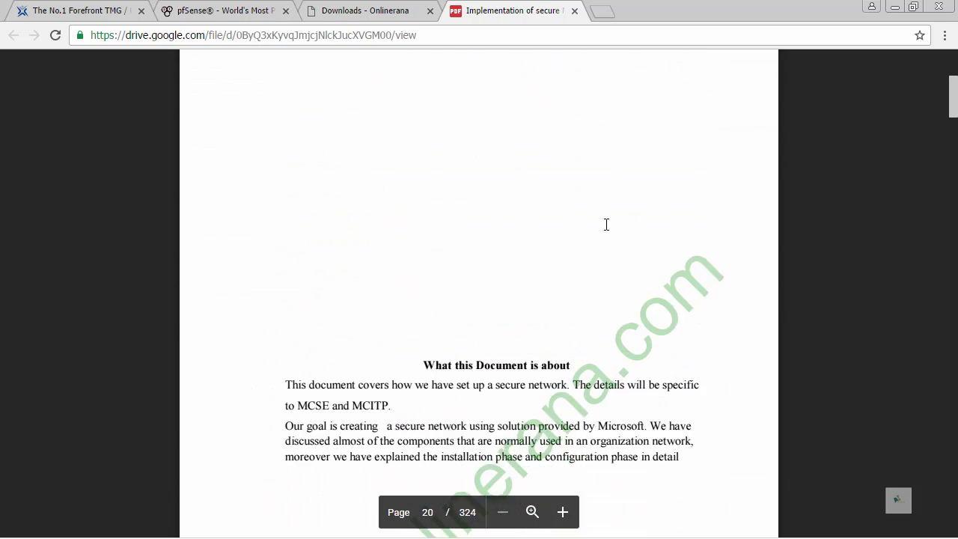
pyautogui.scroll(-6, 606, 225)
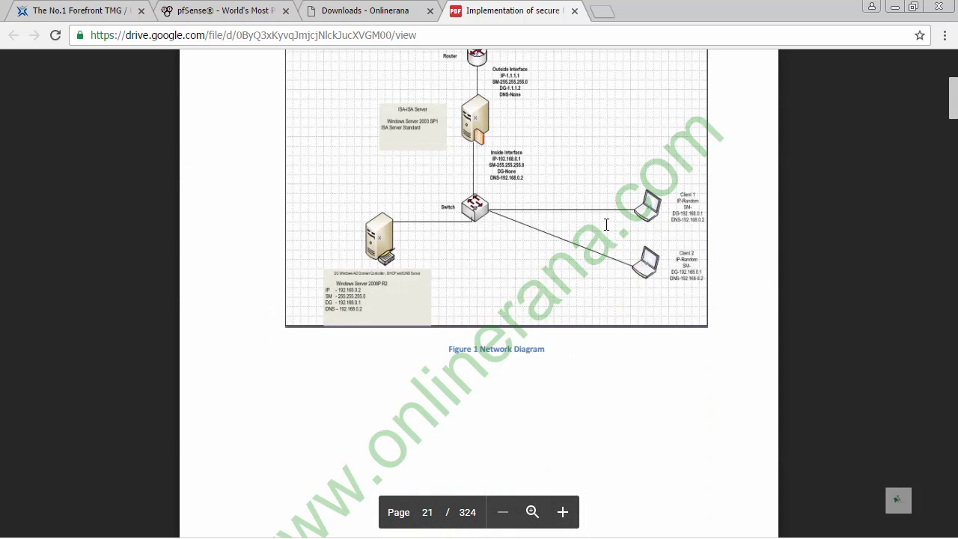
# Look back through the secure network PDF from the Figure 1 network diagram past the Declaration to the start of the Table of Contents
pyautogui.scroll(4, 607, 224)
pyautogui.scroll(-7, 606, 225)
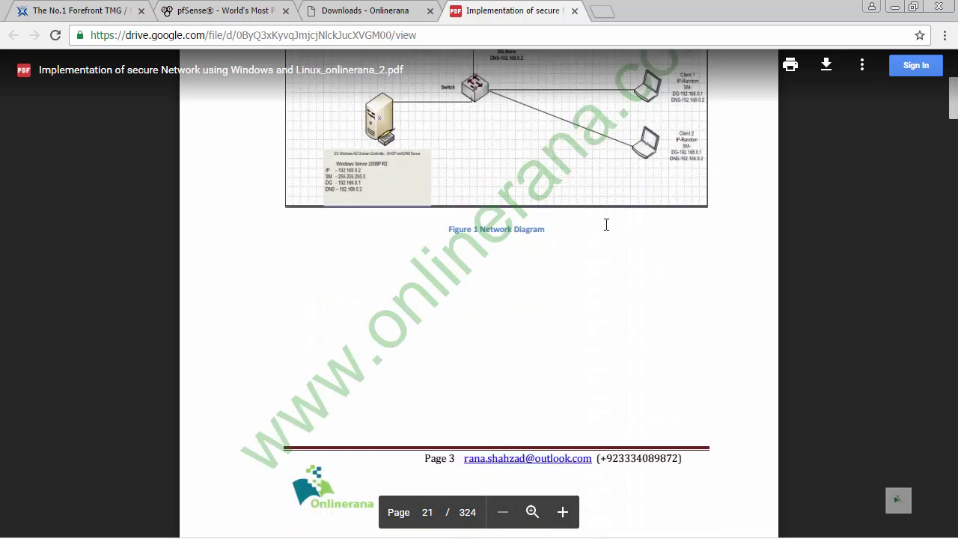
pyautogui.scroll(13, 606, 224)
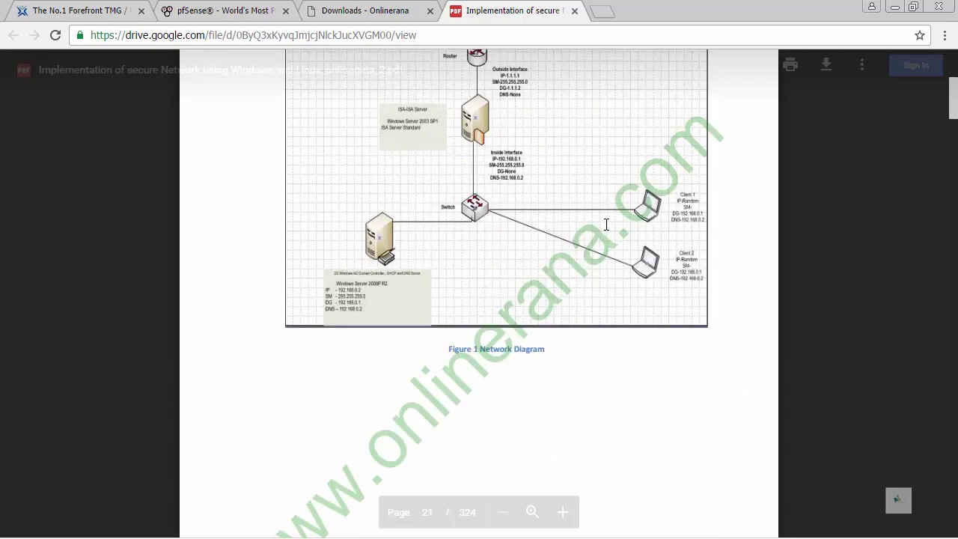
pyautogui.scroll(12, 606, 225)
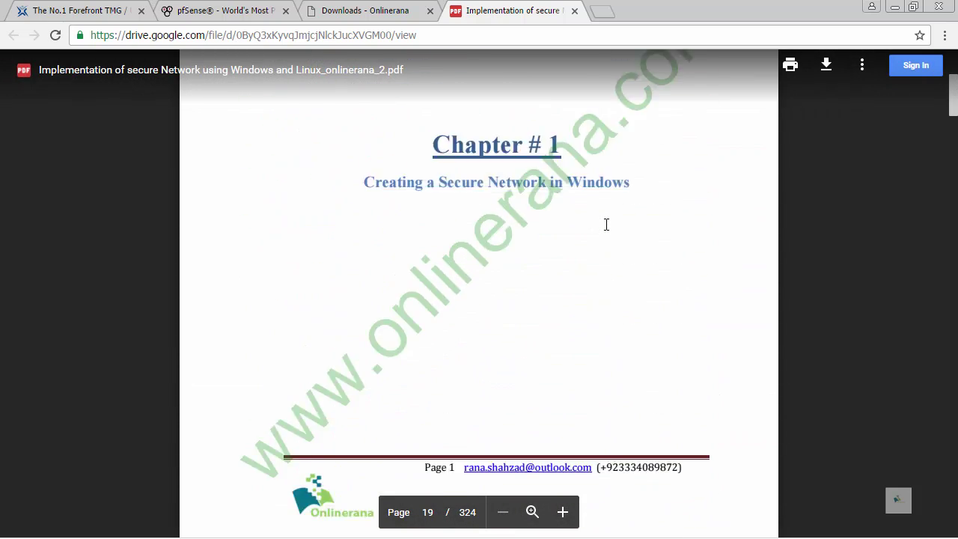
pyautogui.scroll(12, 606, 225)
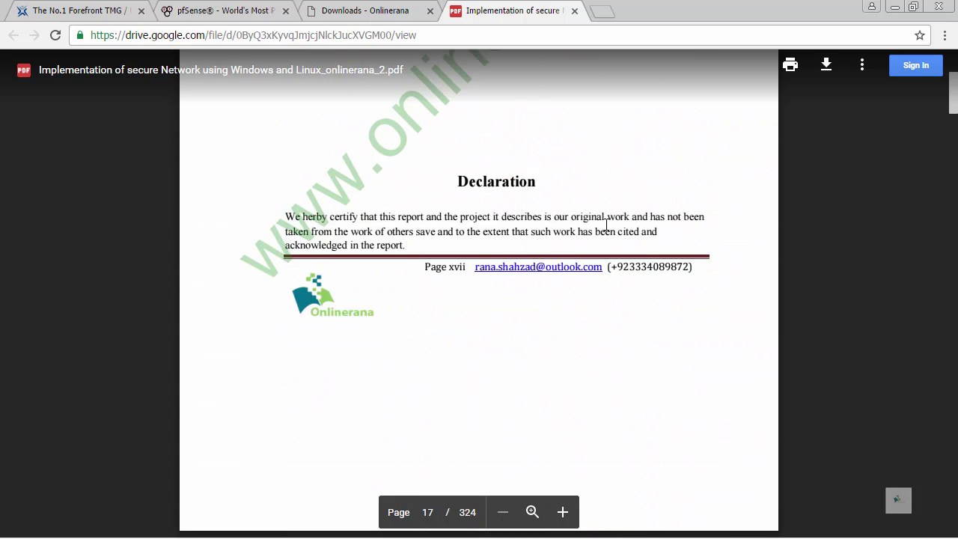
pyautogui.scroll(10, 606, 224)
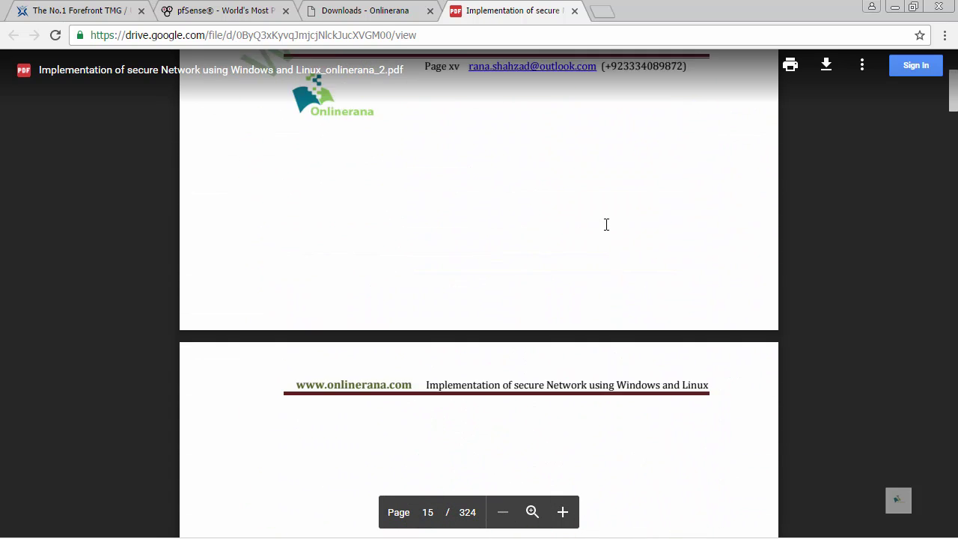
pyautogui.scroll(12, 606, 225)
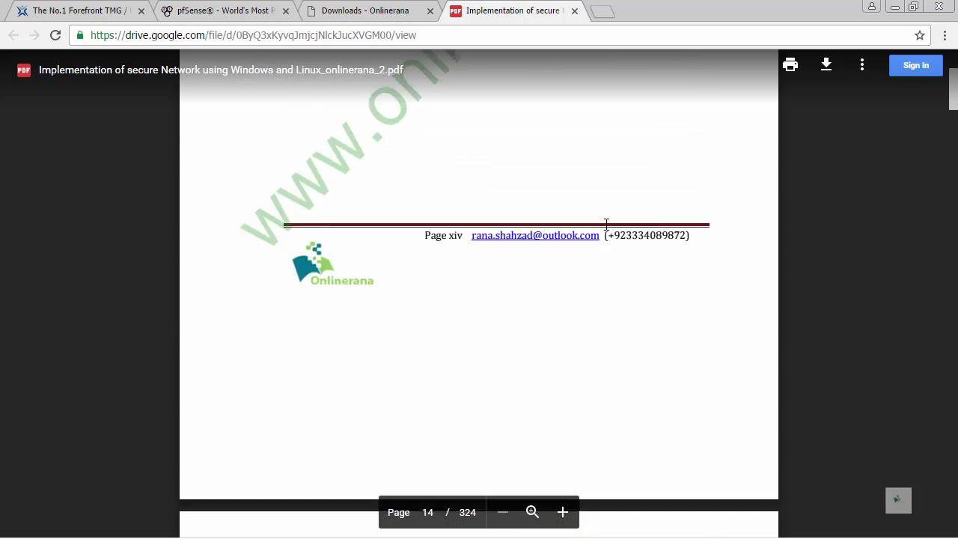
pyautogui.scroll(9, 607, 225)
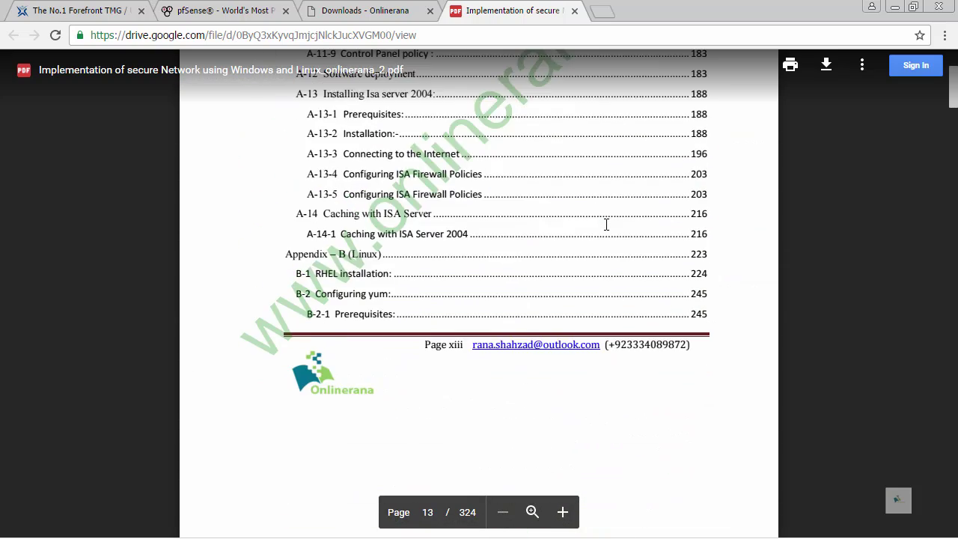
pyautogui.scroll(10, 606, 224)
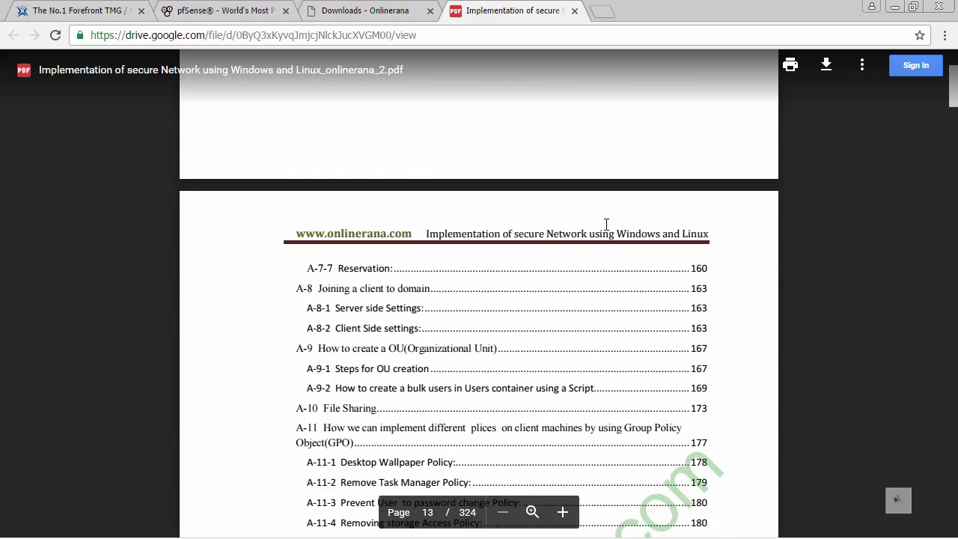
pyautogui.scroll(10, 607, 225)
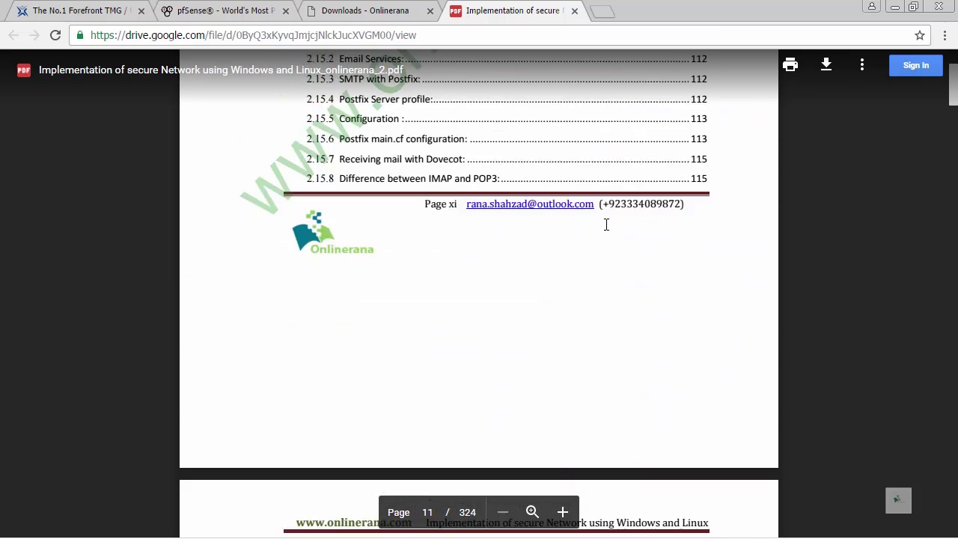
pyautogui.scroll(10, 606, 225)
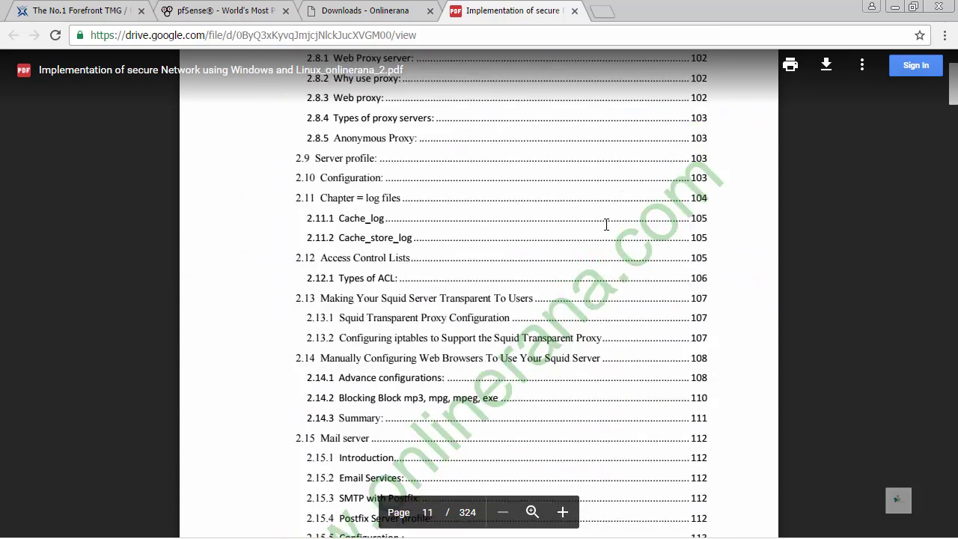
pyautogui.scroll(10, 607, 224)
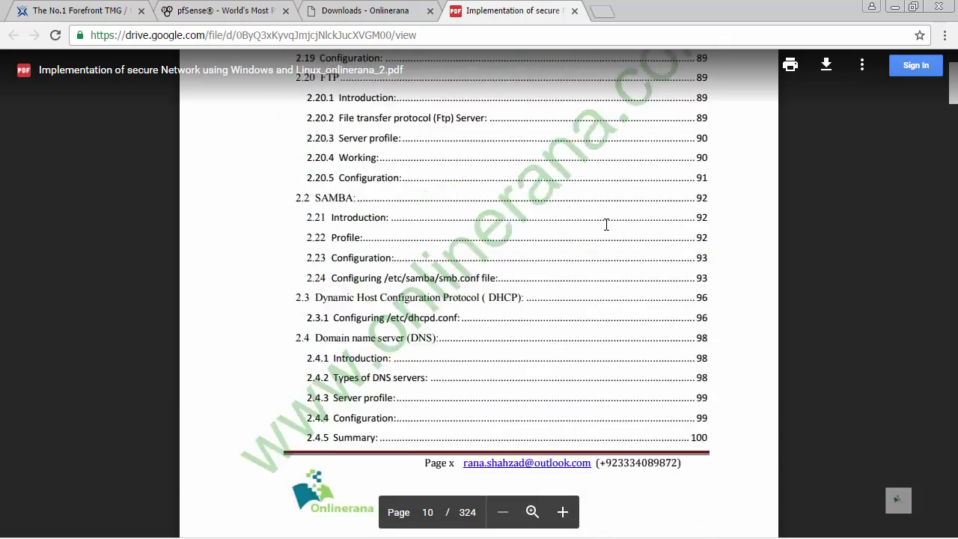
pyautogui.scroll(5, 606, 225)
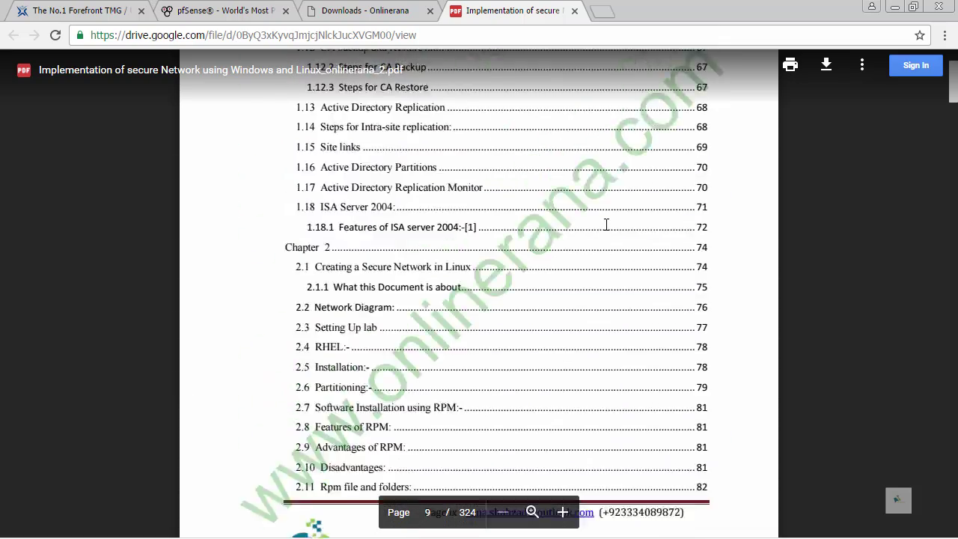
pyautogui.scroll(4, 606, 225)
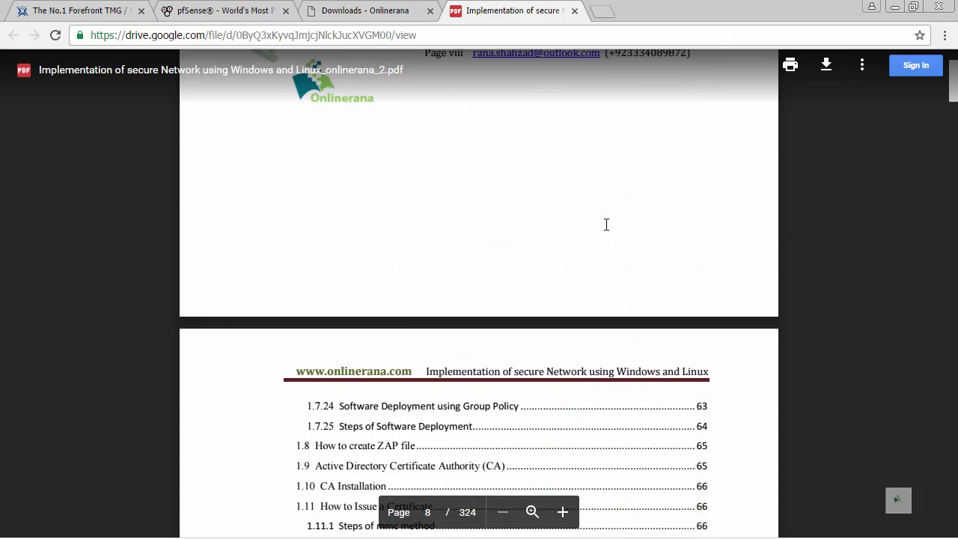
pyautogui.scroll(8, 606, 224)
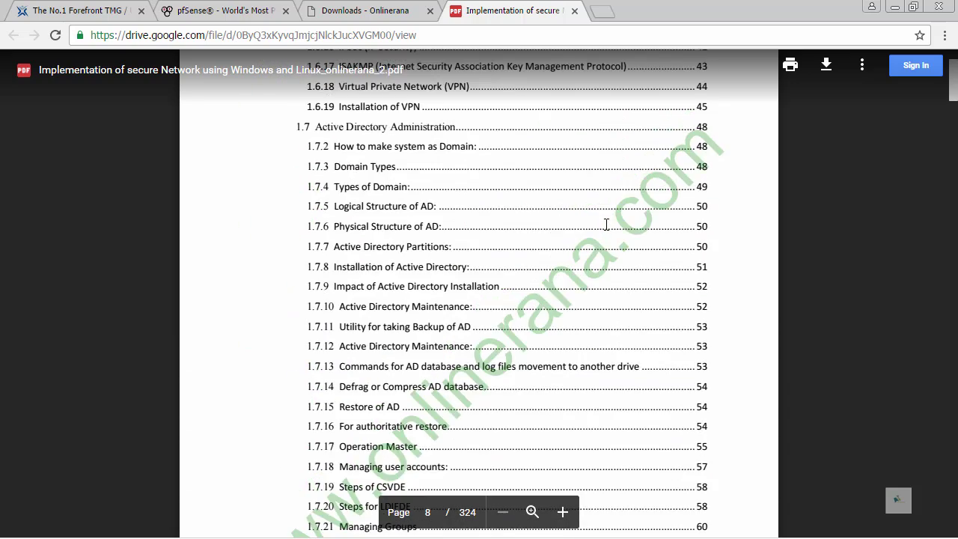
pyautogui.scroll(4, 606, 224)
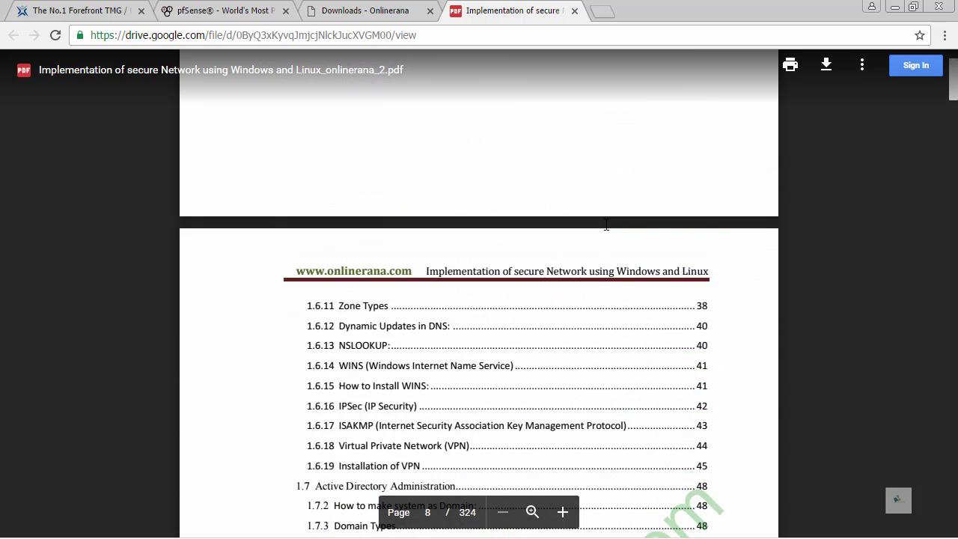
pyautogui.scroll(12, 606, 225)
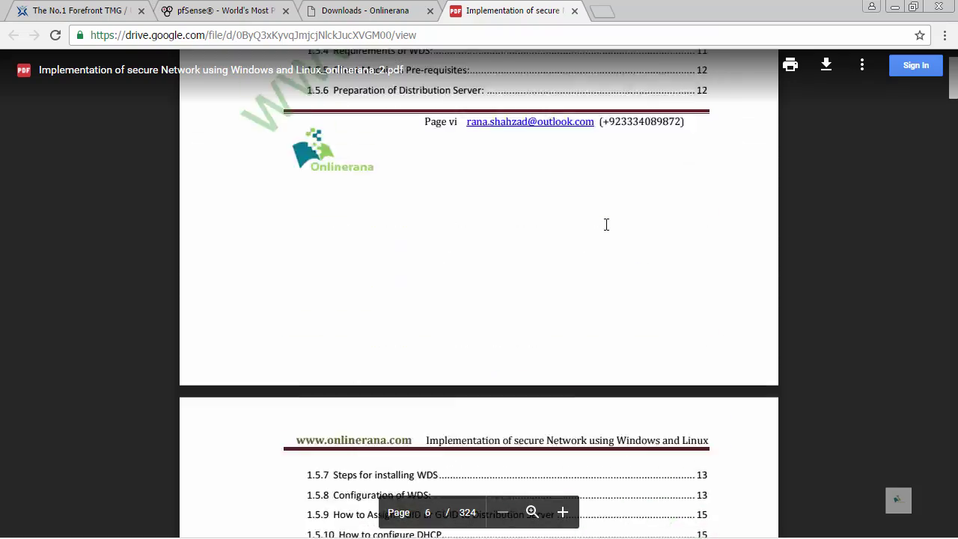
pyautogui.scroll(12, 606, 225)
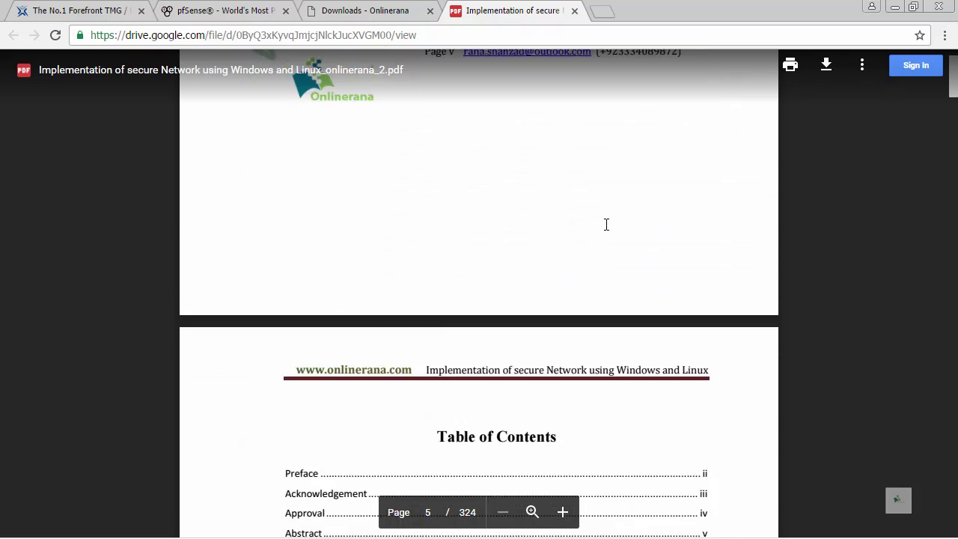
# Read the Table of Contents entries of Chapter 1 from the lab setup and Windows 7 deployment to the DHCP and DNS topics
pyautogui.scroll(-5, 606, 225)
pyautogui.scroll(-1, 606, 225)
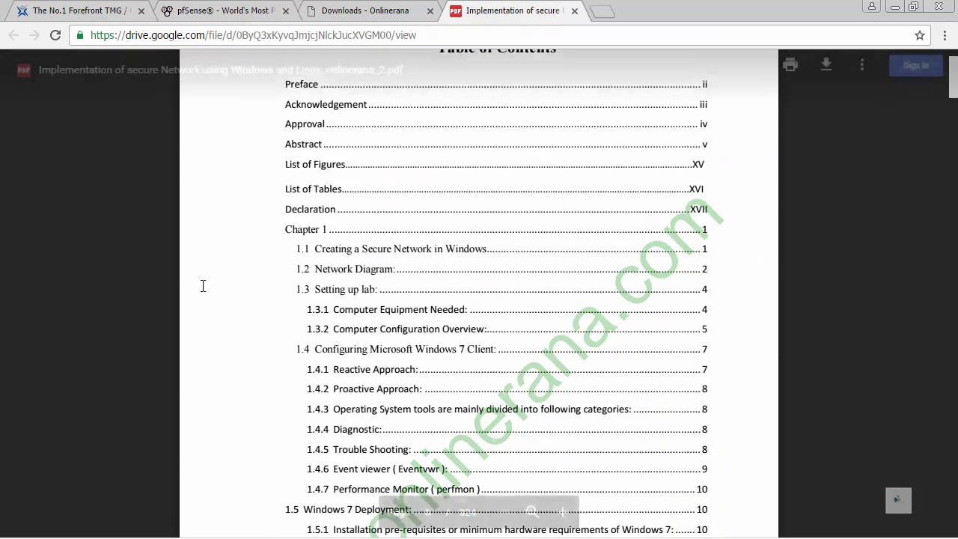
pyautogui.scroll(-4, 456, 278)
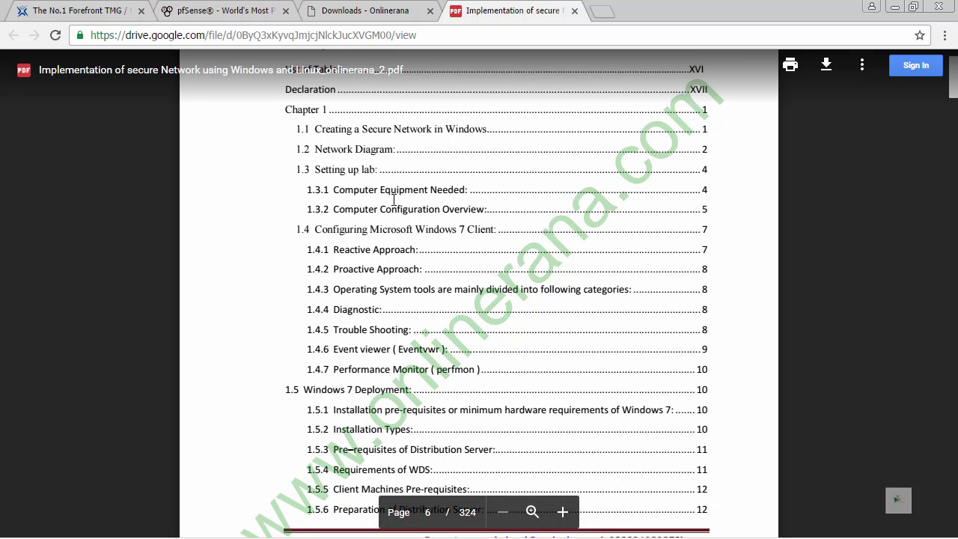
pyautogui.scroll(-5, 409, 425)
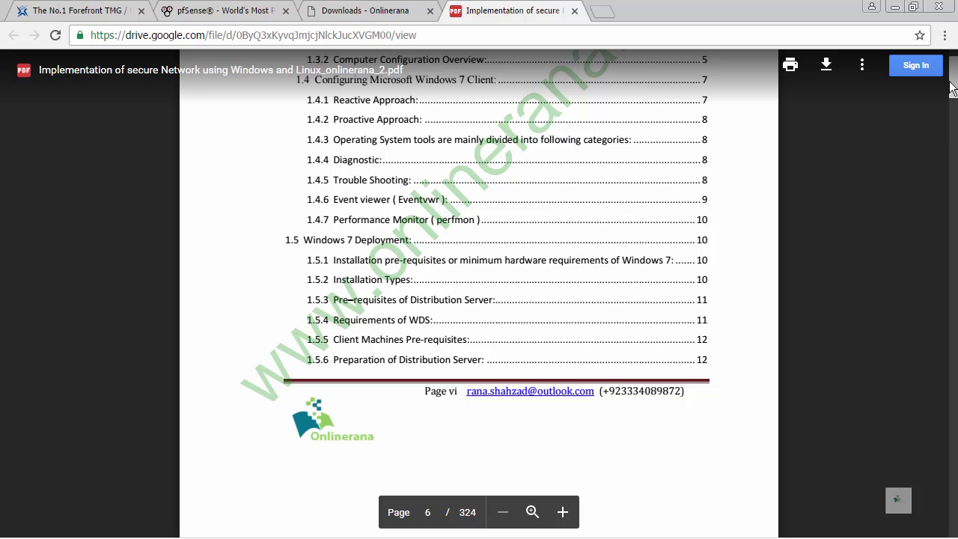
pyautogui.moveTo(956, 89)
pyautogui.mouseDown()
pyautogui.moveTo(955, 102)
pyautogui.moveTo(955, 89)
pyautogui.mouseUp()
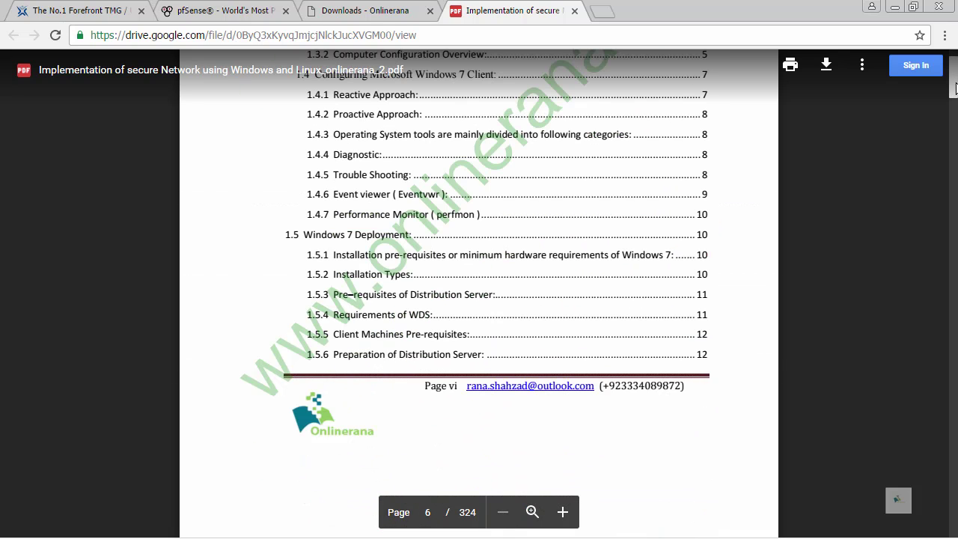
pyautogui.scroll(-10, 602, 383)
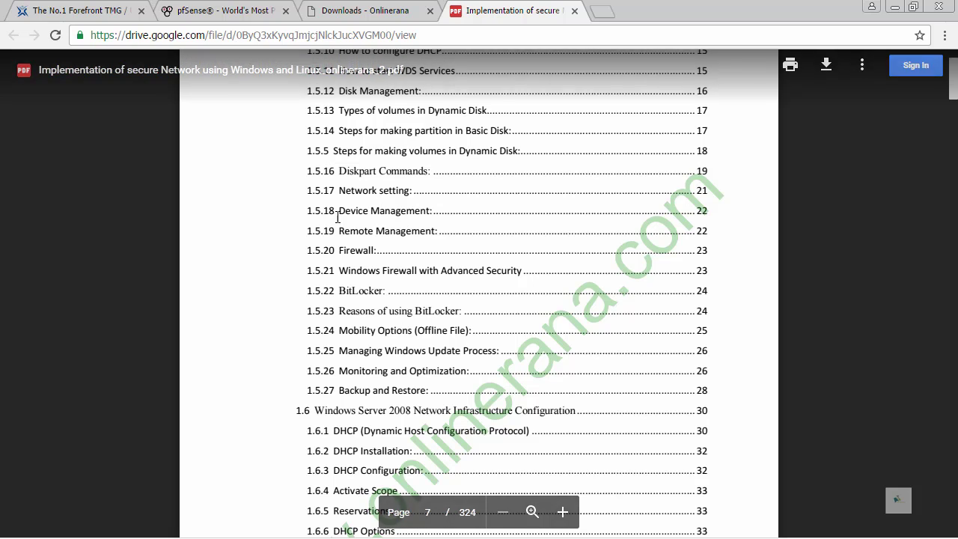
pyautogui.scroll(-5, 331, 306)
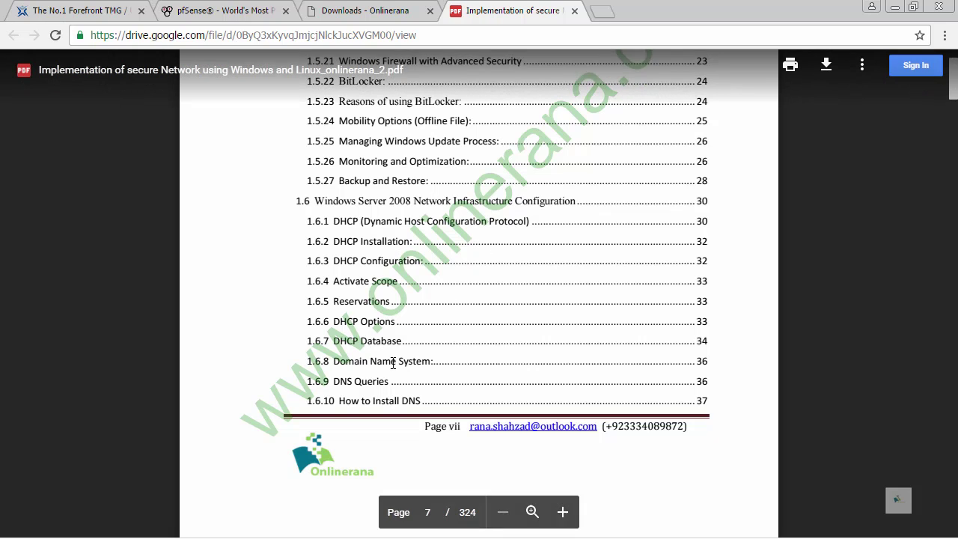
# Read the remaining Chapter 1 contents entries on Active Directory, certificates and ISA Server 2004, and the opening Chapter 2 Linux entries
pyautogui.scroll(-4, 419, 367)
pyautogui.scroll(-10, 428, 377)
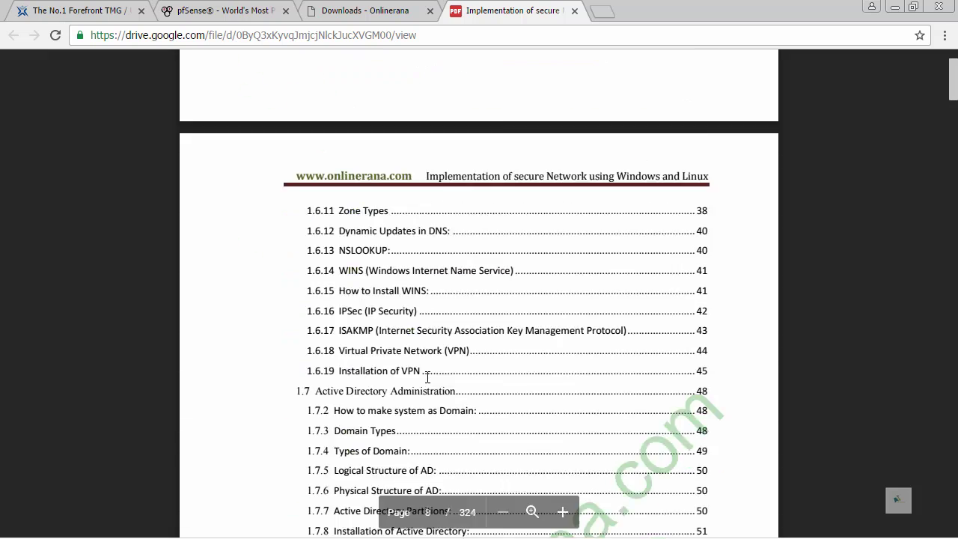
pyautogui.scroll(1, 427, 372)
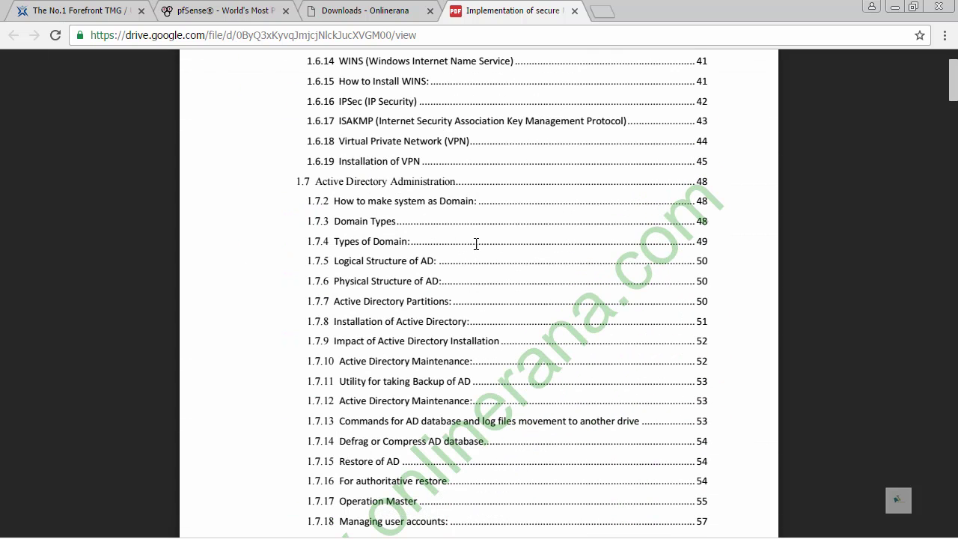
pyautogui.scroll(-15, 476, 243)
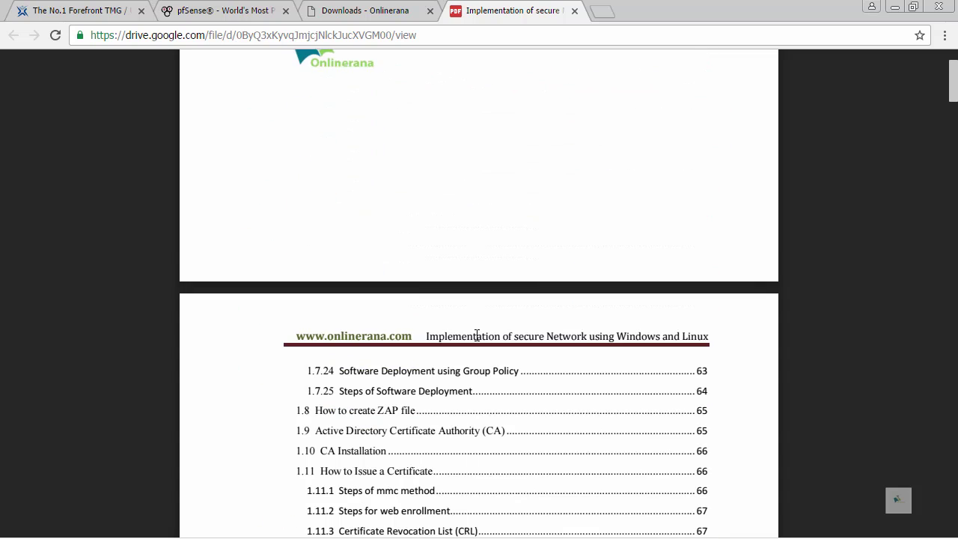
pyautogui.scroll(-3, 449, 299)
pyautogui.scroll(-3, 525, 269)
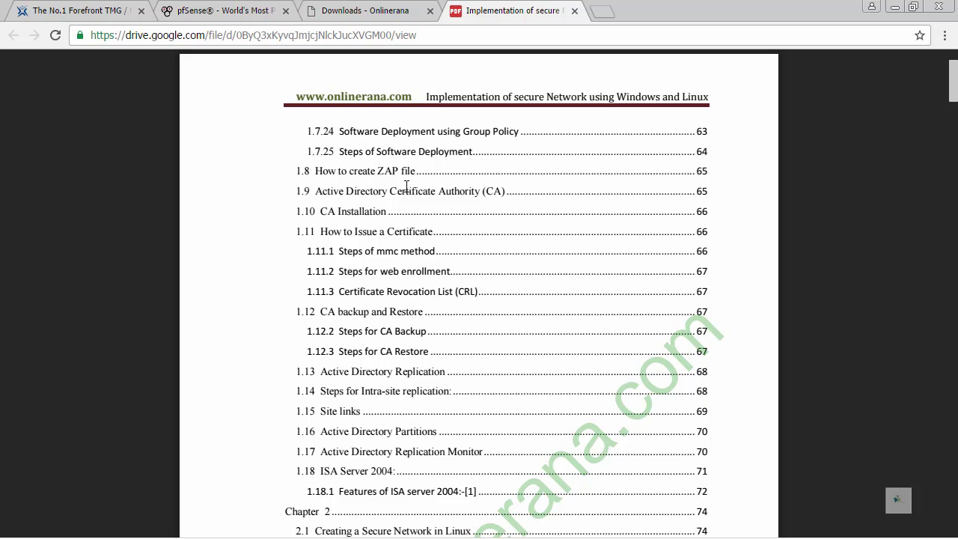
pyautogui.scroll(-3, 427, 284)
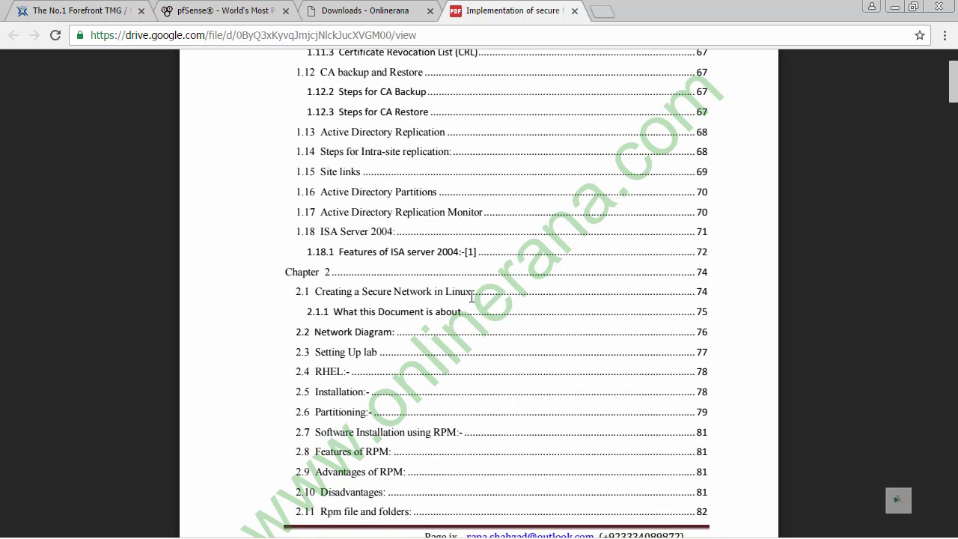
pyautogui.scroll(1, 447, 309)
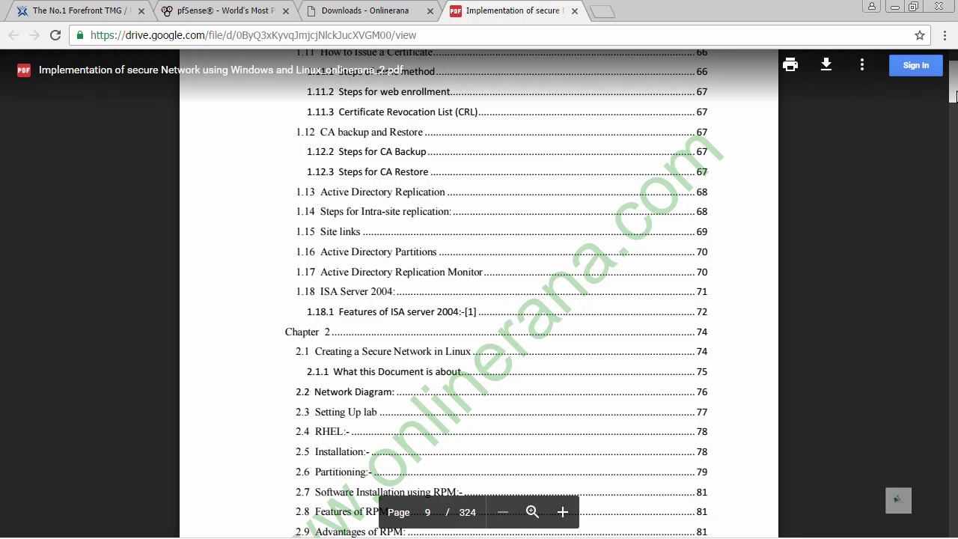
pyautogui.moveTo(955, 94)
pyautogui.mouseDown()
pyautogui.moveTo(956, 104)
pyautogui.moveTo(956, 94)
pyautogui.mouseUp()
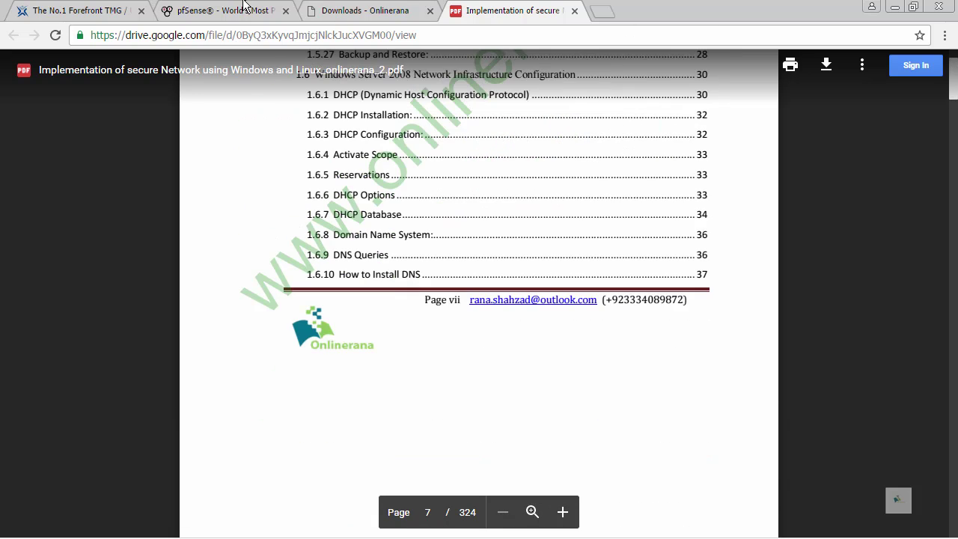
# Return to the onlinerana.com Downloads page and look over the documents listed under Programming and System Administration
pyautogui.click(330, 6)
pyautogui.moveTo(952, 180); pyautogui.dragTo(948, 94)
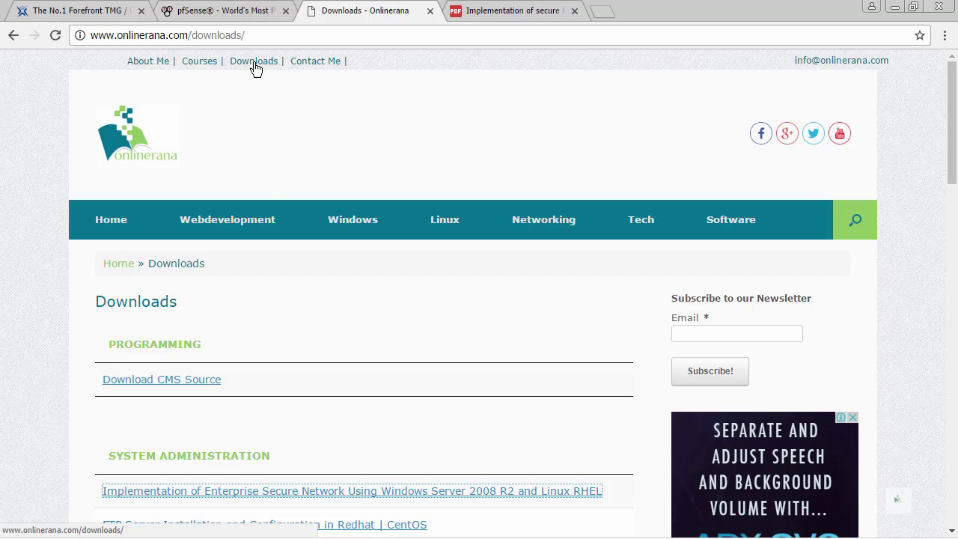
pyautogui.moveTo(953, 161); pyautogui.dragTo(952, 243)
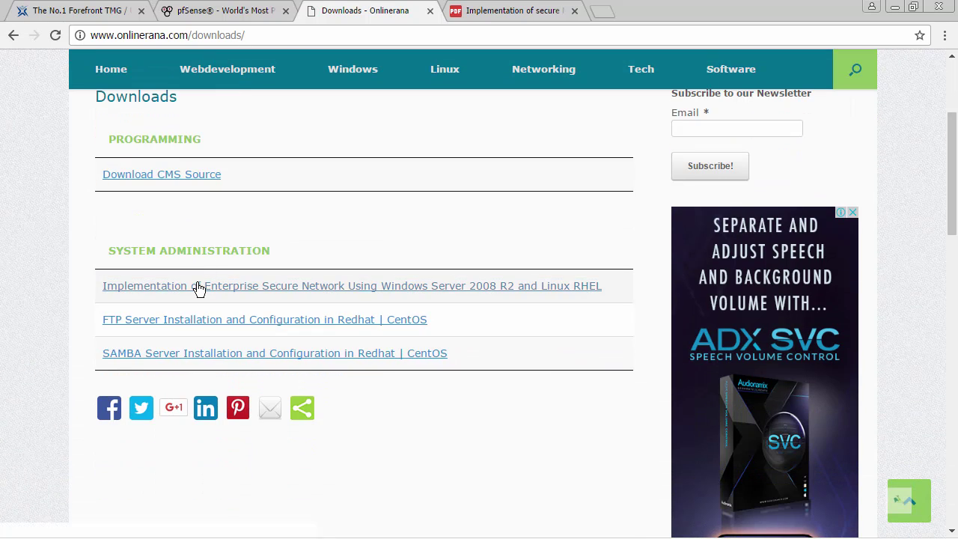
pyautogui.click(148, 177)
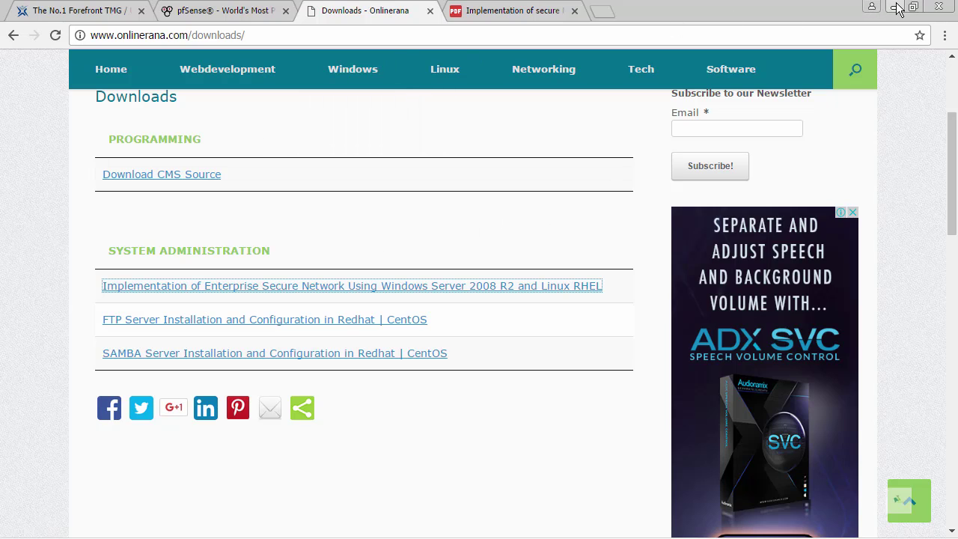
# Switch to the PowerPoint slide show, view the TMG network diagram slide and go back to the "TMG Server Overview" title slide
pyautogui.hotkey('alt', 'Tab')
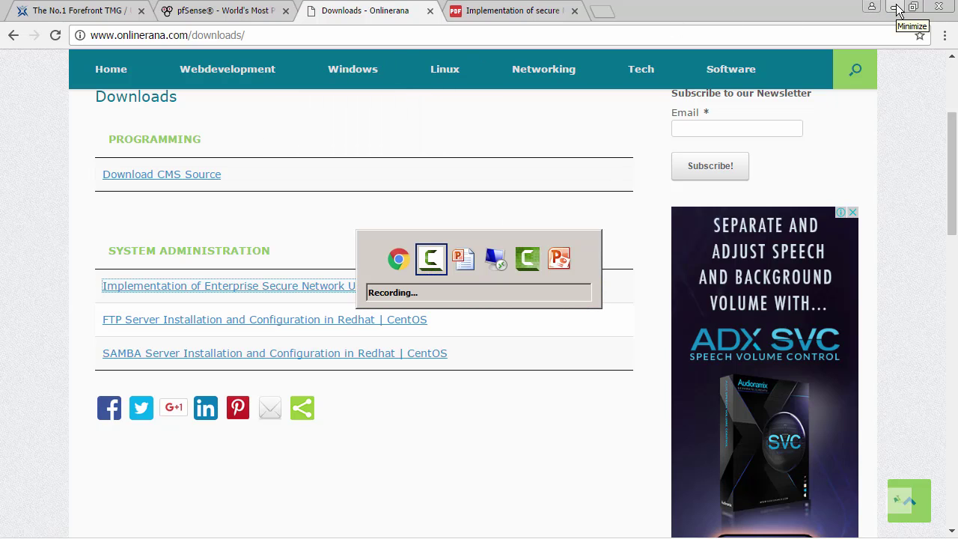
pyautogui.hotkey('alt', 'Tab')
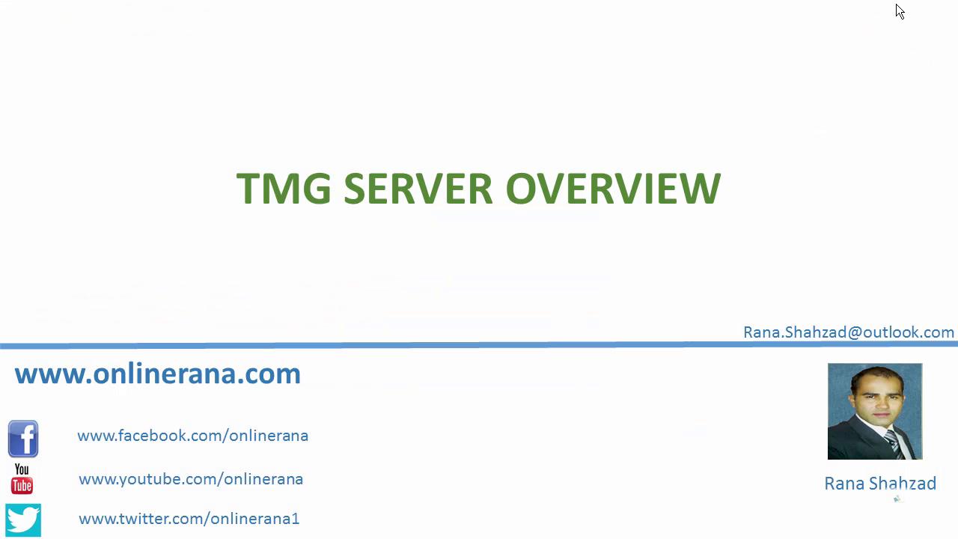
pyautogui.press('Right')
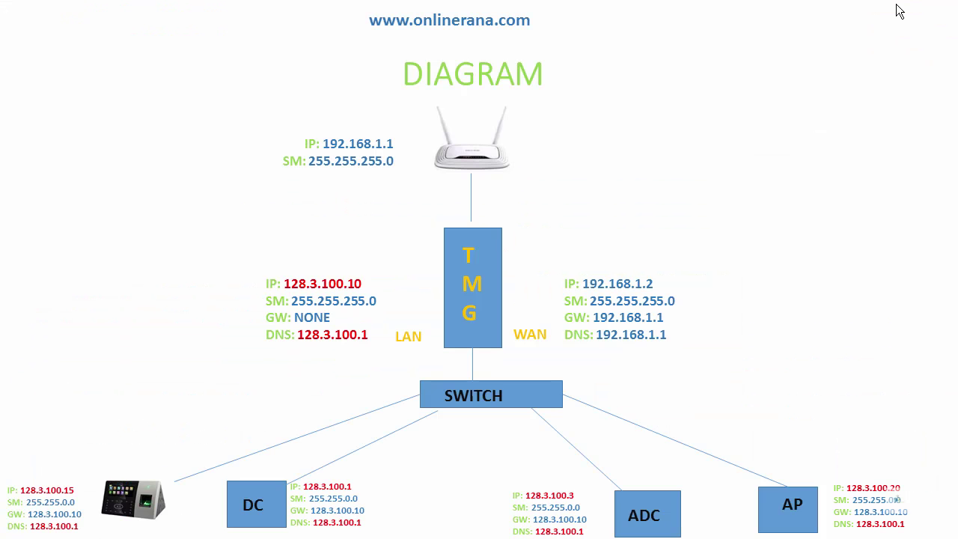
pyautogui.press('Left')
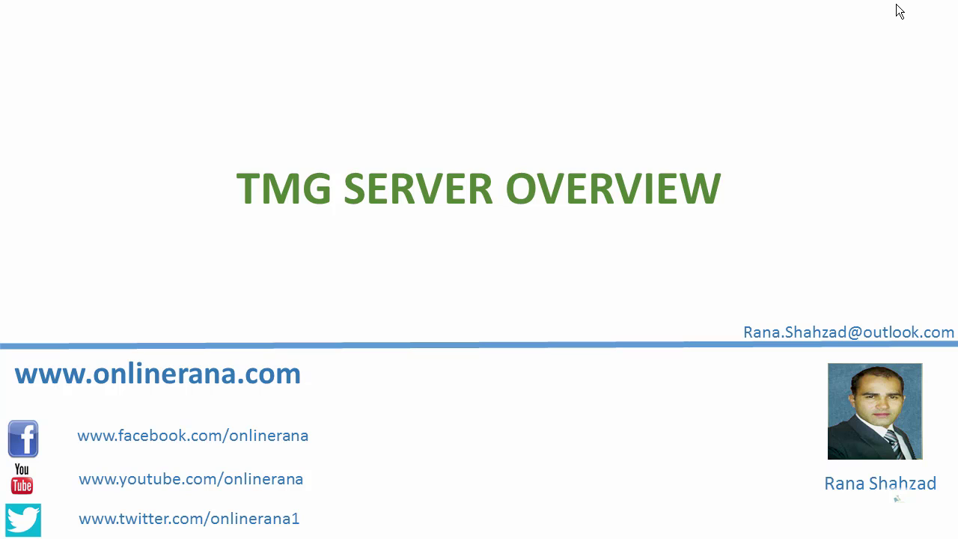